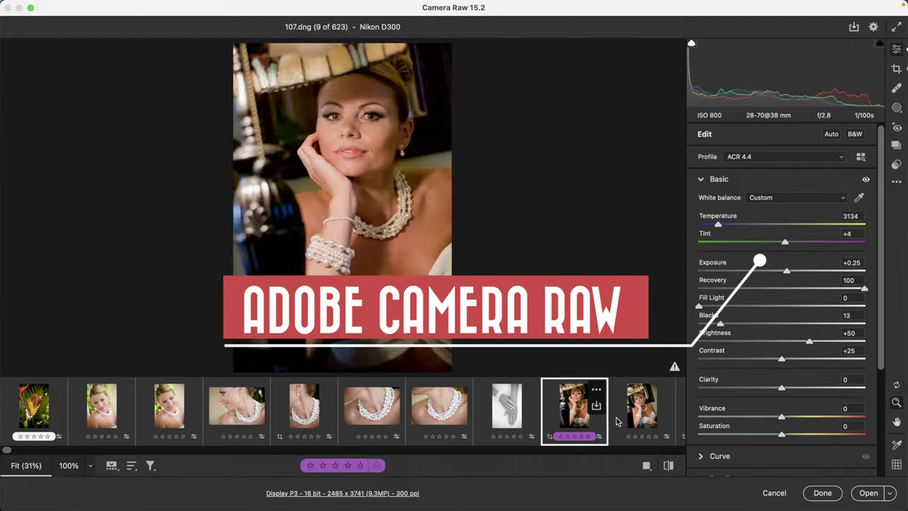
# Browse the photos in the Camera Raw filmstrip, viewing 108.dng and another photo further along
pyautogui.click(639, 423)
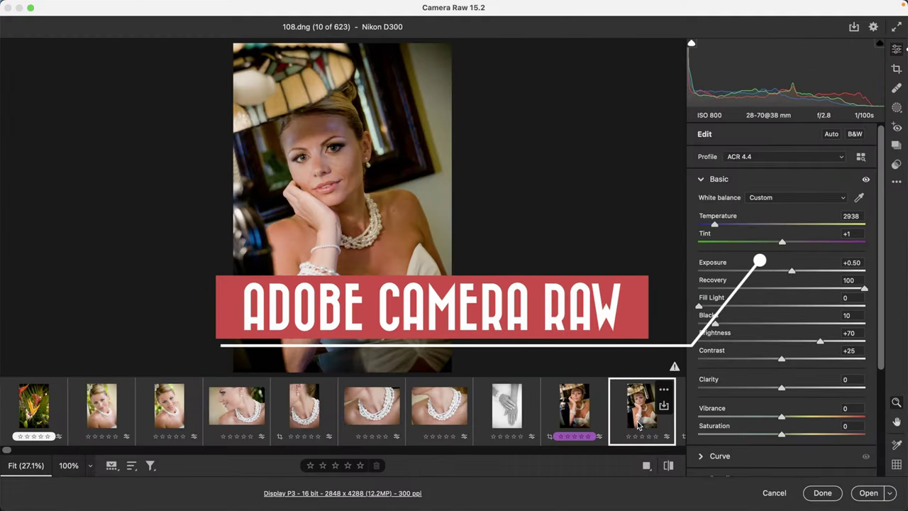
pyautogui.hscroll(8, 355, 411)
pyautogui.click(223, 405)
pyautogui.moveTo(15, 451); pyautogui.dragTo(87, 461)
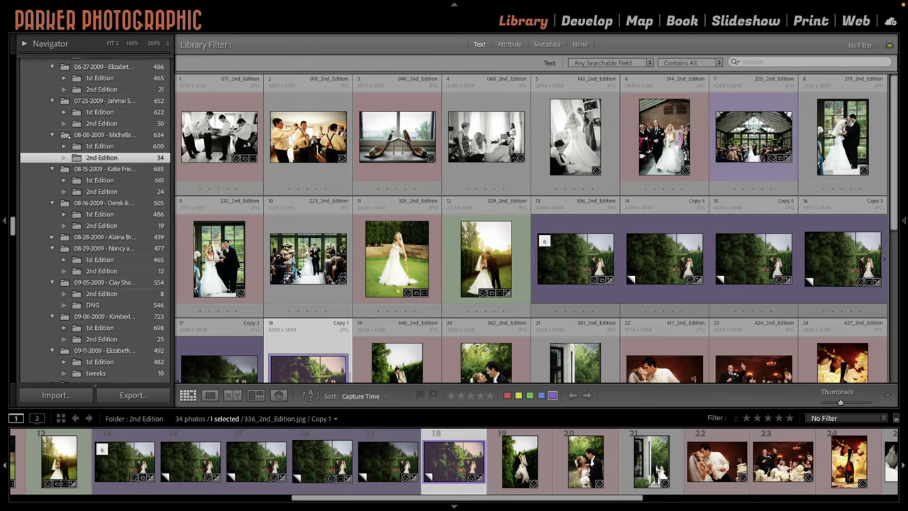
# In Lightroom Classic, look through the 2nd Edition folder's photos and show all photos in the Weddings folder
pyautogui.scroll(-5, 384, 277)
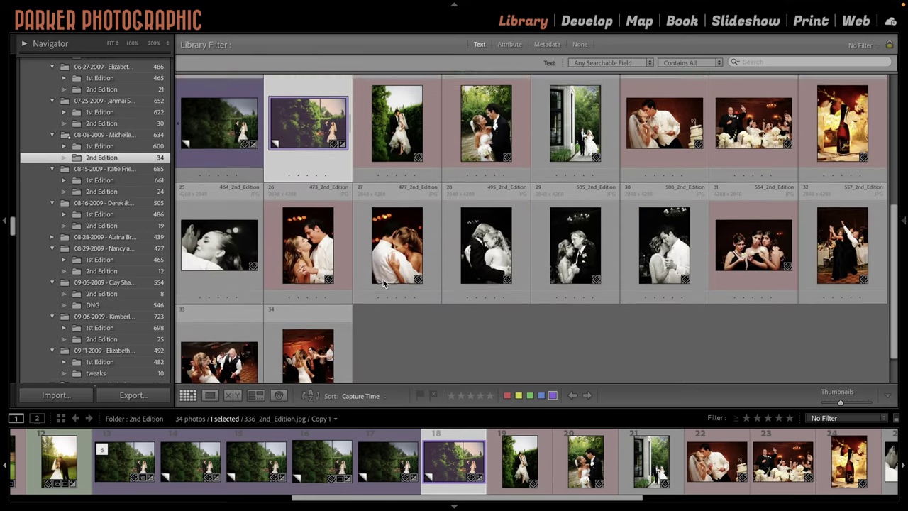
pyautogui.scroll(-2, 382, 284)
pyautogui.moveTo(14, 229); pyautogui.dragTo(21, 147)
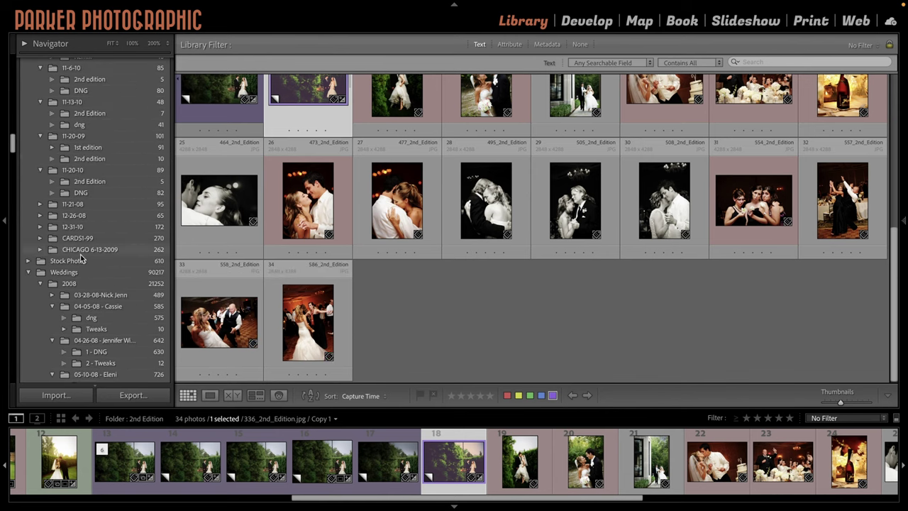
pyautogui.click(92, 272)
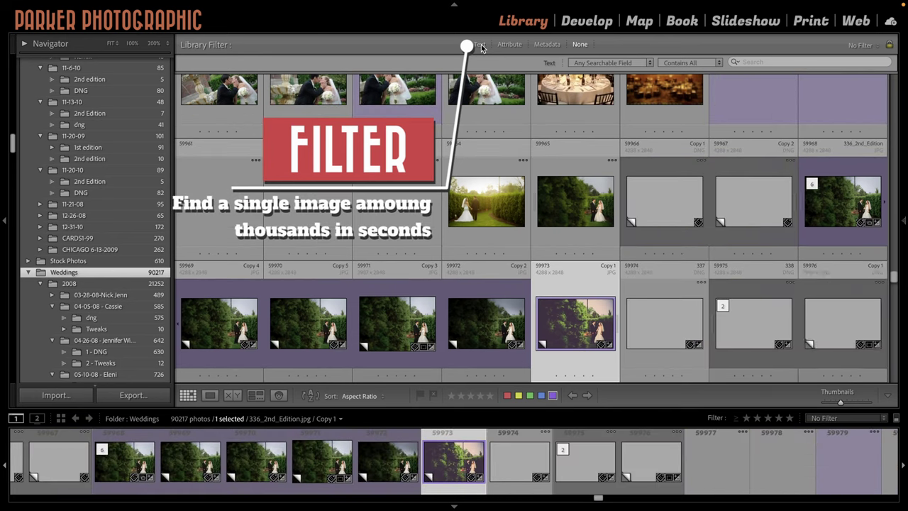
# Search the Weddings folder with a text filter on any searchable field for "organize"
pyautogui.click(480, 44)
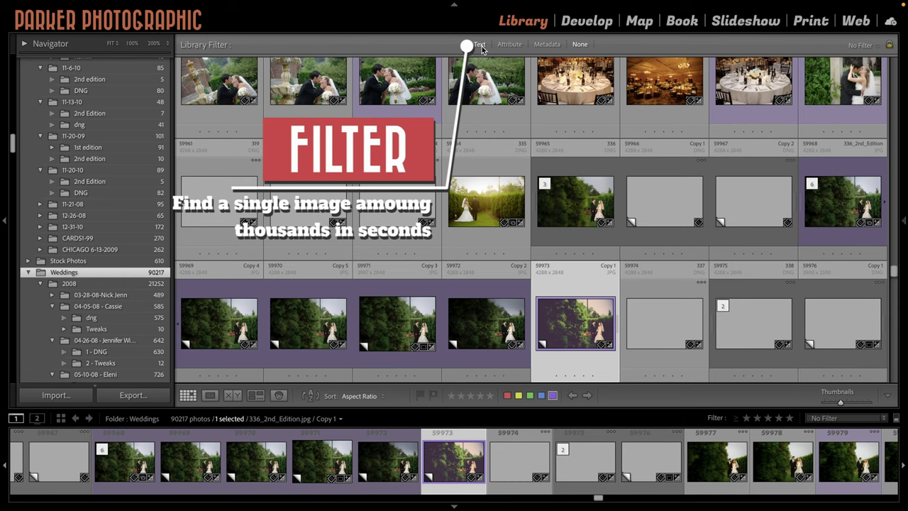
pyautogui.click(482, 46)
pyautogui.click(753, 64)
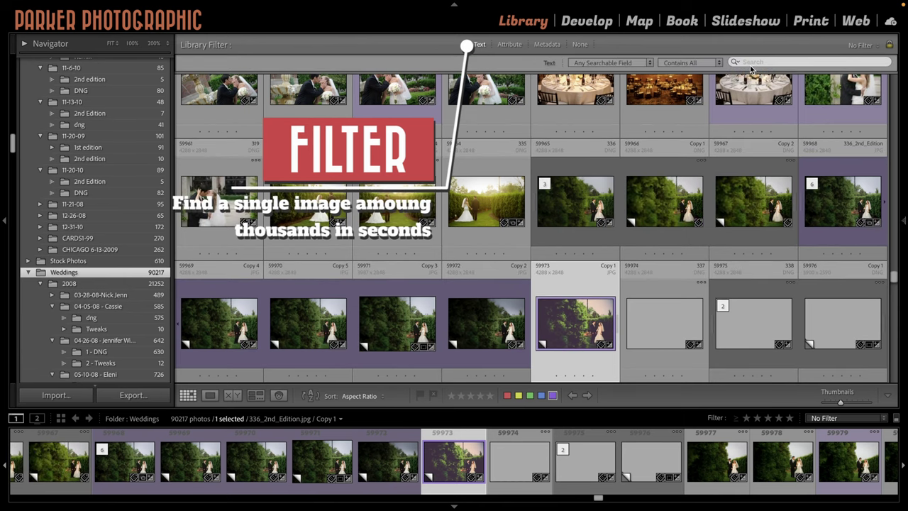
pyautogui.write('organize')
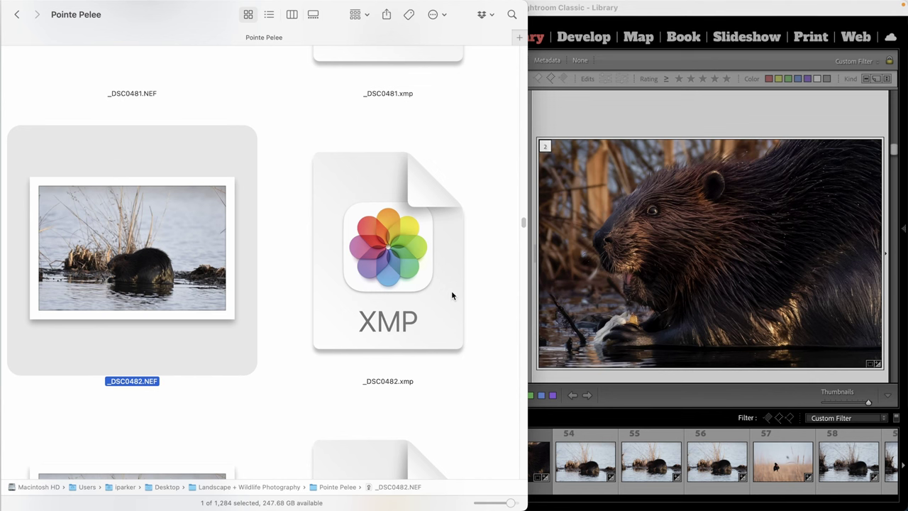
# Open the sidecar file _DSC0482.xmp from the Pointe Pelee folder as text and enlarge its window downward
pyautogui.click(375, 264)
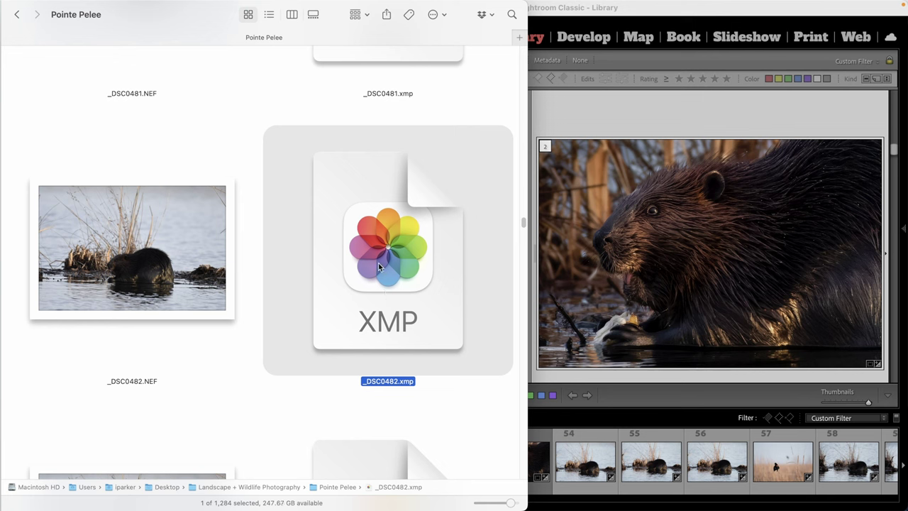
pyautogui.moveTo(388, 236); pyautogui.dragTo(110, 496)
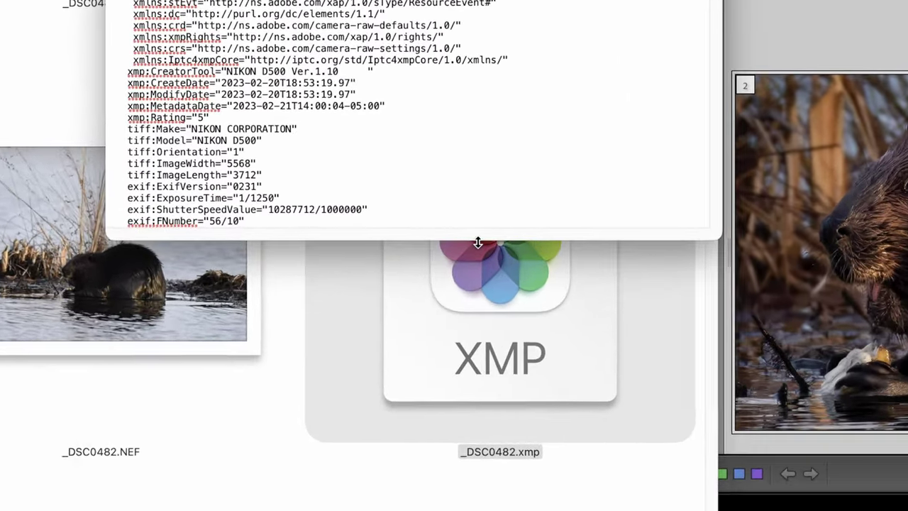
pyautogui.moveTo(478, 242); pyautogui.dragTo(479, 509)
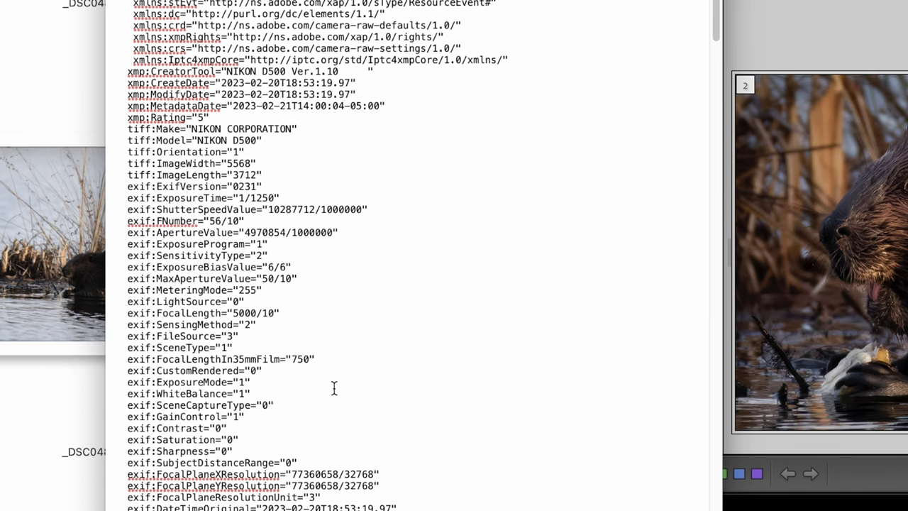
# Examine the camera metadata and develop settings in the XMP text, highlighting the white balance and Temperature entries
pyautogui.scroll(-20, 333, 388)
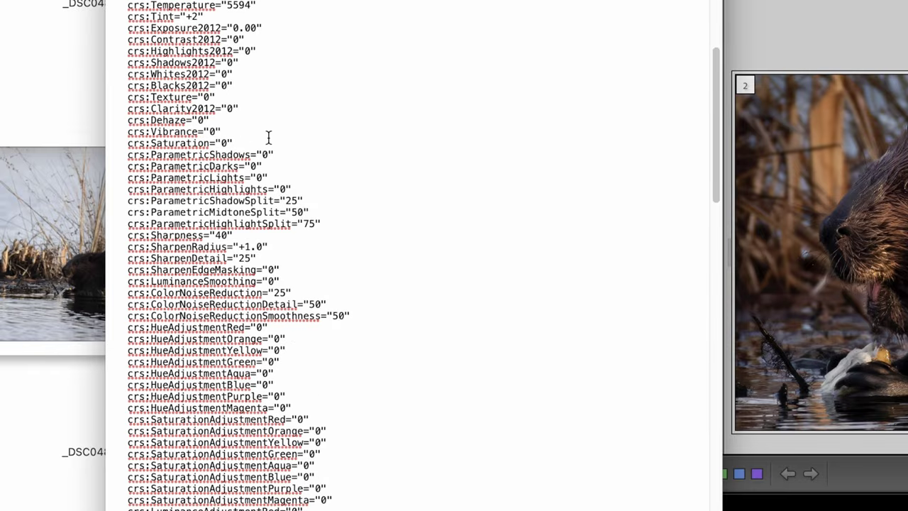
pyautogui.press('super+a')
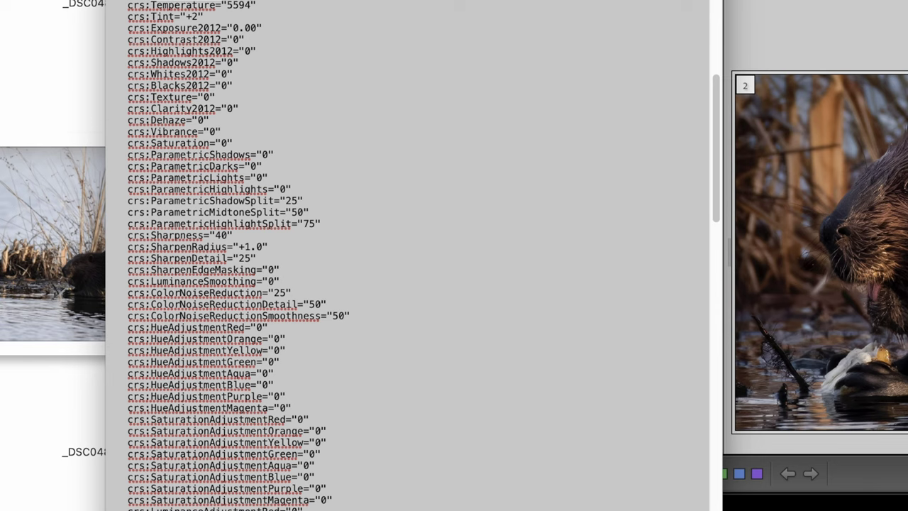
pyautogui.scroll(15, 254, 6)
pyautogui.press('super+g')
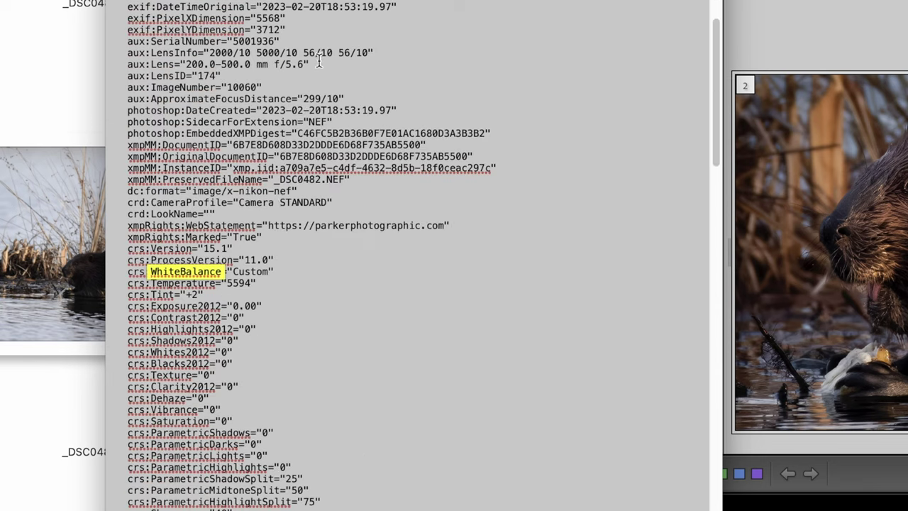
pyautogui.click(252, 279)
pyautogui.doubleClick(251, 272)
pyautogui.moveTo(249, 284); pyautogui.dragTo(187, 284)
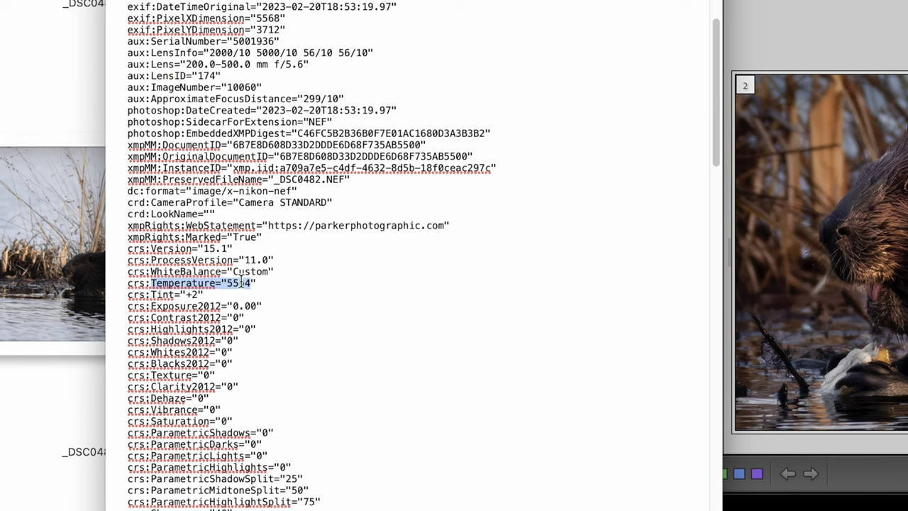
pyautogui.doubleClick(242, 282)
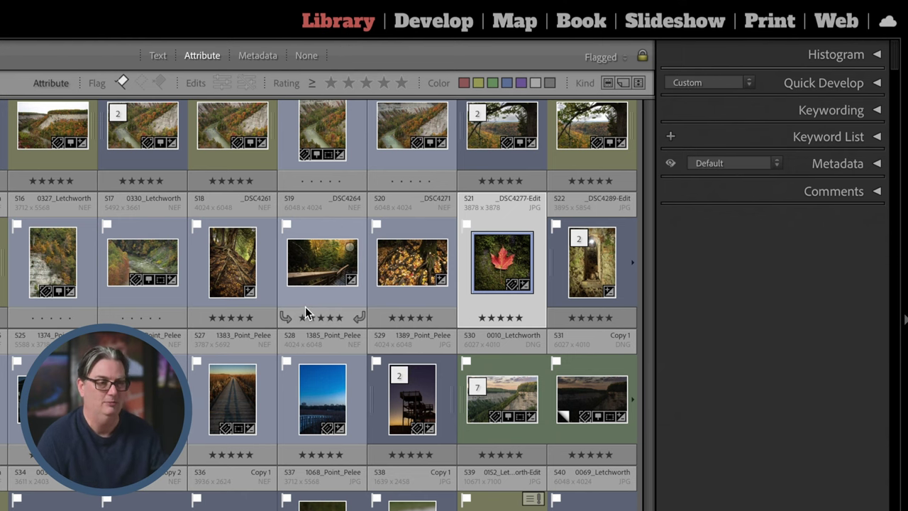
# View the red maple leaf photo in the Develop module and its photo group's location in the Map module
pyautogui.click(407, 23)
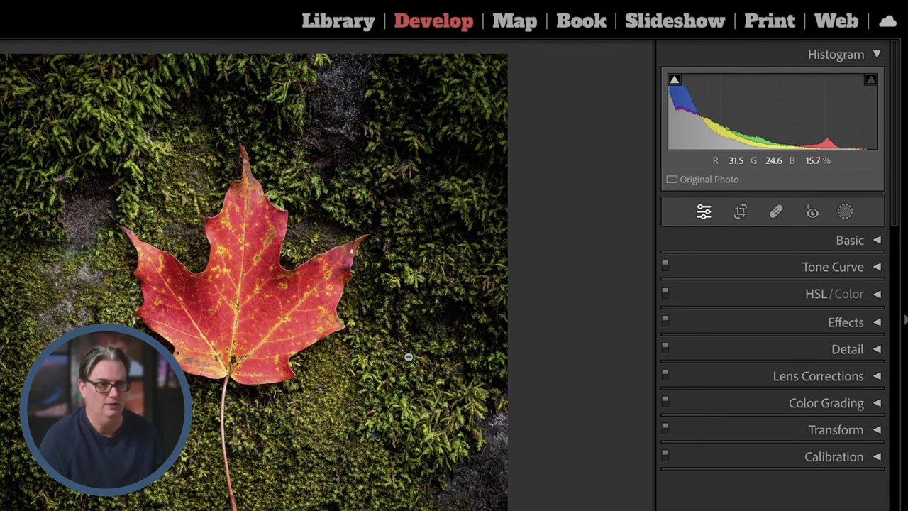
pyautogui.click(516, 19)
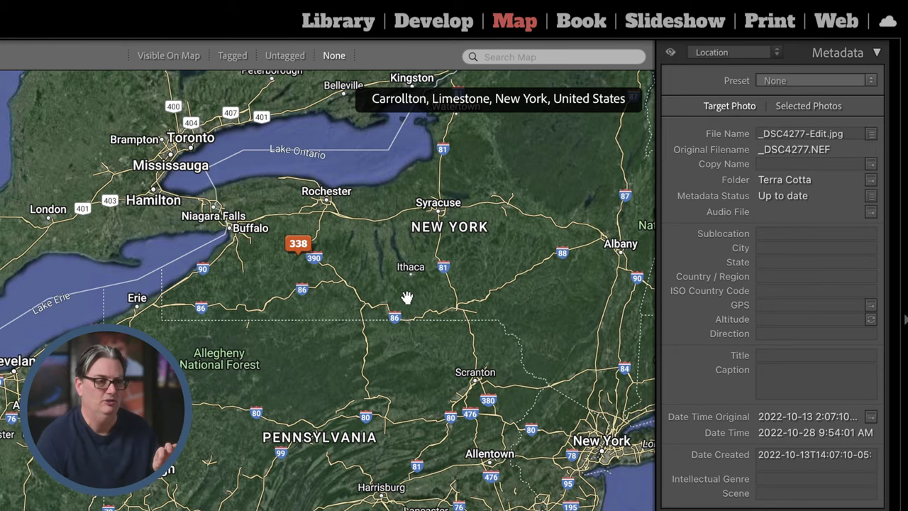
pyautogui.scroll(-3, 404, 344)
pyautogui.scroll(-3, 404, 345)
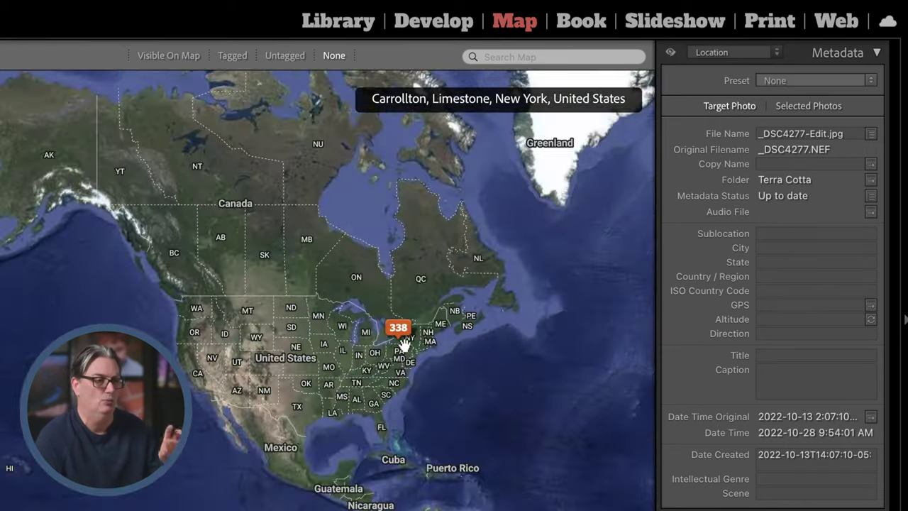
pyautogui.scroll(3, 404, 344)
pyautogui.scroll(5, 405, 344)
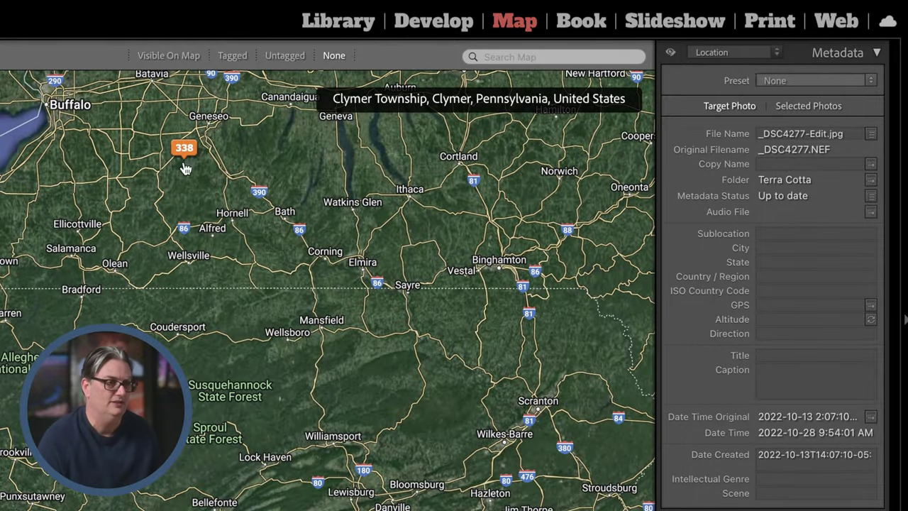
# Examine the location of the tagged photo cluster around Letchworth State Park at closer and wider map scales
pyautogui.moveTo(183, 176); pyautogui.dragTo(290, 320)
pyautogui.scroll(2, 309, 312)
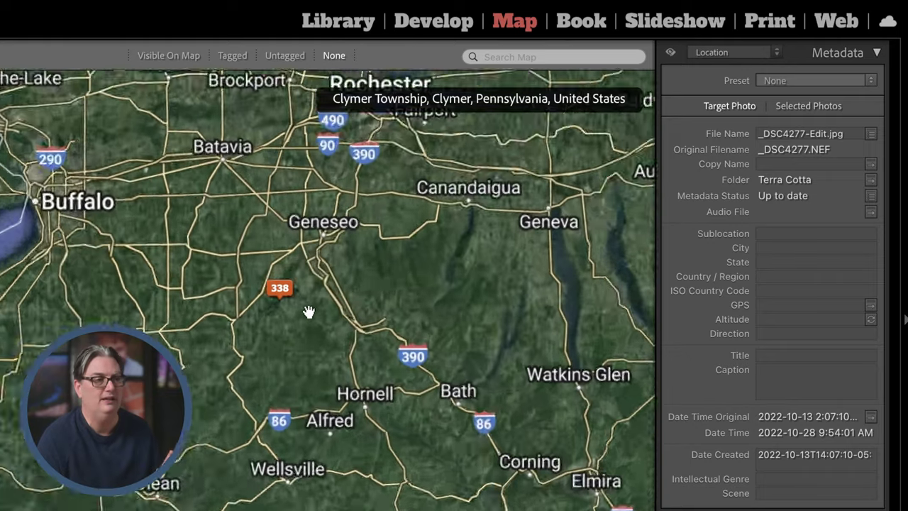
pyautogui.scroll(3, 308, 312)
pyautogui.moveTo(260, 251); pyautogui.dragTo(266, 304)
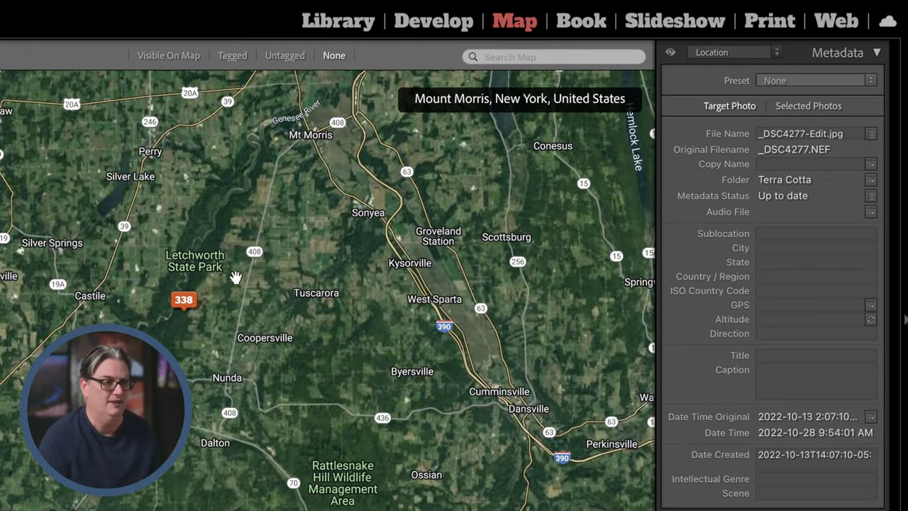
pyautogui.scroll(-2, 278, 339)
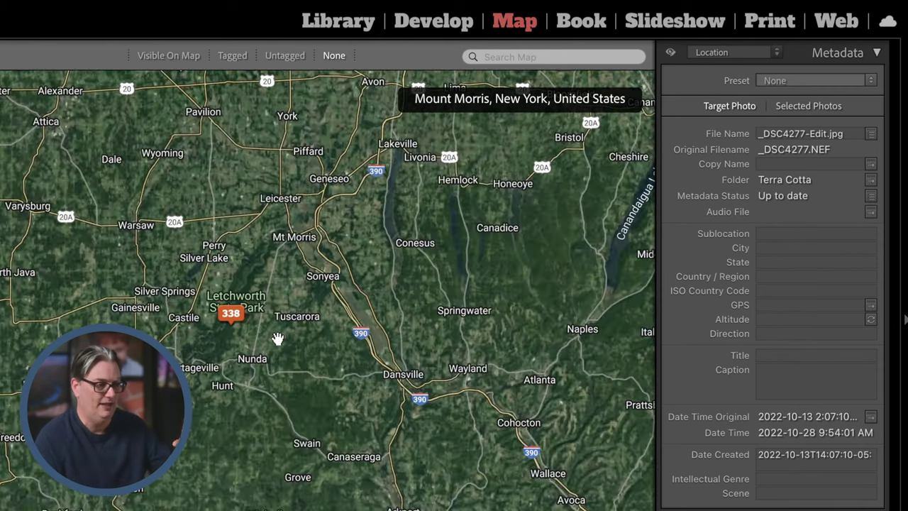
pyautogui.scroll(-3, 277, 339)
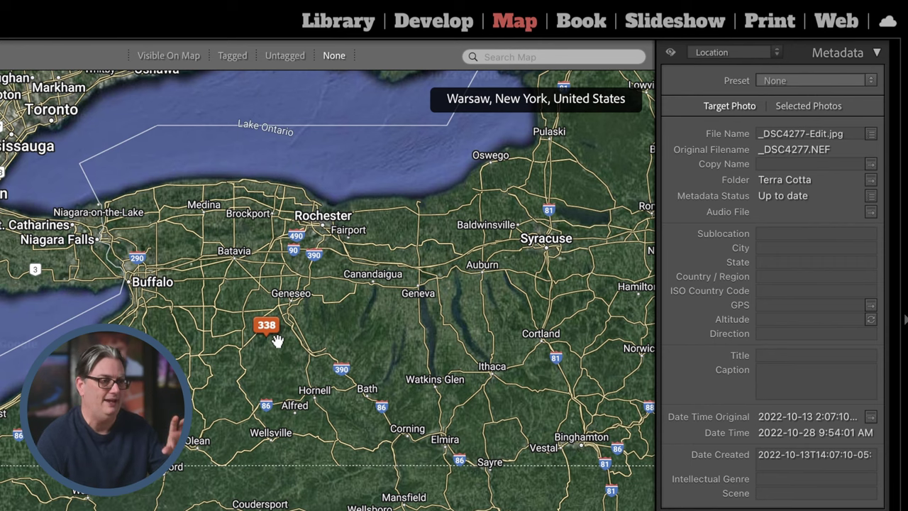
pyautogui.scroll(-2, 278, 341)
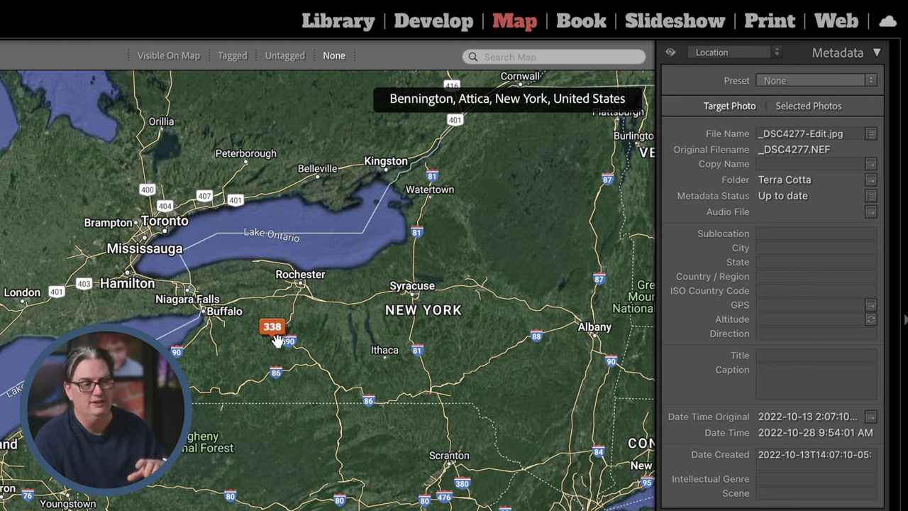
pyautogui.scroll(3, 276, 340)
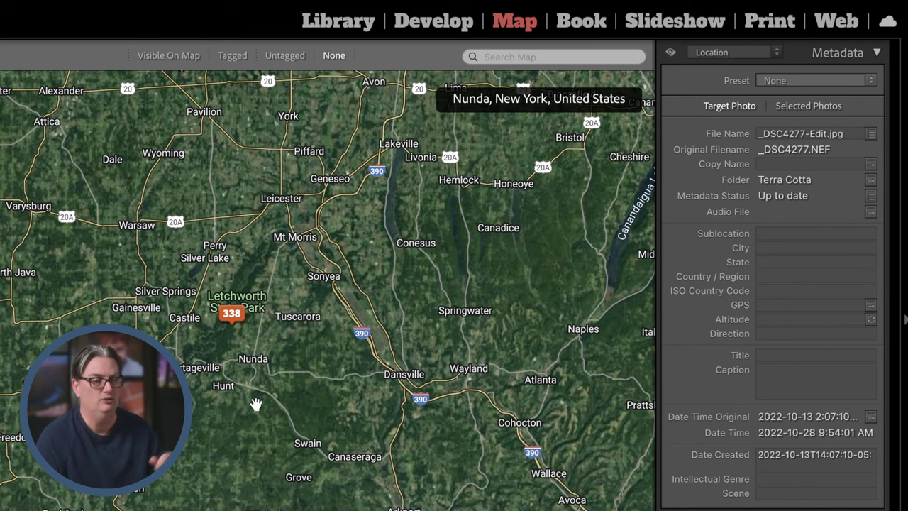
# Open the Book module and review the available book types, keeping Blurb Photo Book
pyautogui.click(581, 21)
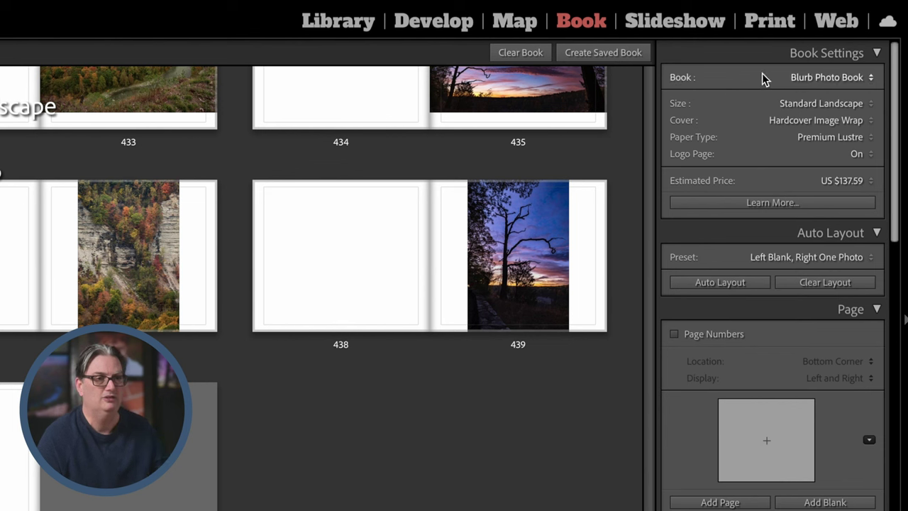
pyautogui.click(830, 78)
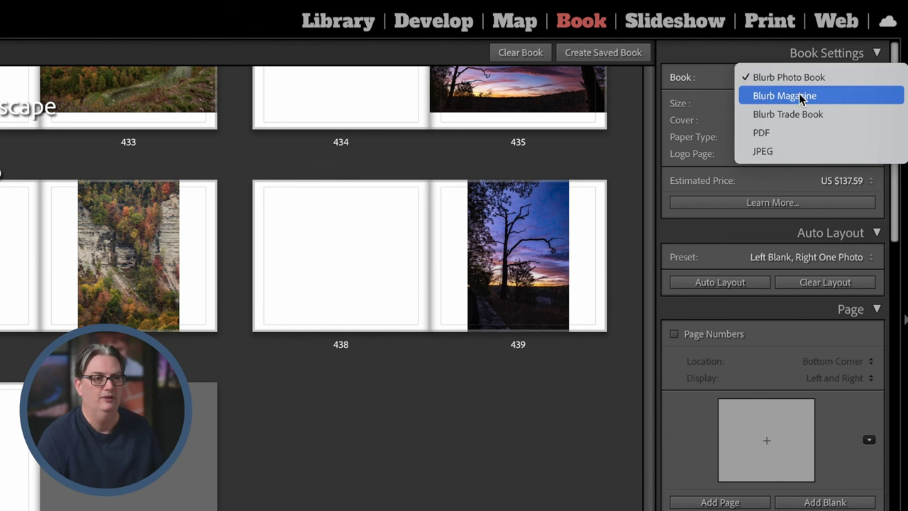
pyautogui.click(726, 57)
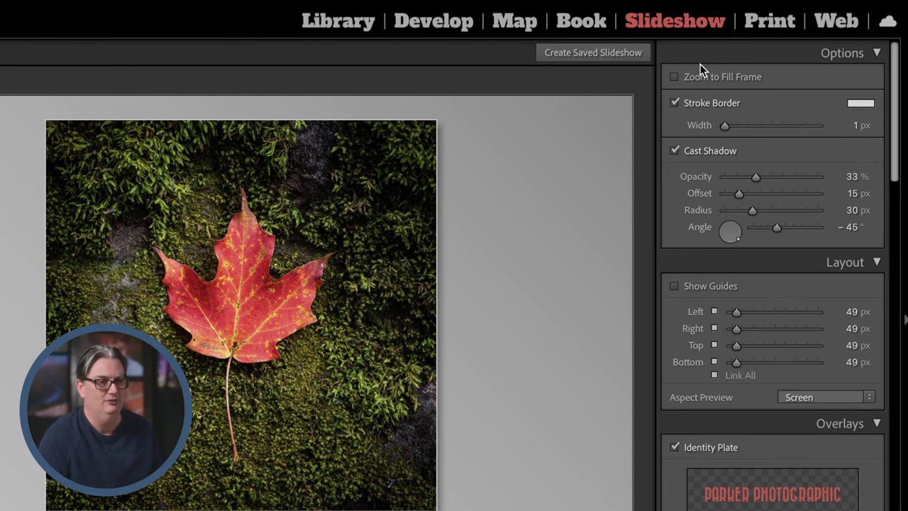
# View the Print module and the Web module, looking through the Classic Gallery preview
pyautogui.click(762, 22)
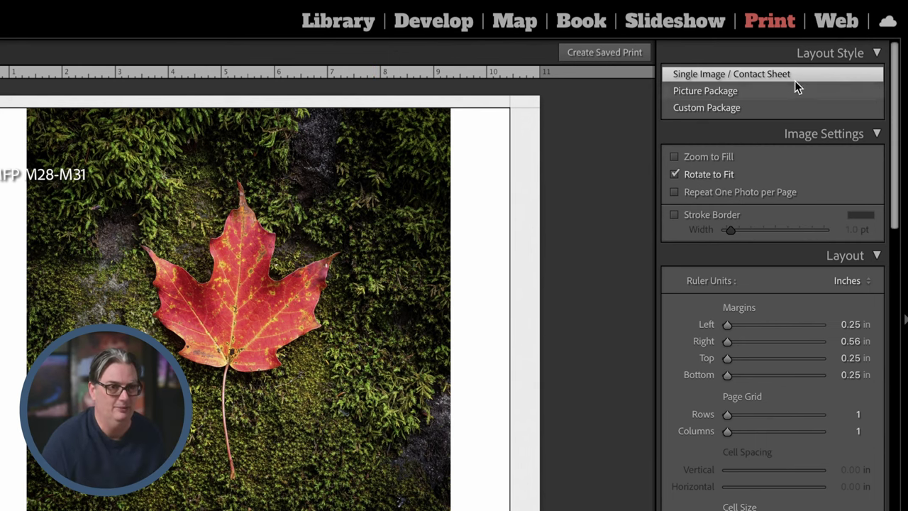
pyautogui.click(824, 23)
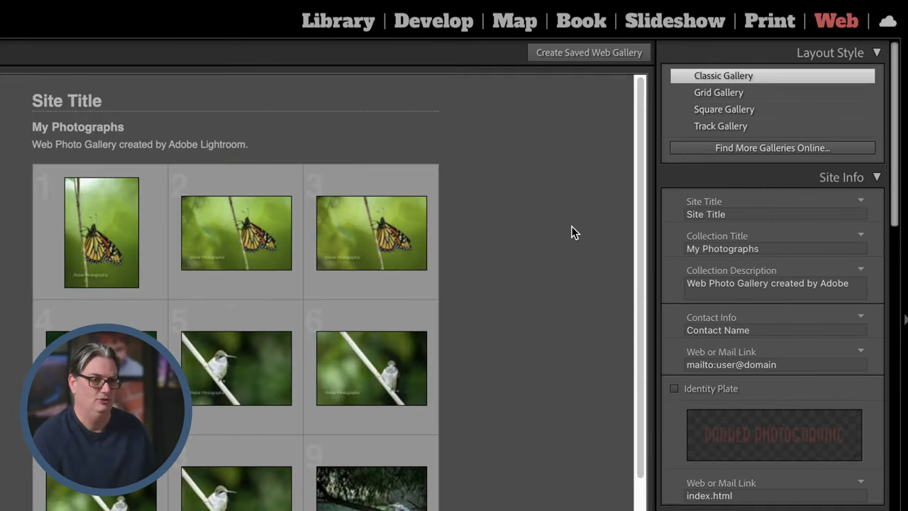
pyautogui.scroll(-3, 542, 275)
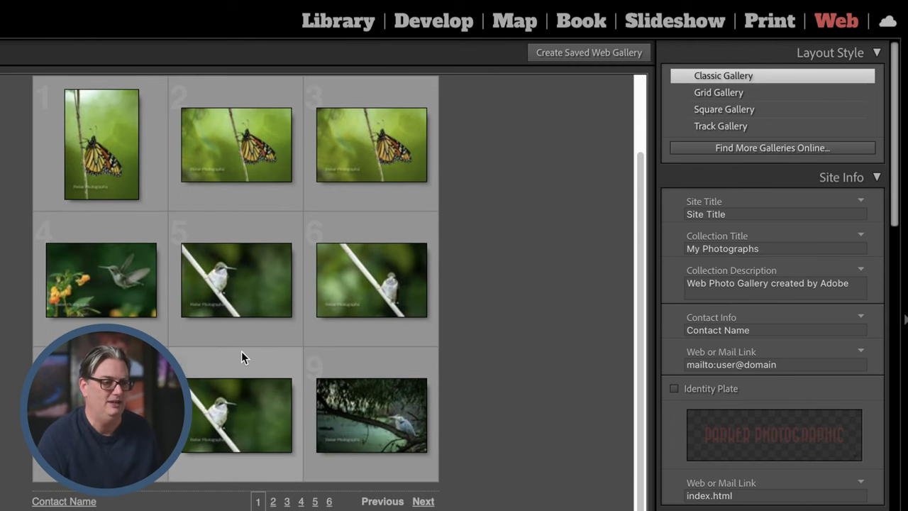
pyautogui.scroll(1, 449, 288)
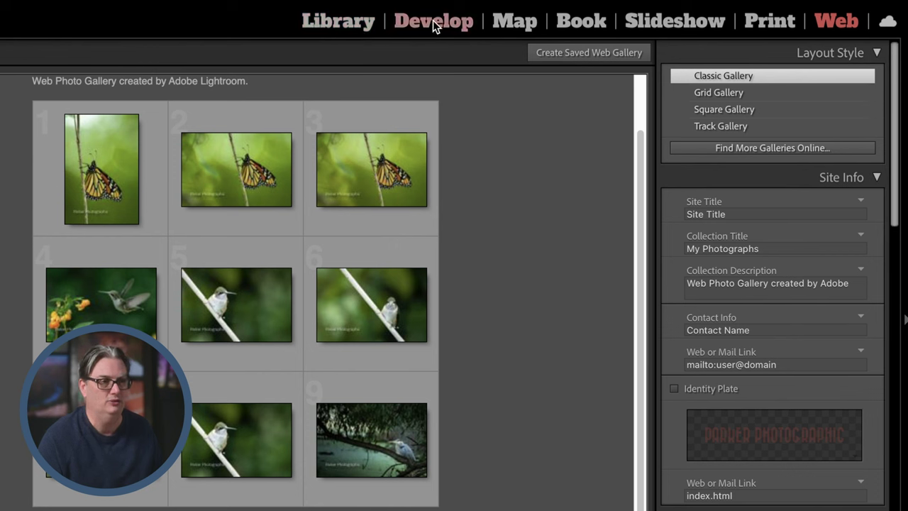
# Hide the Web module from the module picker and show it again
pyautogui.rightClick(671, 22)
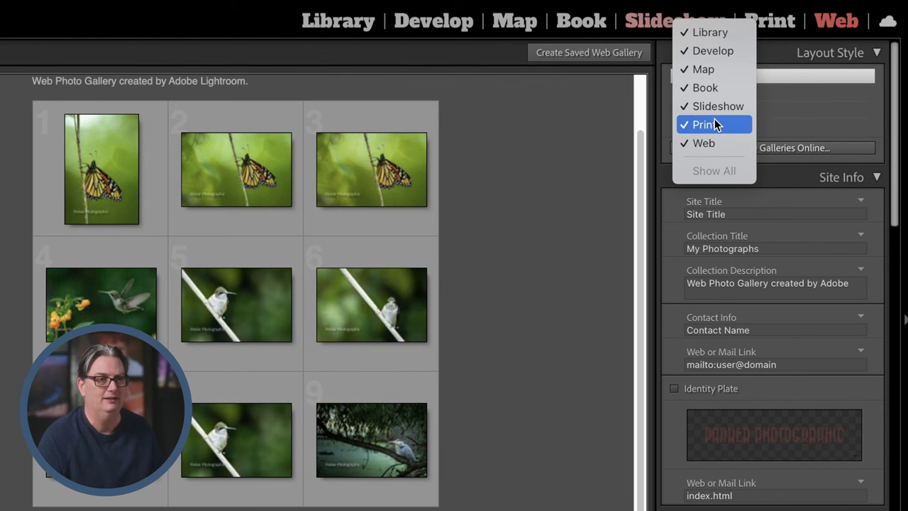
pyautogui.click(714, 142)
pyautogui.rightClick(613, 22)
pyautogui.click(651, 133)
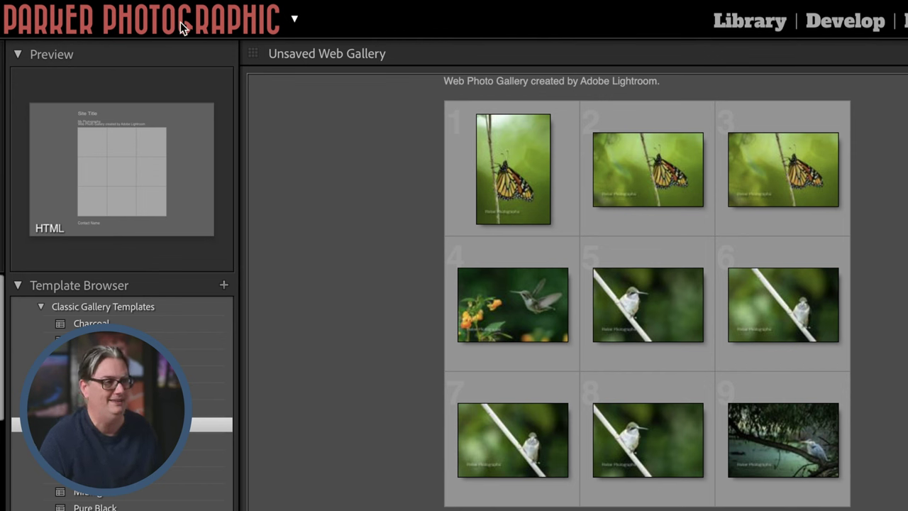
# Open the Identity Plate Editor and review the styled text and module picker font choices, keeping Bazar and Alfa Slab One
pyautogui.rightClick(209, 18)
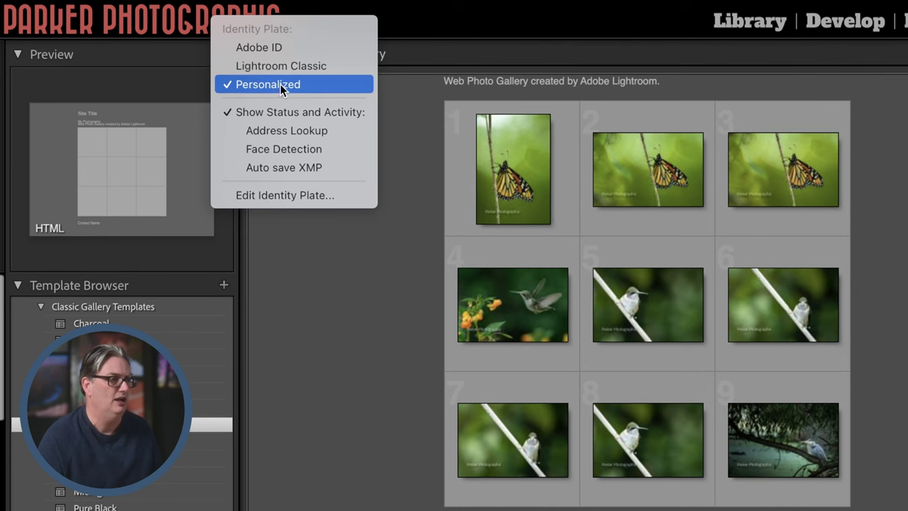
pyautogui.click(297, 193)
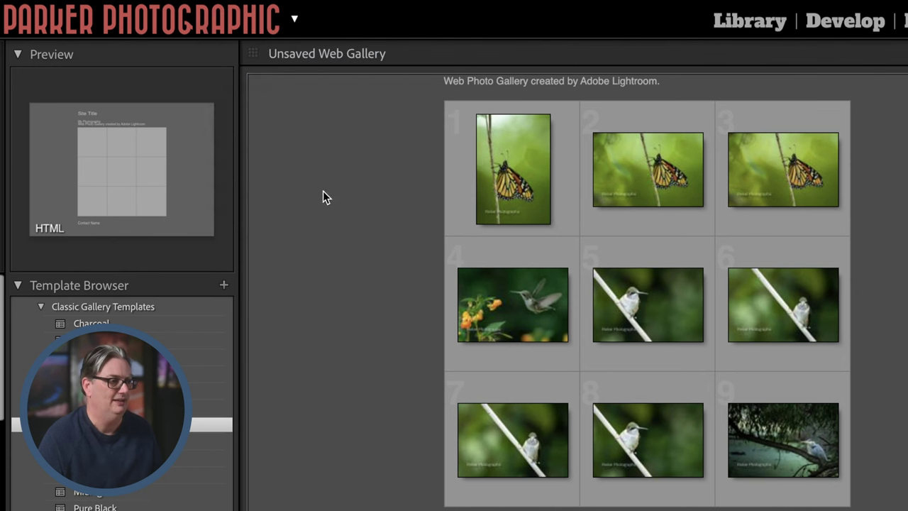
pyautogui.click(447, 297)
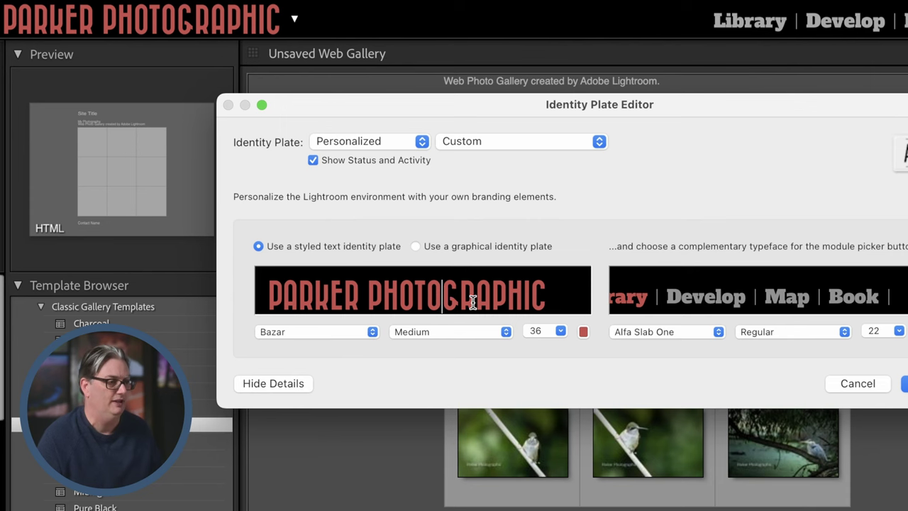
pyautogui.click(348, 331)
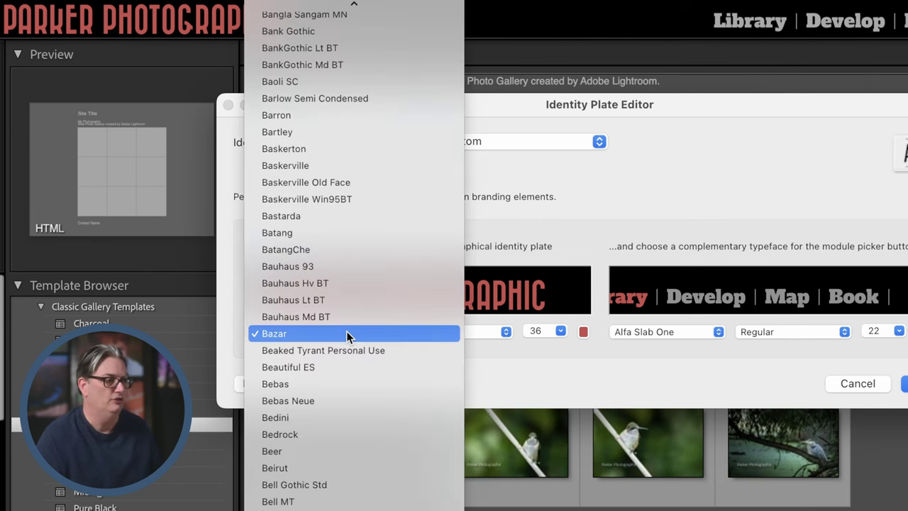
pyautogui.click(349, 334)
pyautogui.click(643, 331)
pyautogui.click(622, 334)
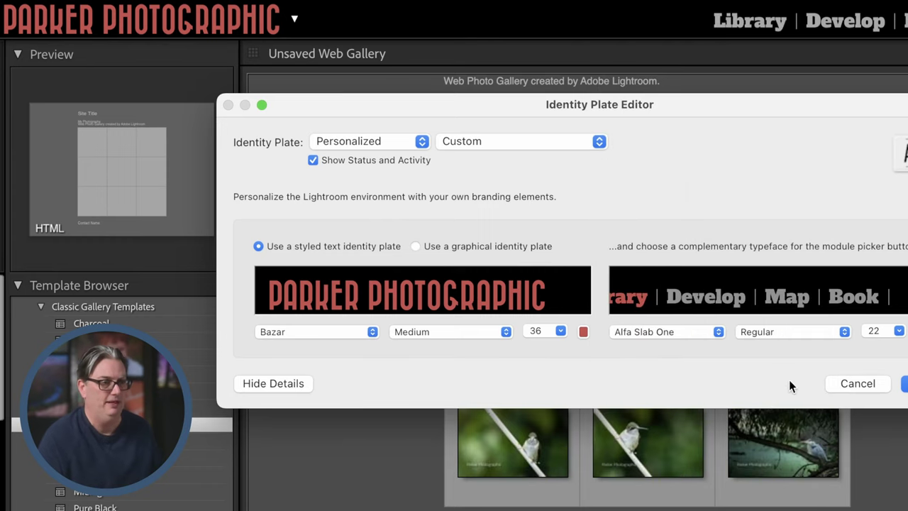
pyautogui.click(904, 384)
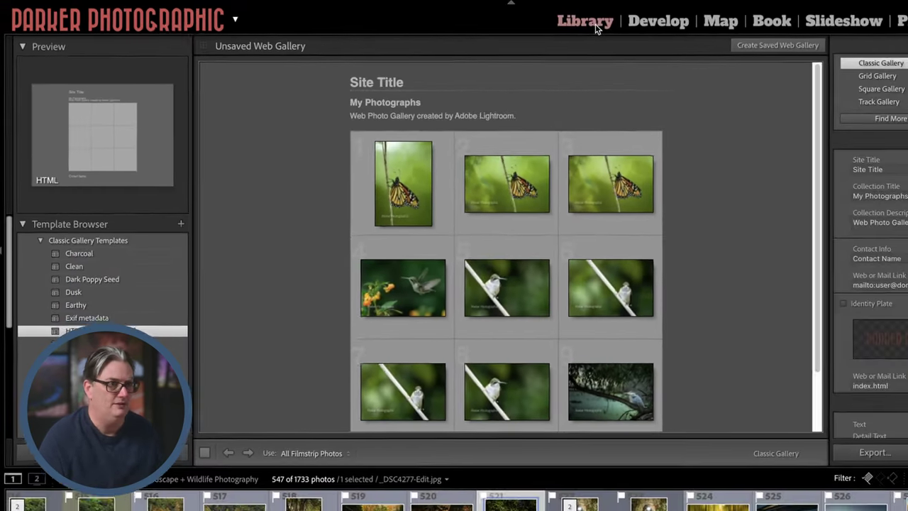
# Switch to the Library module's grid, hide the toolbar below the thumbnails and show it again
pyautogui.click(657, 21)
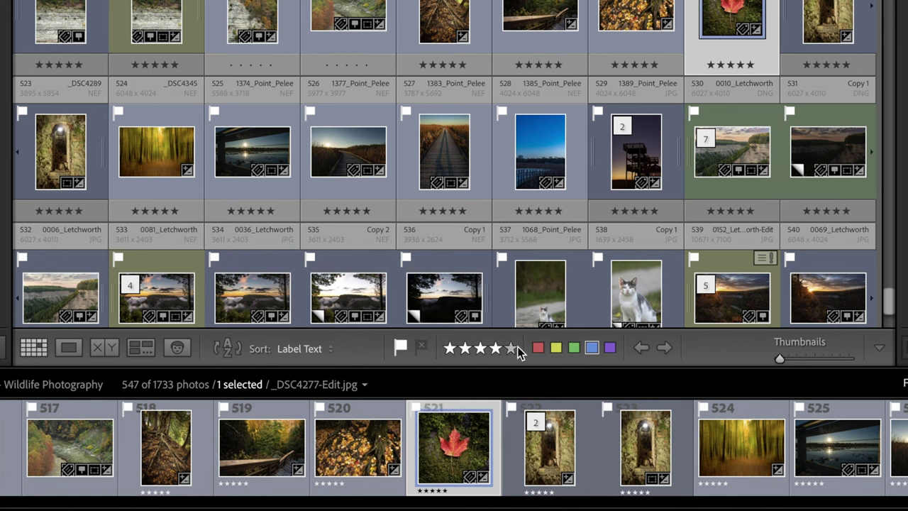
pyautogui.press('t')
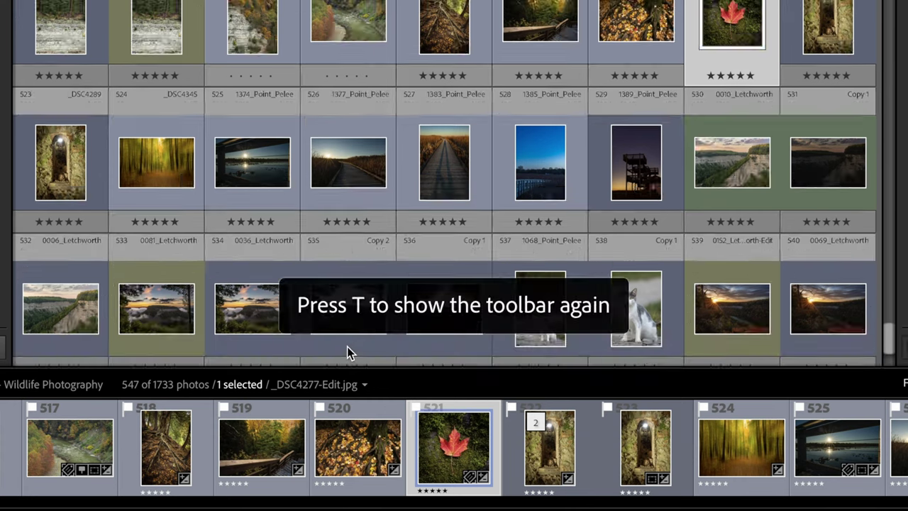
pyautogui.press('t')
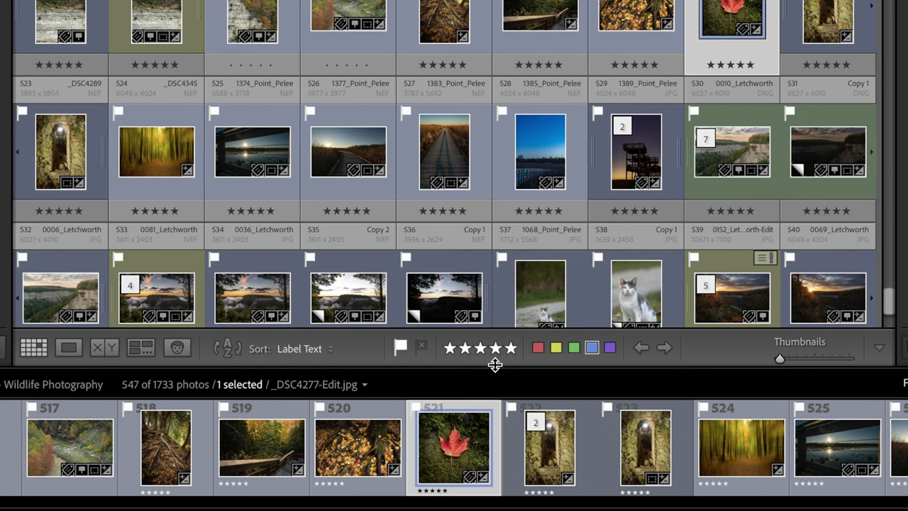
# View the selected maple leaf photo in Loupe view and Compare view, and return to Grid view
pyautogui.click(67, 349)
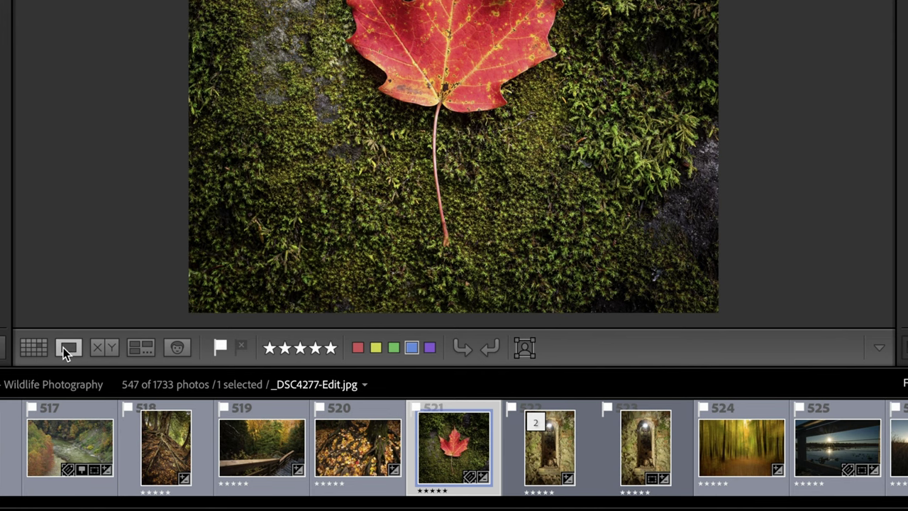
pyautogui.click(97, 349)
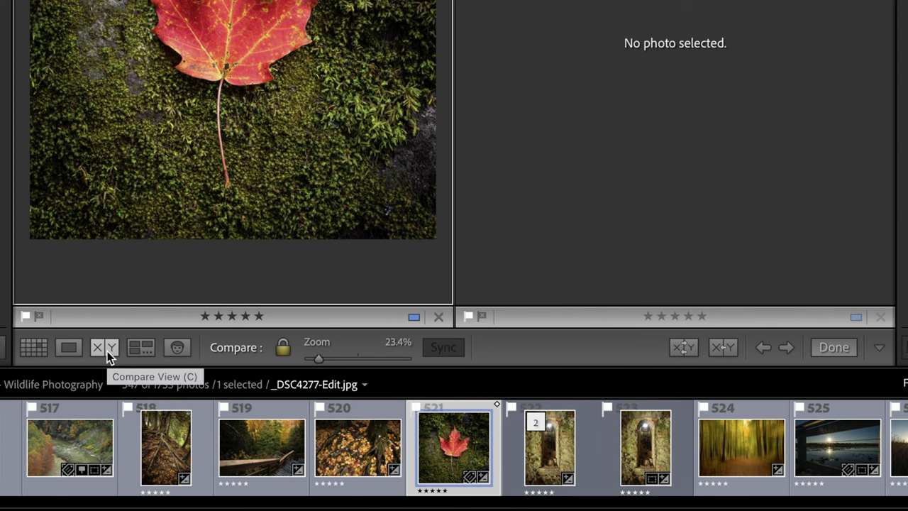
pyautogui.click(37, 349)
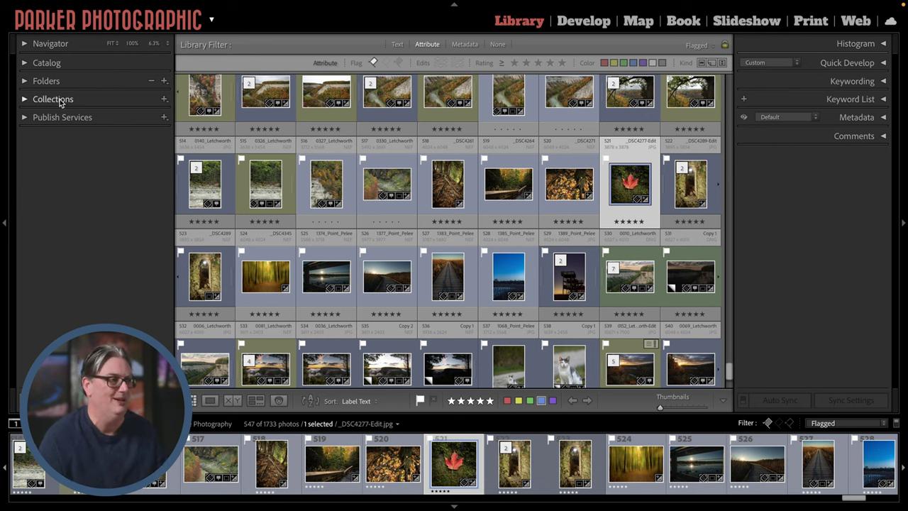
# Expand the Folders and Catalog sections to view their contents, and collapse both again
pyautogui.click(70, 82)
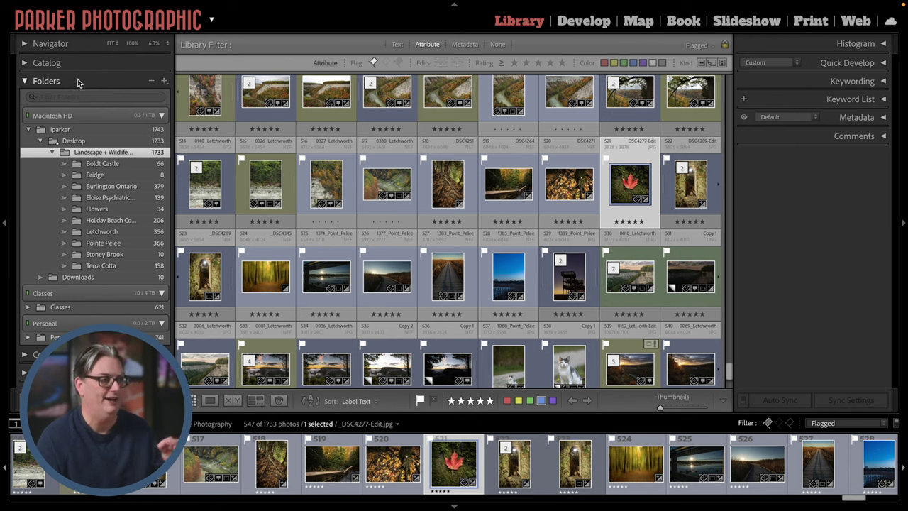
pyautogui.click(75, 64)
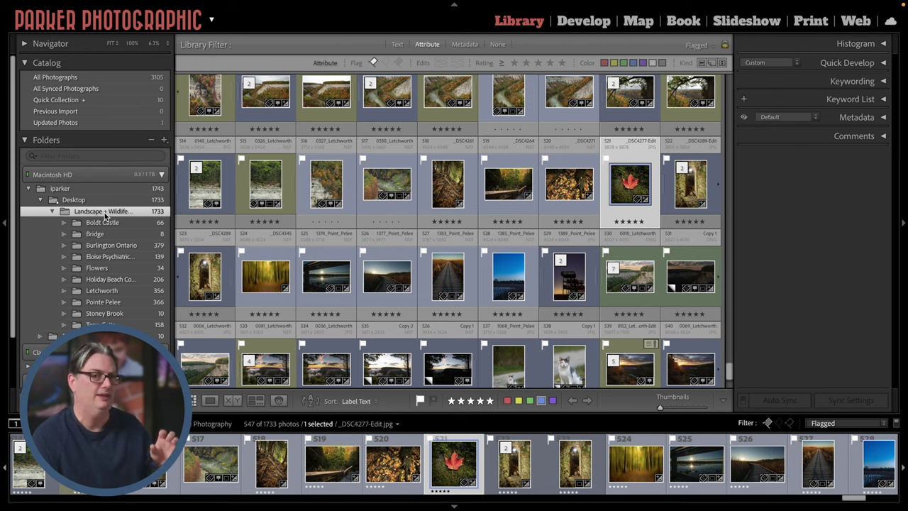
pyautogui.keyDown('super'); pyautogui.click(87, 140); pyautogui.keyUp('super')
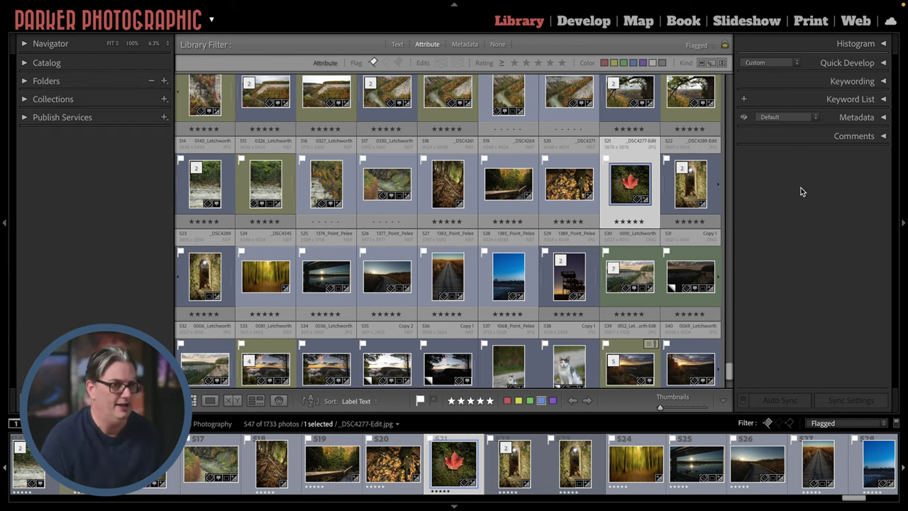
# View the Keywording options and the Quick Develop controls for the maple leaf photo, collapsing each section again
pyautogui.click(844, 85)
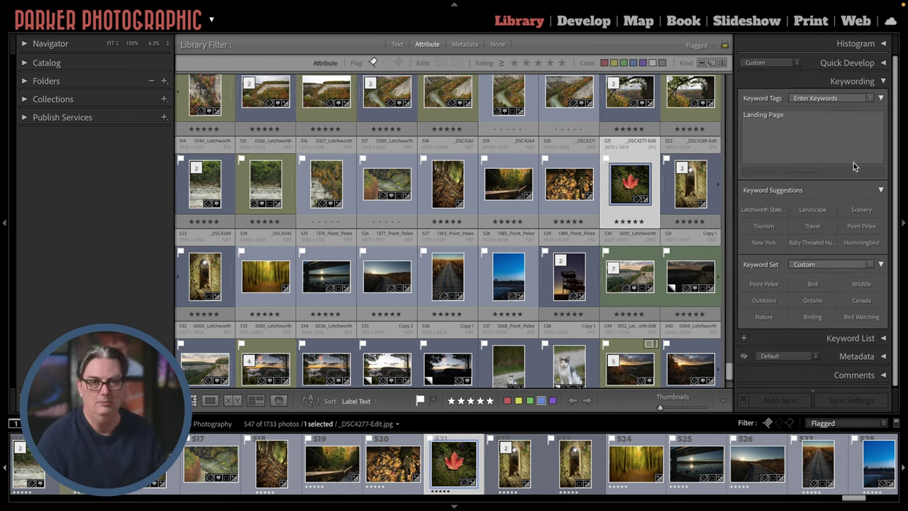
pyautogui.click(844, 82)
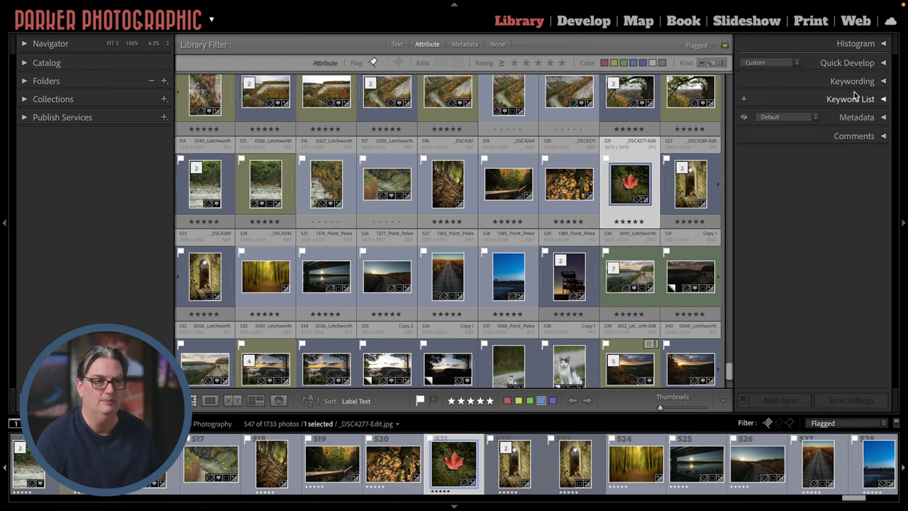
pyautogui.click(841, 64)
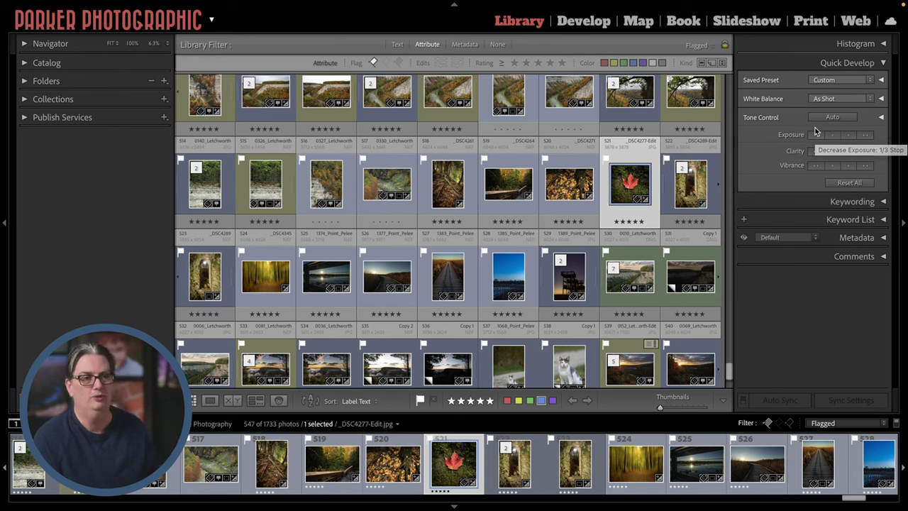
pyautogui.click(824, 63)
# View the maple leaf photo's Histogram and Metadata, collapsing each section again
pyautogui.click(841, 44)
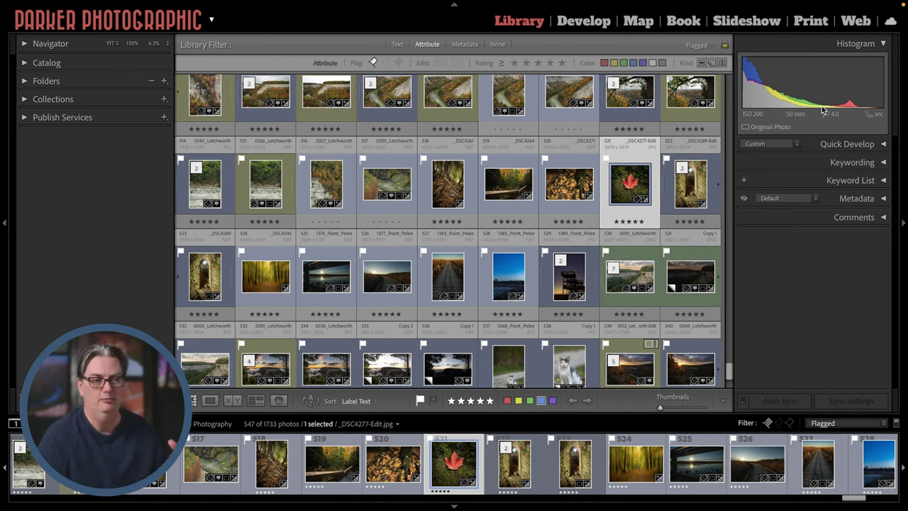
pyautogui.click(823, 44)
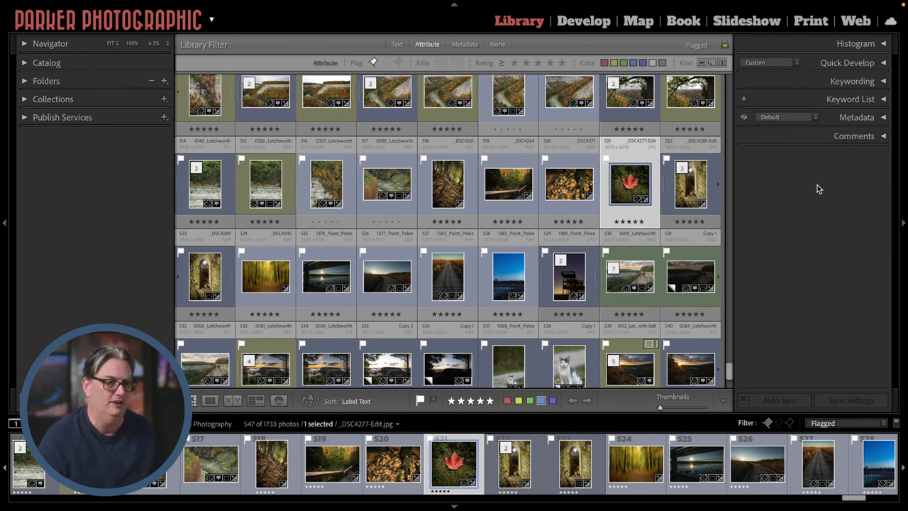
pyautogui.click(854, 118)
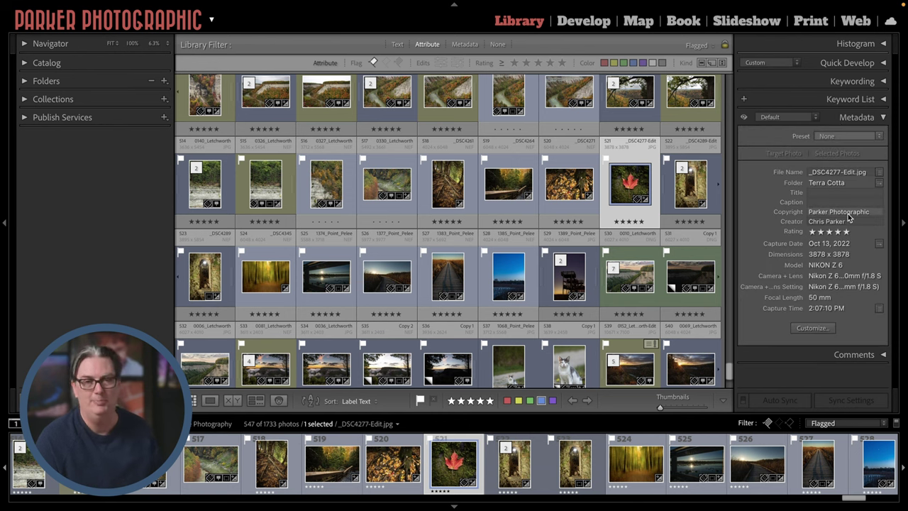
pyautogui.click(856, 117)
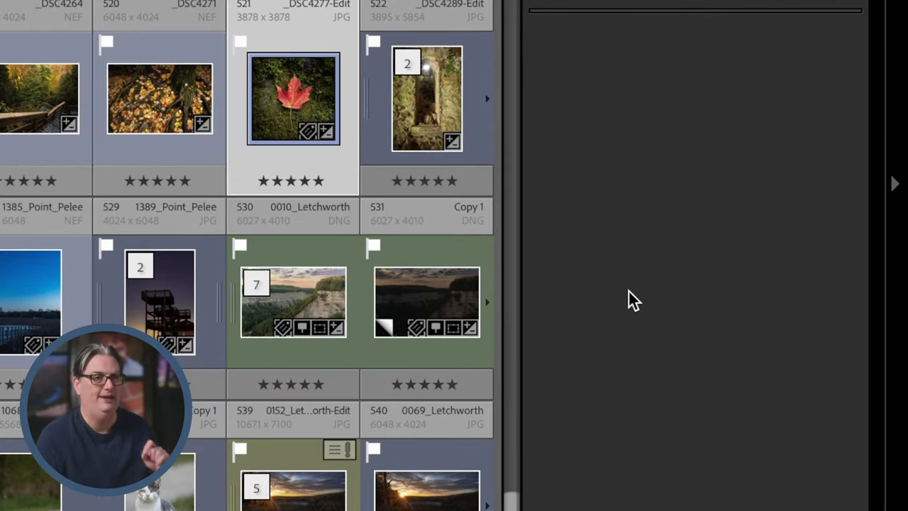
# Hide and show the side panel group holding the Histogram and Metadata sections several times, leaving it shown
pyautogui.click(894, 183)
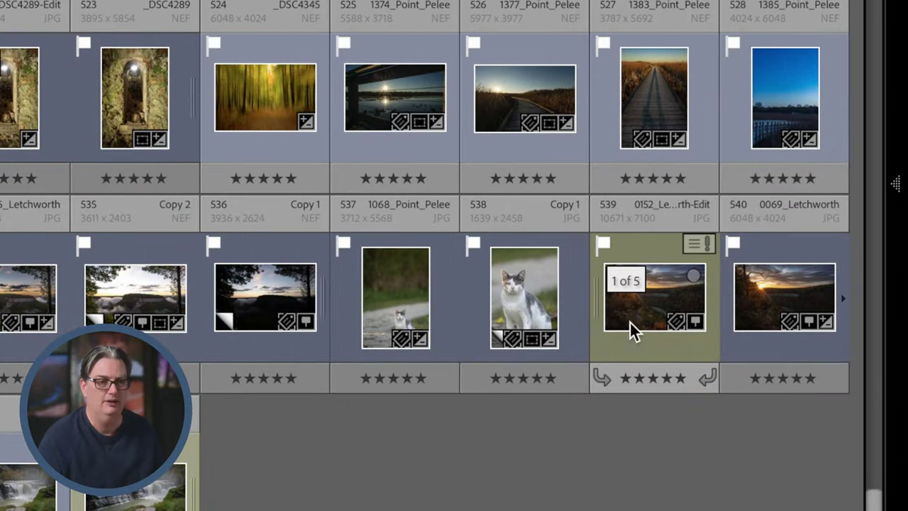
pyautogui.click(892, 186)
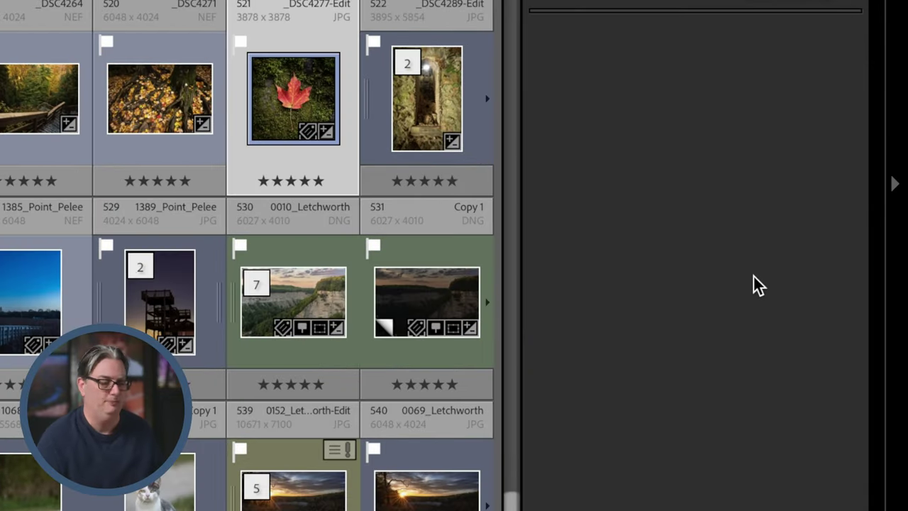
pyautogui.press('F8')
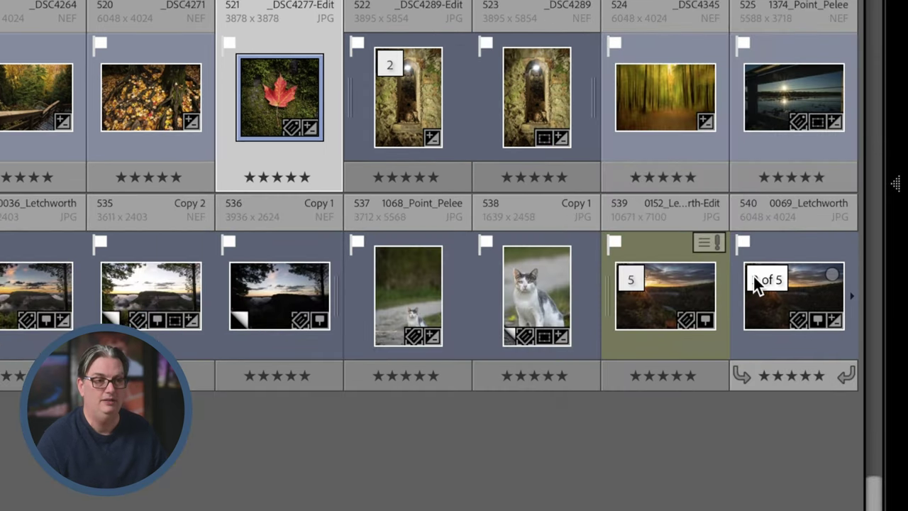
pyautogui.press('F8')
pyautogui.press('F8')
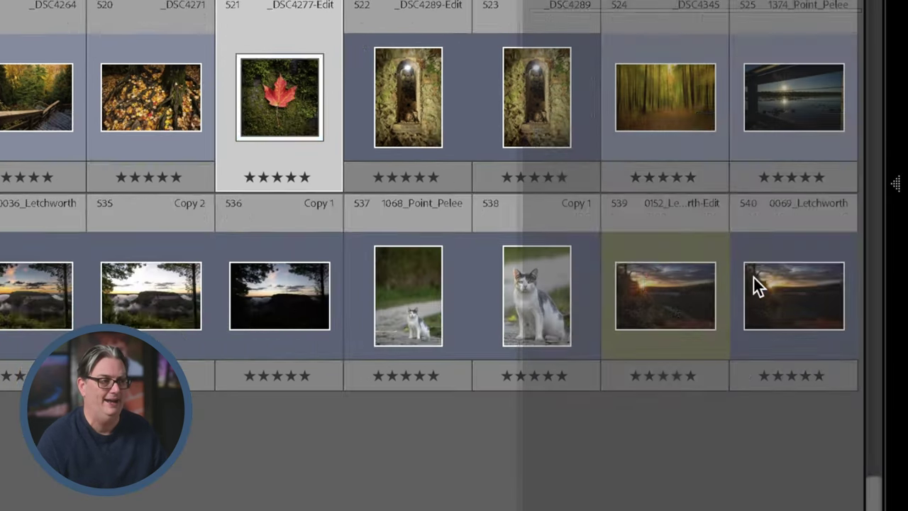
pyautogui.press('F8')
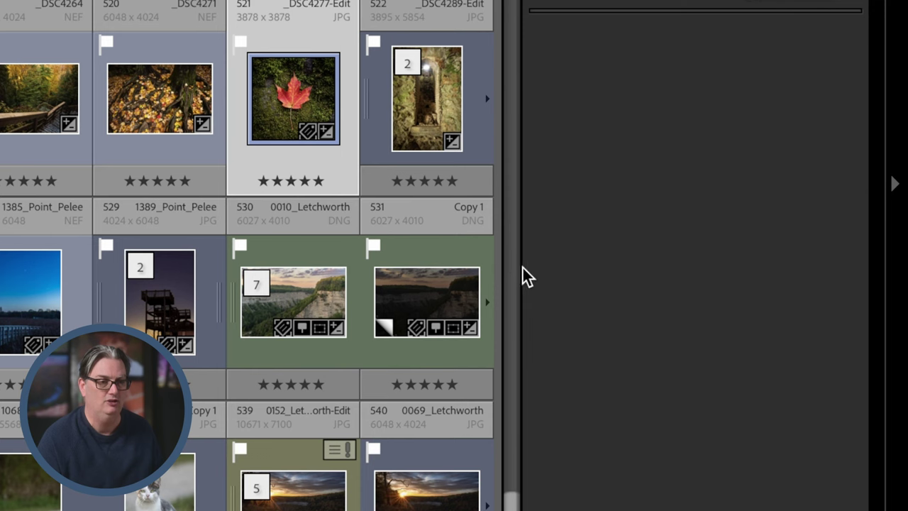
# Widen the side panel group beside the photo grid, narrow it back, and resize the filmstrip's height
pyautogui.moveTo(519, 268); pyautogui.dragTo(336, 286)
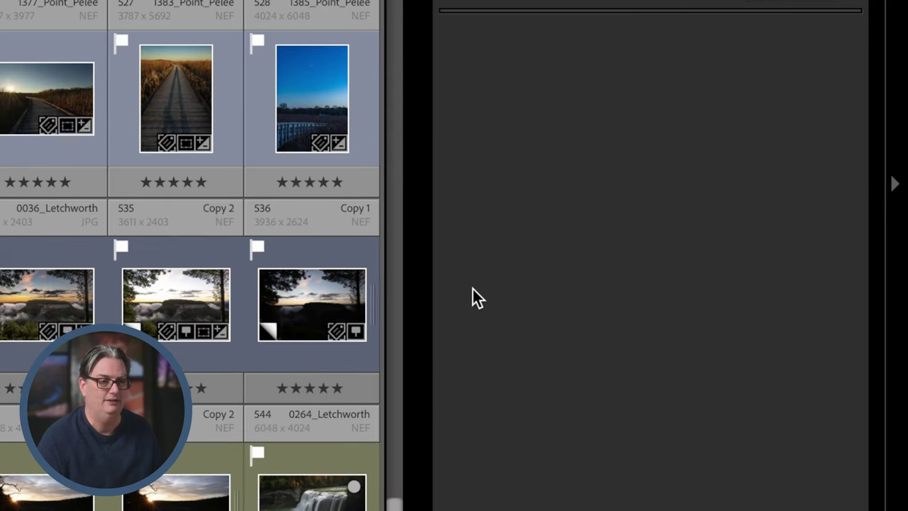
pyautogui.moveTo(453, 288); pyautogui.dragTo(636, 283)
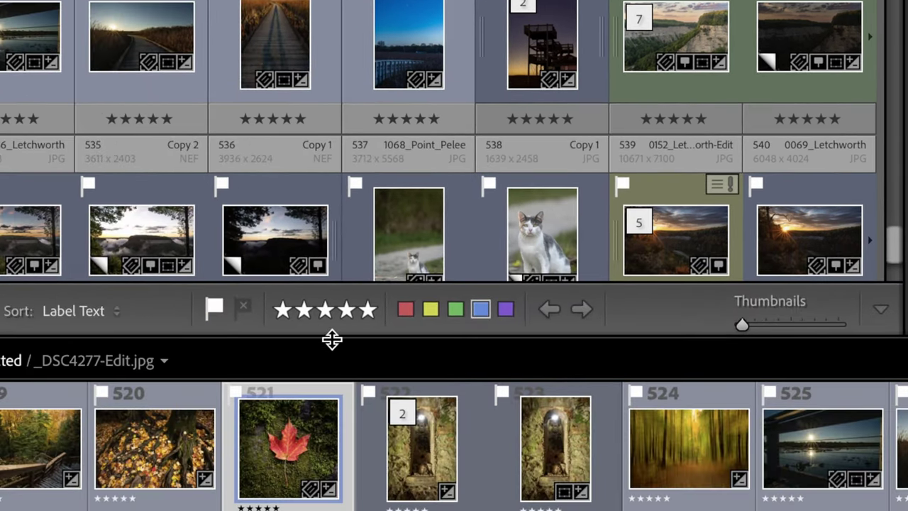
pyautogui.moveTo(332, 340); pyautogui.dragTo(347, 247)
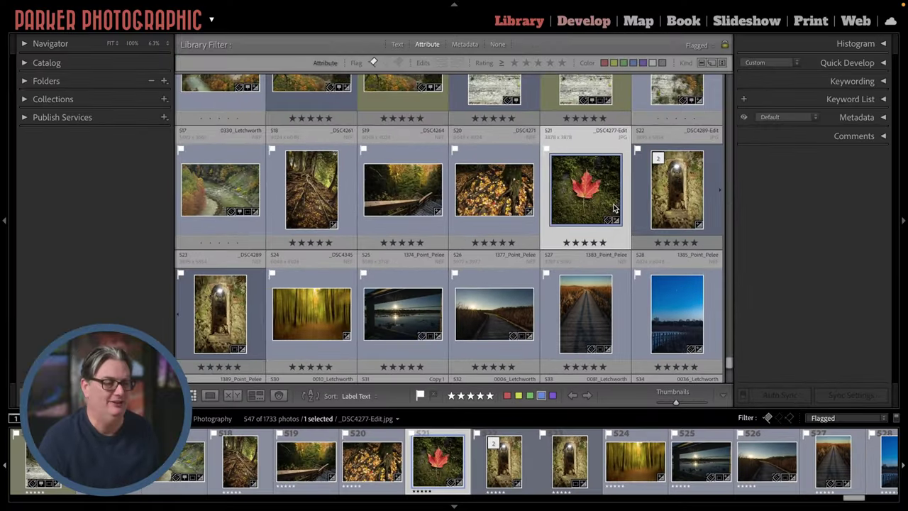
# Open the maple leaf photo in the Develop module, and expand and collapse its Presets section
pyautogui.press('d')
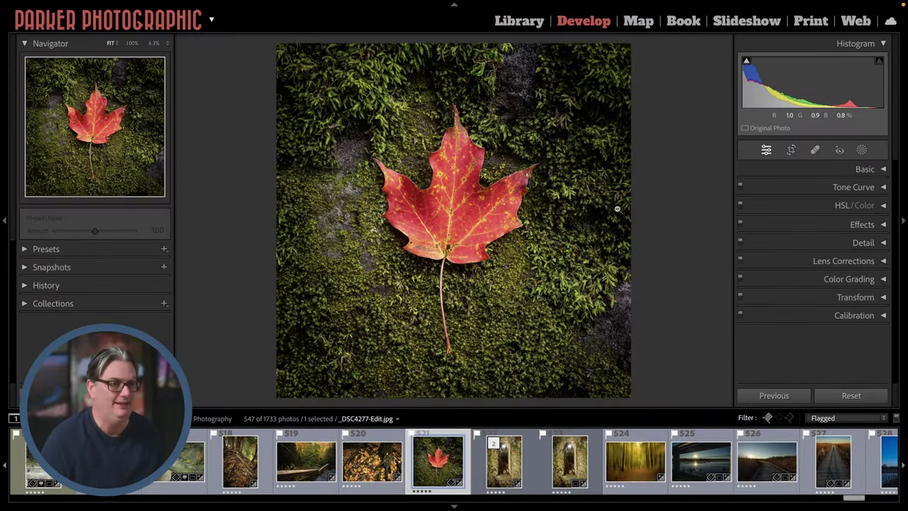
pyautogui.click(82, 250)
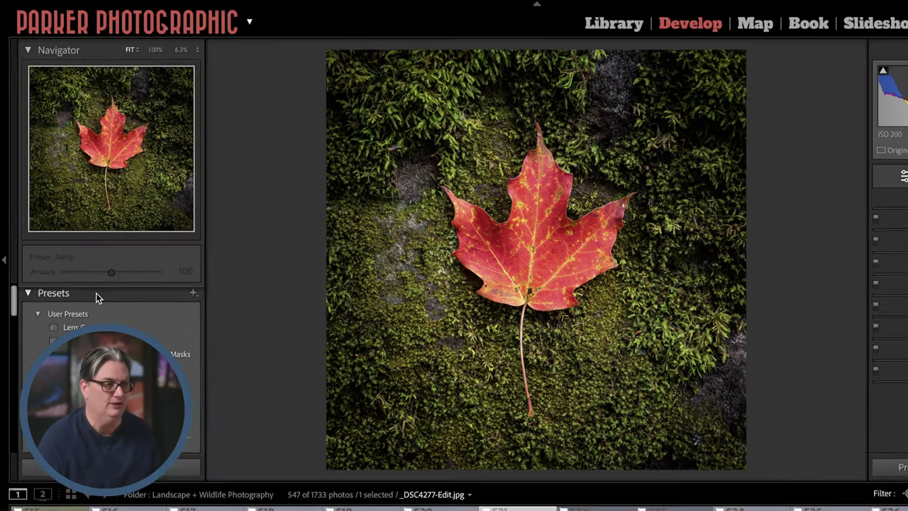
pyautogui.click(83, 249)
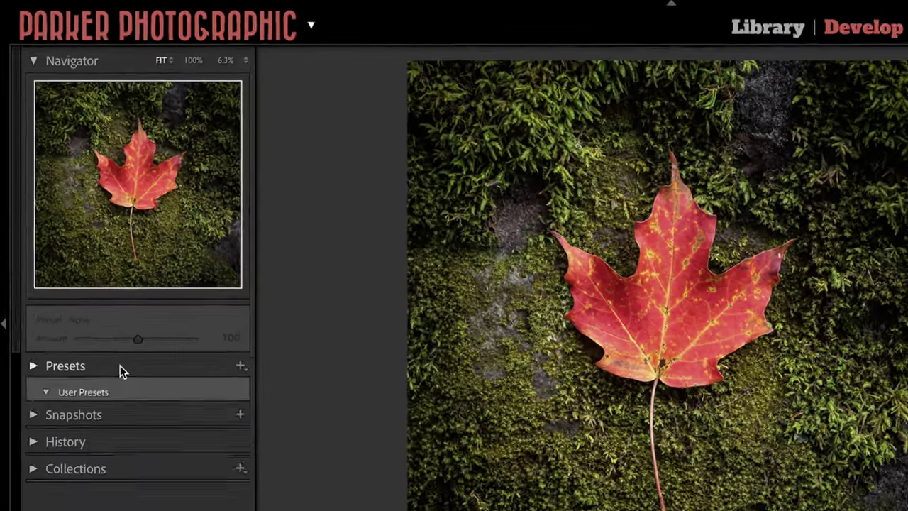
# View the maple leaf photo at 6.3%, fit it, inspect it at 200% by repositioning the Navigator frame, and fit it again
pyautogui.click(710, 300)
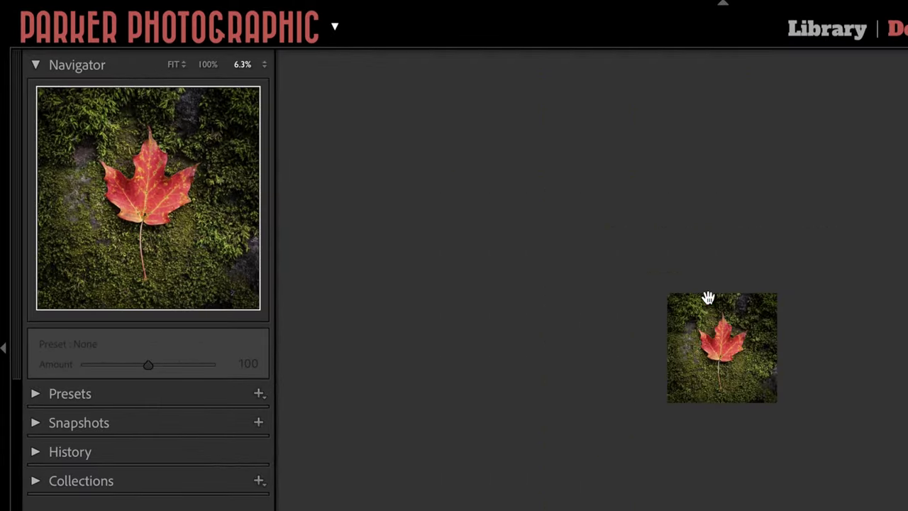
pyautogui.click(707, 298)
pyautogui.click(266, 66)
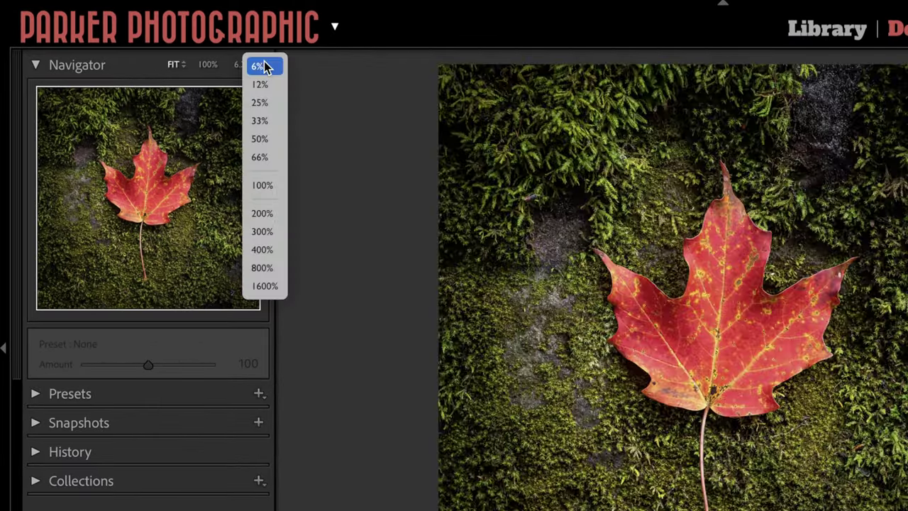
pyautogui.click(261, 215)
pyautogui.moveTo(143, 176)
pyautogui.mouseDown()
pyautogui.moveTo(156, 165)
pyautogui.moveTo(134, 196)
pyautogui.moveTo(119, 186)
pyautogui.moveTo(129, 187)
pyautogui.mouseUp()
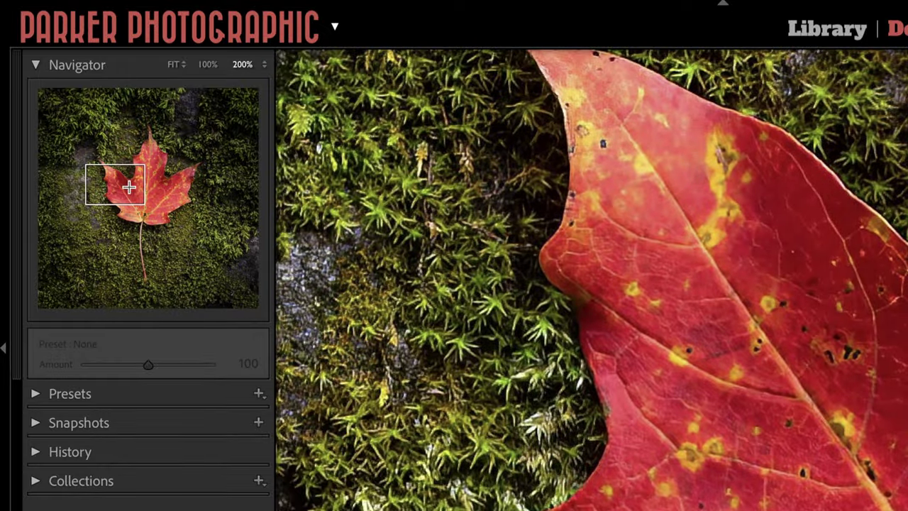
pyautogui.click(173, 65)
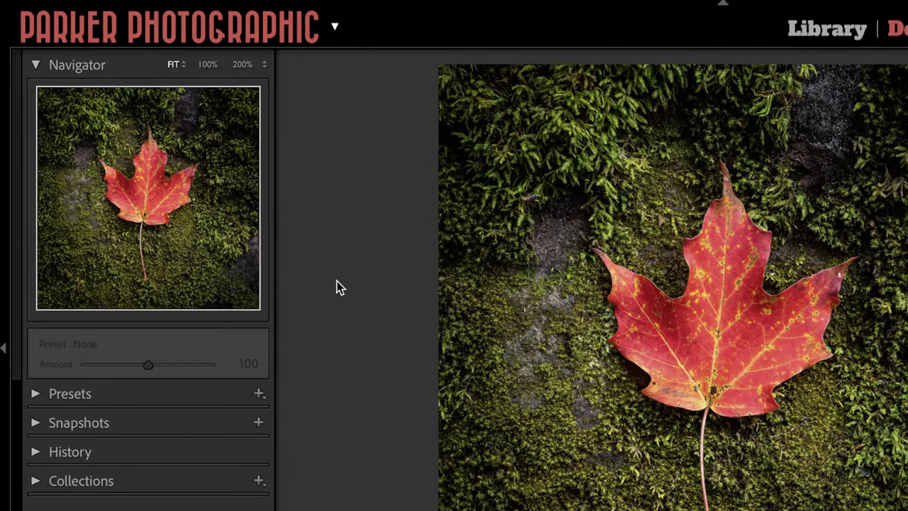
# View the User Presets and collapse the Presets section, then collapse and expand the Histogram section
pyautogui.click(95, 392)
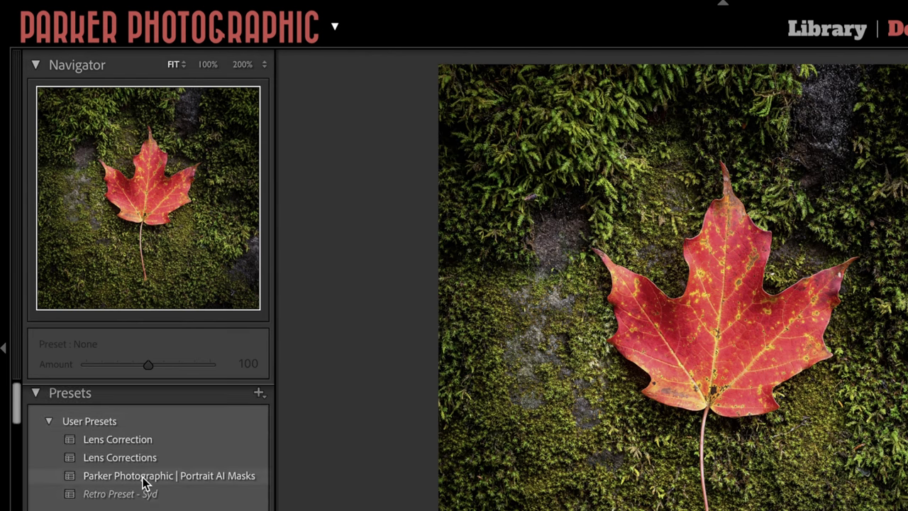
pyautogui.click(160, 494)
pyautogui.click(139, 392)
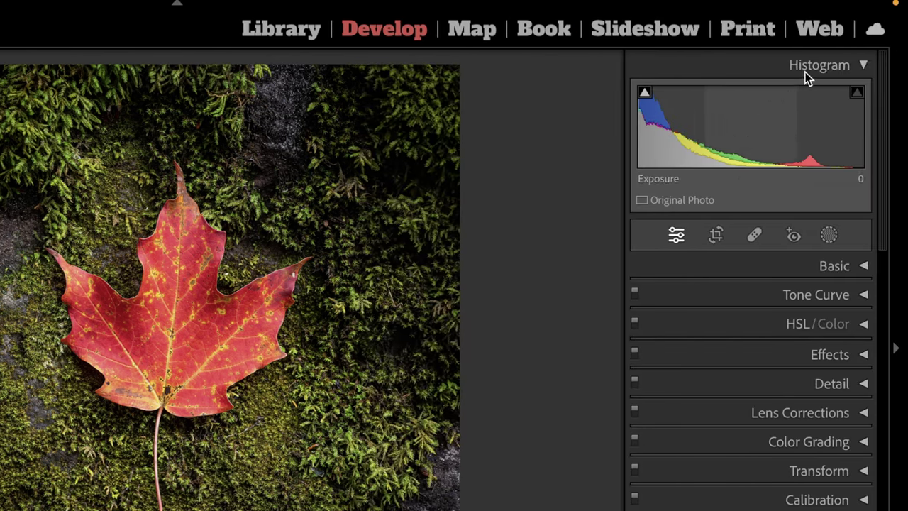
pyautogui.click(816, 67)
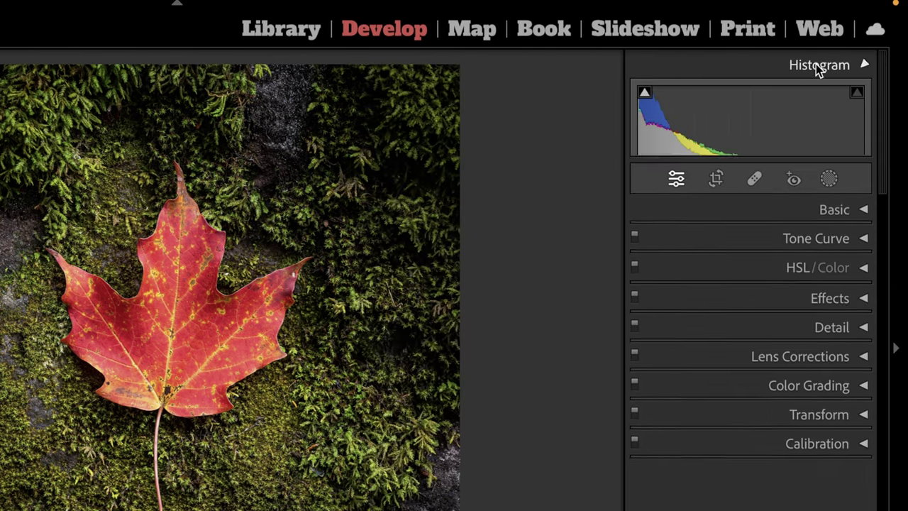
pyautogui.click(821, 69)
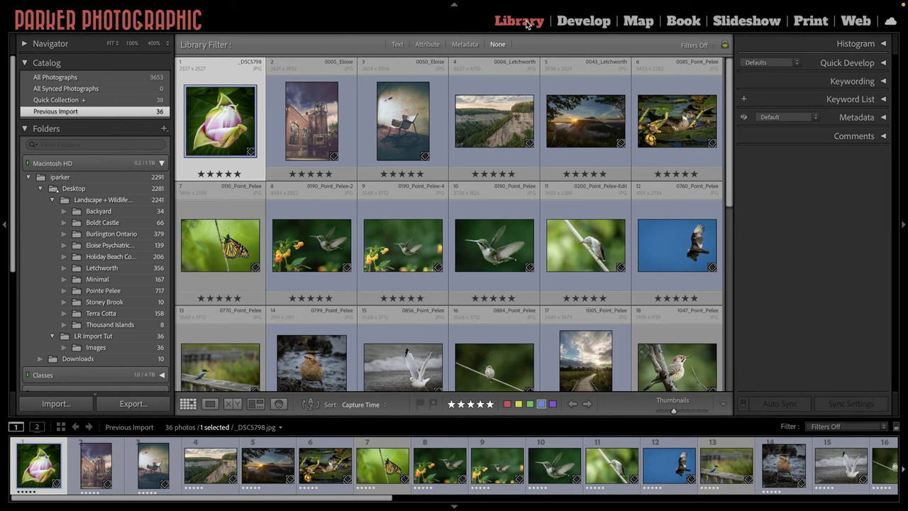
# Open the photo import window, collapse and expand Source, and collapse the File Handling and Apply During Import sections
pyautogui.click(56, 403)
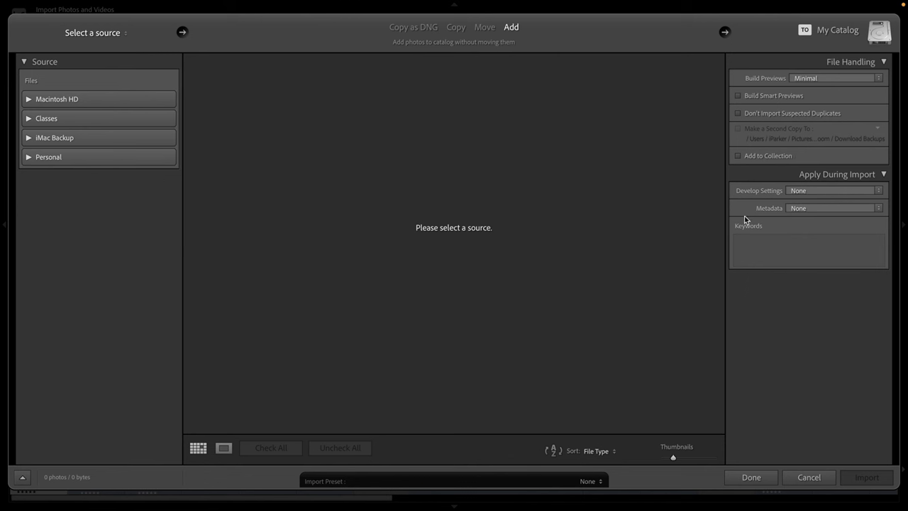
pyautogui.click(25, 63)
pyautogui.click(25, 63)
pyautogui.click(850, 61)
pyautogui.click(846, 80)
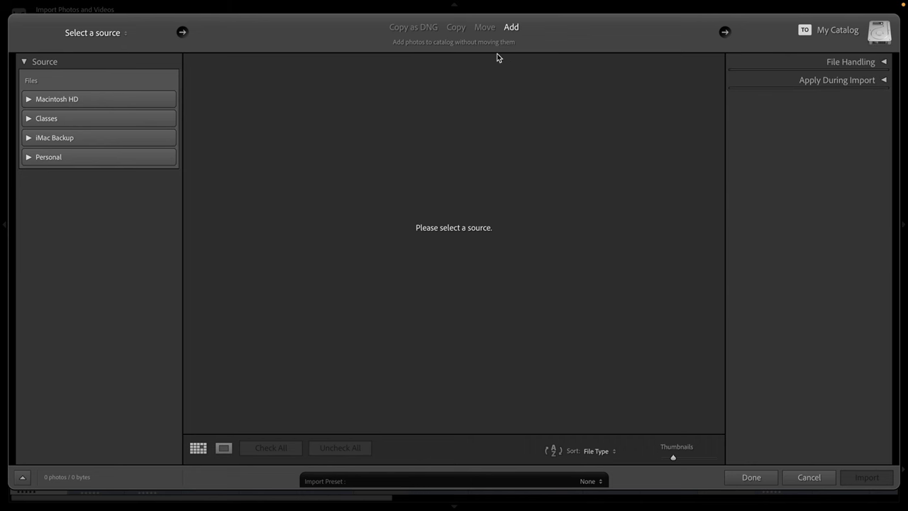
# Compare the Copy as DNG and Add import methods, return to Copy as DNG, and expand the Macintosh HD source
pyautogui.click(425, 27)
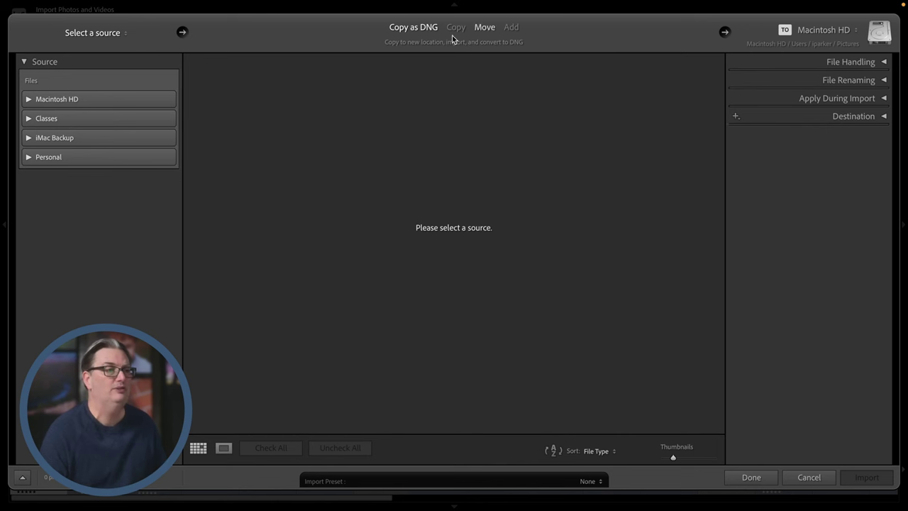
pyautogui.click(509, 28)
pyautogui.click(413, 26)
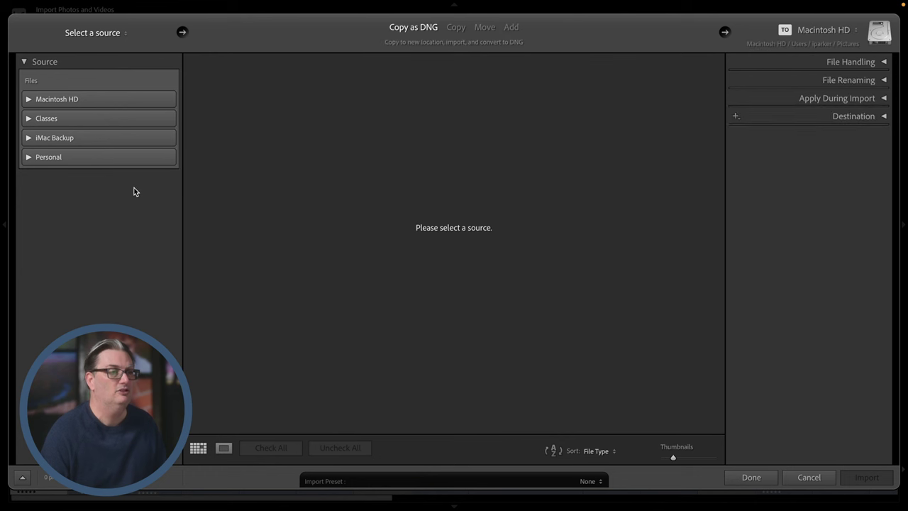
pyautogui.click(28, 100)
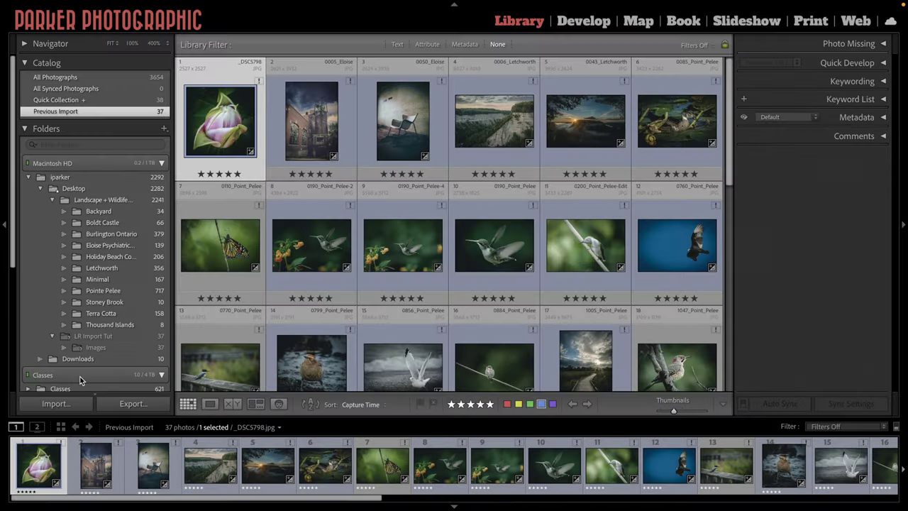
# Open _DSC5798.jpg in the Develop module, read its missing-file alert, and choose to locate the original file
pyautogui.press('d')
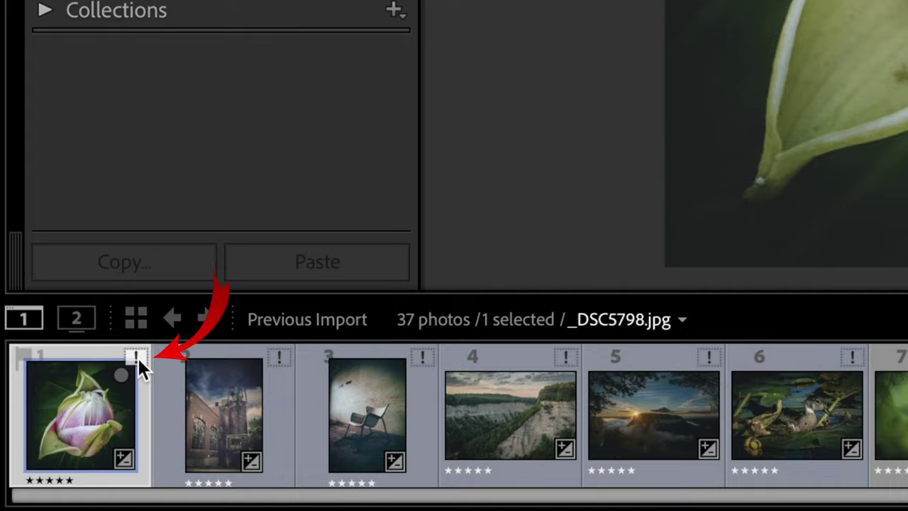
pyautogui.click(138, 356)
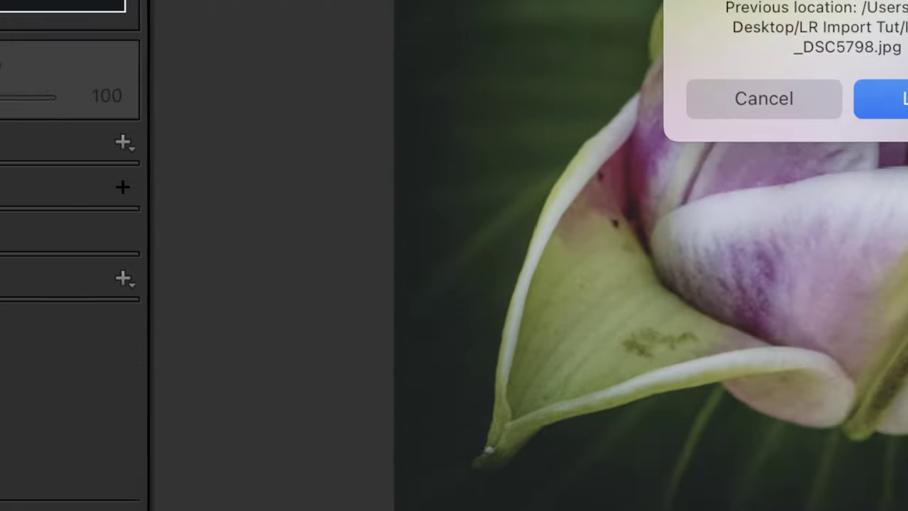
pyautogui.moveTo(509, 258); pyautogui.dragTo(557, 330)
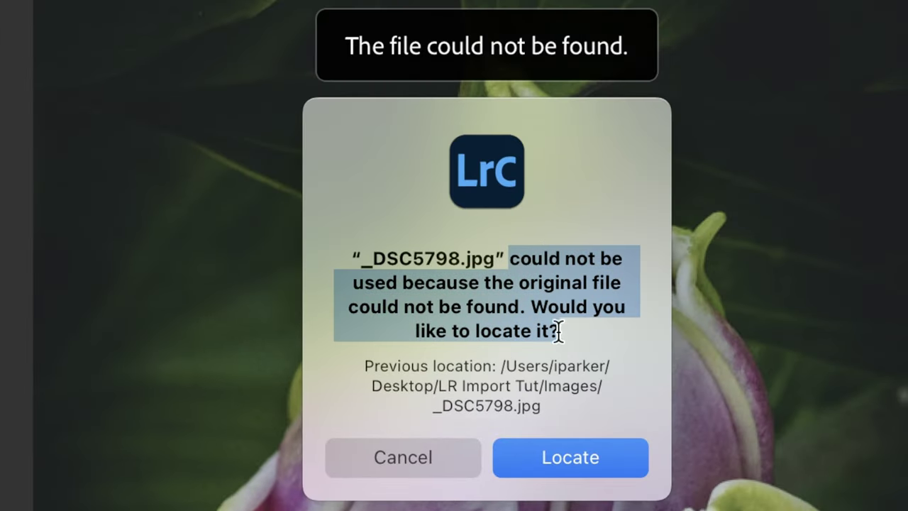
pyautogui.click(595, 331)
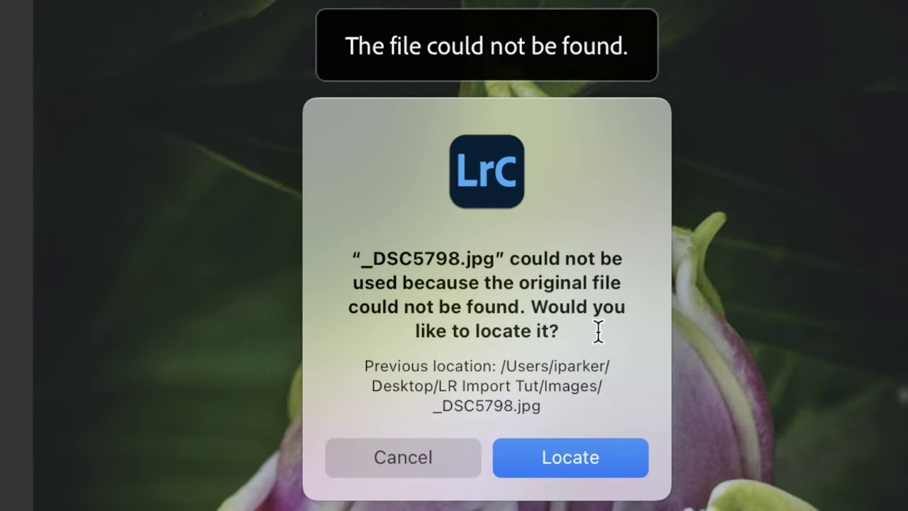
pyautogui.click(573, 458)
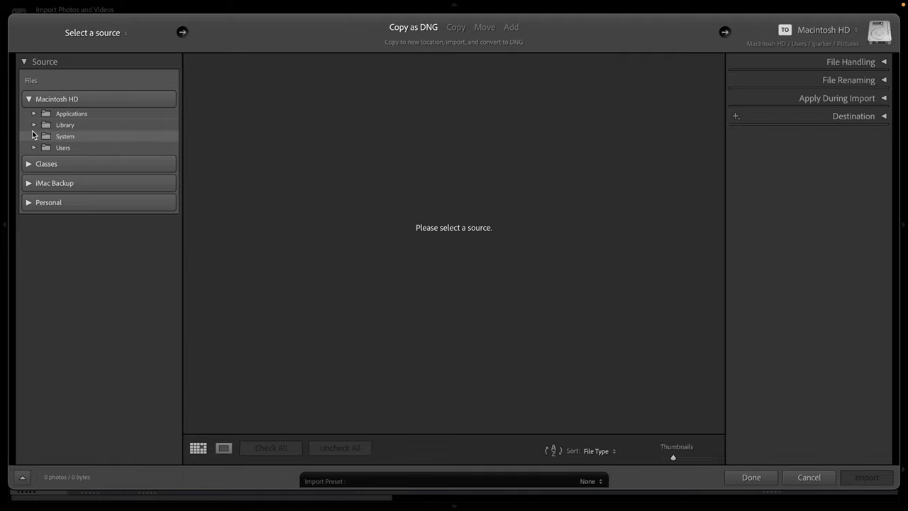
# Cancel the import and display the photos of the Letchworth folder in the Library grid
pyautogui.click(808, 477)
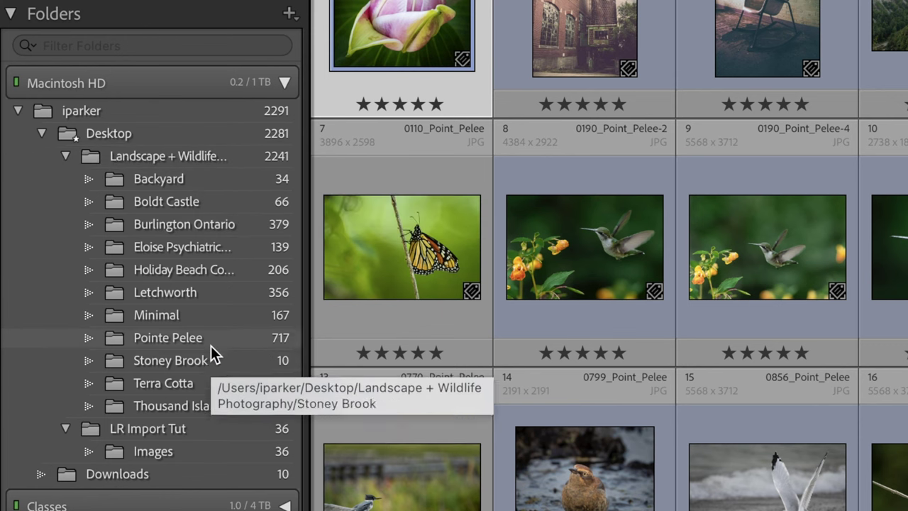
pyautogui.click(192, 294)
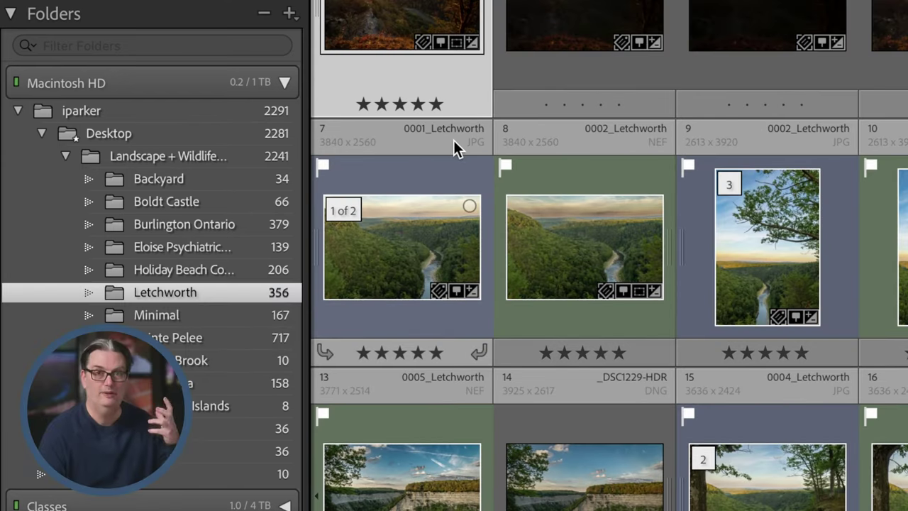
pyautogui.press('s')
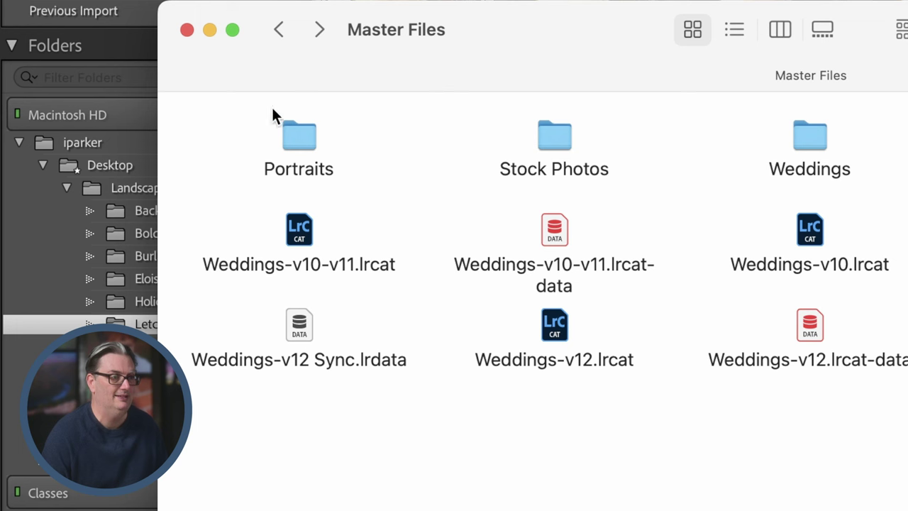
# Look over Finder's Master Files folder, selecting Portraits, Stock Photos and Weddings together, Weddings-v12.lrcat, and each of the three folders individually
pyautogui.moveTo(261, 118); pyautogui.dragTo(889, 146)
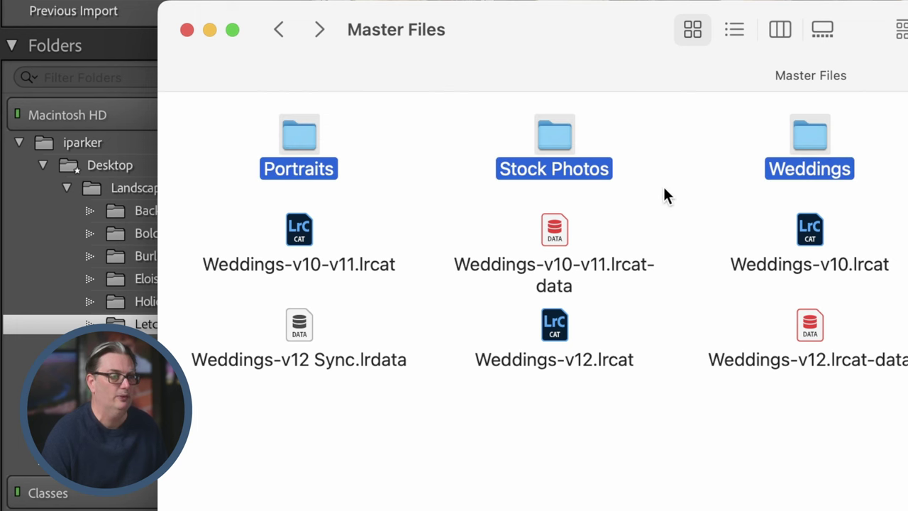
pyautogui.click(553, 327)
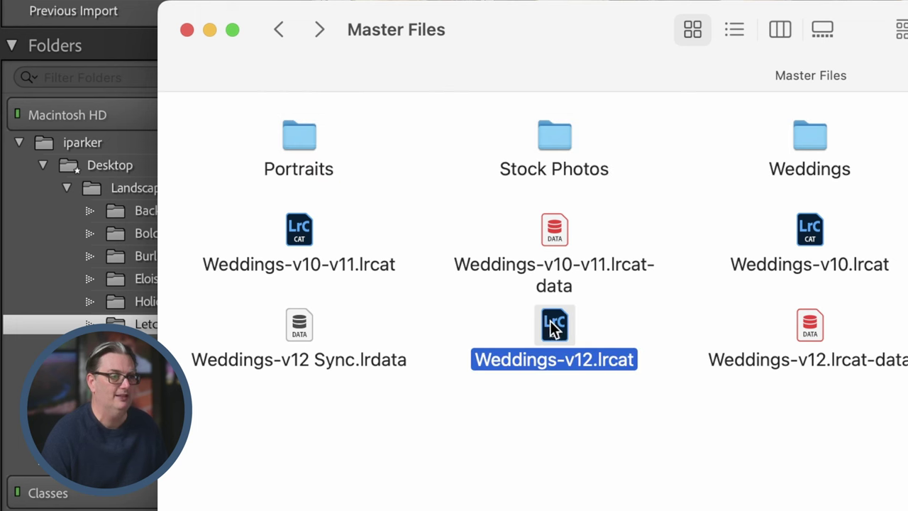
pyautogui.click(387, 147)
pyautogui.click(315, 142)
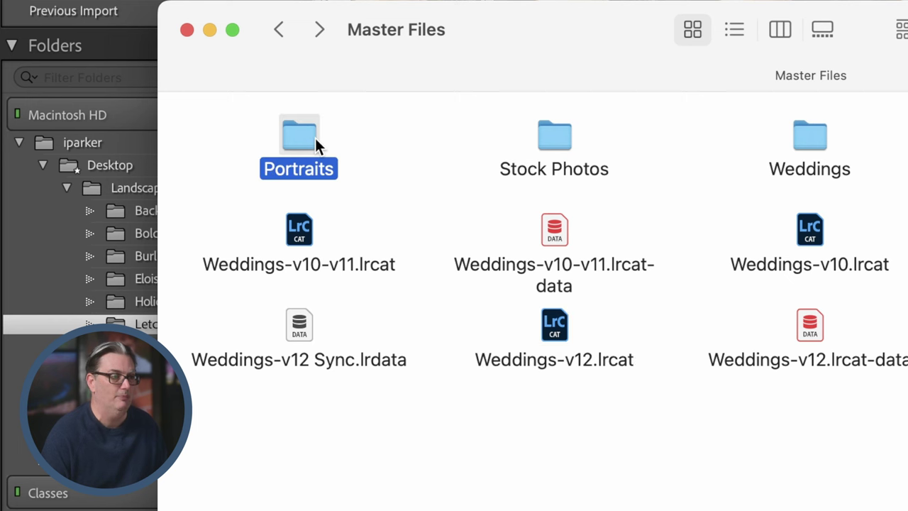
pyautogui.click(560, 139)
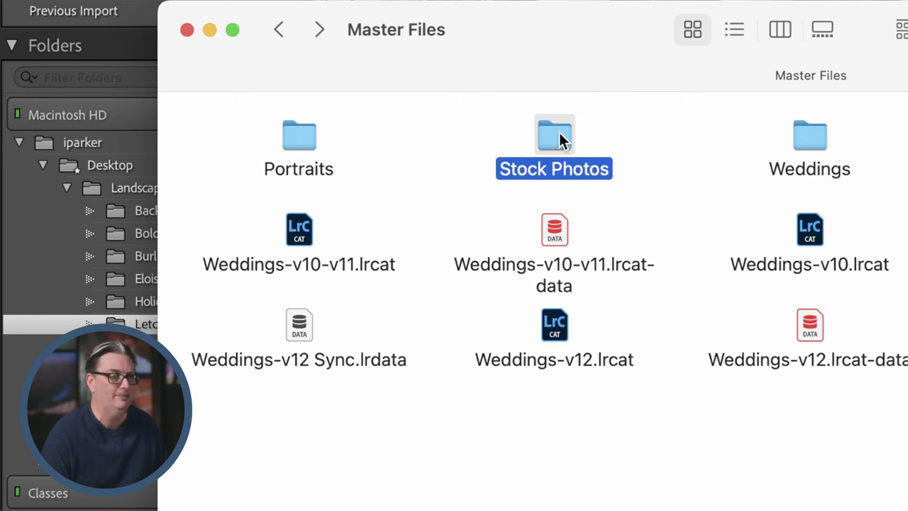
pyautogui.click(810, 134)
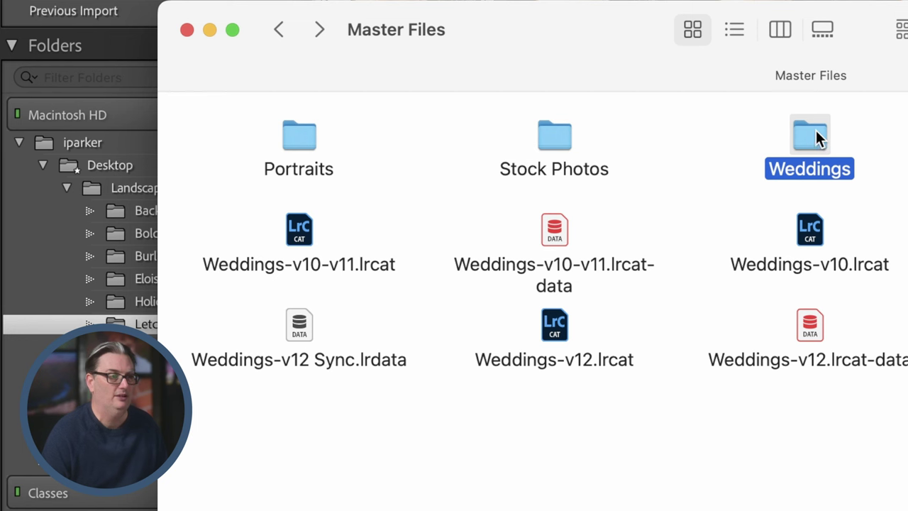
# Browse the Weddings folder's year subfolders, open 2010, and open the client folder dated 08-07-10
pyautogui.doubleClick(817, 136)
pyautogui.moveTo(237, 347); pyautogui.dragTo(901, 160)
pyautogui.click(547, 272)
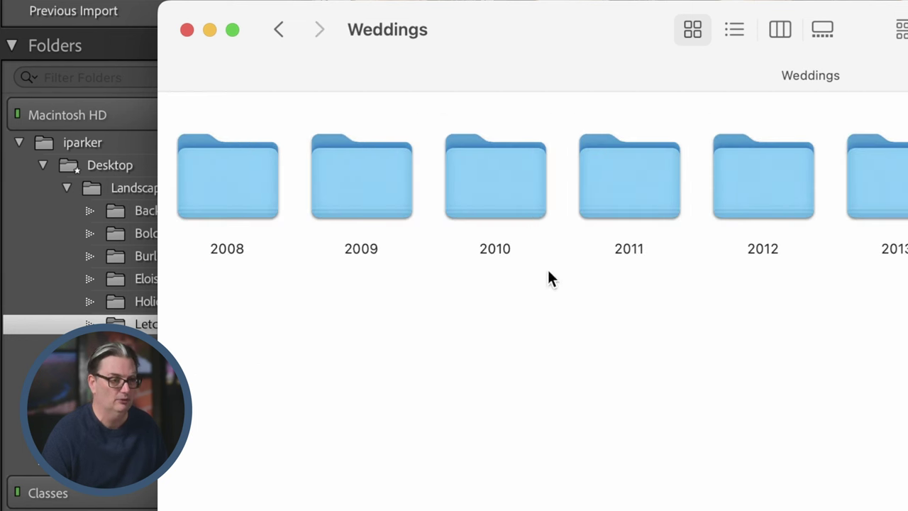
pyautogui.doubleClick(522, 200)
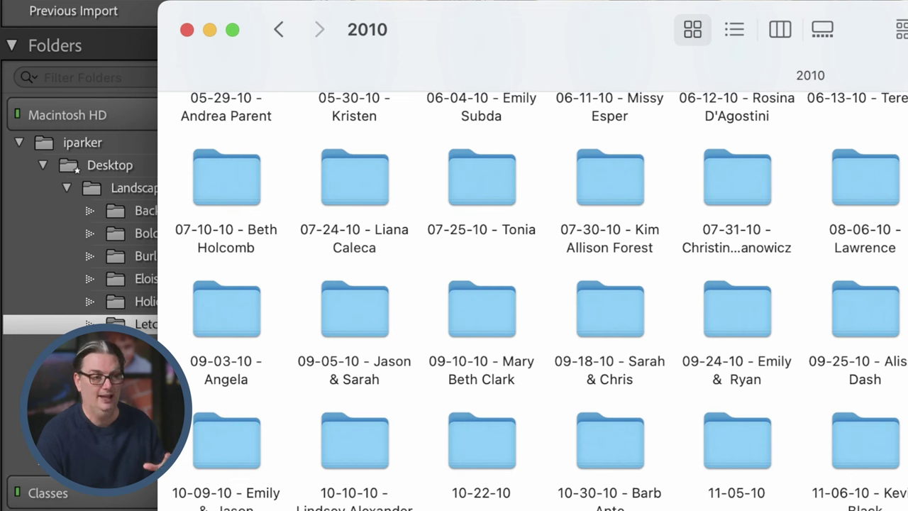
pyautogui.press('super+Down')
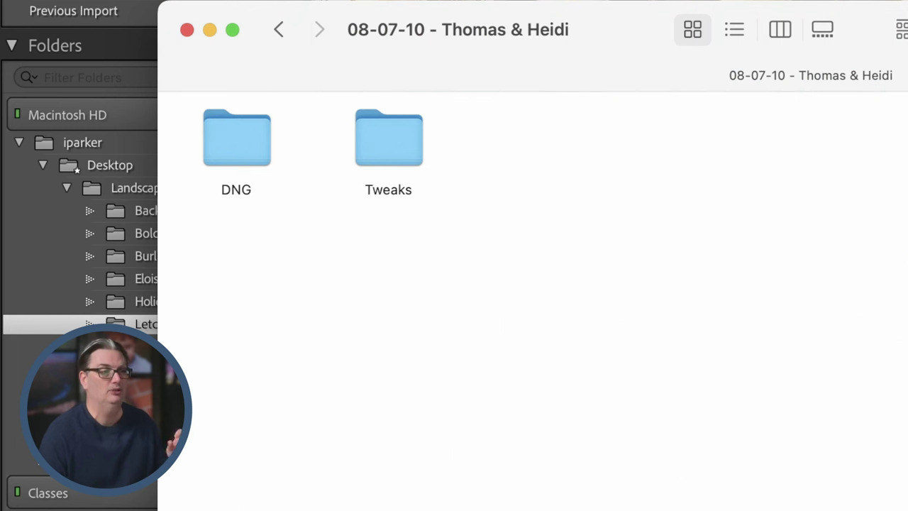
# Look at the DNG and Tweaks subfolders, open Tweaks, and select 312_2nd_Edition.jpg
pyautogui.click(242, 153)
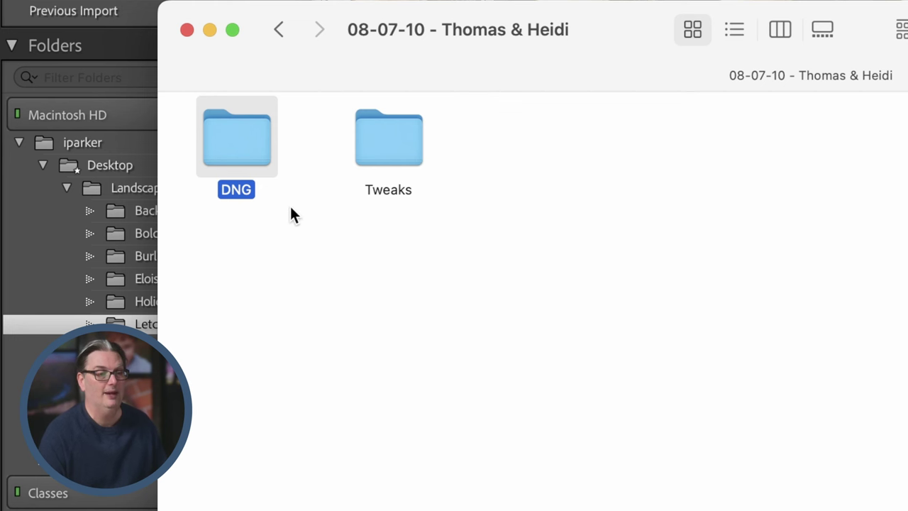
pyautogui.click(390, 192)
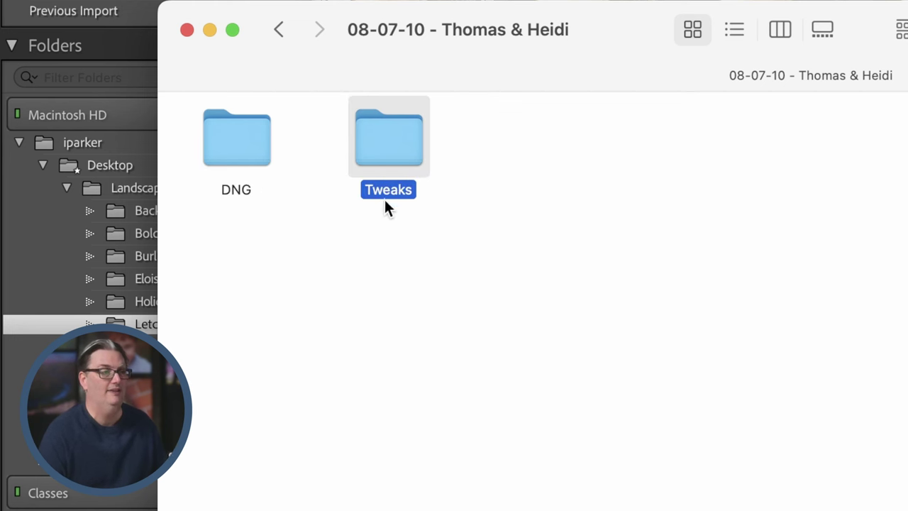
pyautogui.doubleClick(400, 147)
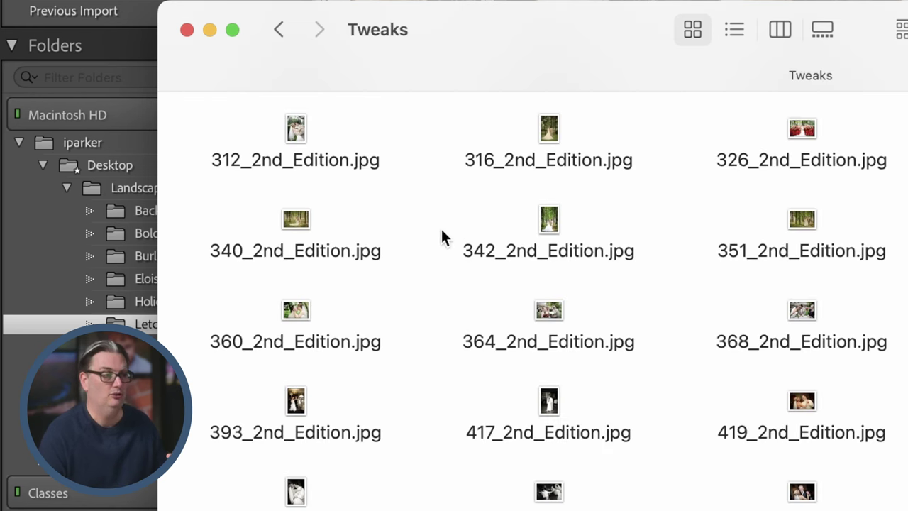
pyautogui.click(235, 167)
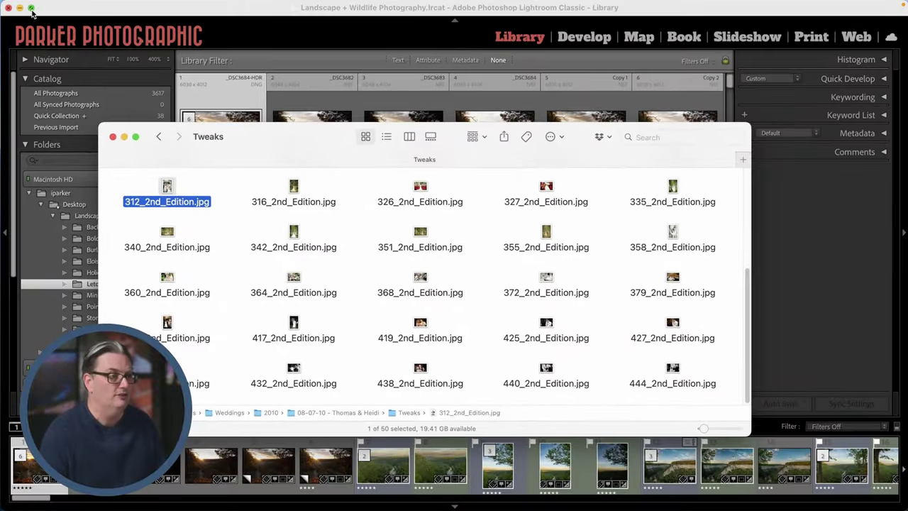
# Return to Lightroom Classic in full screen, open the photo import window, and choose the NIKON D500 as the source
pyautogui.click(31, 8)
pyautogui.press('super+shift+i')
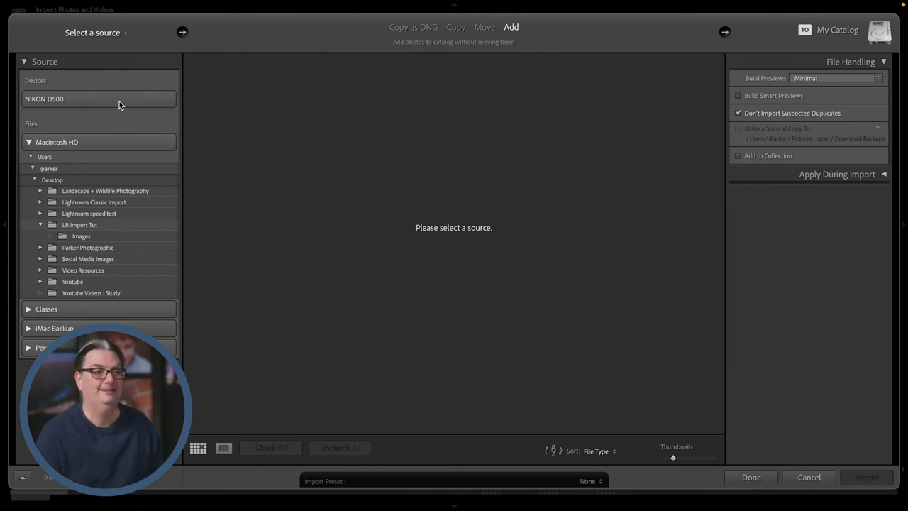
pyautogui.click(119, 102)
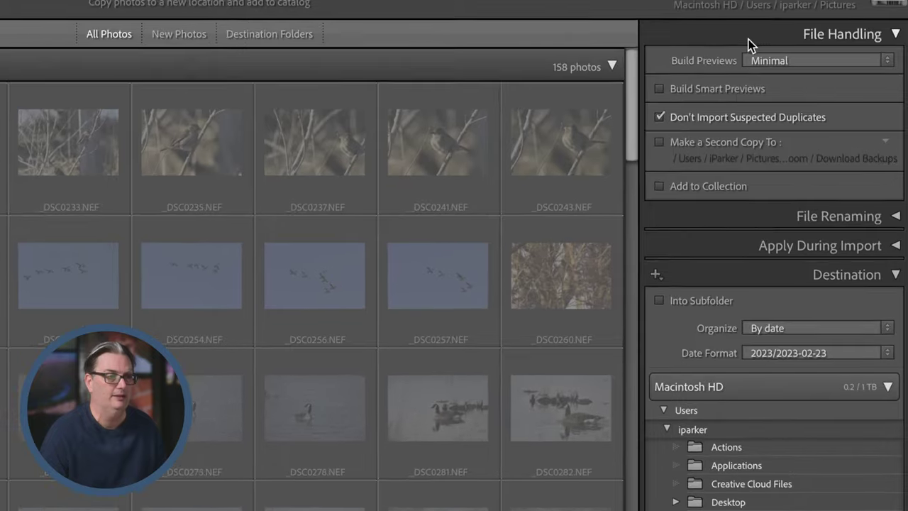
# Turn the Don't Import Suspected Duplicates option off for the camera photos and back on
pyautogui.click(766, 47)
pyautogui.click(766, 47)
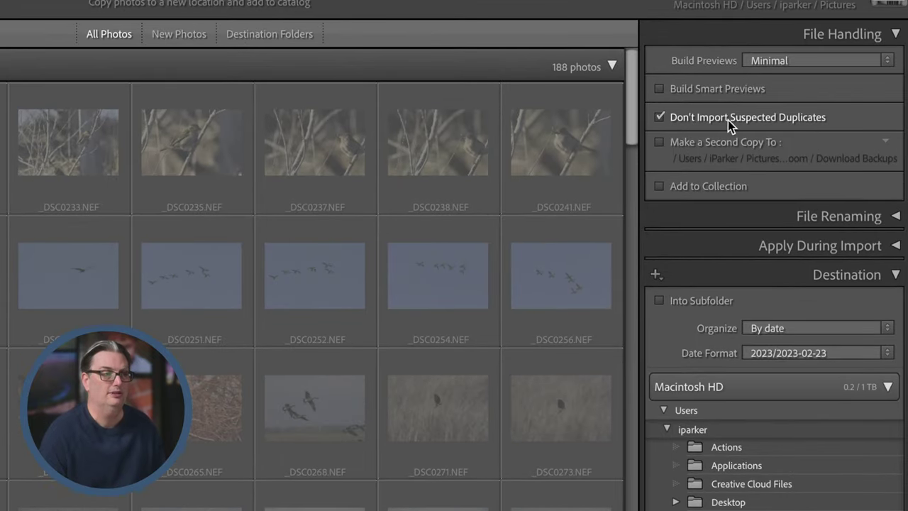
pyautogui.click(660, 117)
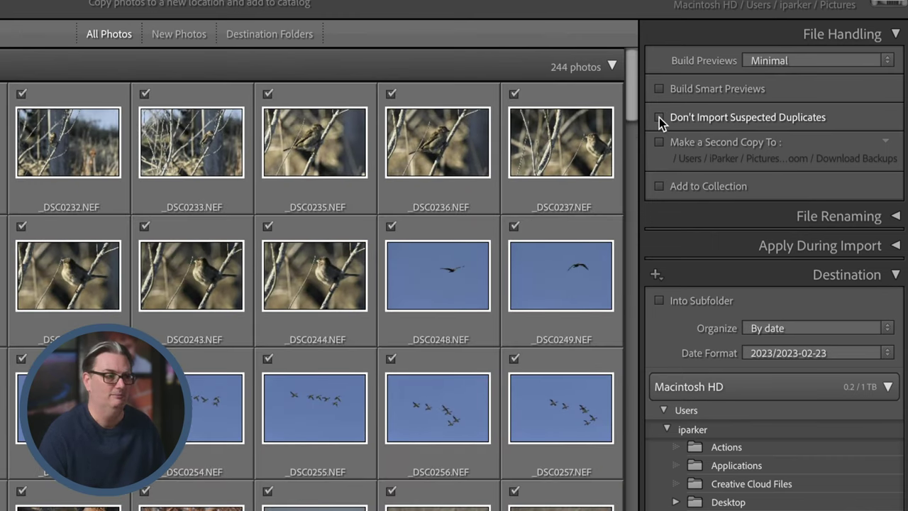
pyautogui.click(659, 117)
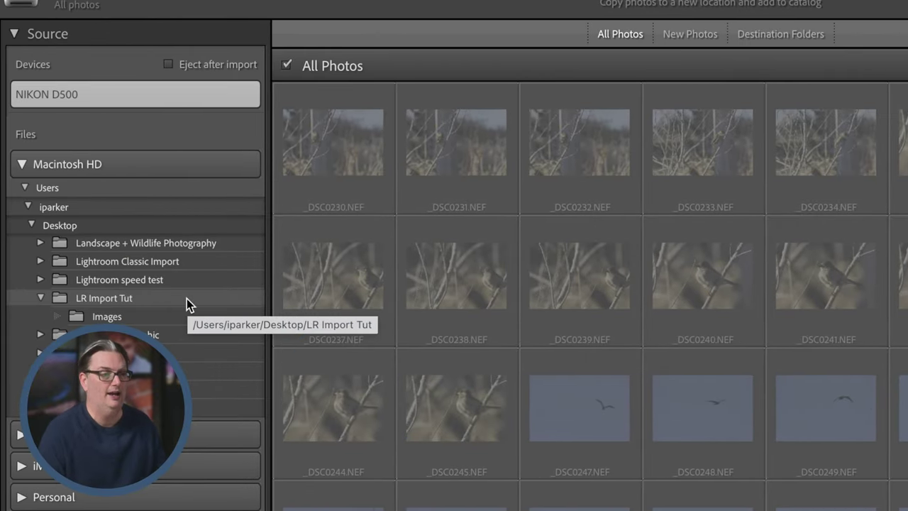
# Choose the LR Import Tut folder on the Desktop as the source, turning Include Subfolders off and on again
pyautogui.click(187, 298)
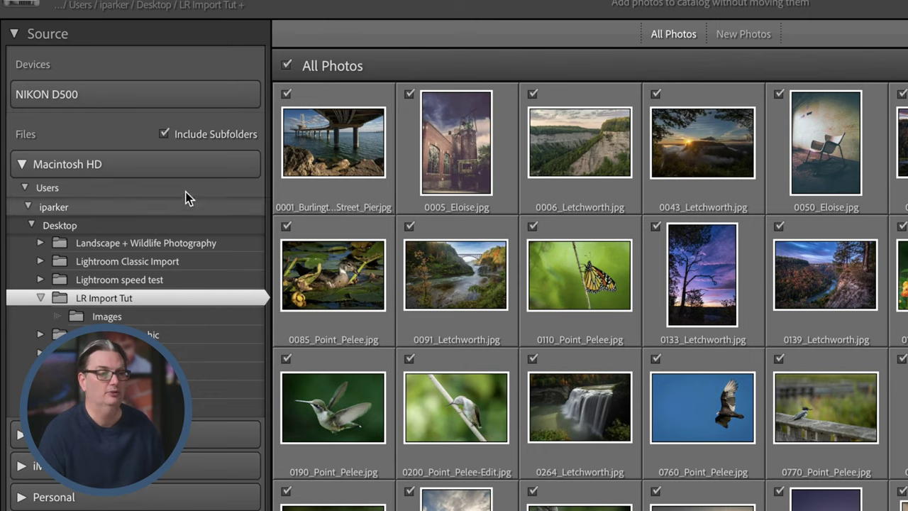
pyautogui.click(176, 135)
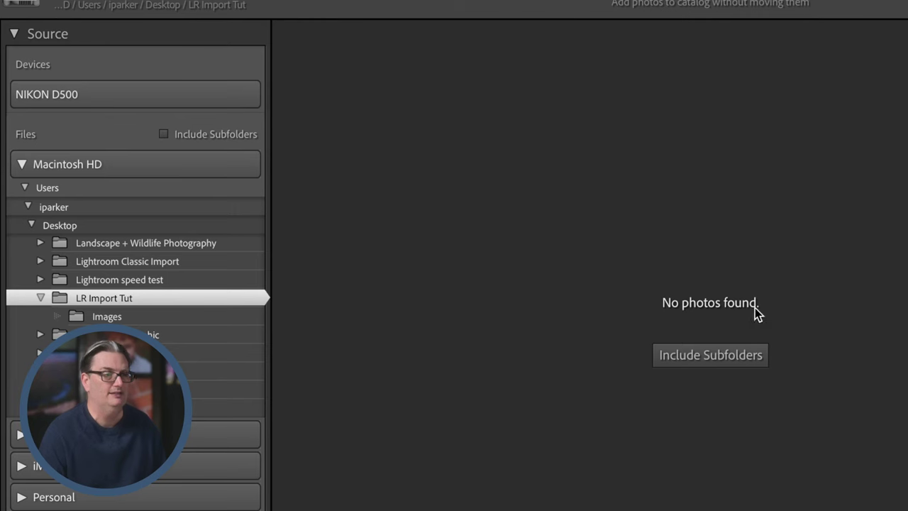
pyautogui.click(709, 354)
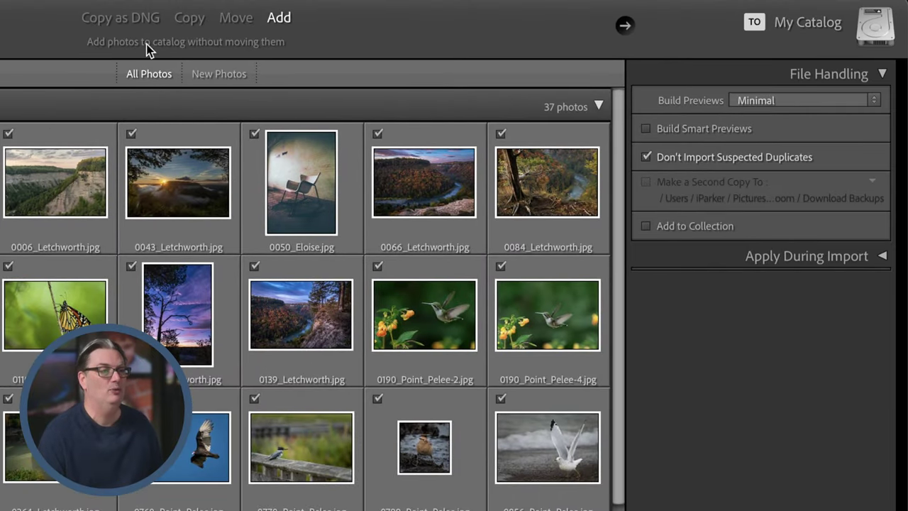
# Set the import method to Copy as DNG and collapse the other import settings so only Destination is expanded
pyautogui.click(139, 19)
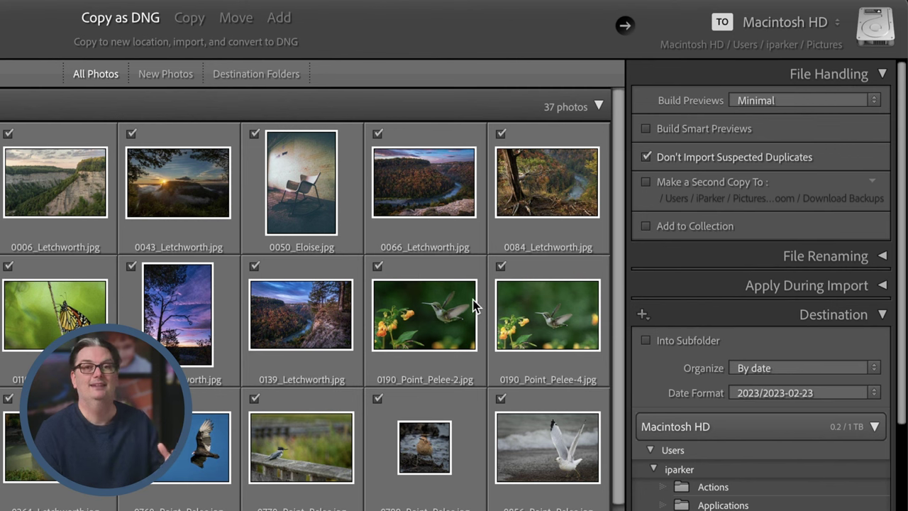
pyautogui.click(694, 309)
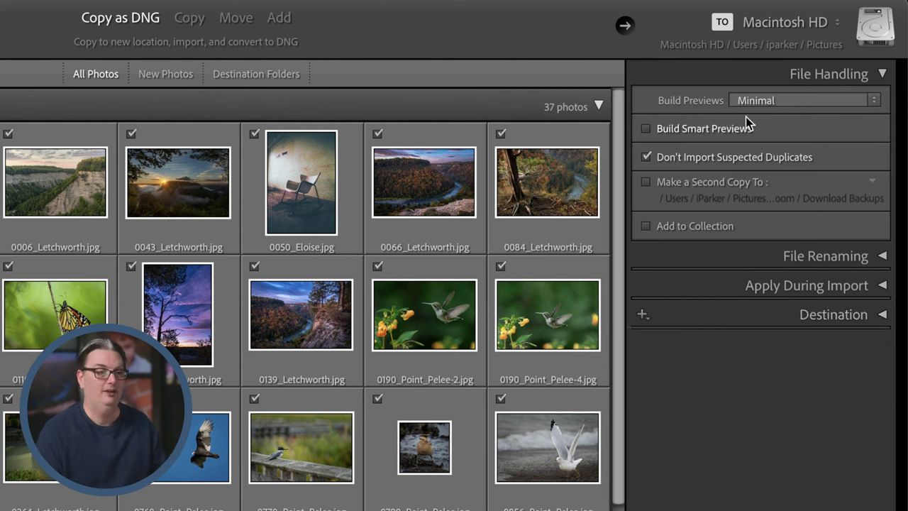
pyautogui.click(737, 67)
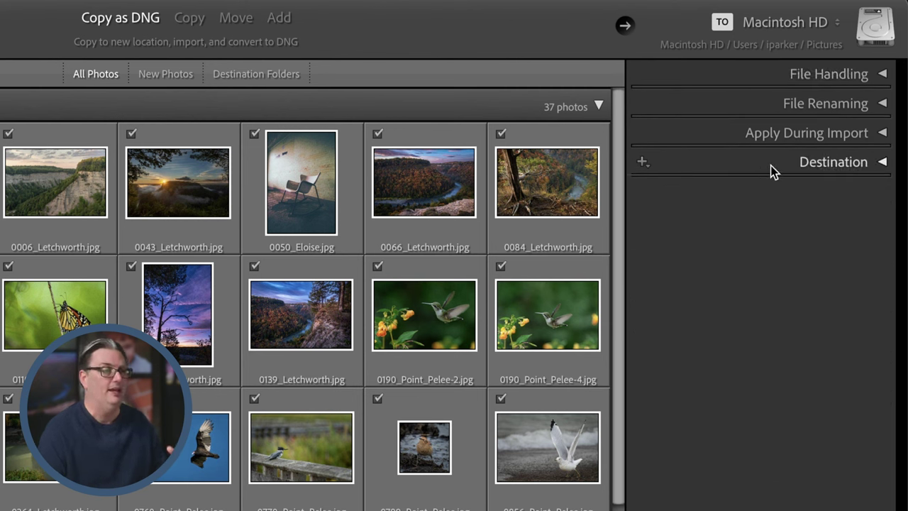
pyautogui.click(817, 170)
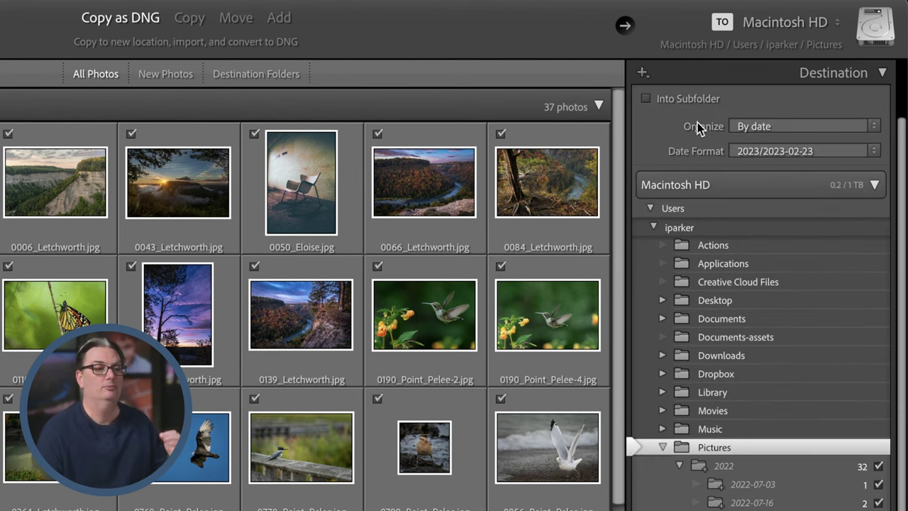
# Choose Macintosh HD as the import destination, collapsing its folder list and expanding it again
pyautogui.click(723, 185)
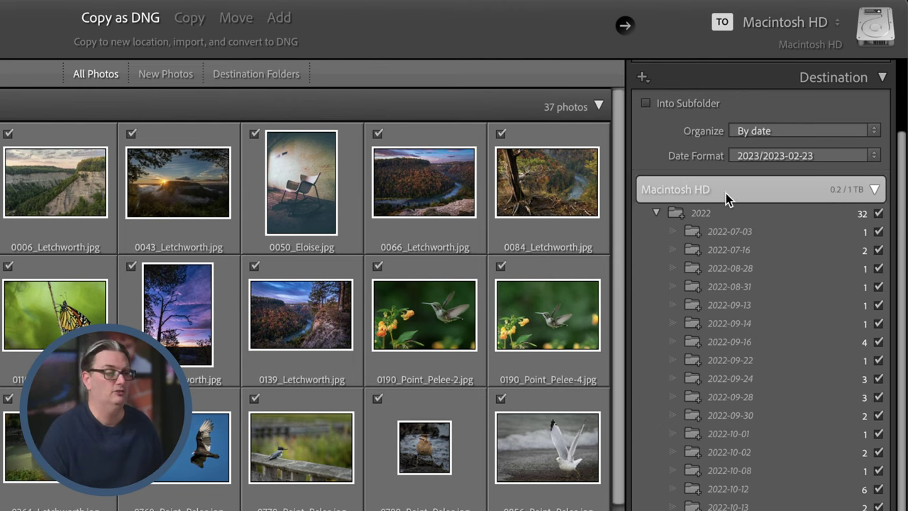
pyautogui.click(727, 197)
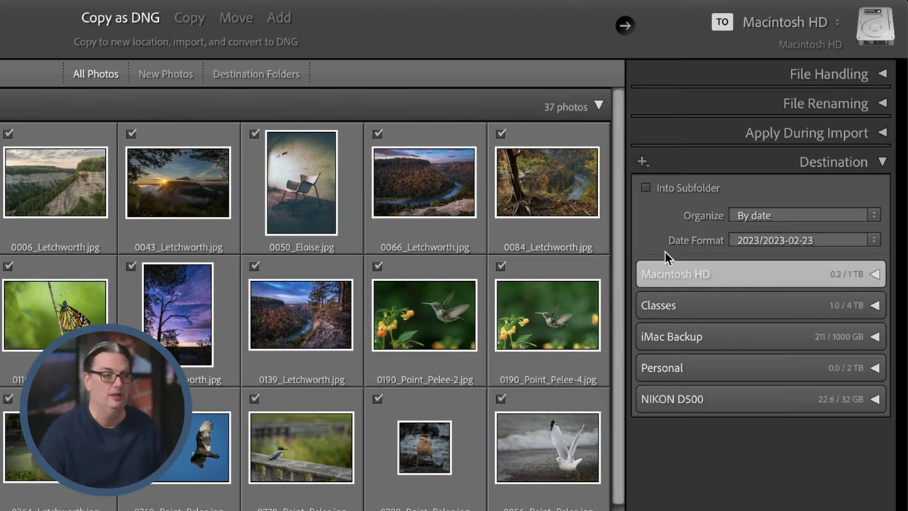
pyautogui.click(677, 272)
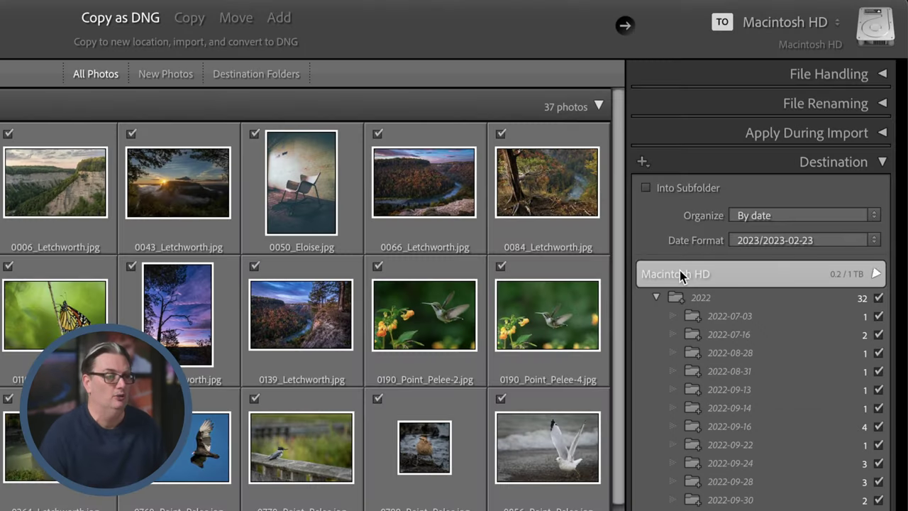
# Place the imported photos into a destination subfolder named Wildlife
pyautogui.click(646, 189)
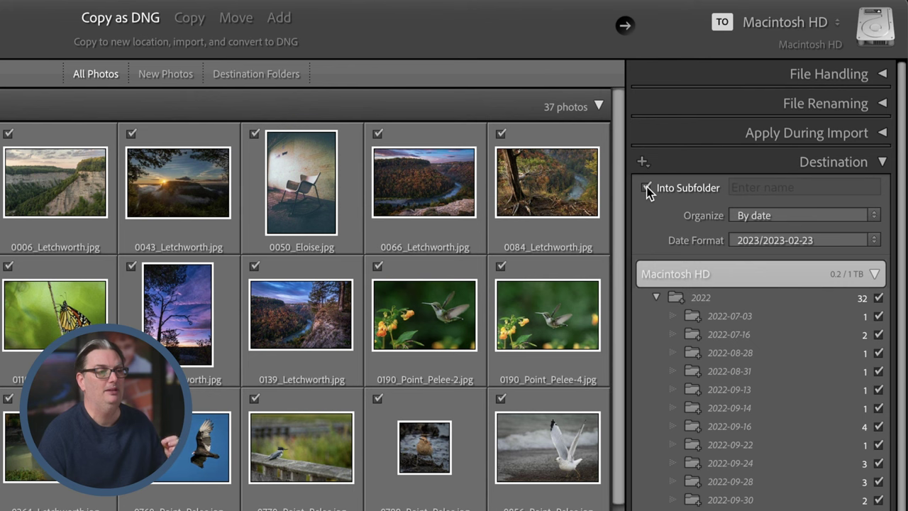
pyautogui.click(759, 188)
pyautogui.write('Wild')
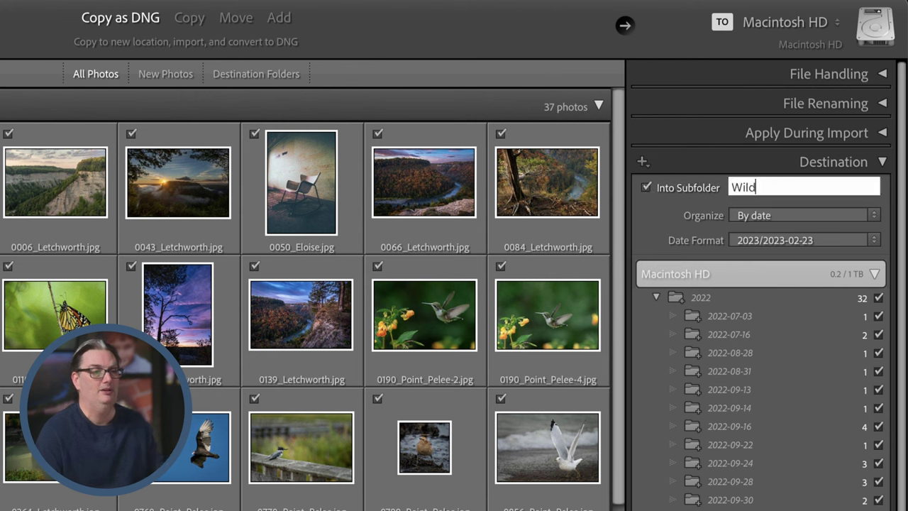
pyautogui.write('life')
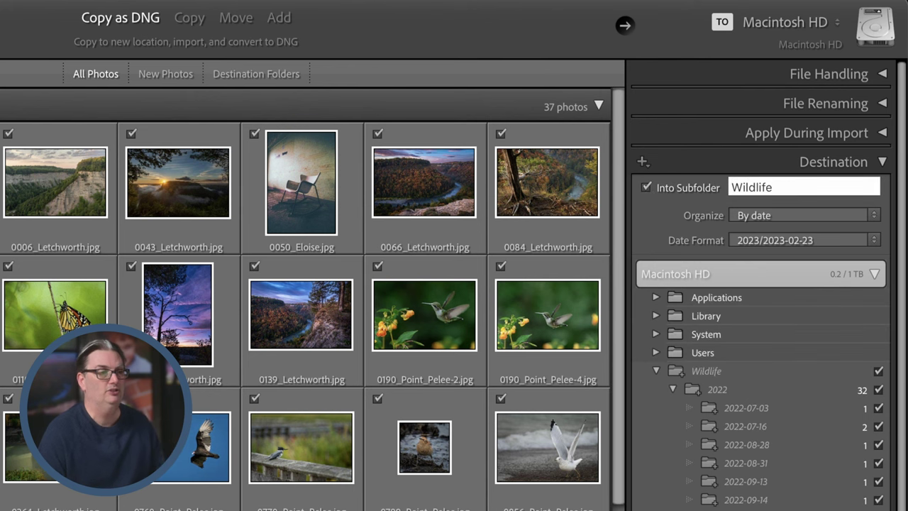
# Compare organizing the import by original folders and by date, return to By date, and look over the dated folders
pyautogui.click(744, 213)
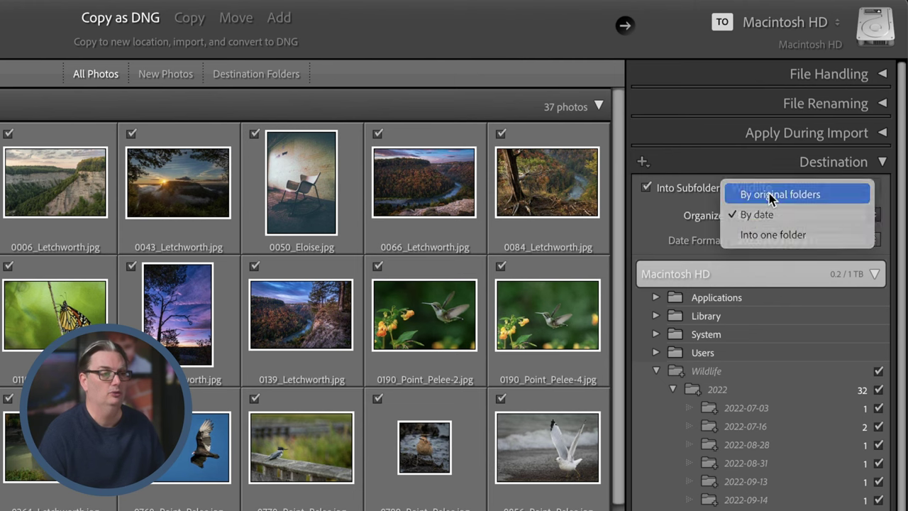
pyautogui.click(756, 187)
pyautogui.click(774, 214)
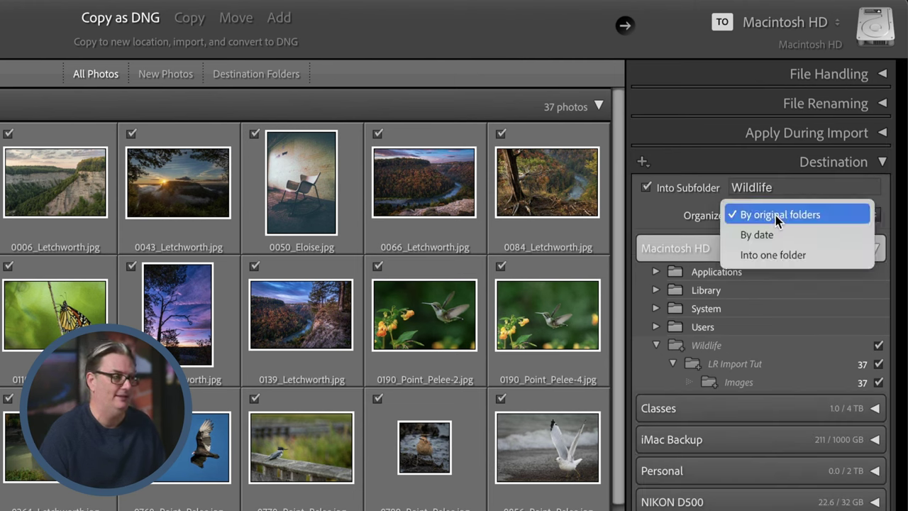
pyautogui.click(778, 232)
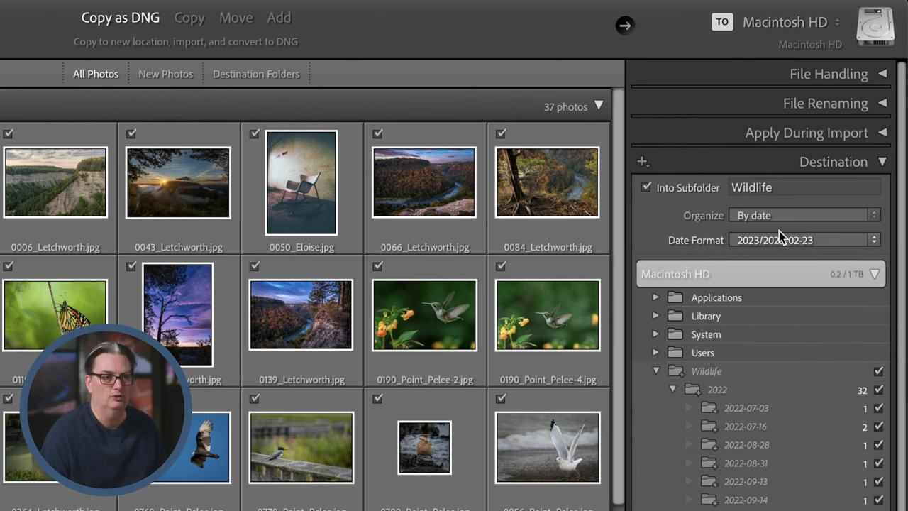
pyautogui.click(780, 215)
pyautogui.click(782, 193)
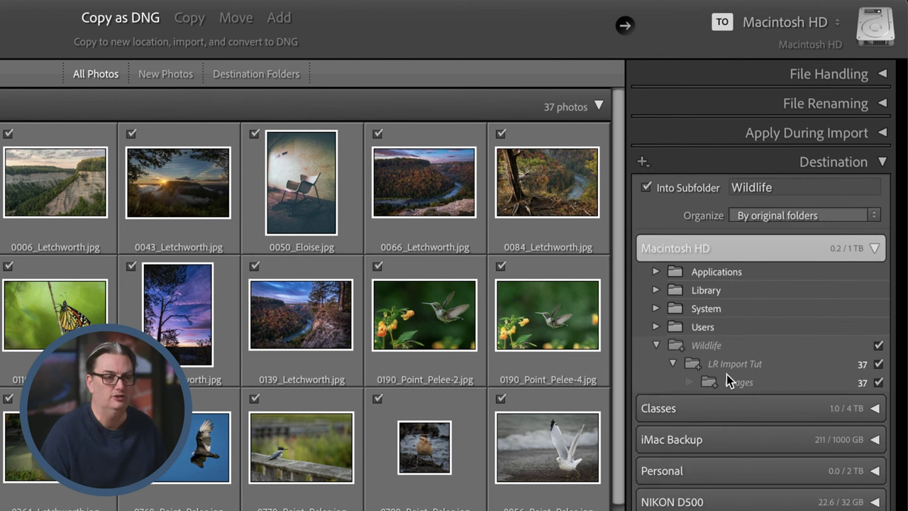
pyautogui.click(762, 215)
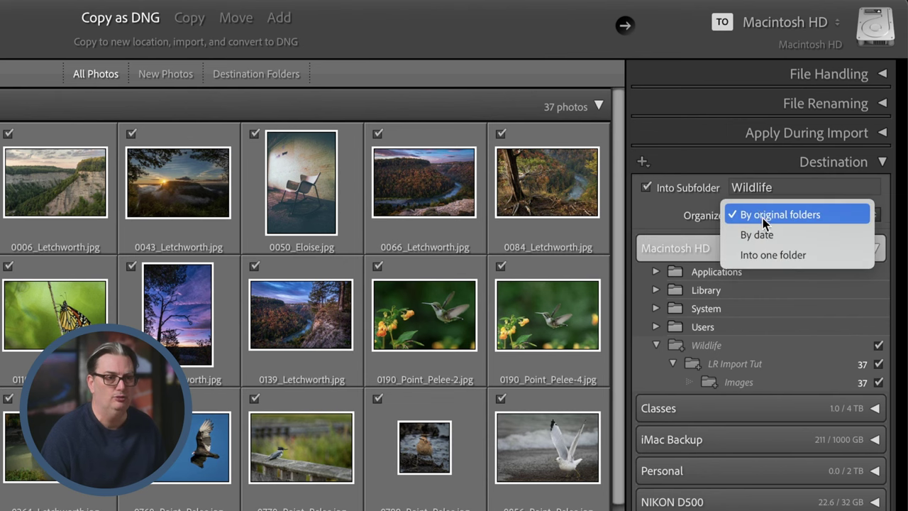
pyautogui.click(769, 238)
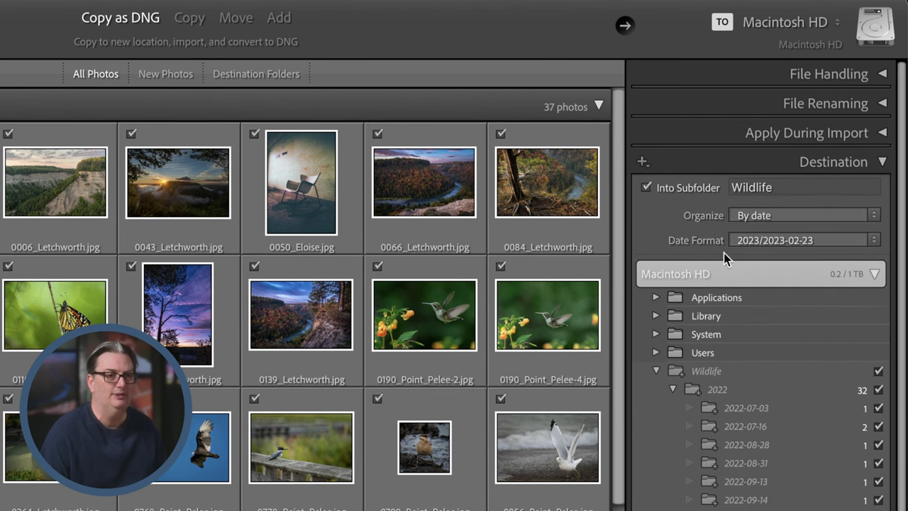
pyautogui.scroll(-3, 780, 332)
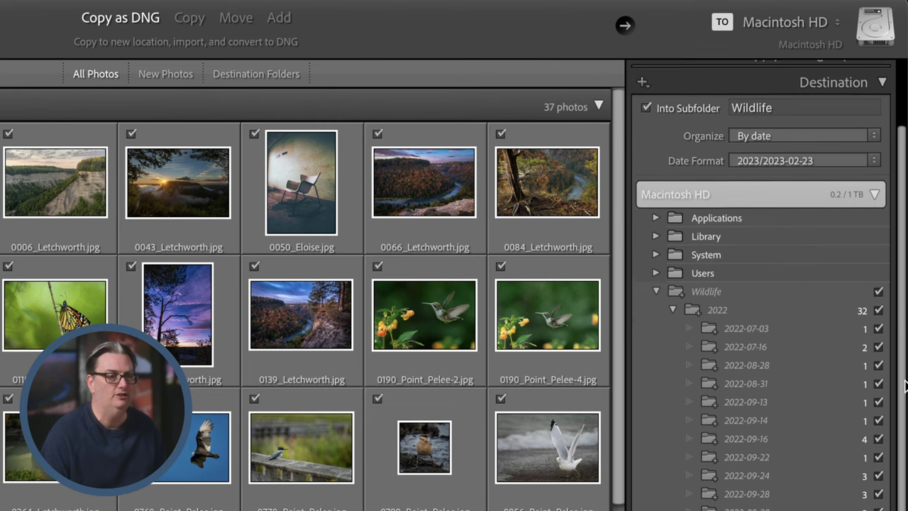
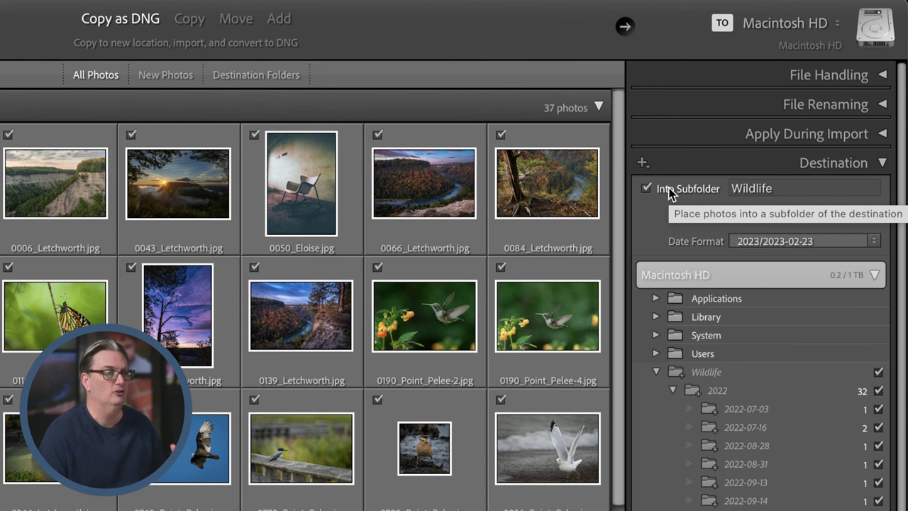
# Compare the Copy, Move and Add import methods and the destination settings each one offers
pyautogui.click(182, 19)
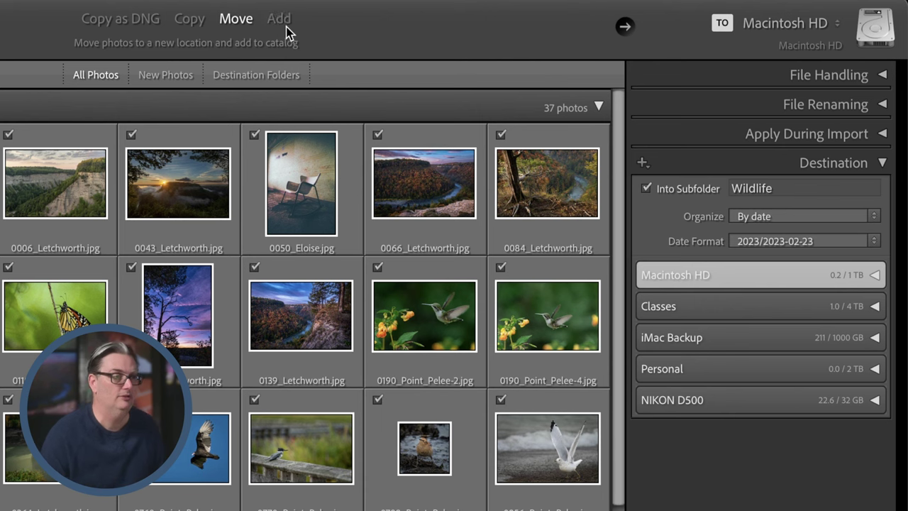
pyautogui.click(281, 21)
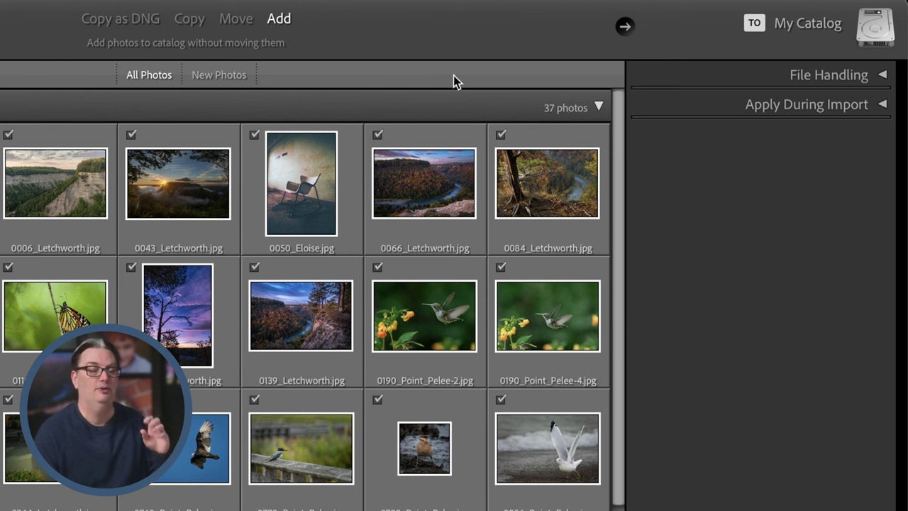
pyautogui.click(246, 25)
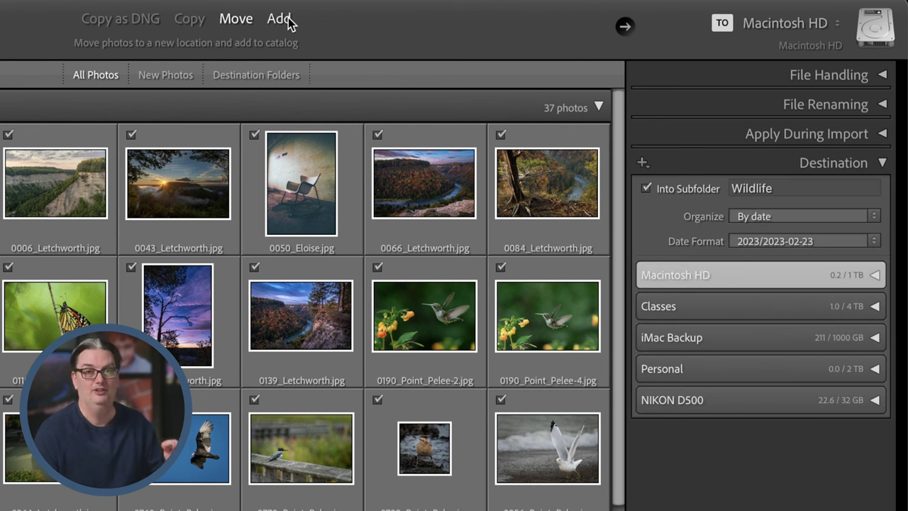
pyautogui.click(286, 21)
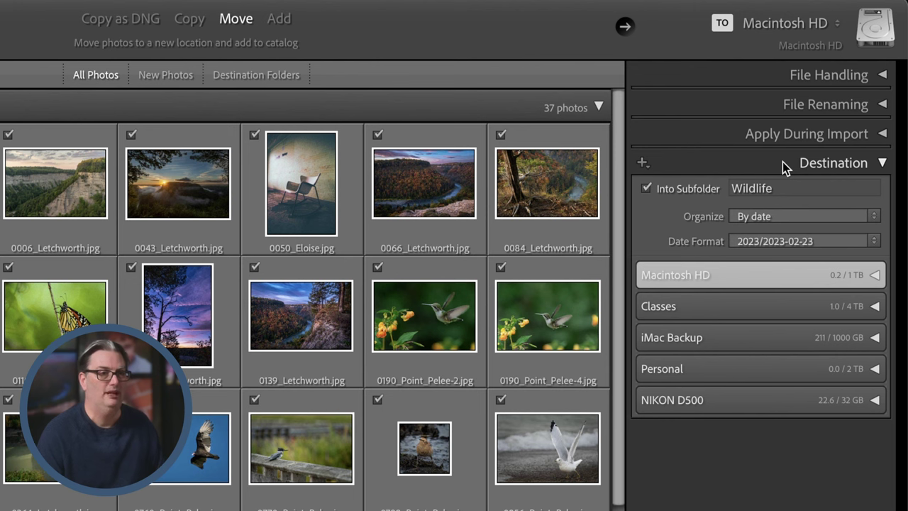
# Show the file renaming settings and turn Rename Files off and back on
pyautogui.click(793, 105)
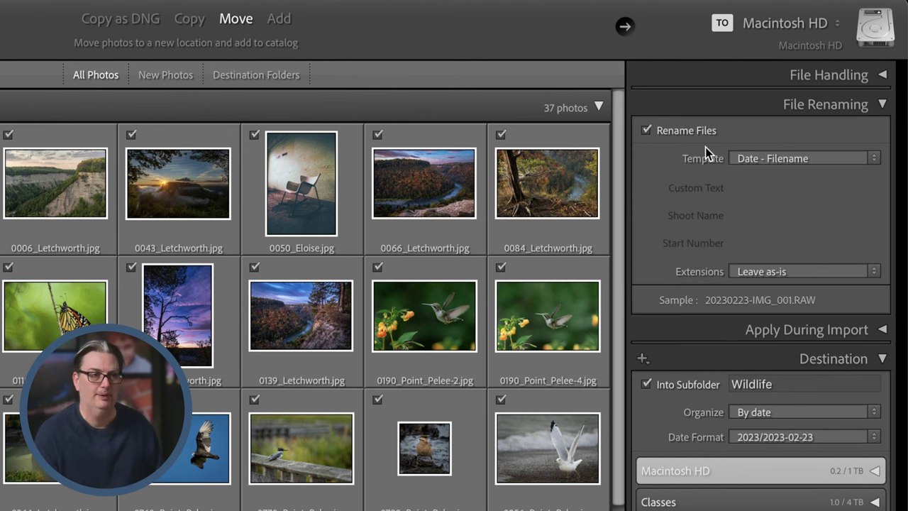
pyautogui.click(647, 130)
pyautogui.click(648, 132)
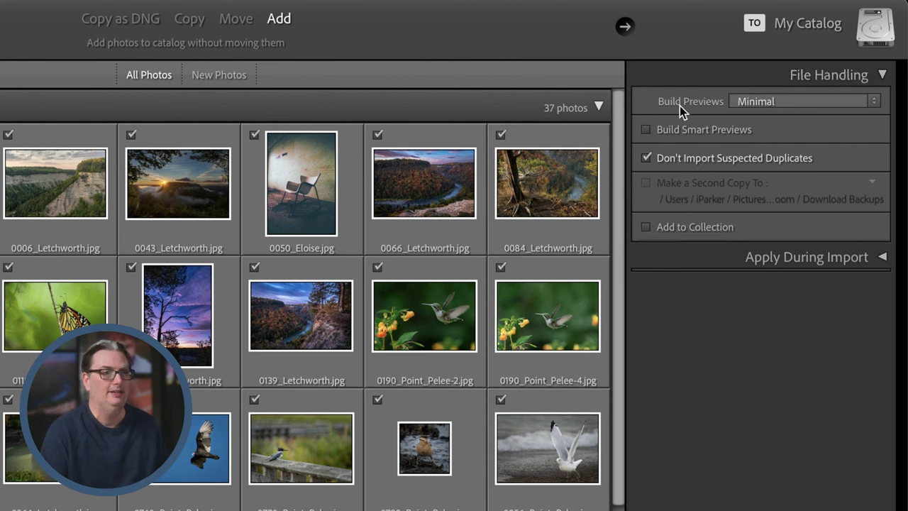
# Look over the Build Previews choices and turn off Build Smart Previews
pyautogui.click(762, 107)
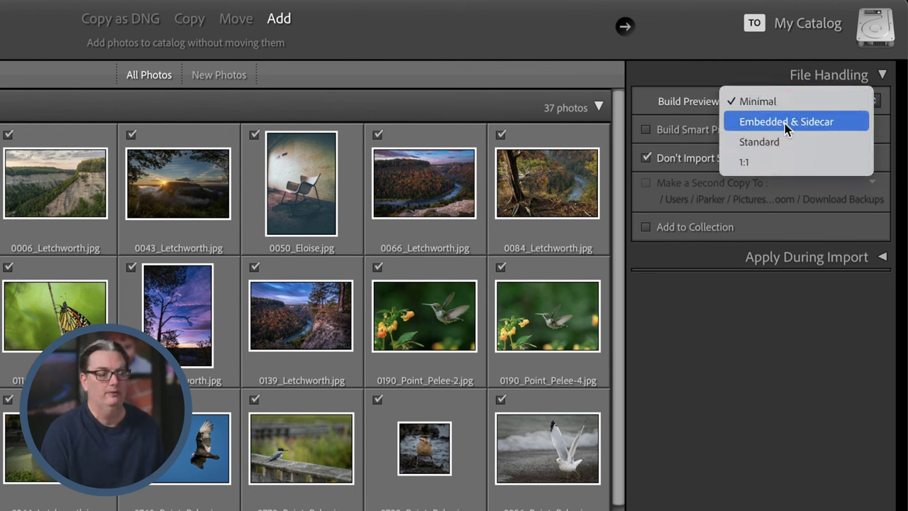
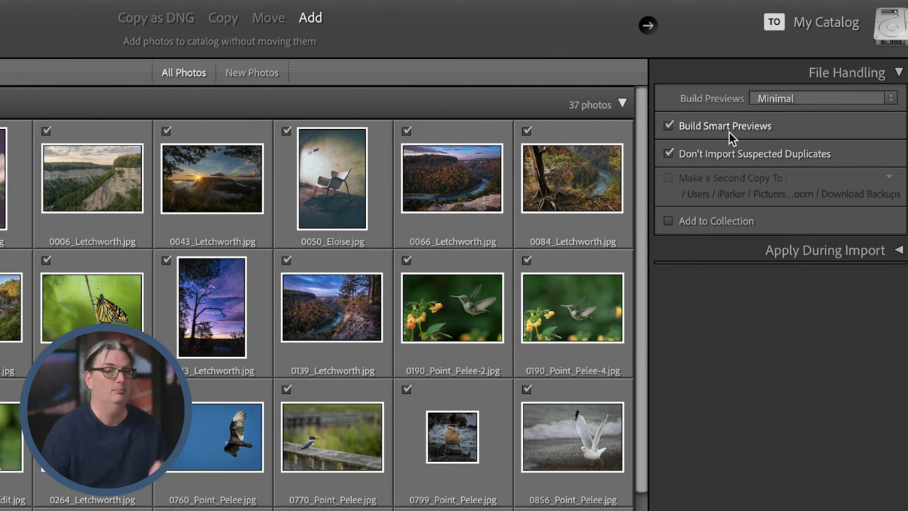
pyautogui.click(727, 129)
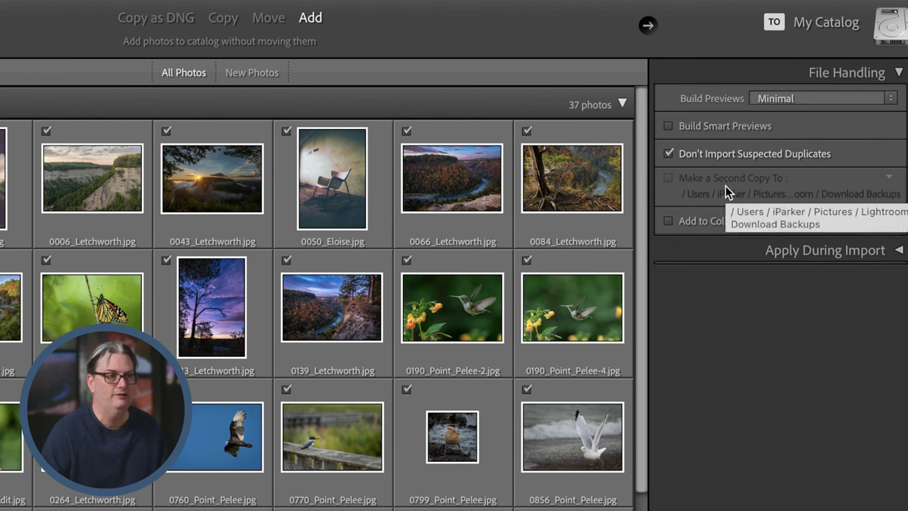
# Set the import method to Move and try Make a Second Copy To on and off, leaving it off
pyautogui.click(277, 20)
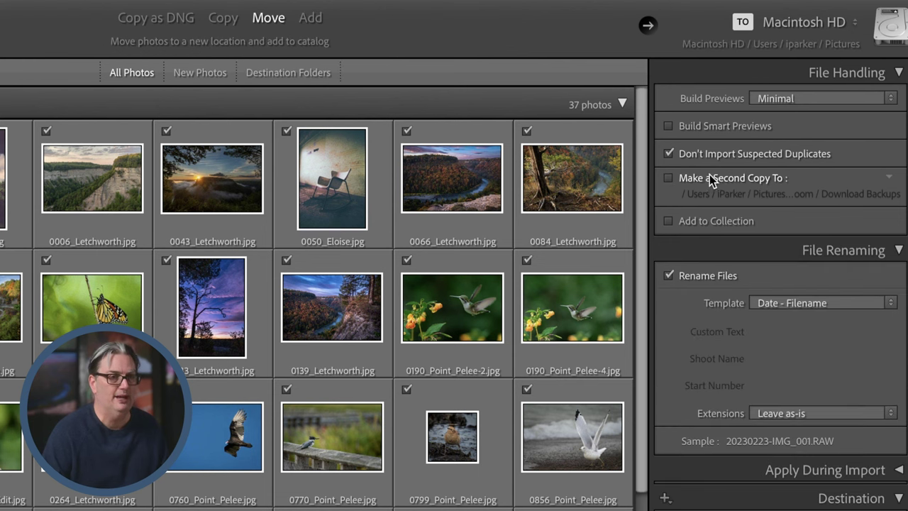
pyautogui.click(668, 177)
pyautogui.click(666, 178)
pyautogui.click(668, 177)
pyautogui.click(669, 178)
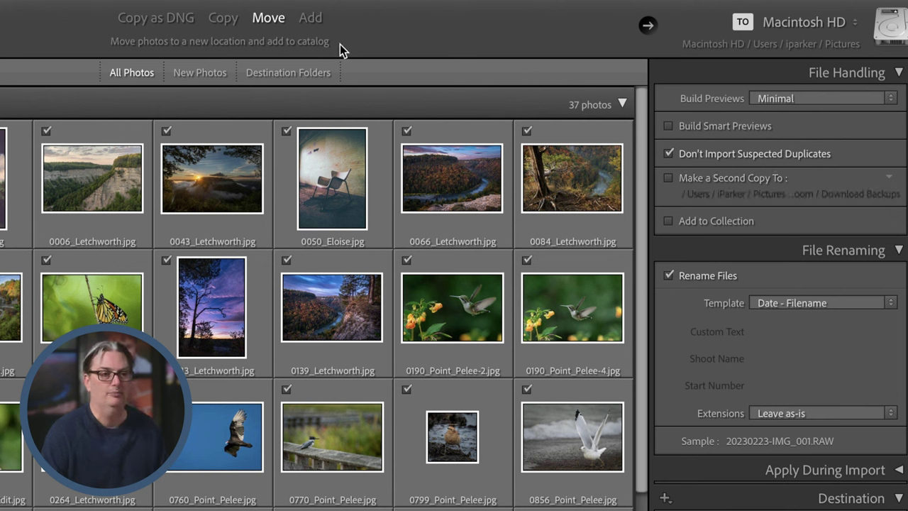
# Set the import method to Add and choose Parker Dark + Moody 09 as the develop settings applied during import
pyautogui.click(317, 20)
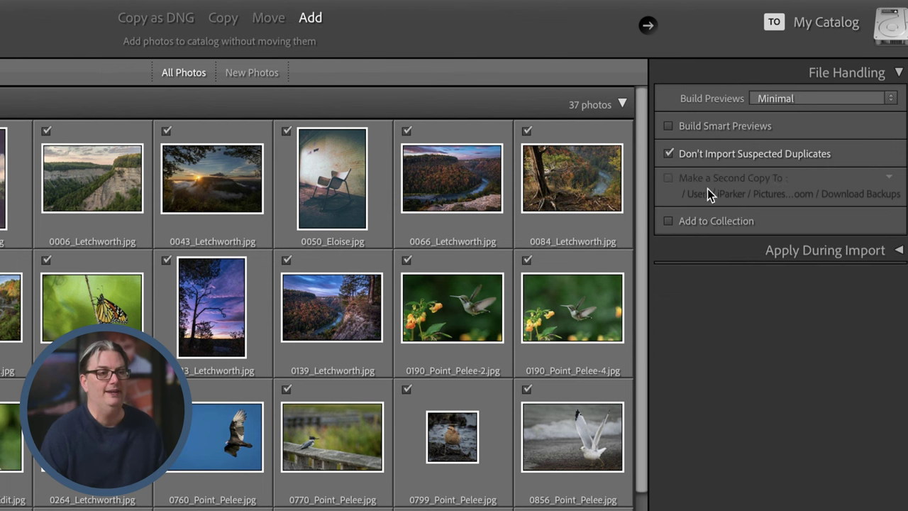
pyautogui.click(731, 219)
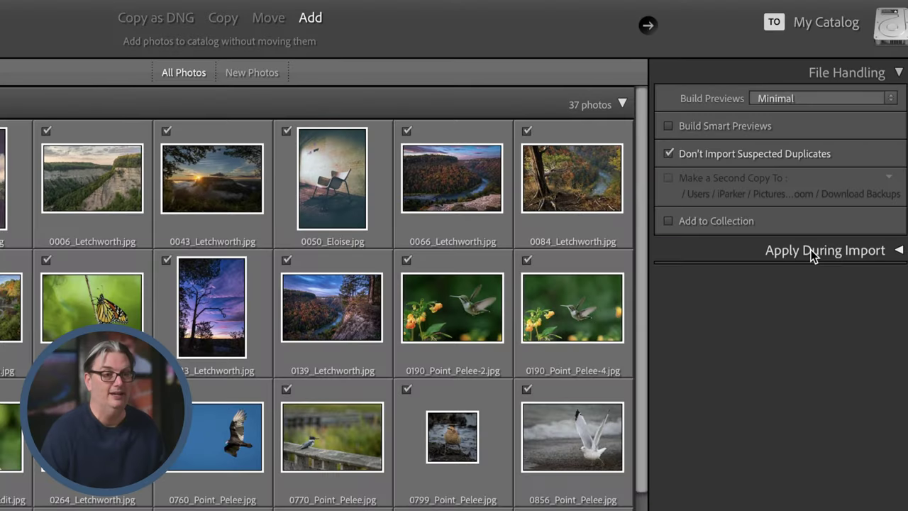
pyautogui.click(810, 249)
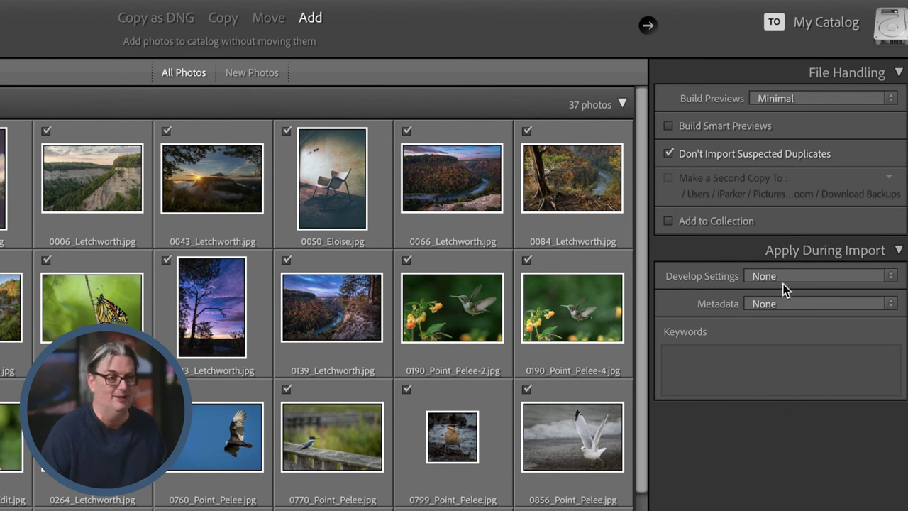
pyautogui.click(809, 275)
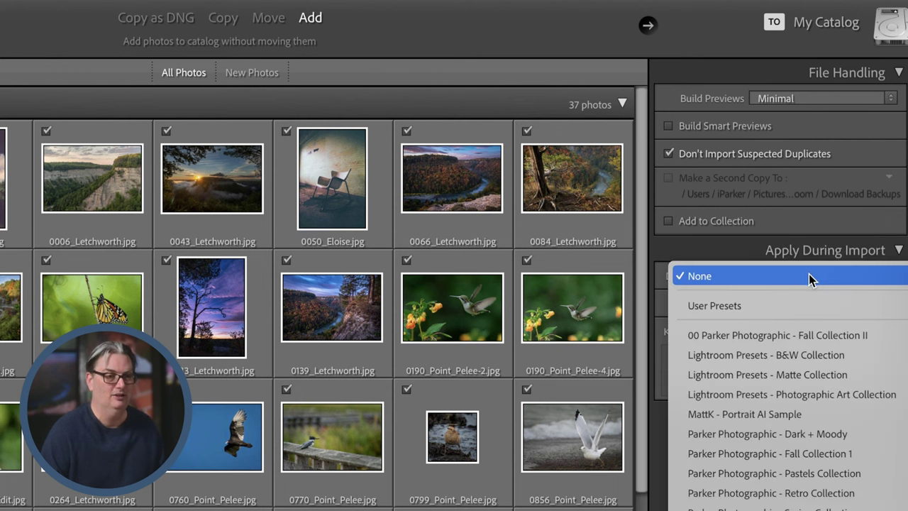
pyautogui.moveTo(795, 308)
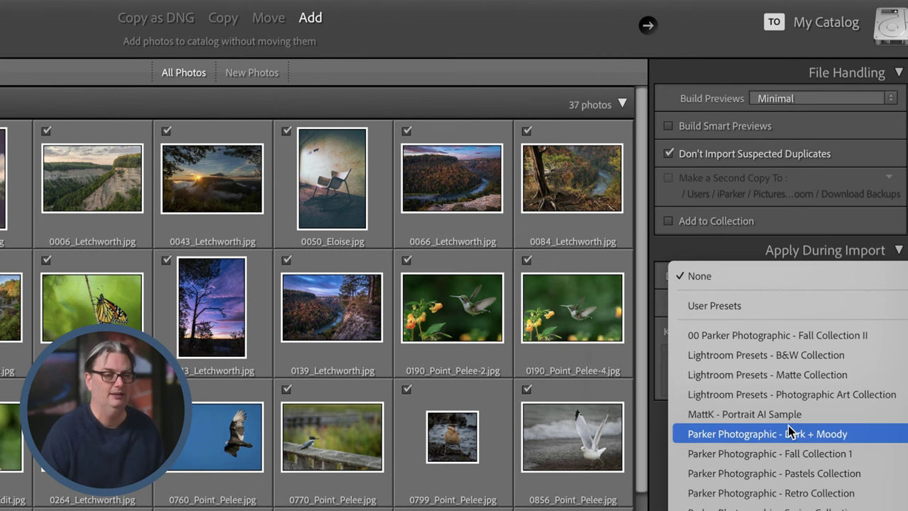
pyautogui.moveTo(778, 438)
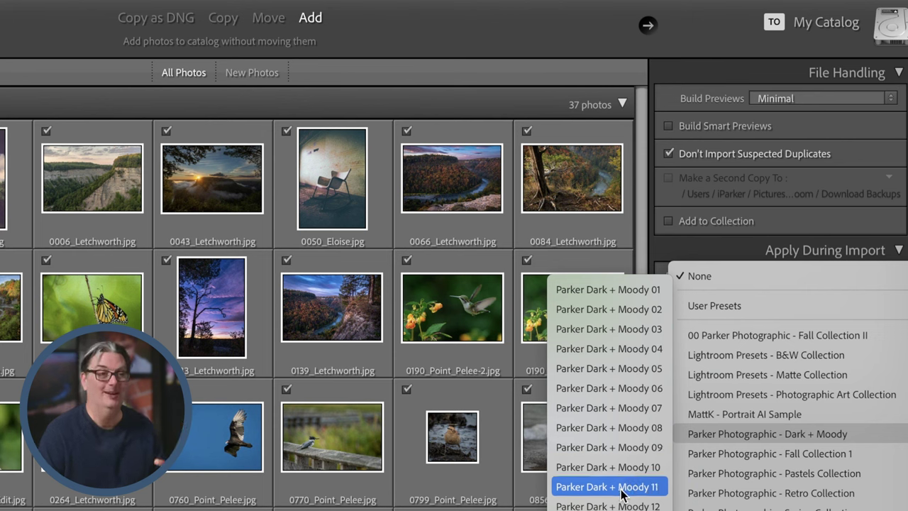
pyautogui.click(624, 448)
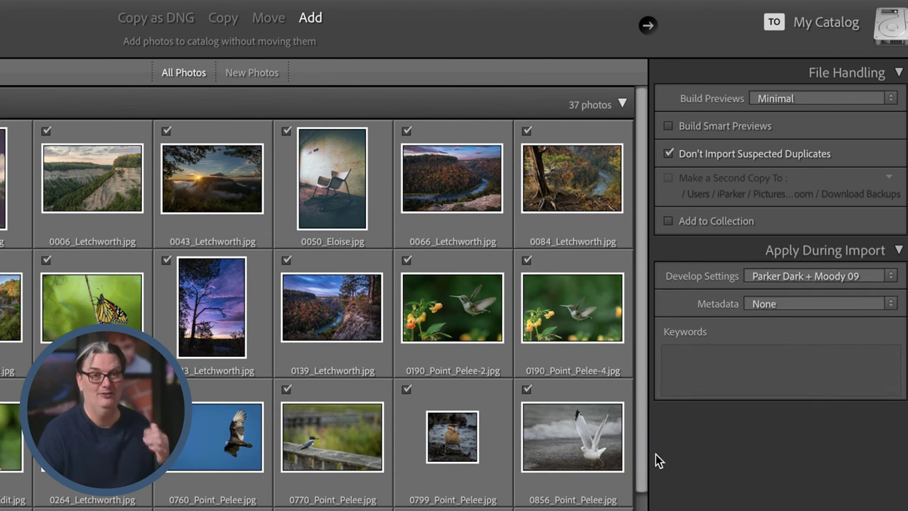
# Choose the Parker Photographic metadata preset and review its IPTC Copyright and IPTC Creator fields in the preset editor
pyautogui.click(782, 304)
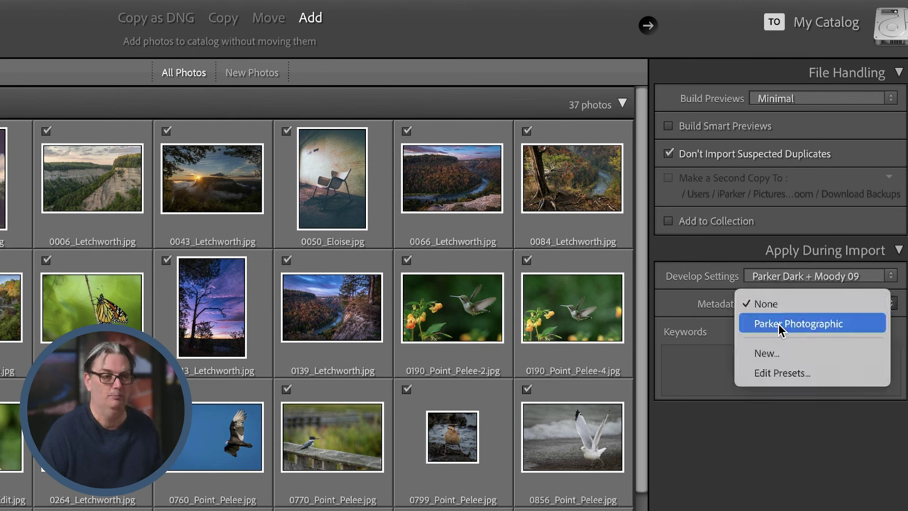
pyautogui.click(788, 325)
pyautogui.click(810, 305)
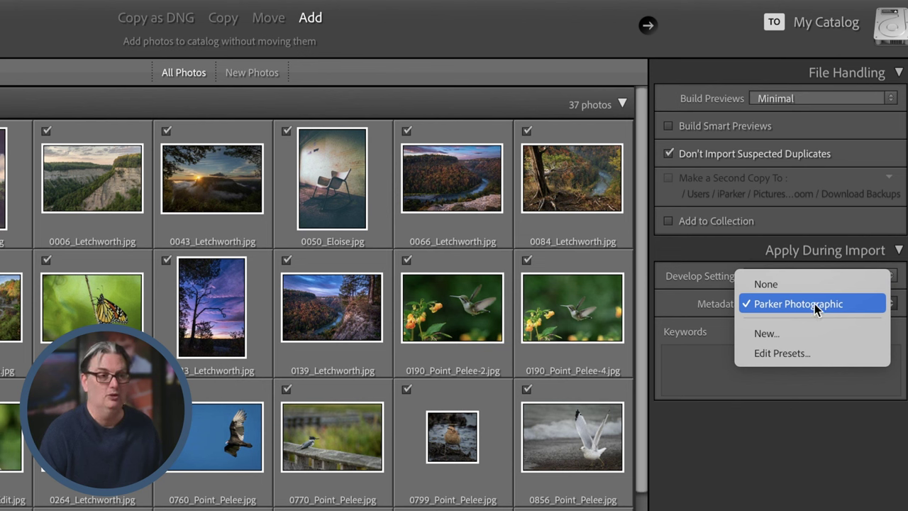
pyautogui.click(780, 352)
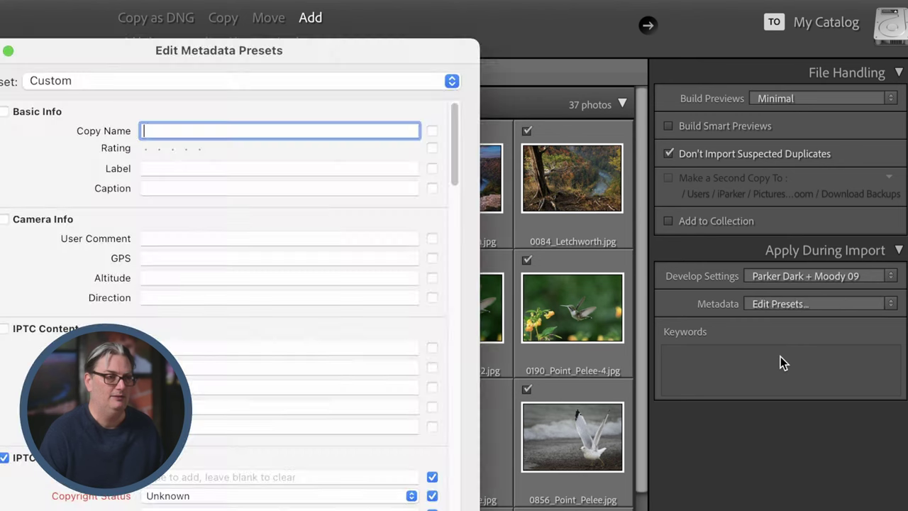
pyautogui.click(321, 85)
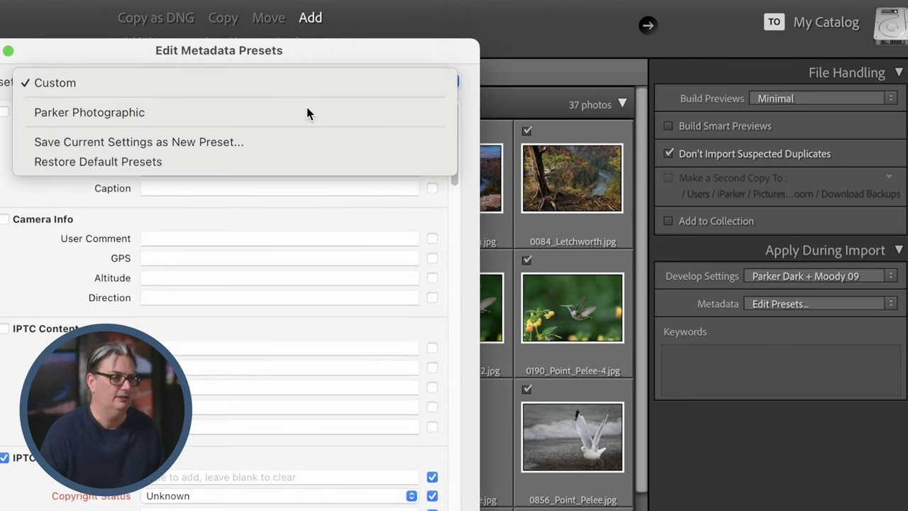
pyautogui.click(308, 113)
pyautogui.scroll(-8, 435, 298)
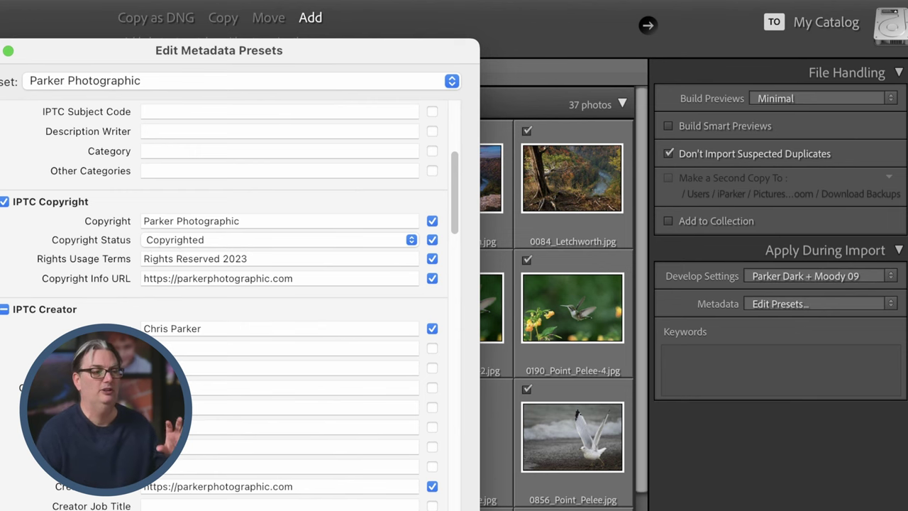
pyautogui.press('Return')
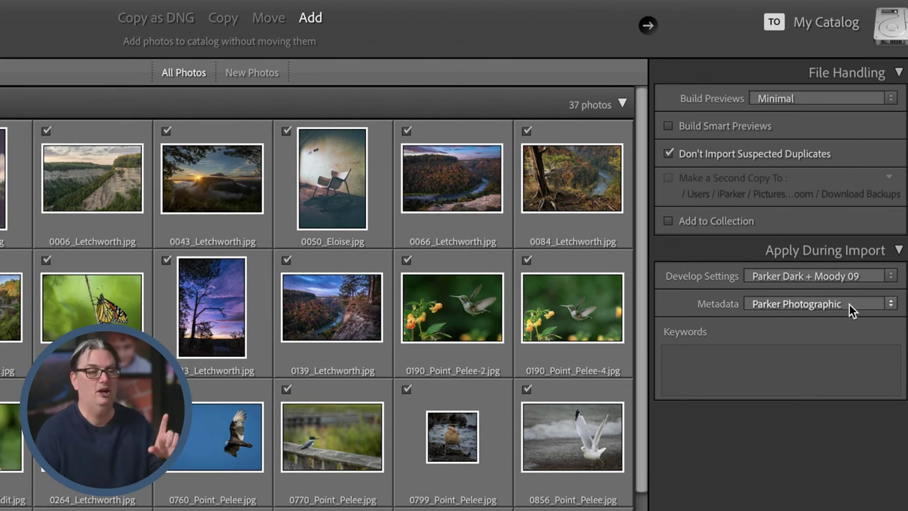
# Start a new metadata preset, look over its IPTC Copyright and IPTC Creator fields, and cancel it
pyautogui.click(874, 305)
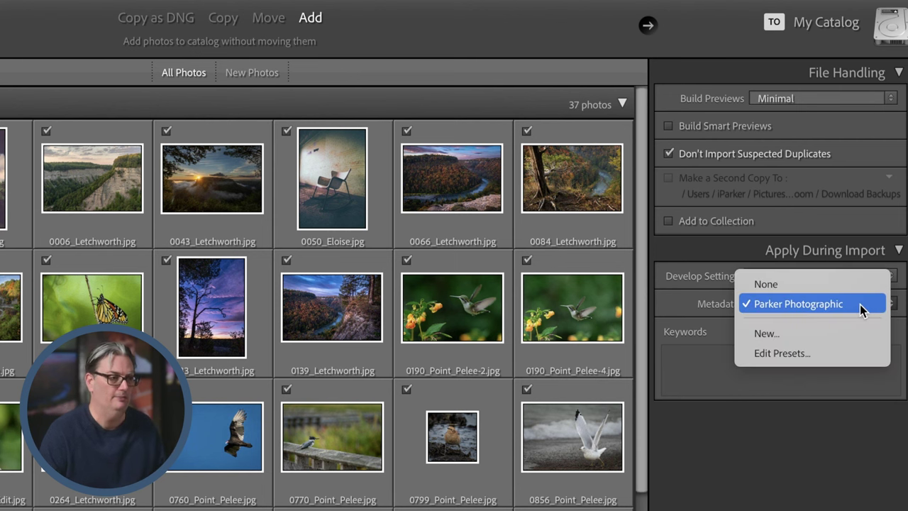
pyautogui.click(779, 333)
pyautogui.doubleClick(229, 78)
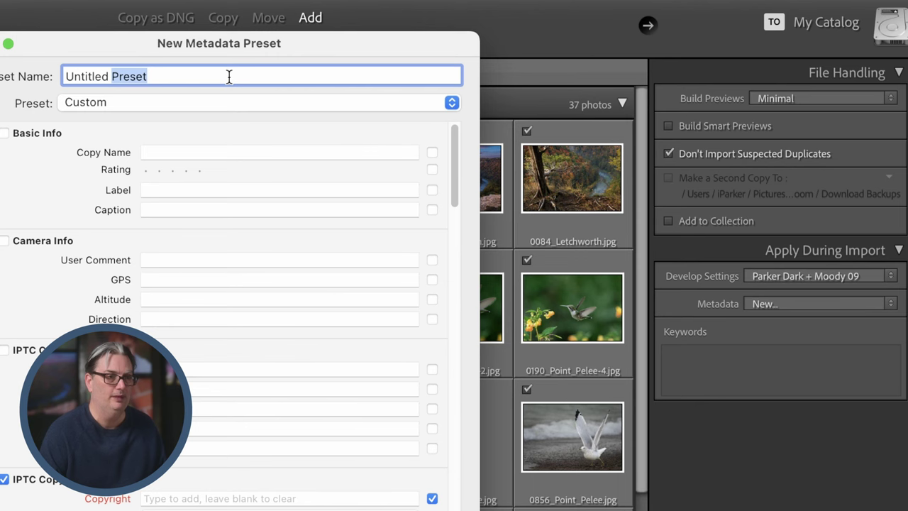
pyautogui.moveTo(453, 162); pyautogui.dragTo(465, 219)
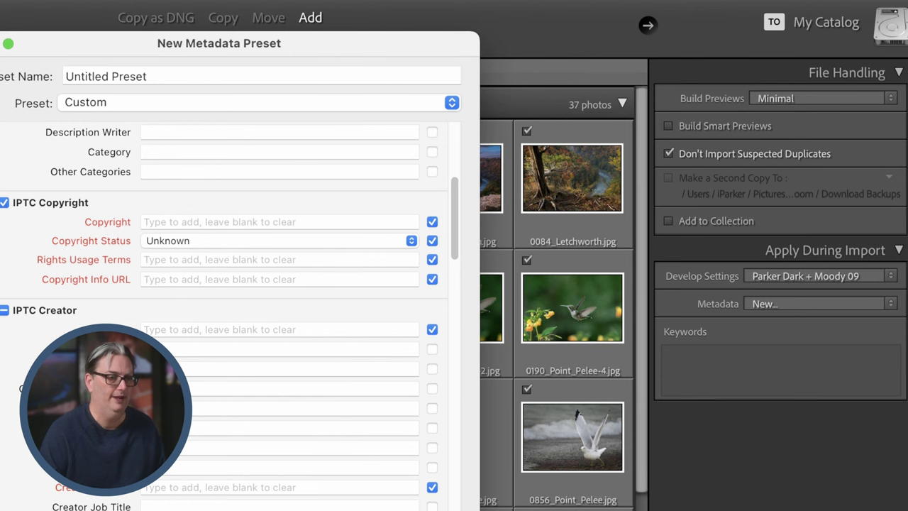
pyautogui.press('Escape')
# Show where import keywords are entered and point out the butterfly photo as an example
pyautogui.click(774, 361)
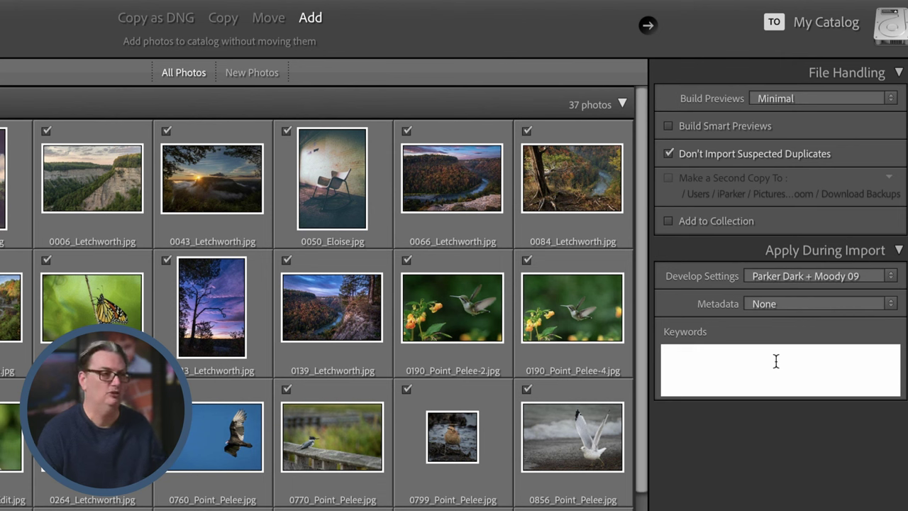
pyautogui.click(776, 362)
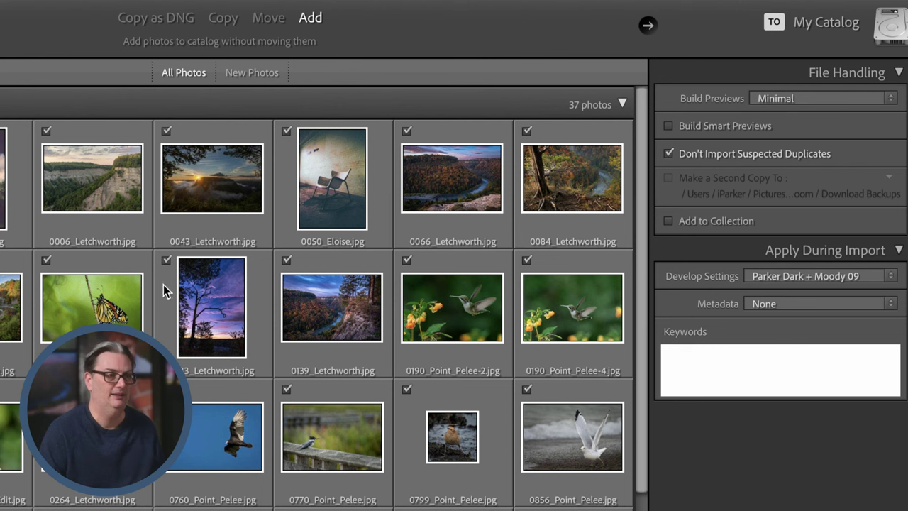
pyautogui.click(88, 321)
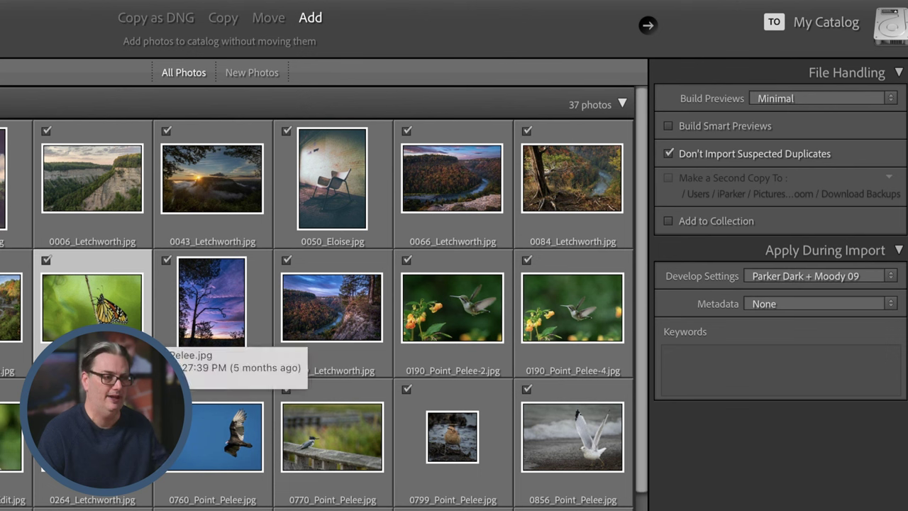
pyautogui.click(730, 345)
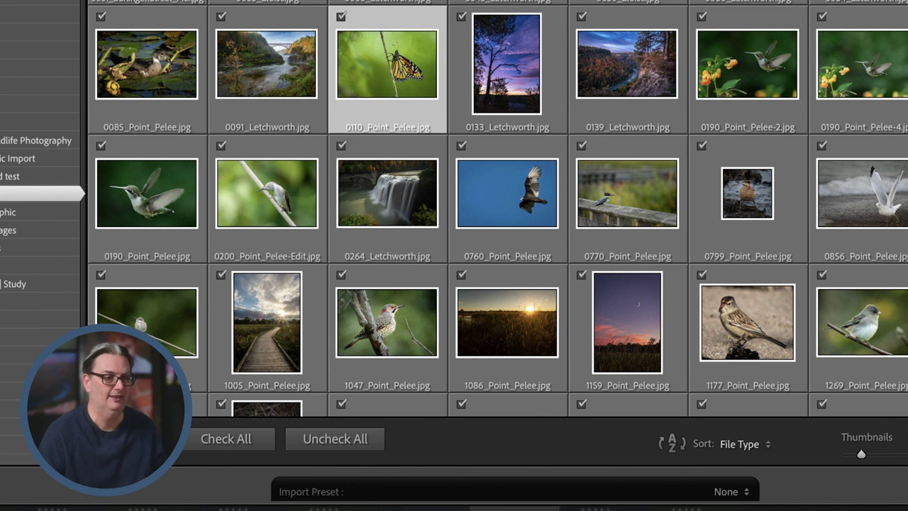
# Look at the import preset choices, set the metadata to Parker Photographic, and import the checked photos
pyautogui.click(724, 491)
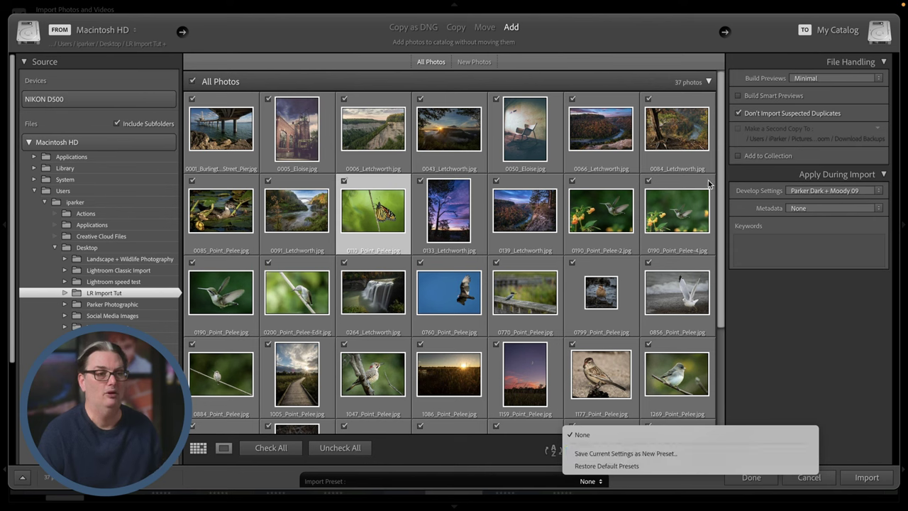
pyautogui.click(792, 191)
pyautogui.click(792, 192)
pyautogui.click(794, 190)
pyautogui.click(802, 208)
pyautogui.click(806, 220)
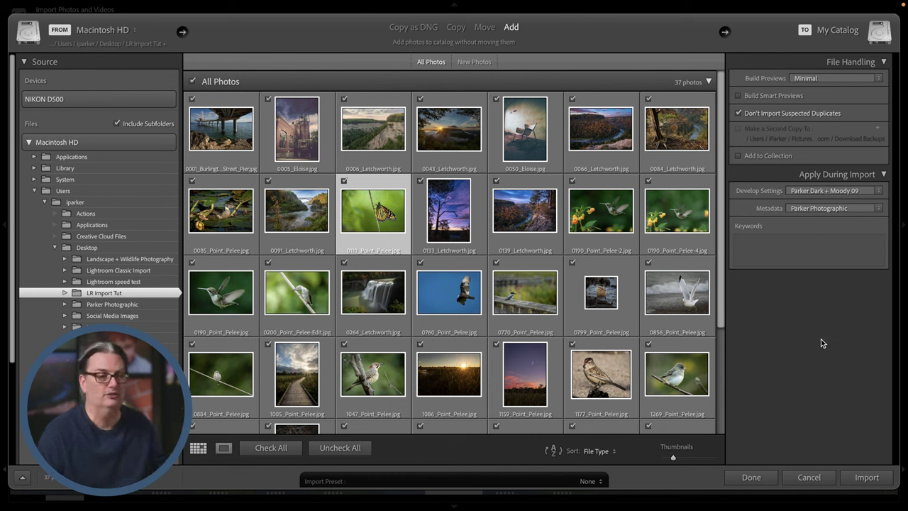
pyautogui.click(866, 477)
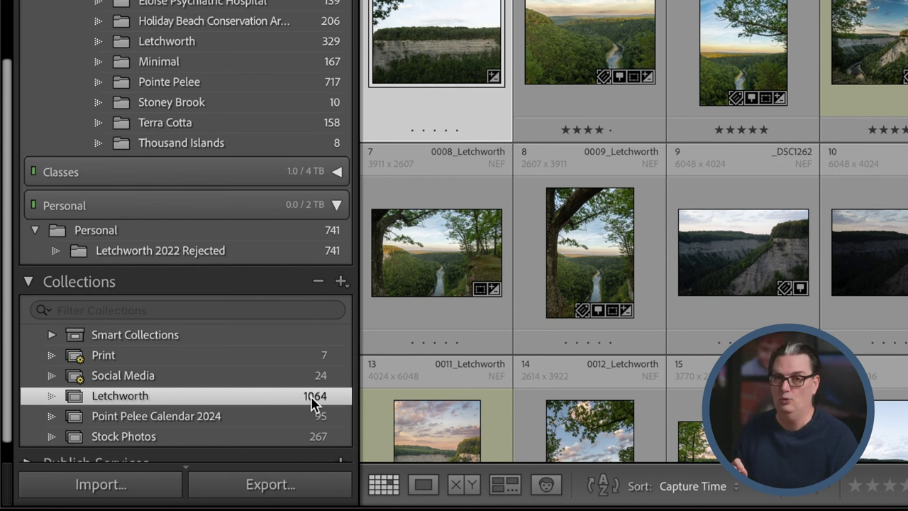
# Compare the Letchworth folder with the Letchworth collection using the text filter "nef"
pyautogui.click(223, 47)
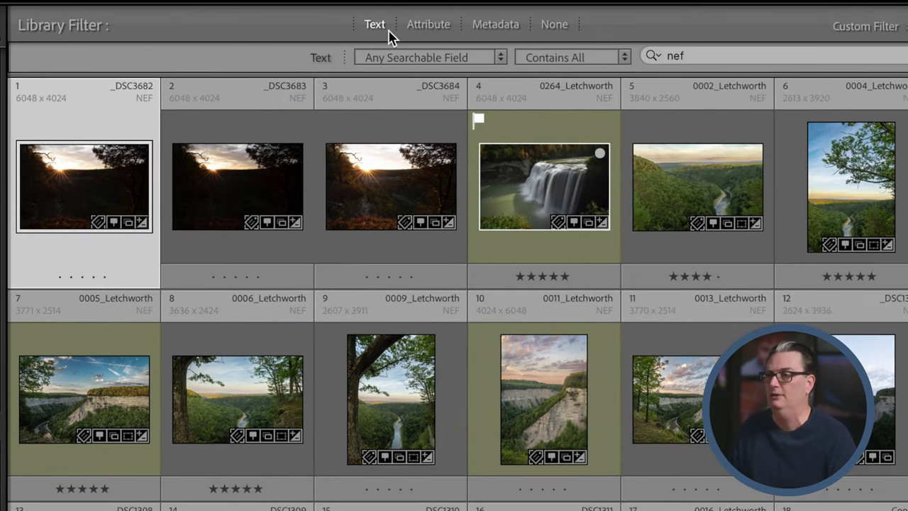
pyautogui.click(674, 56)
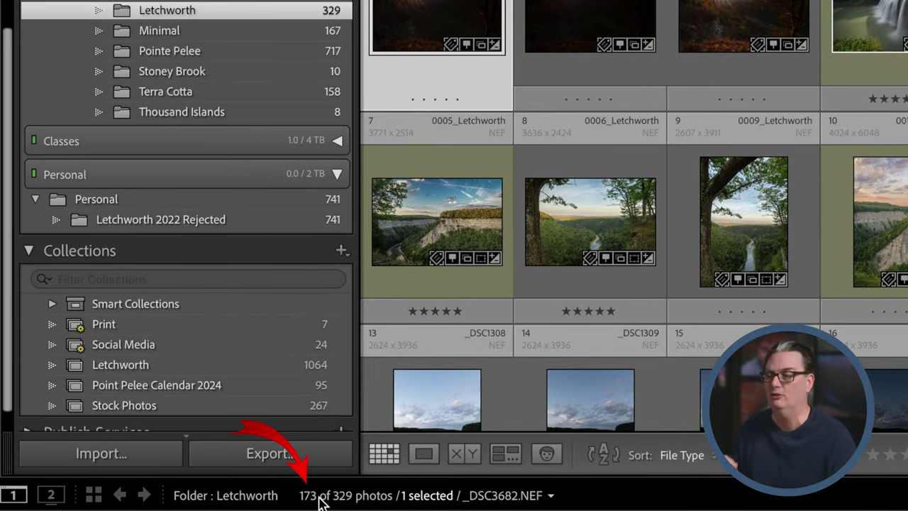
pyautogui.click(312, 370)
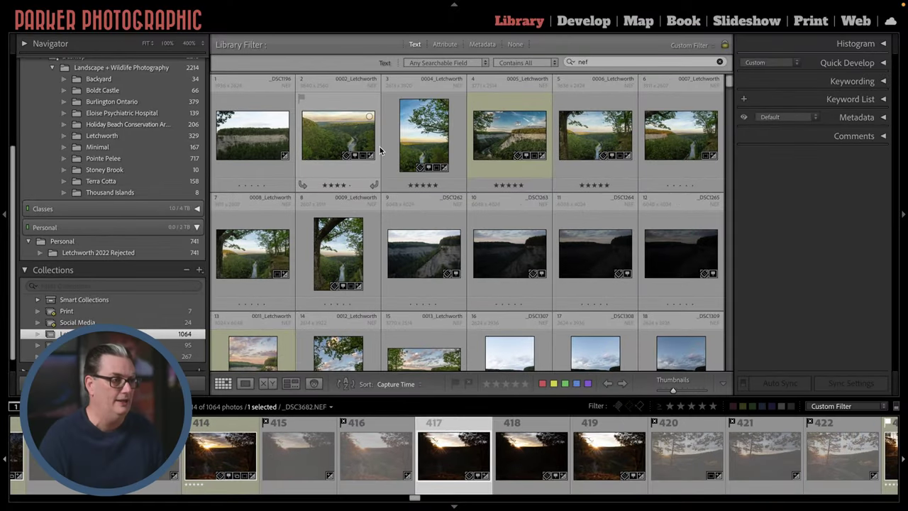
# In Loupe view, flag the Letchworth collection's first photo as rejected and 0002_Letchworth.NEF as a pick
pyautogui.click(269, 150)
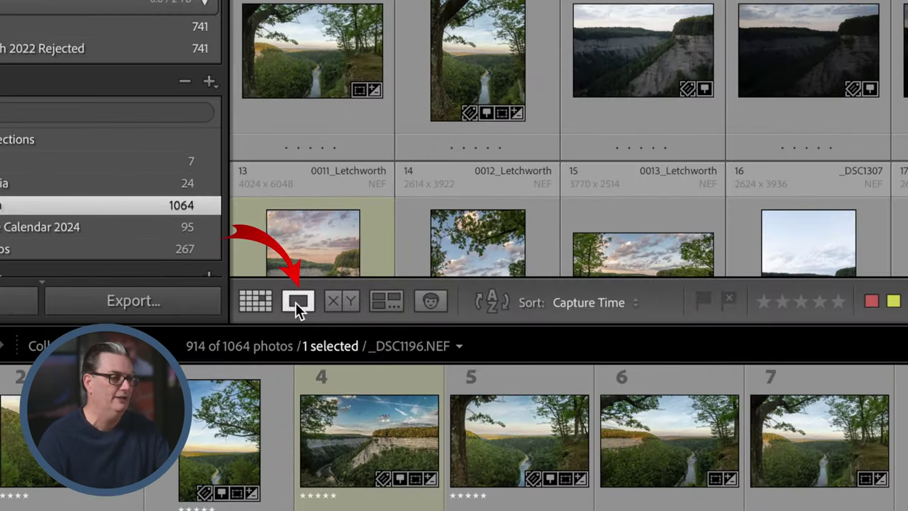
pyautogui.click(297, 302)
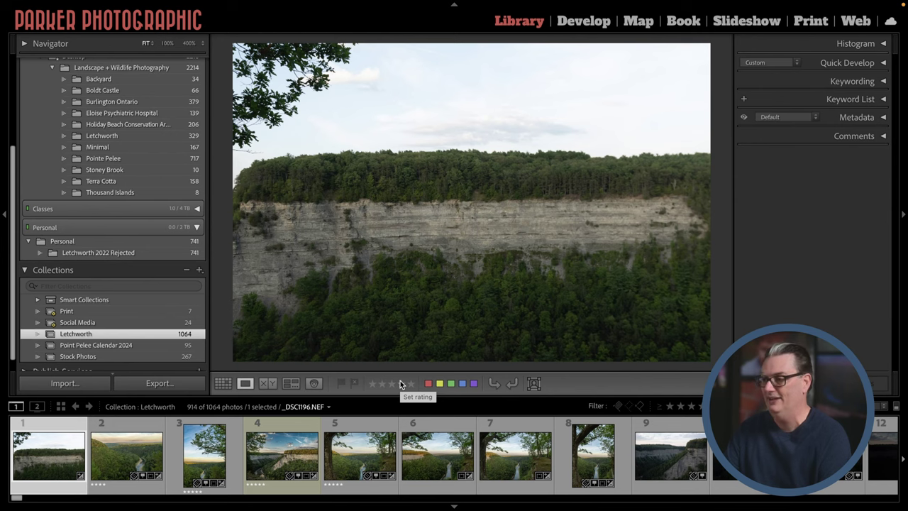
pyautogui.press('x')
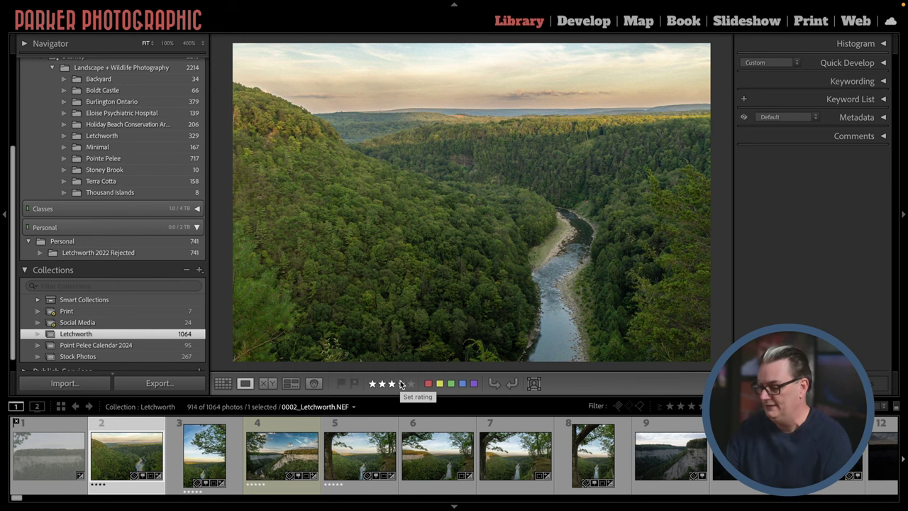
pyautogui.press('Right')
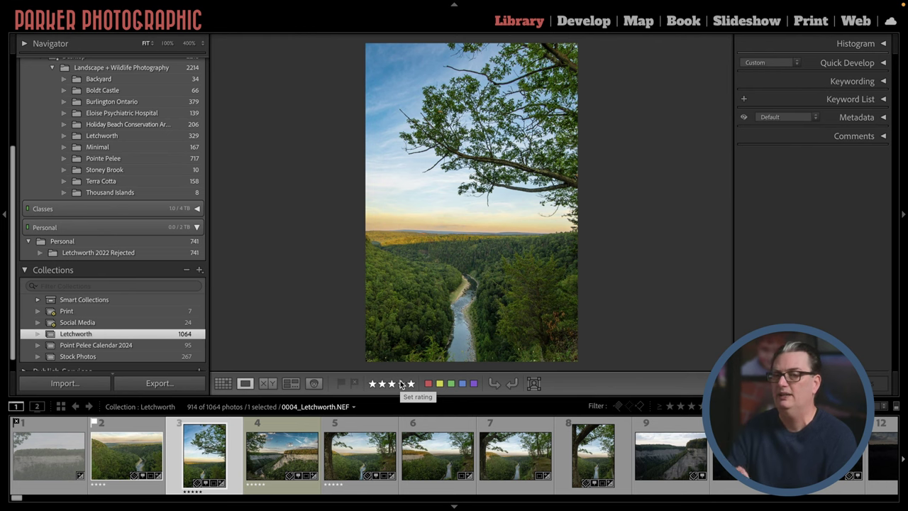
# Return to 0002_Letchworth.NEF and check the Auto Advance option for flagging photos
pyautogui.press('Left')
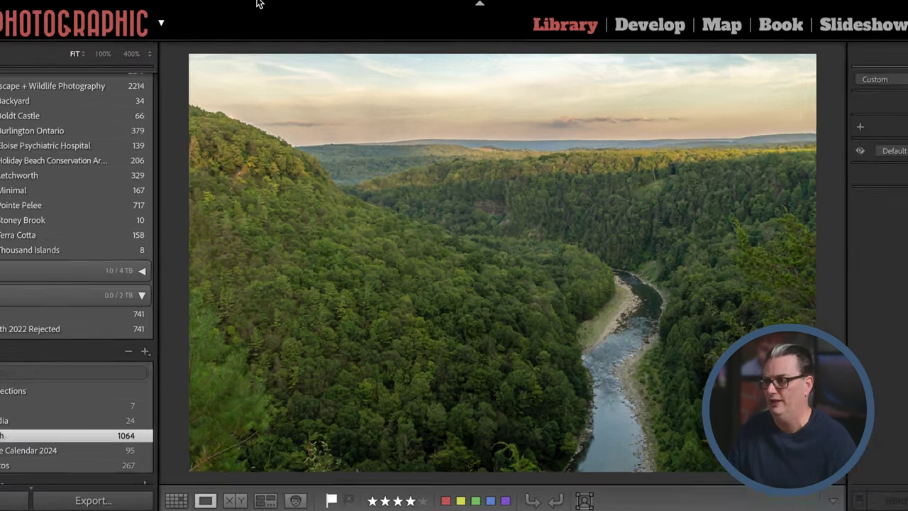
pyautogui.moveTo(202, 6)
pyautogui.click(111, 7)
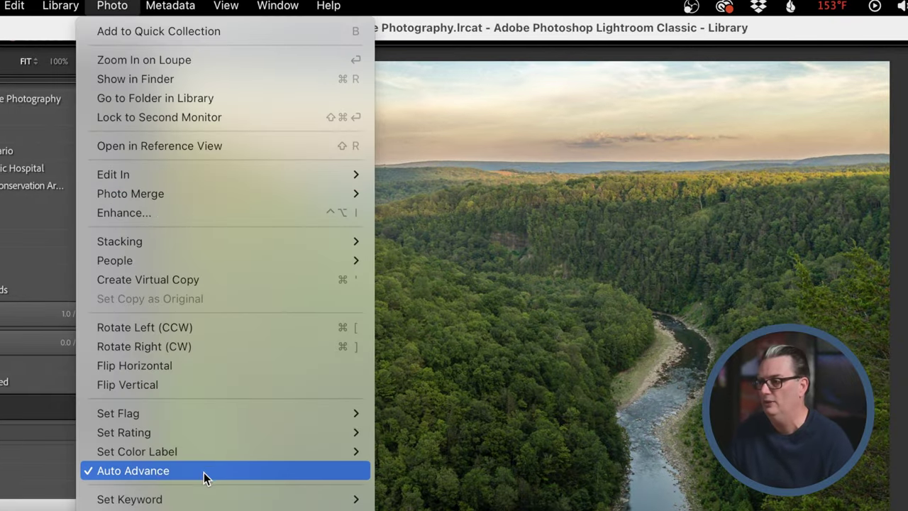
pyautogui.click(182, 470)
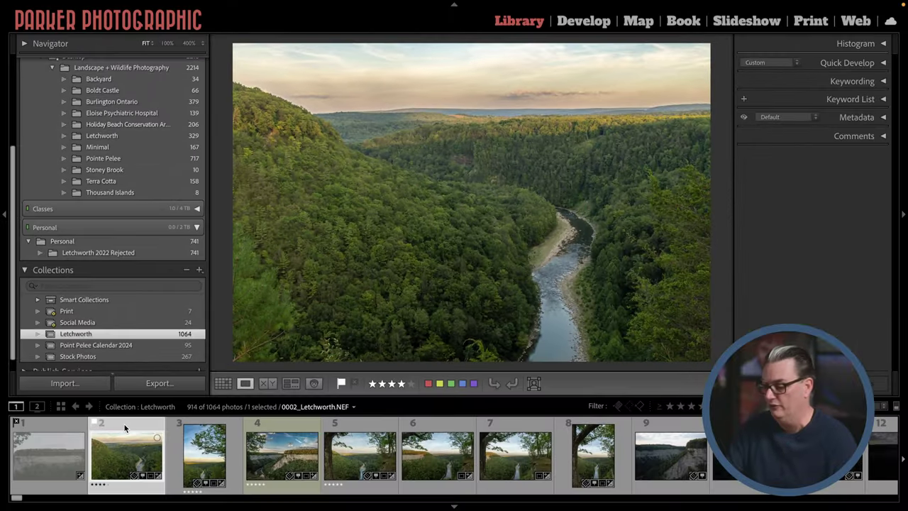
# Remove the pick flag from 0002_Letchworth.NEF and go on to 0004_Letchworth.NEF
pyautogui.press('u')
pyautogui.press('Left')
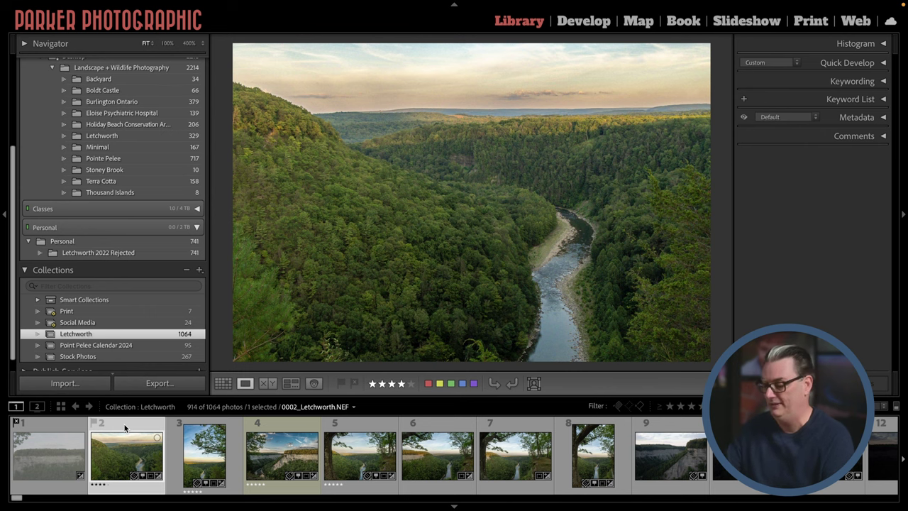
pyautogui.press('Right')
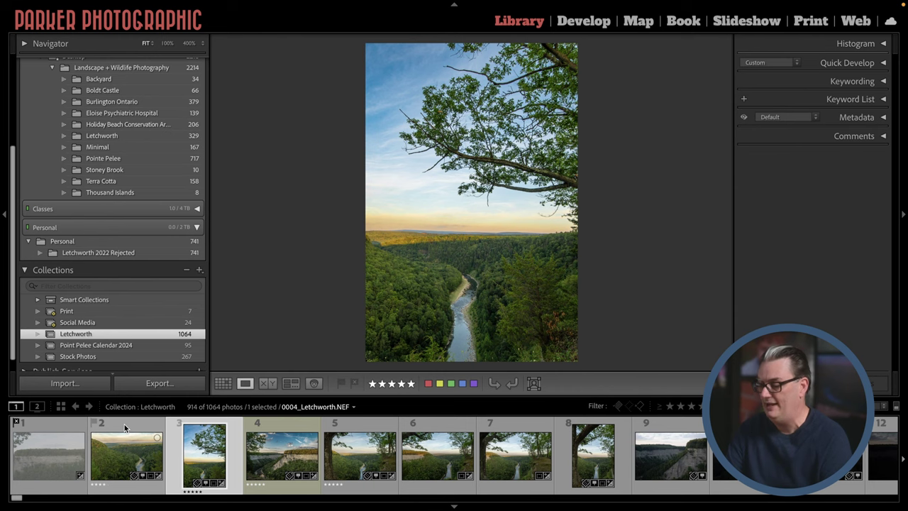
# Browse the Letchworth collection in Loupe view from 0004_Letchworth.NEF through to 0009_Letchworth.NEF
pyautogui.press('Right')
pyautogui.press('Right')
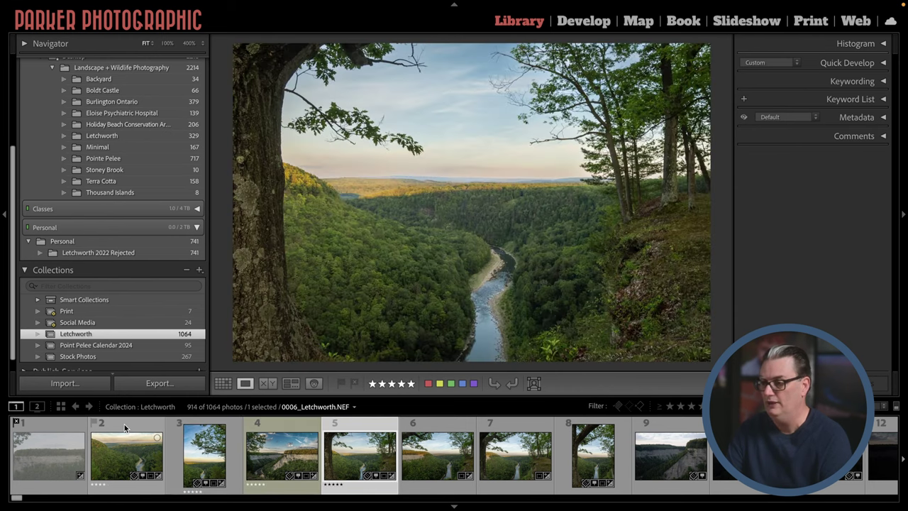
pyautogui.press('Right')
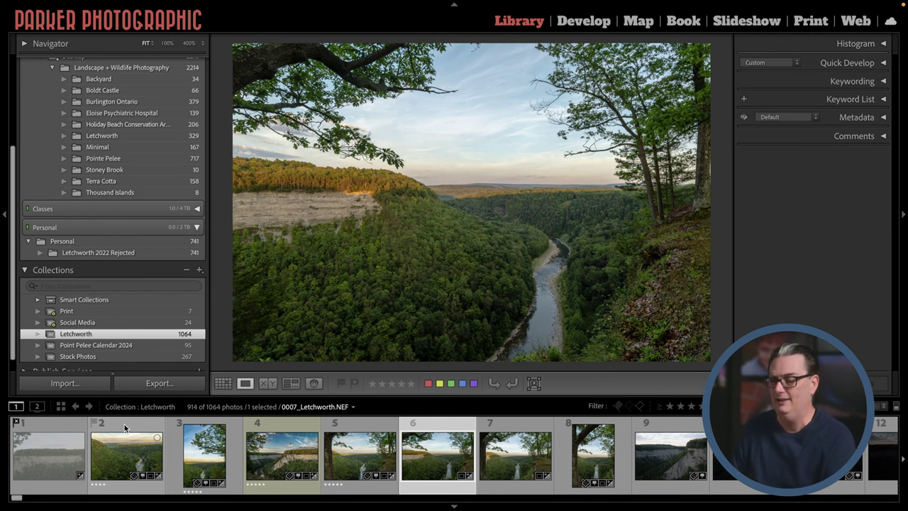
pyautogui.press('Right')
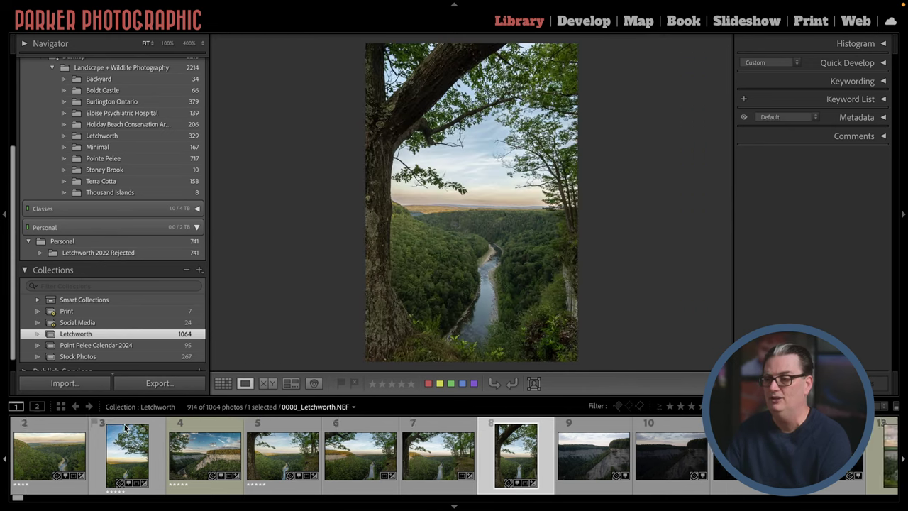
pyautogui.press('Right')
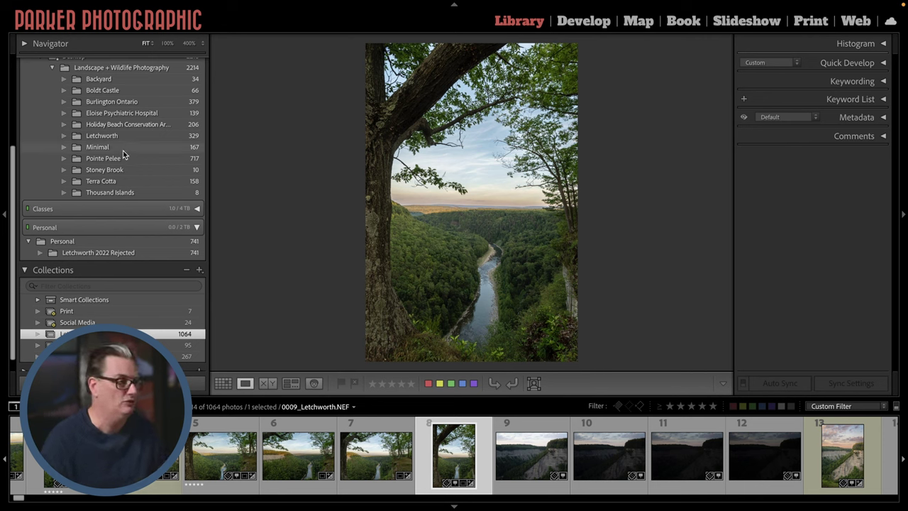
# Open the Letchworth folder in Grid view and clear the "nef" text filter
pyautogui.click(132, 136)
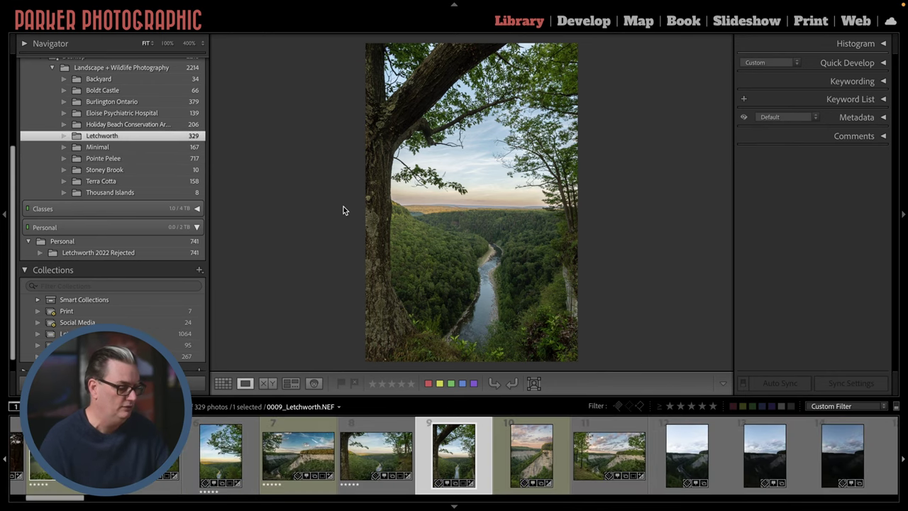
pyautogui.press('g')
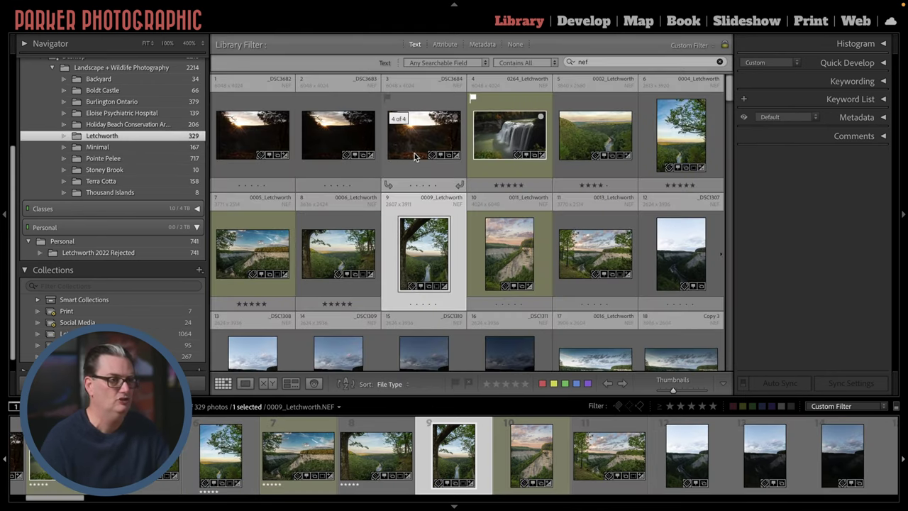
pyautogui.hotkey('ctrl', 'f')
pyautogui.press('BackSpace')
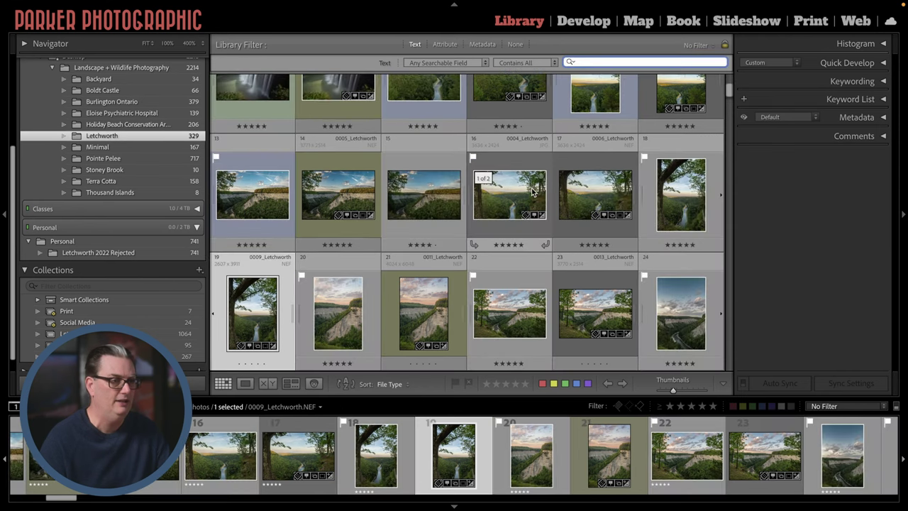
# Filter the Letchworth folder by the rejected flag attribute, then remove that flag filter
pyautogui.click(446, 44)
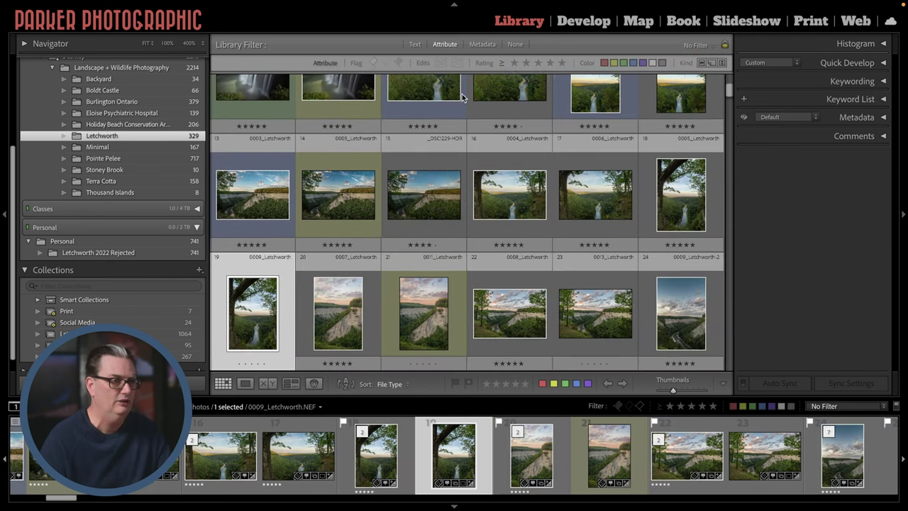
pyautogui.click(397, 62)
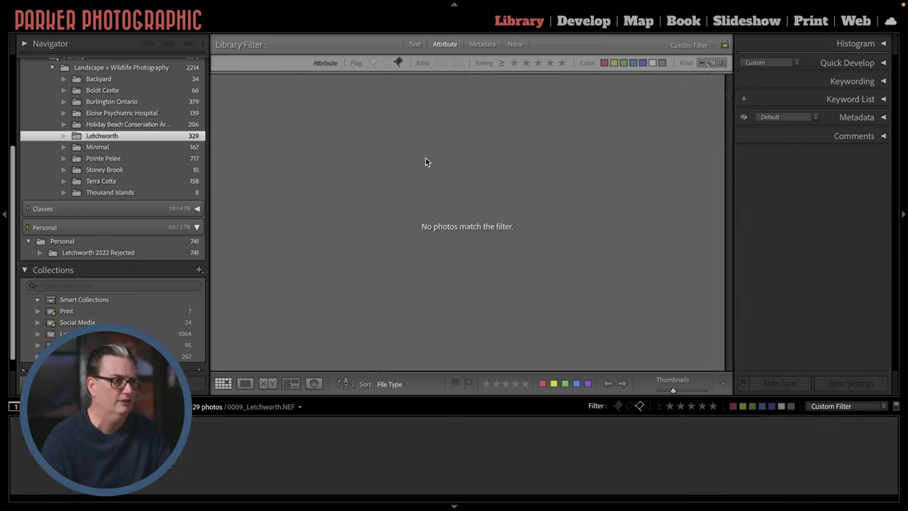
pyautogui.click(406, 63)
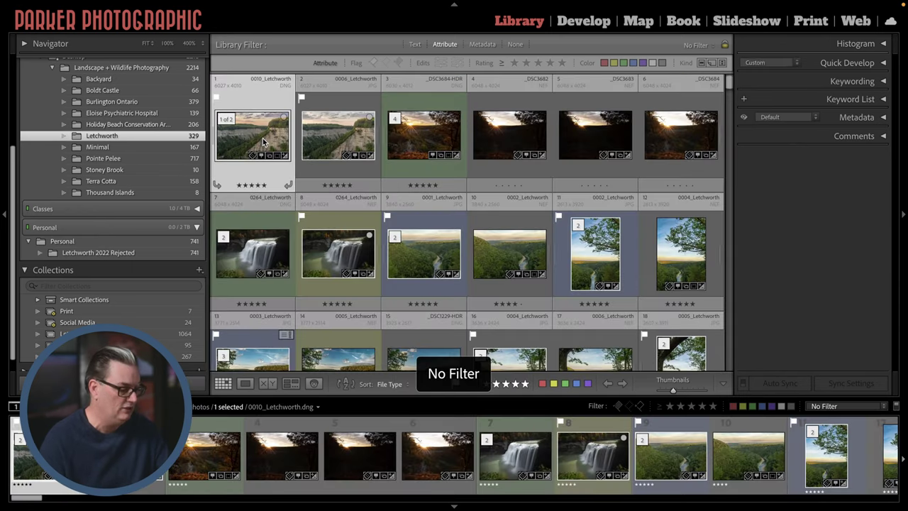
# Flag the folder's first three photos as rejected and, showing only rejects, request their removal from the catalog
pyautogui.click(327, 157)
pyautogui.hotkey('ctrl', 'l')
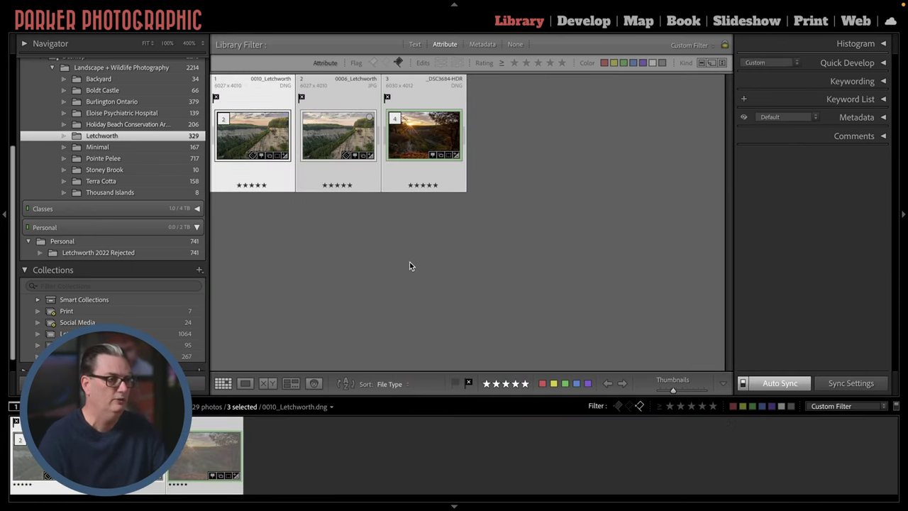
pyautogui.hotkey('ctrl', 'a')
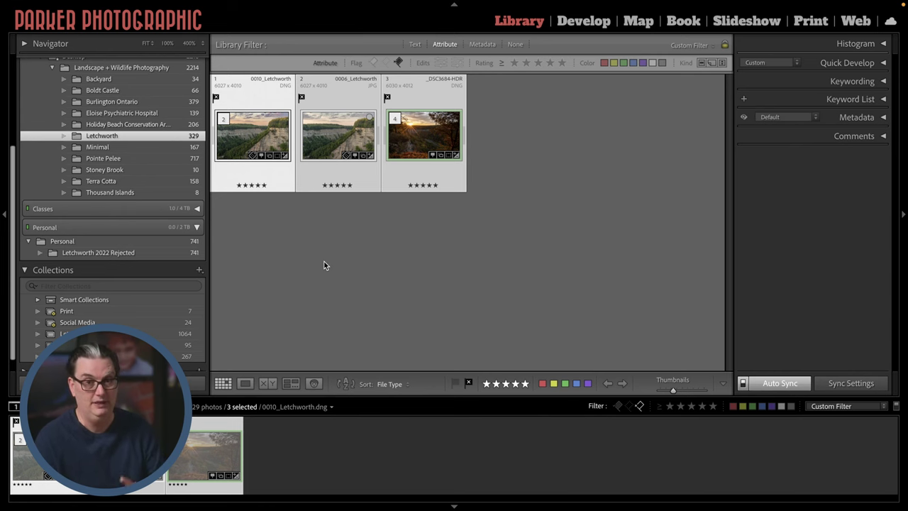
pyautogui.press('Delete')
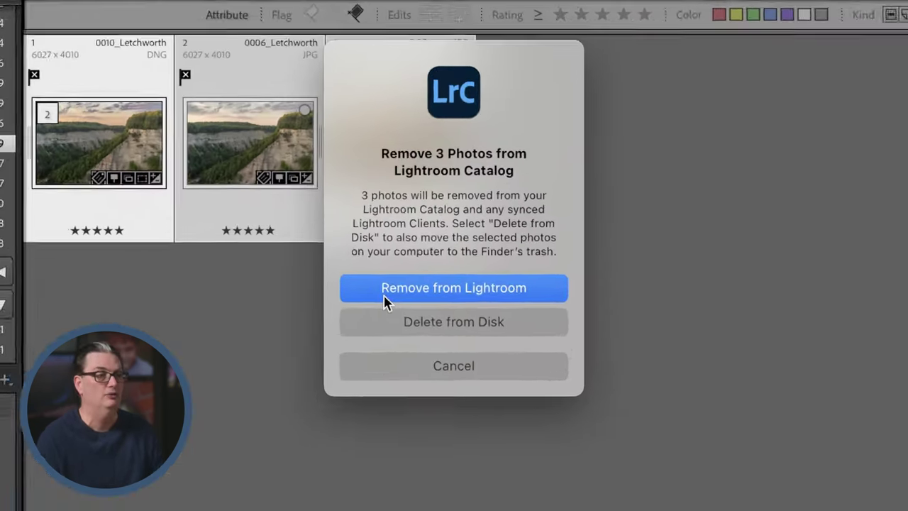
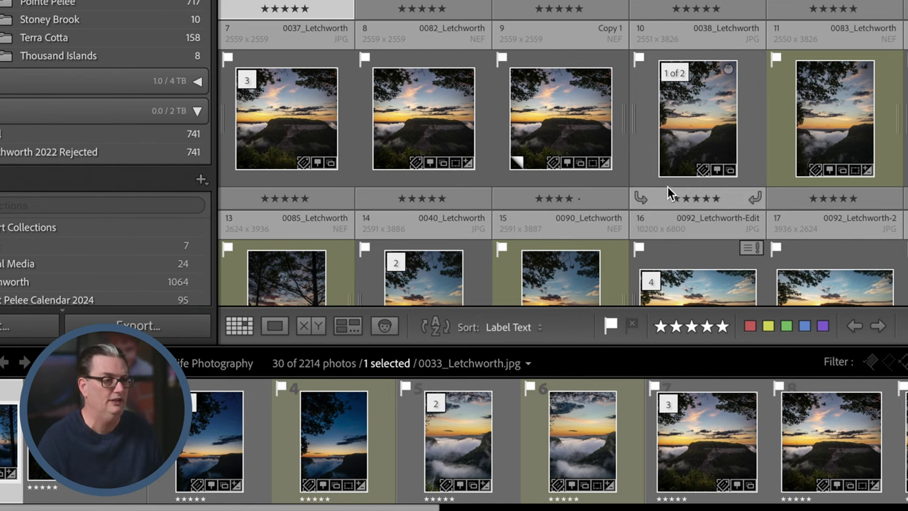
# Look through the photos matching the "sunrise" text search and turn the library filter off
pyautogui.scroll(-6, 700, 169)
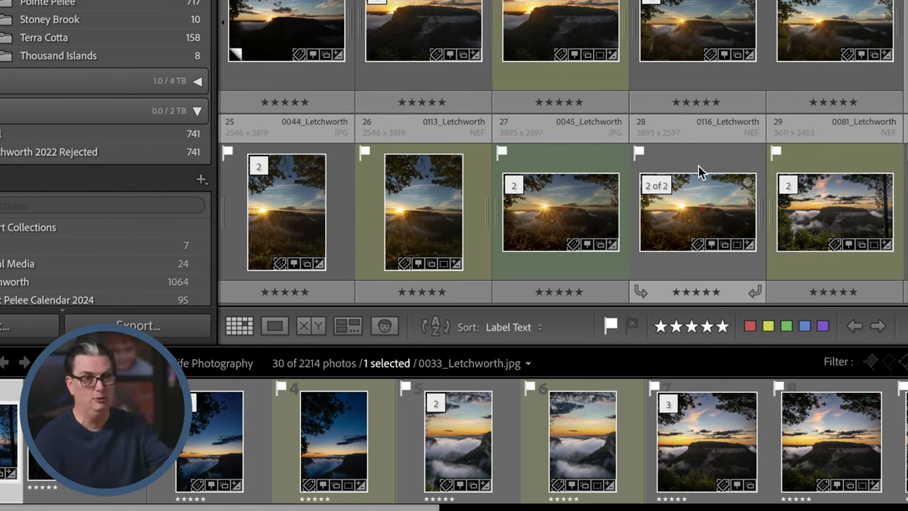
pyautogui.scroll(6, 700, 170)
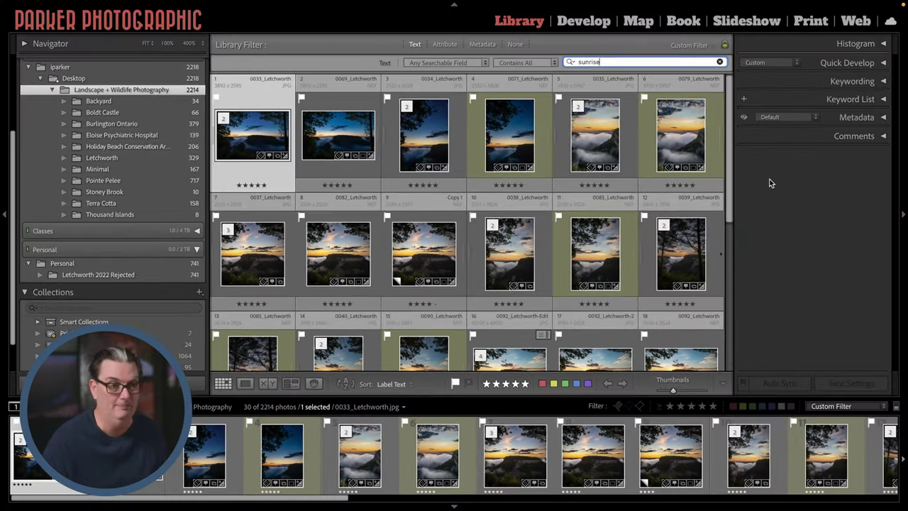
pyautogui.click(415, 44)
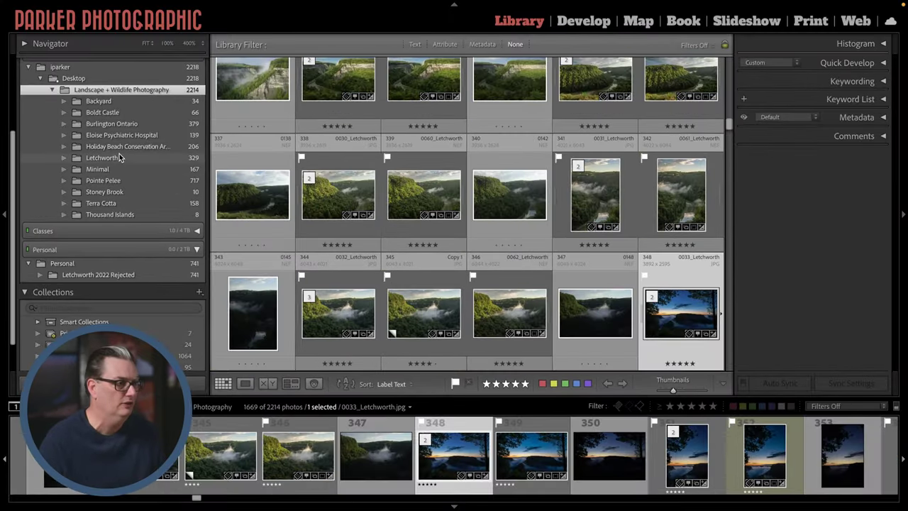
# Open the Letchworth folder and select the _DSC3684-HDR photo near its beginning
pyautogui.click(101, 157)
pyautogui.moveTo(730, 142); pyautogui.dragTo(730, 64)
pyautogui.click(414, 115)
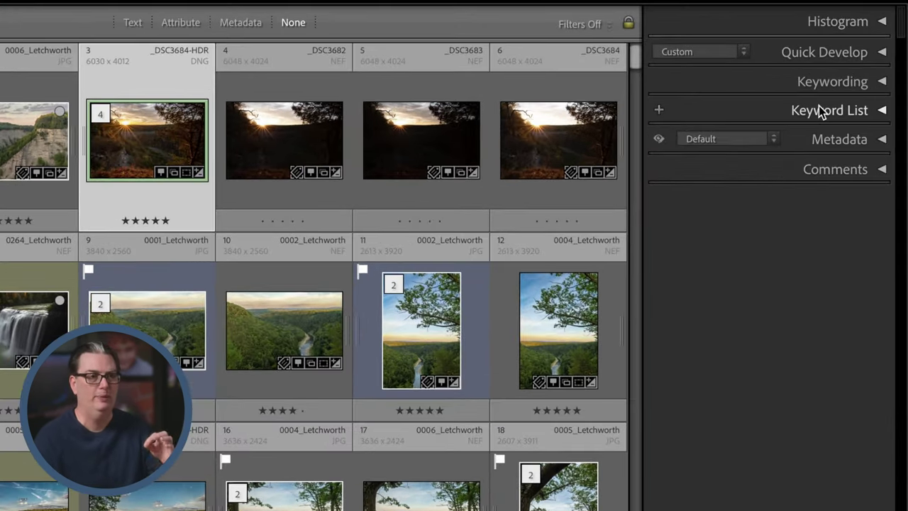
# Assign the existing keywords Abandoned, Abandoned Building and Alexandria Bay to the _DSC3684-HDR photo from the Keyword List
pyautogui.click(834, 110)
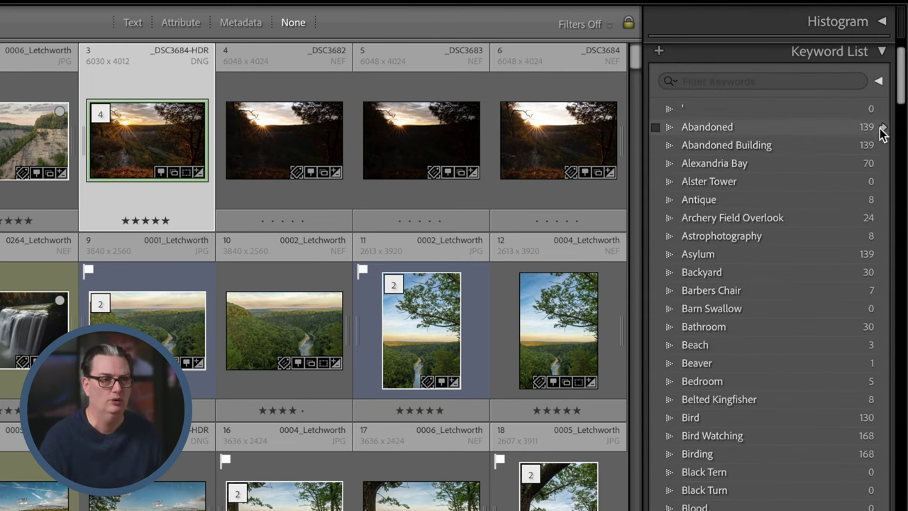
pyautogui.moveTo(899, 92)
pyautogui.mouseDown()
pyautogui.moveTo(902, 436)
pyautogui.moveTo(902, 95)
pyautogui.mouseUp()
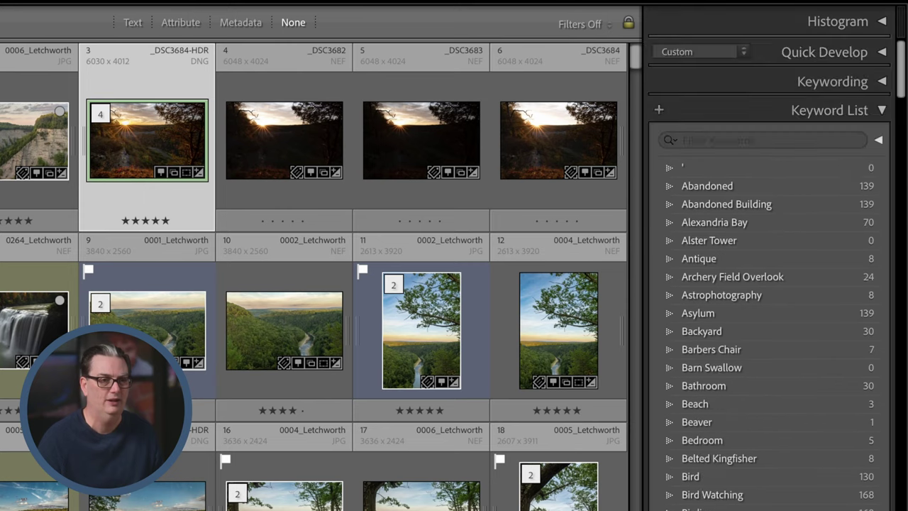
pyautogui.click(656, 187)
pyautogui.click(656, 205)
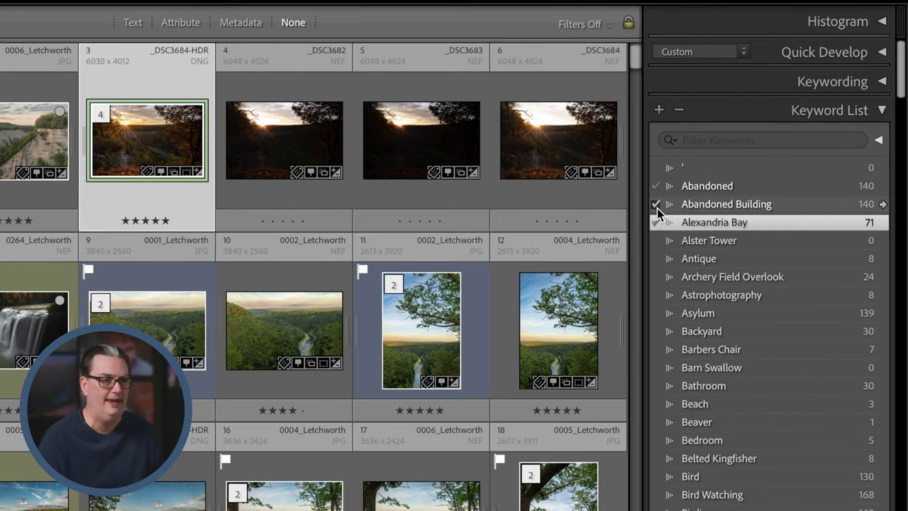
# Remove the Abandoned, Abandoned Building and Alexandria Bay keywords from the photo and collapse the Keyword List
pyautogui.click(656, 204)
pyautogui.click(656, 188)
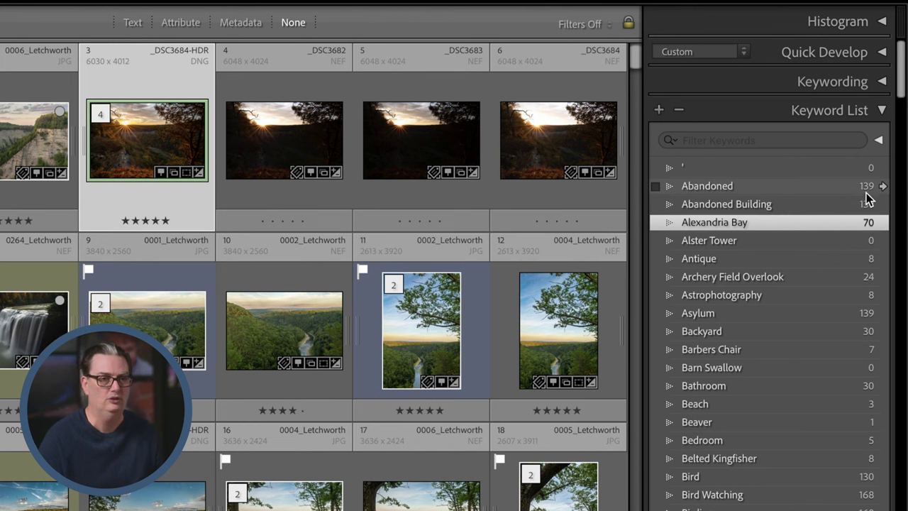
pyautogui.click(859, 112)
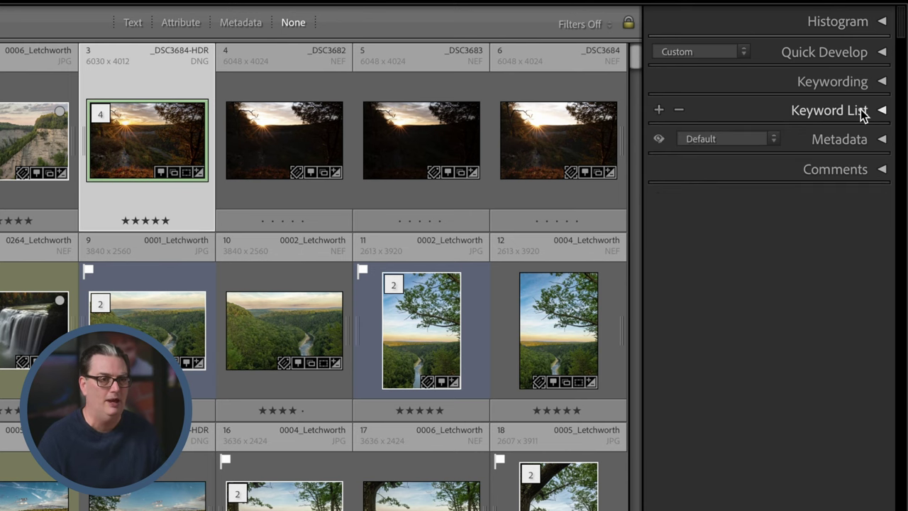
# Enter the keyword tags dng, Letchworth State Park and New York for the _DSC3684-HDR photo under Keywording
pyautogui.click(853, 81)
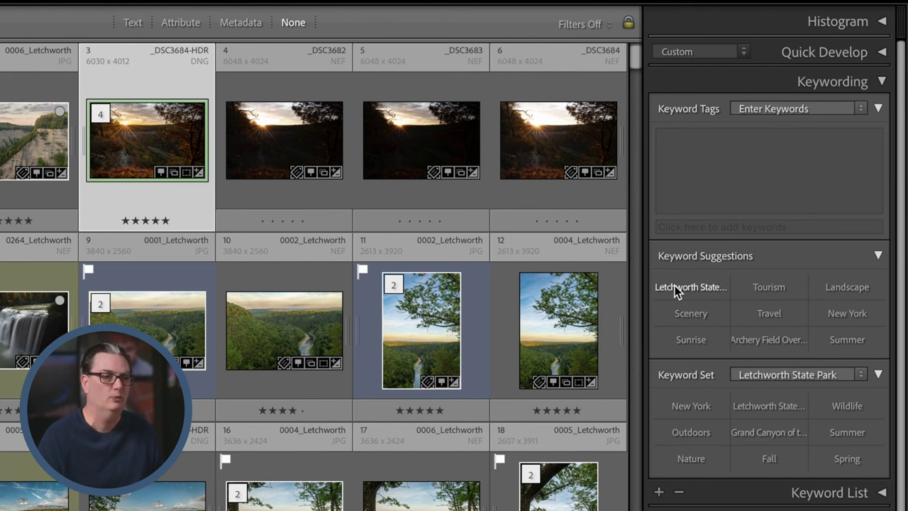
pyautogui.click(734, 181)
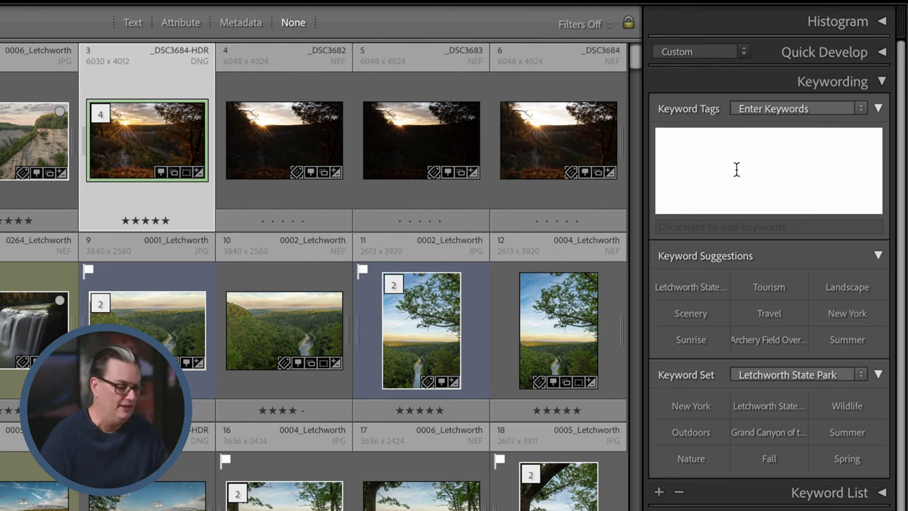
pyautogui.write('dng')
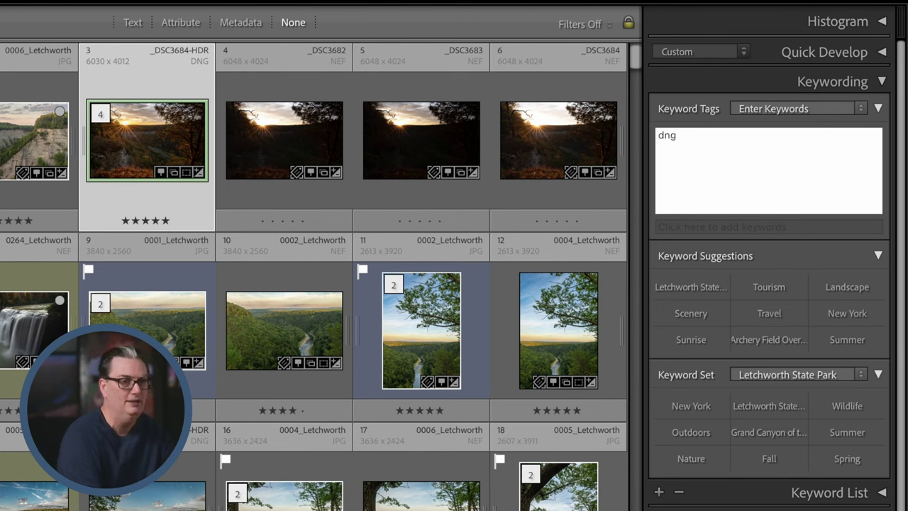
pyautogui.write(',')
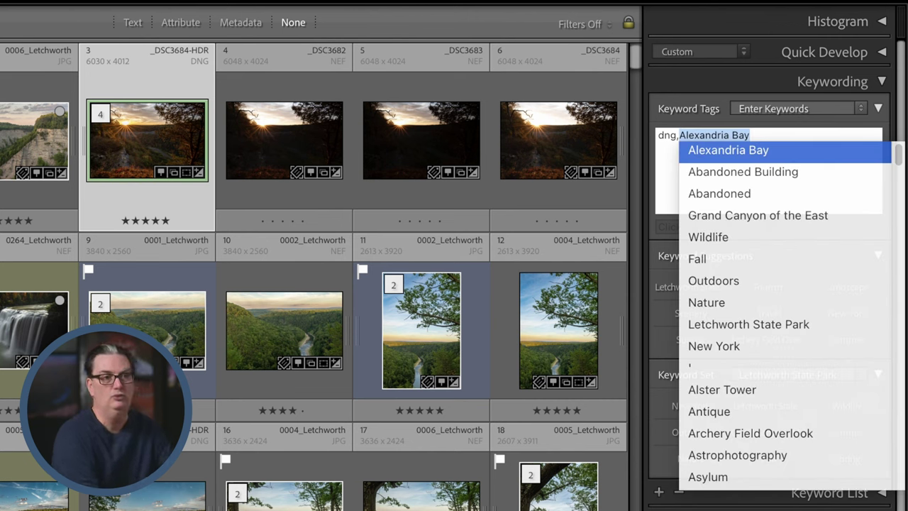
pyautogui.write(' letchworth State Park')
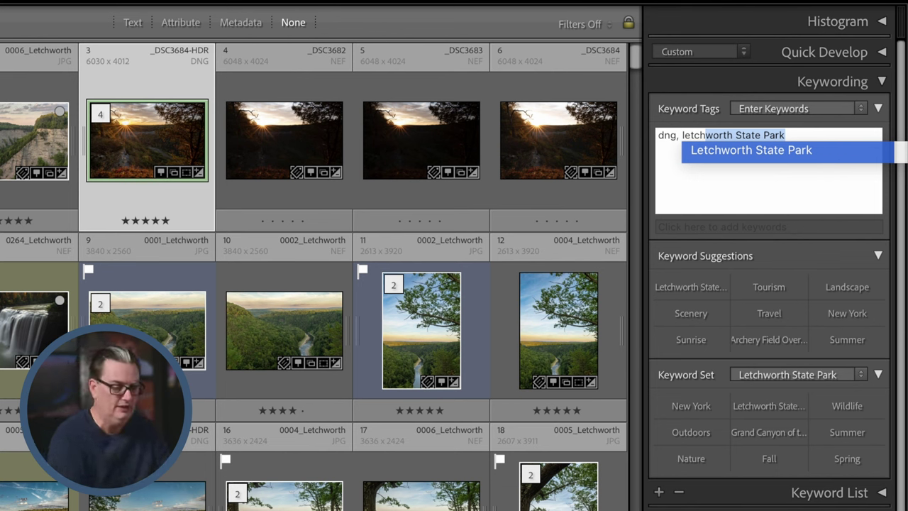
pyautogui.press('Return')
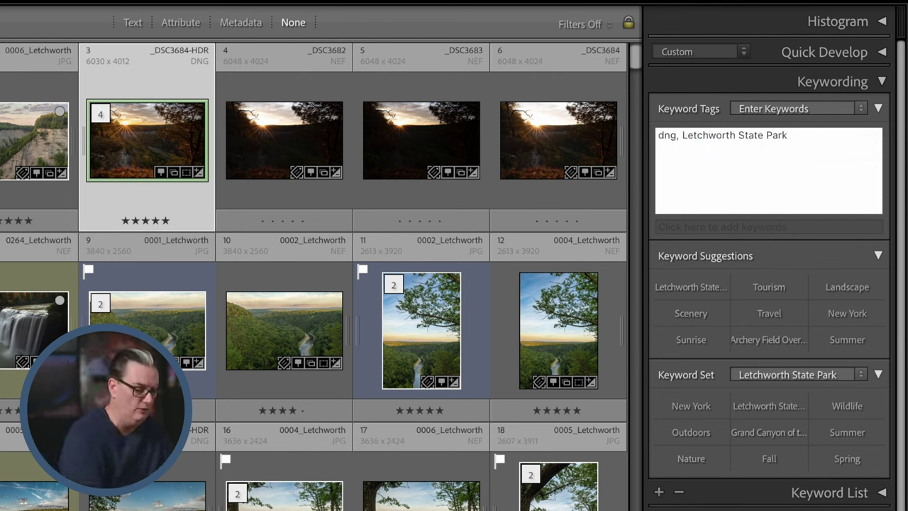
pyautogui.write('new')
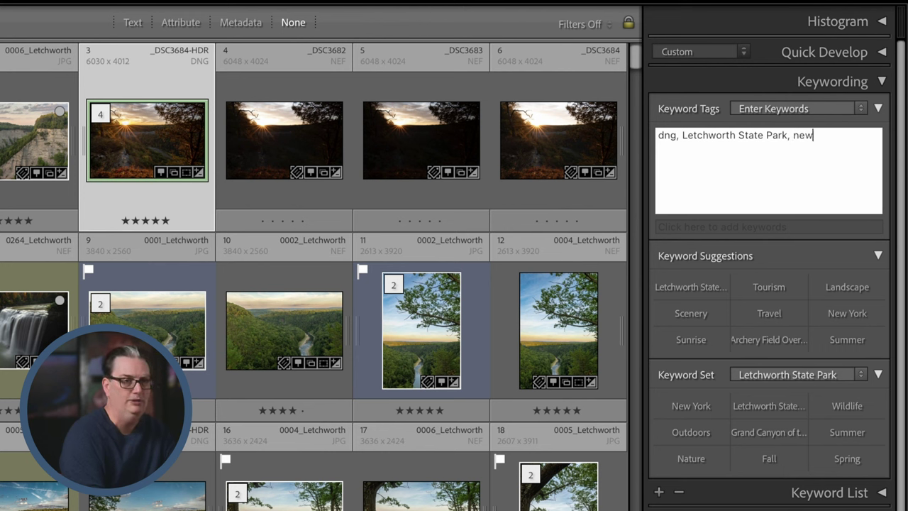
pyautogui.press('Return')
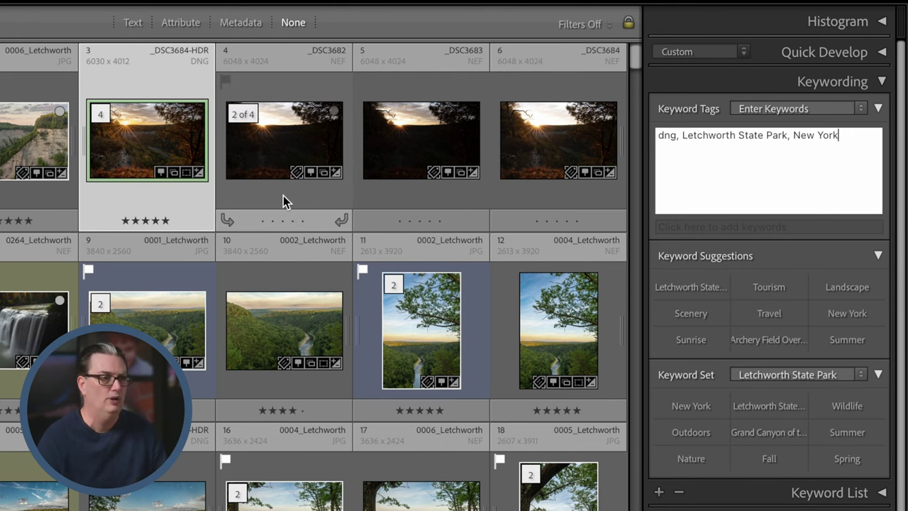
pyautogui.press('Return')
# Compare the keyword tags across _DSC3684-HDR and the three NEF photos after it, then reselect only the HDR photo
pyautogui.keyDown('shift'); pyautogui.click(534, 186); pyautogui.keyUp('shift')
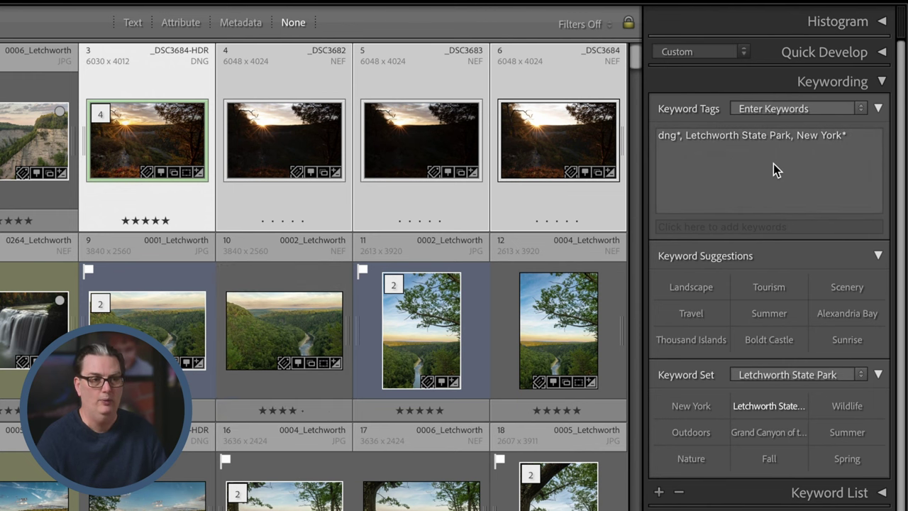
pyautogui.click(177, 196)
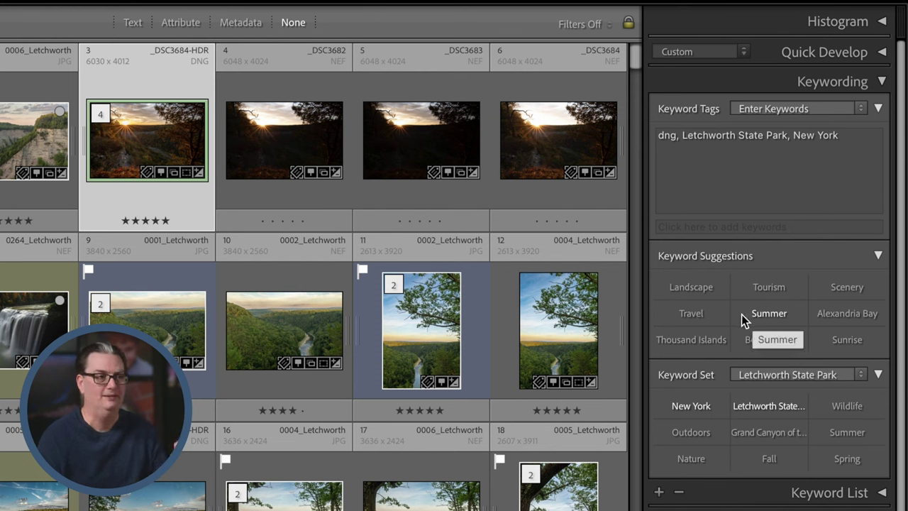
# Add the suggested keywords Landscape, Tourism and Summer to the _DSC3684-HDR photo
pyautogui.click(691, 284)
pyautogui.click(780, 289)
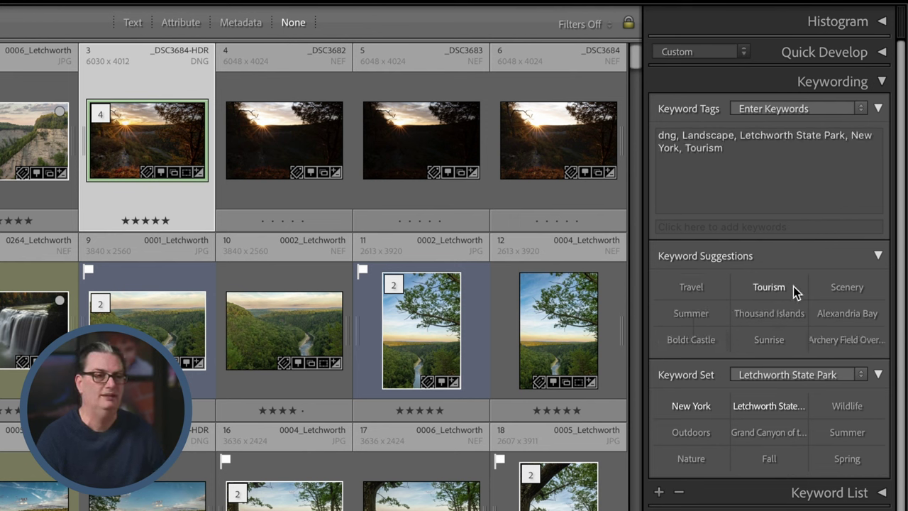
pyautogui.click(842, 288)
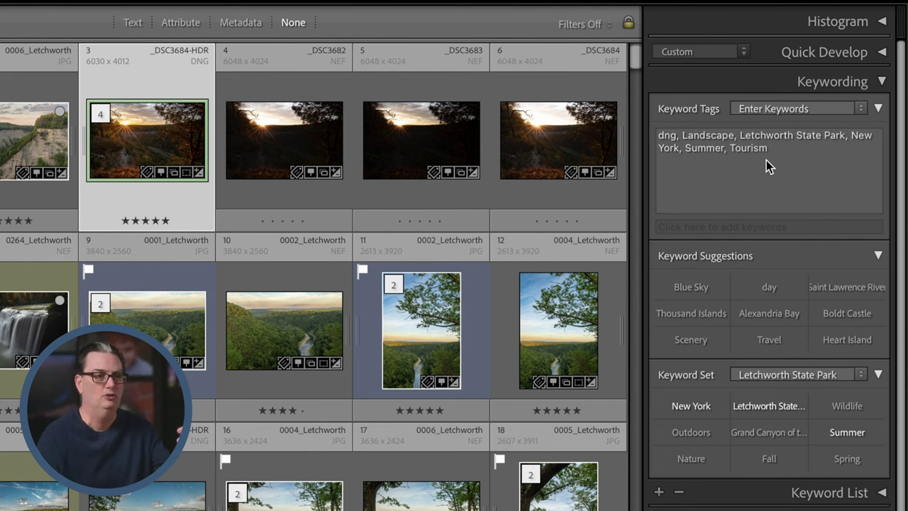
# Add the suggested keywords Blue Sky, Saint Lawrence River and Heart Island to _DSC3684-HDR and the three NEF photos after it
pyautogui.keyDown('shift'); pyautogui.click(554, 193); pyautogui.keyUp('shift')
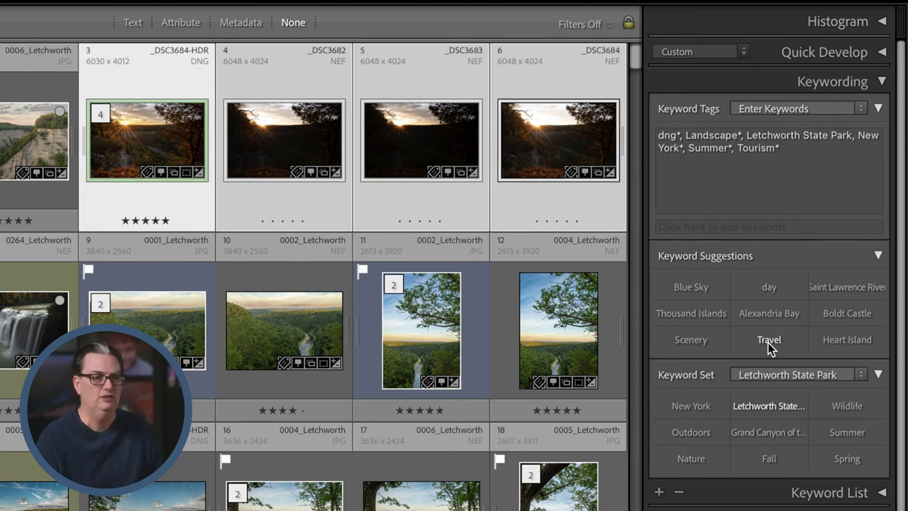
pyautogui.click(704, 289)
pyautogui.click(707, 315)
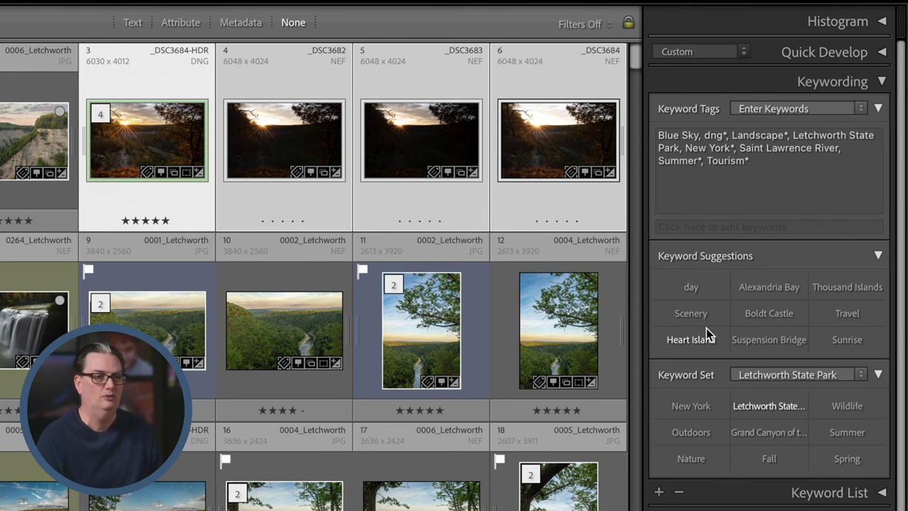
pyautogui.click(706, 331)
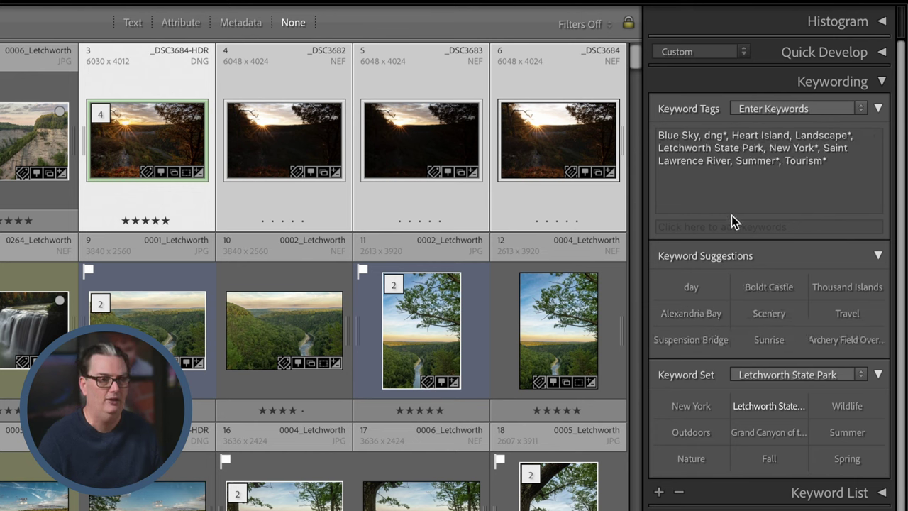
pyautogui.moveTo(724, 201)
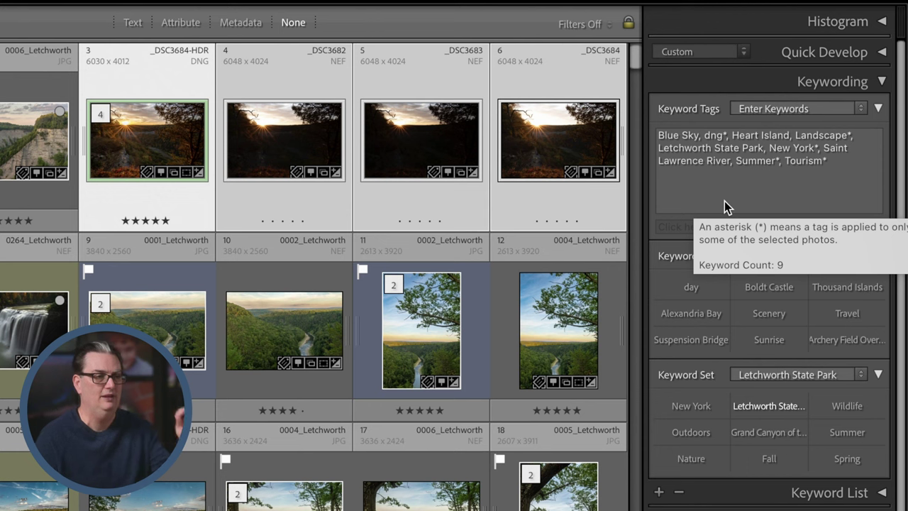
# Select only the _DSC3684-HDR photo and switch the keyword set to Point Pelee
pyautogui.click(180, 188)
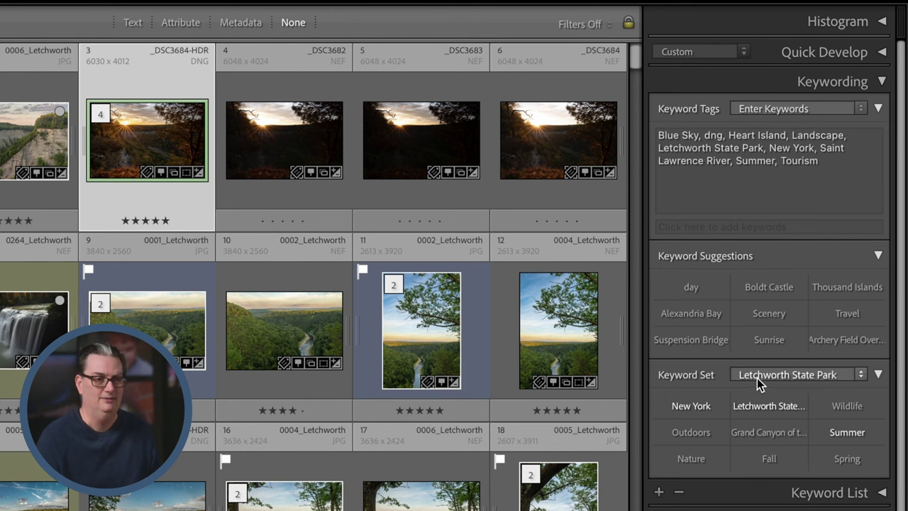
pyautogui.click(784, 381)
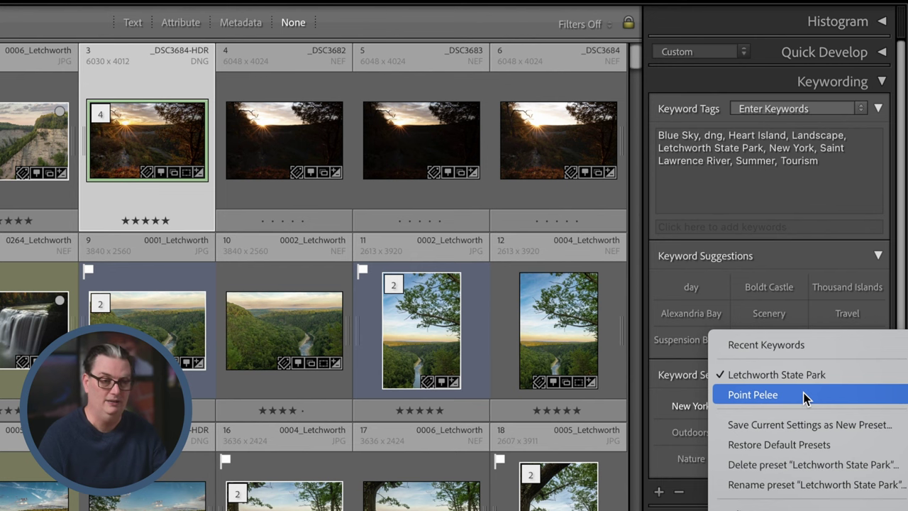
pyautogui.click(785, 396)
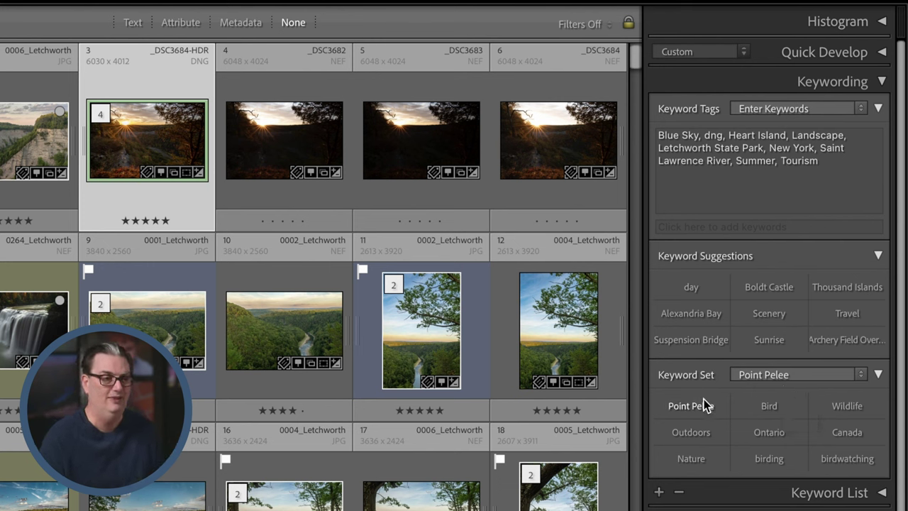
# Apply the keywords Point Pelee, Outdoors, Nature, birding, Ontario and Bird from the keyword set to the _DSC3684-HDR photo
pyautogui.click(691, 406)
pyautogui.click(700, 432)
pyautogui.click(702, 457)
pyautogui.click(763, 457)
pyautogui.click(773, 433)
pyautogui.click(772, 411)
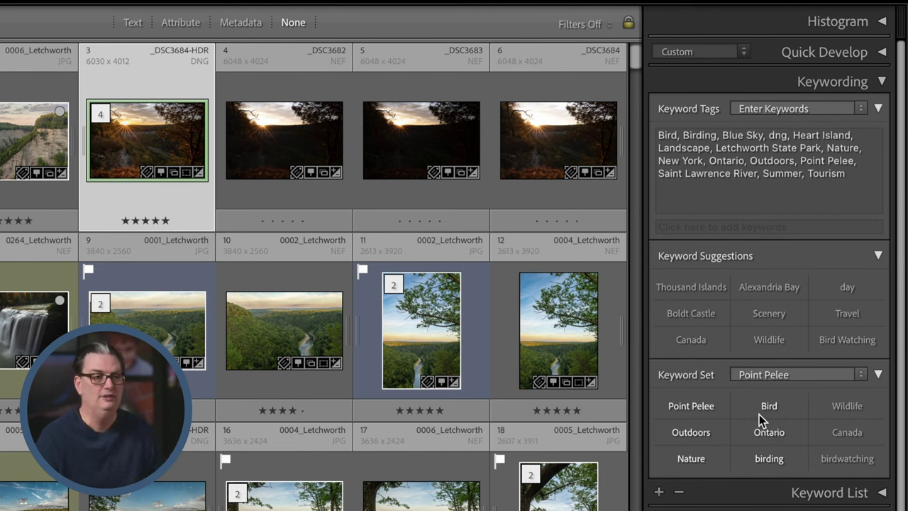
# Remove the Ontario, Bird, birding, Nature, Outdoors and Point Pelee keywords from the _DSC3684-HDR photo
pyautogui.click(769, 432)
pyautogui.click(768, 408)
pyautogui.click(771, 456)
pyautogui.click(684, 459)
pyautogui.click(685, 433)
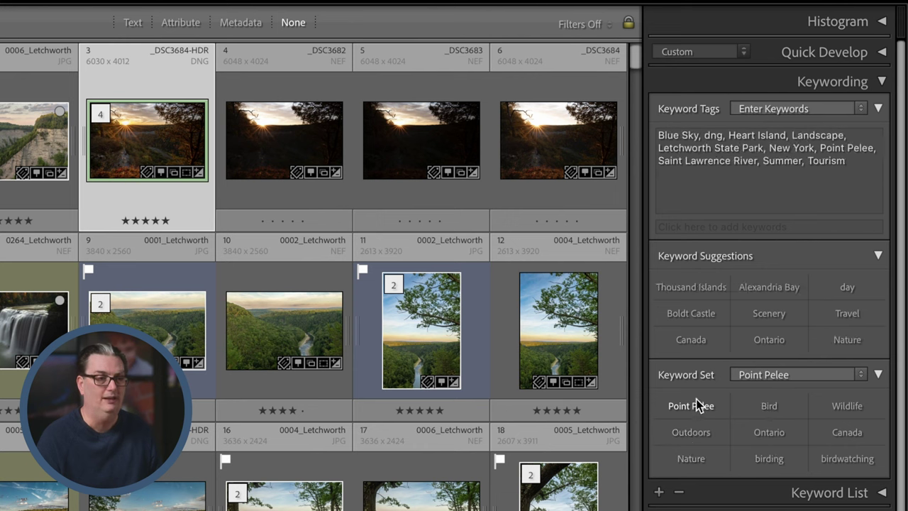
pyautogui.click(694, 404)
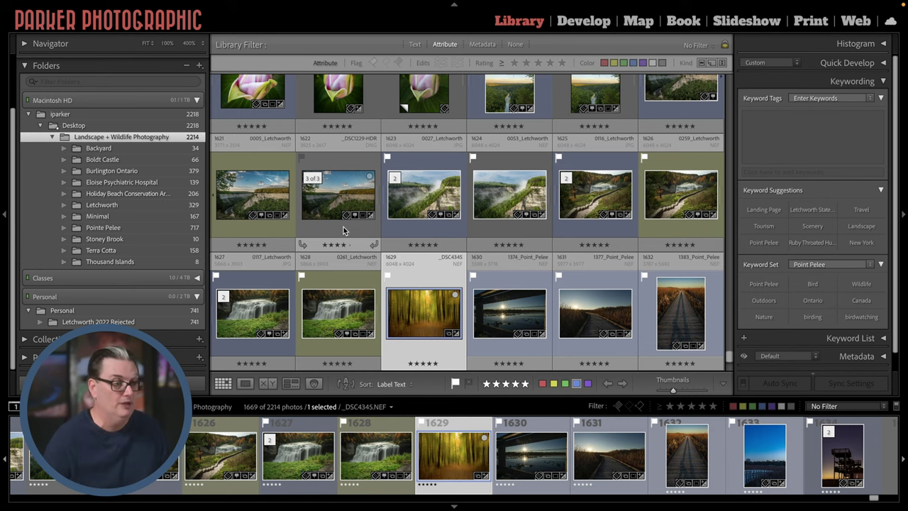
# Filter the Landscape + Wildlife Photography folder by the blue label, then by the green label, and clear the filter
pyautogui.click(633, 62)
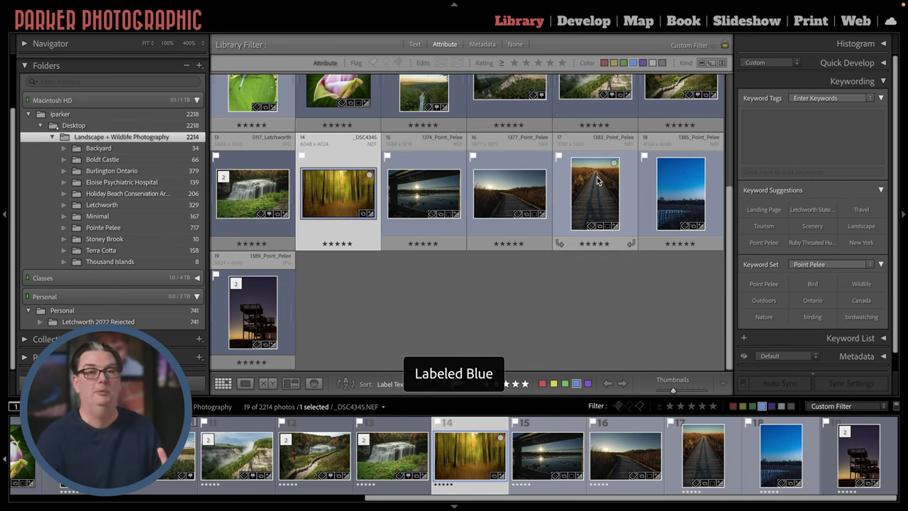
pyautogui.scroll(3, 596, 181)
pyautogui.click(634, 63)
pyautogui.click(624, 62)
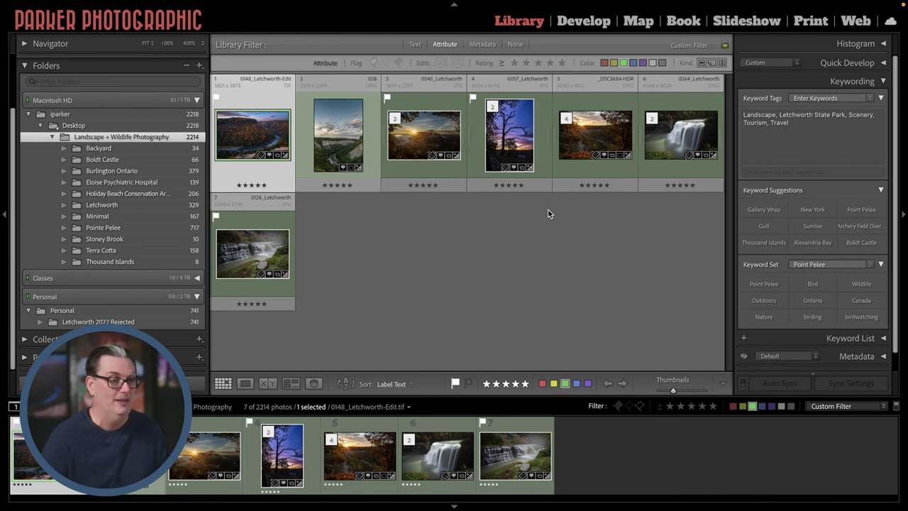
pyautogui.click(624, 62)
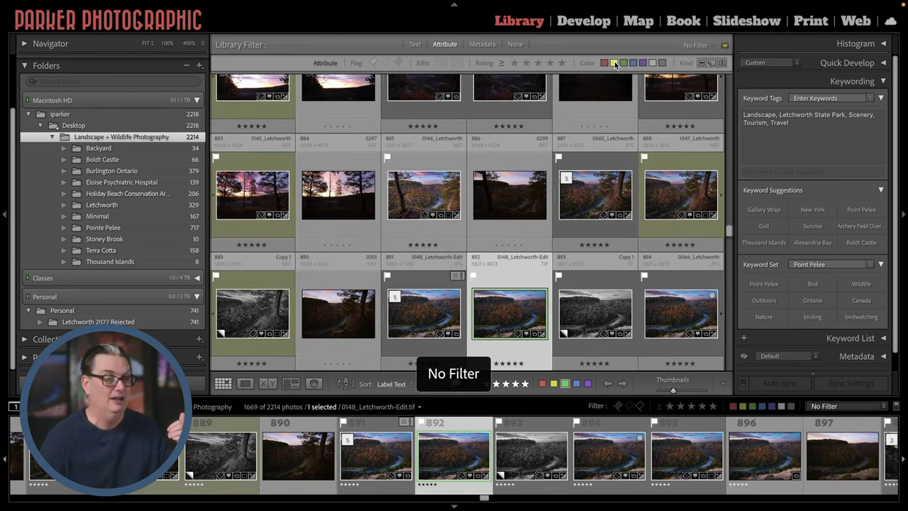
# Filter the folder by the yellow label, clear it, and browse only the unlabeled photos
pyautogui.click(614, 62)
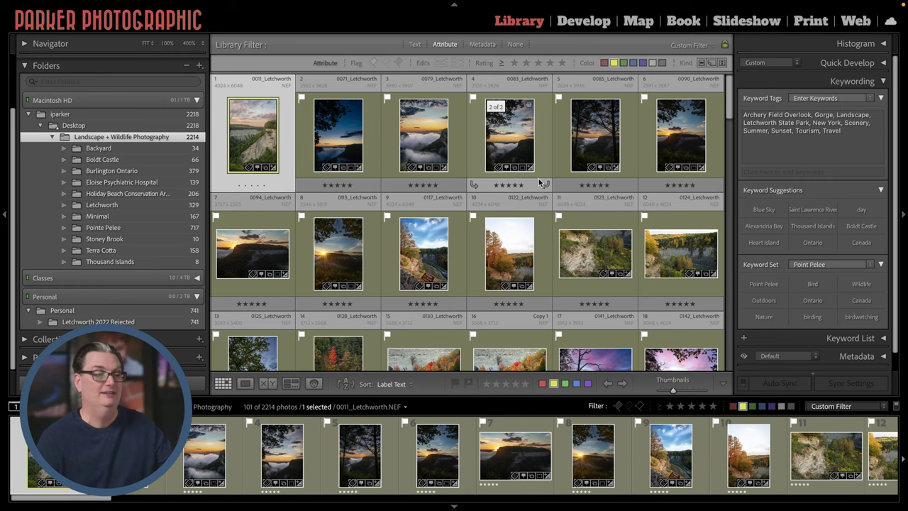
pyautogui.click(615, 63)
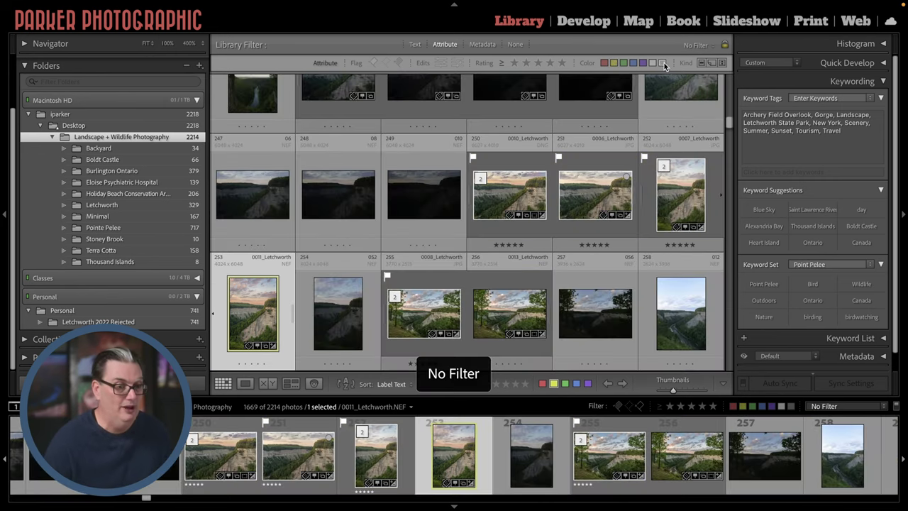
pyautogui.click(664, 62)
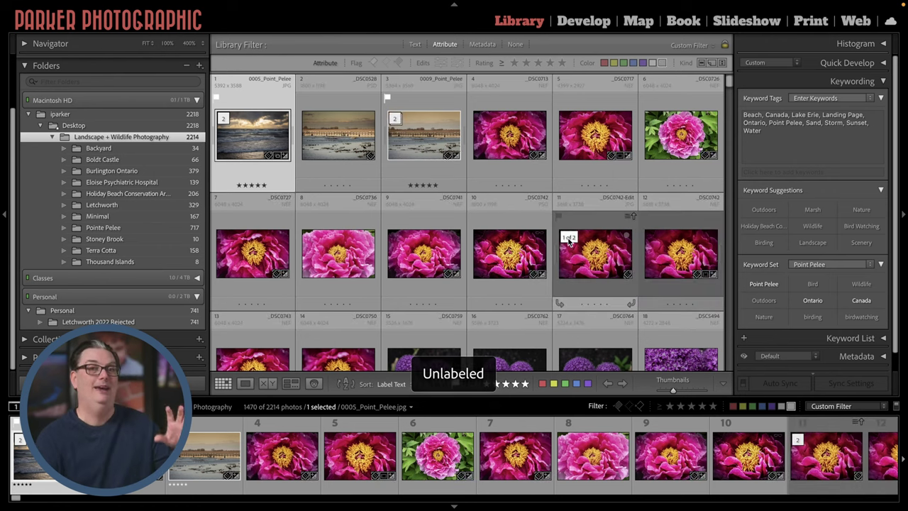
pyautogui.scroll(-15, 572, 228)
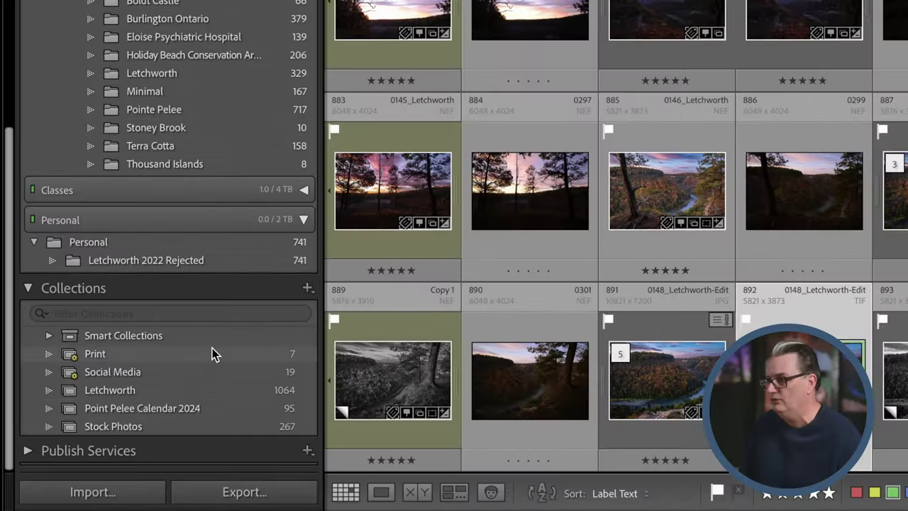
# Create a collection named Collection that includes the selected 0148_Letchworth-Edit photo, without making virtual copies
pyautogui.click(112, 288)
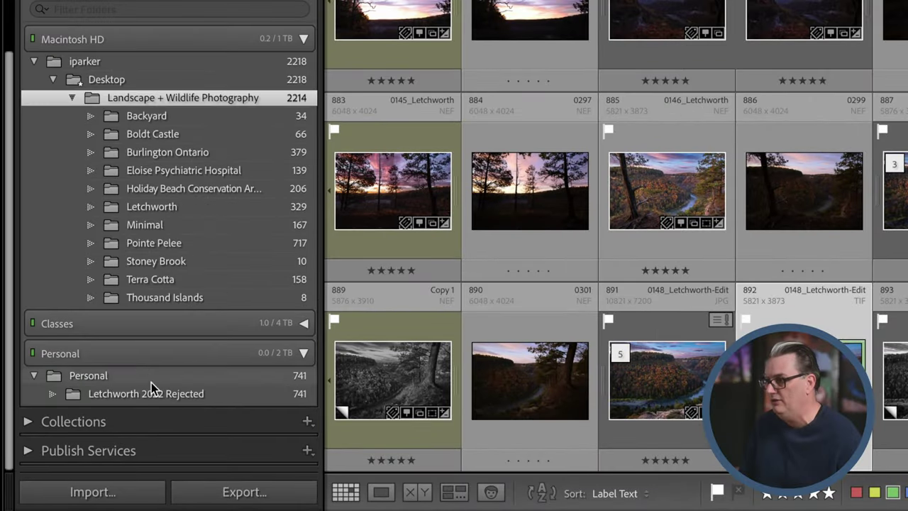
pyautogui.click(160, 419)
pyautogui.scroll(-2, 198, 359)
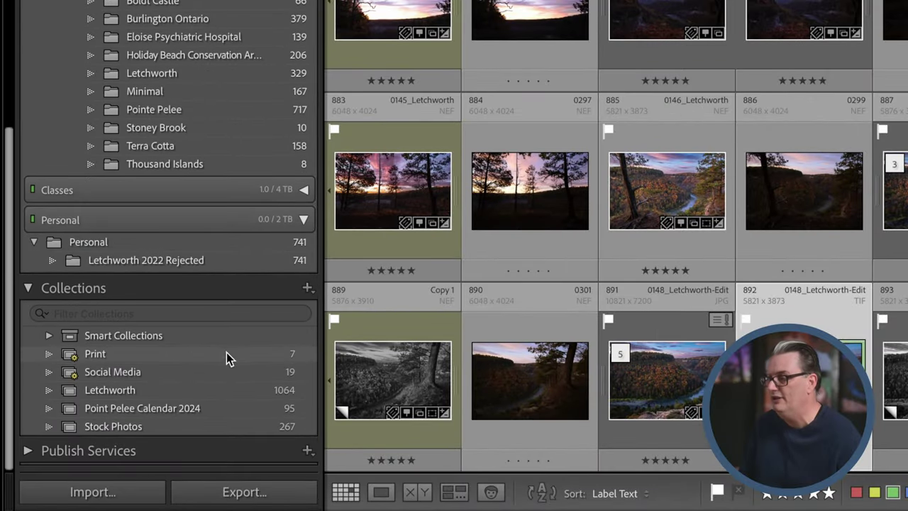
pyautogui.click(308, 289)
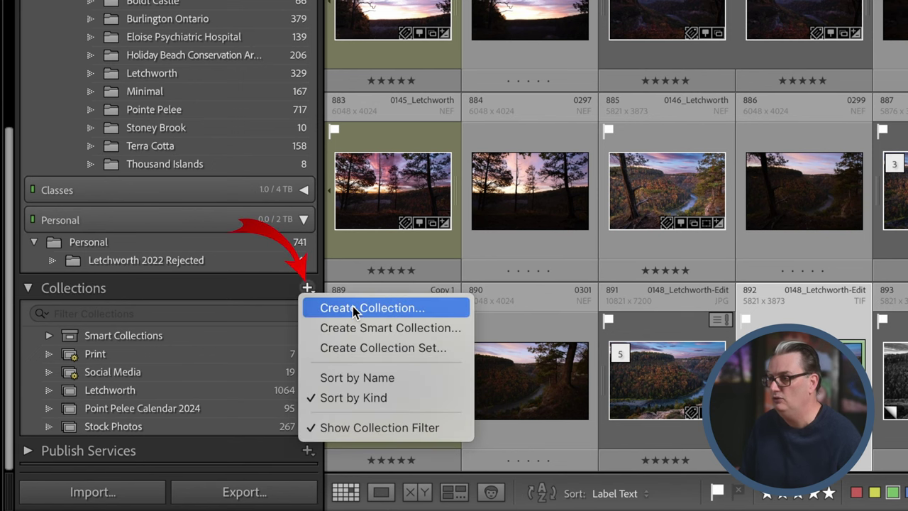
pyautogui.click(388, 309)
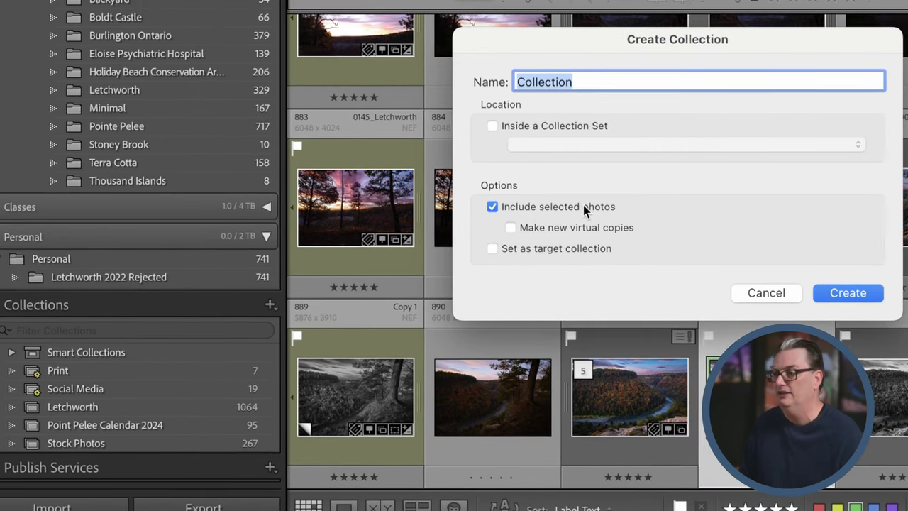
pyautogui.click(492, 207)
pyautogui.click(491, 207)
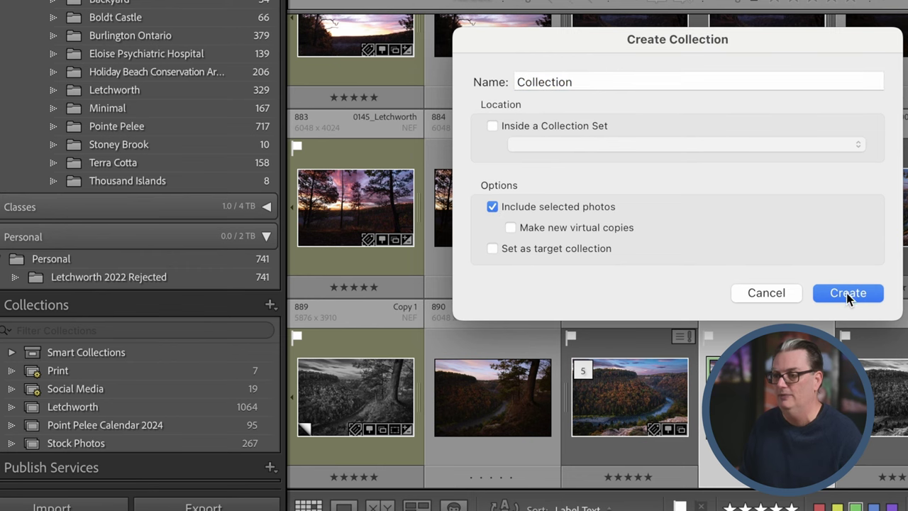
pyautogui.click(847, 293)
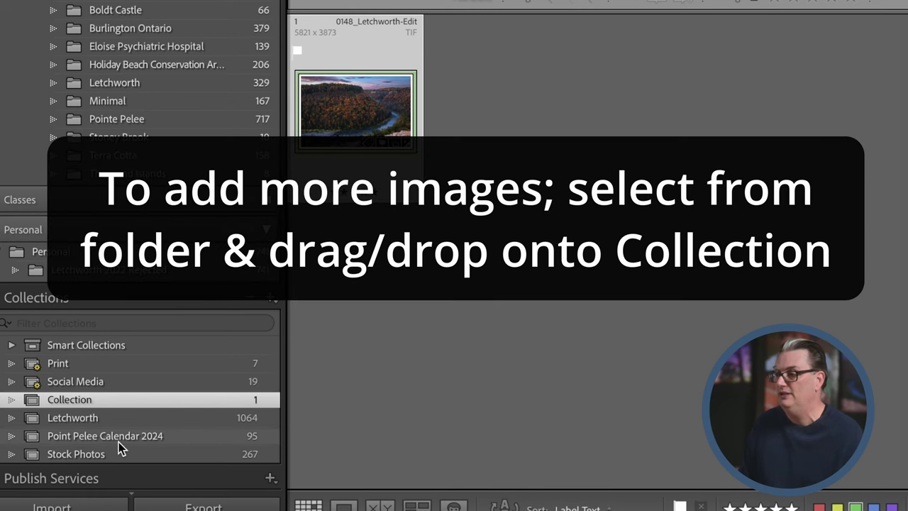
# View the photos in the Letchworth, Point Pelee Calendar 2024 and Stock Photos collections, then return to Point Pelee Calendar 2024
pyautogui.click(124, 415)
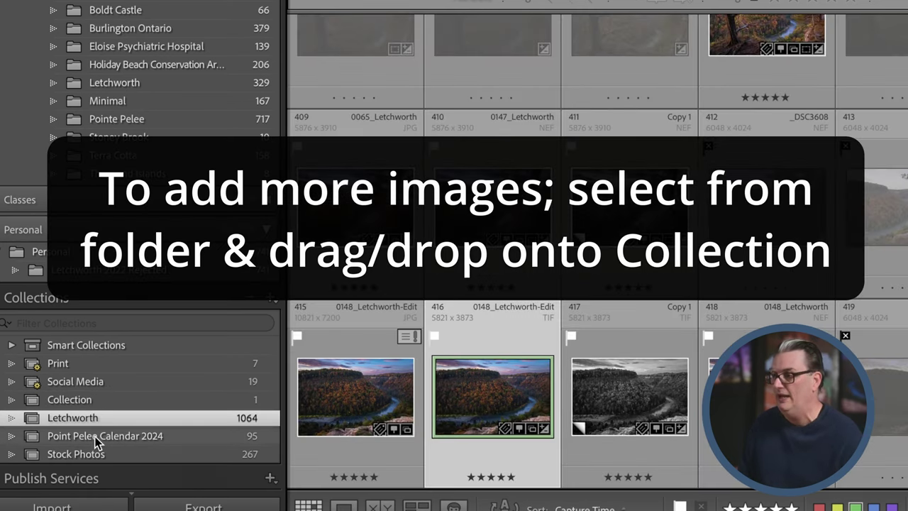
pyautogui.click(95, 436)
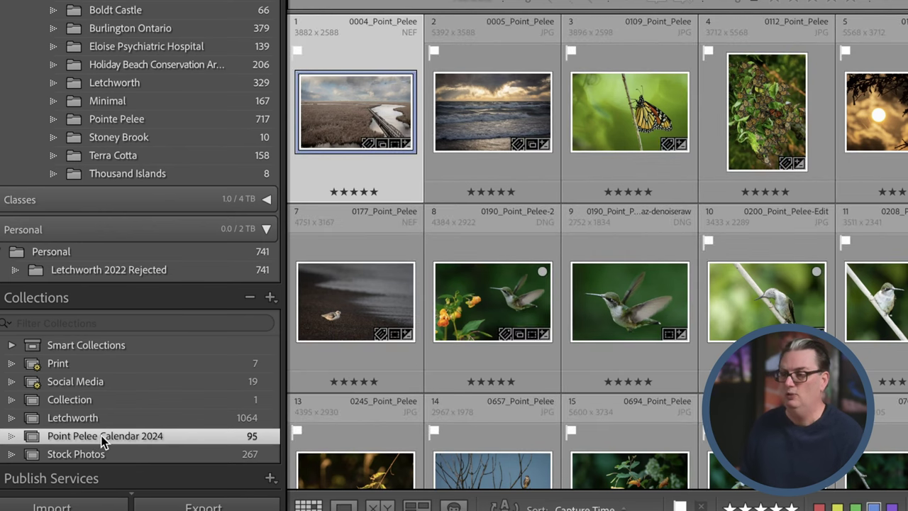
pyautogui.click(103, 455)
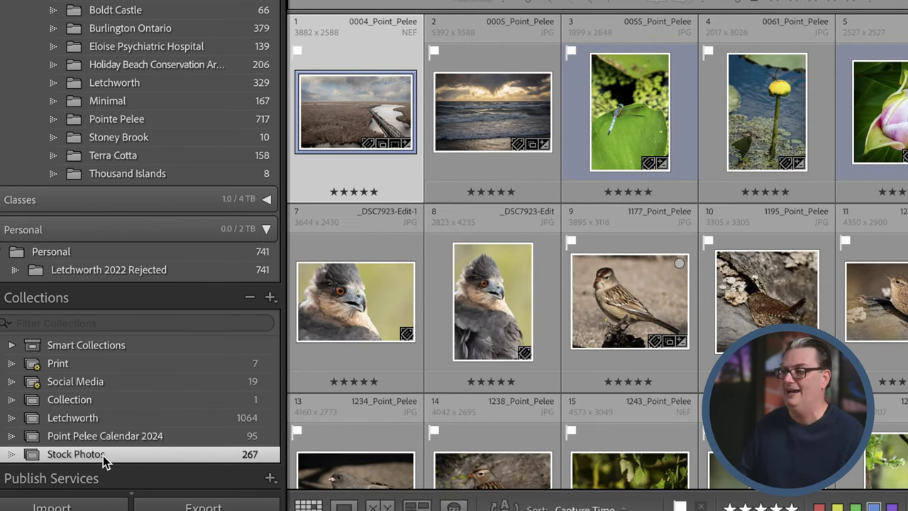
pyautogui.click(242, 436)
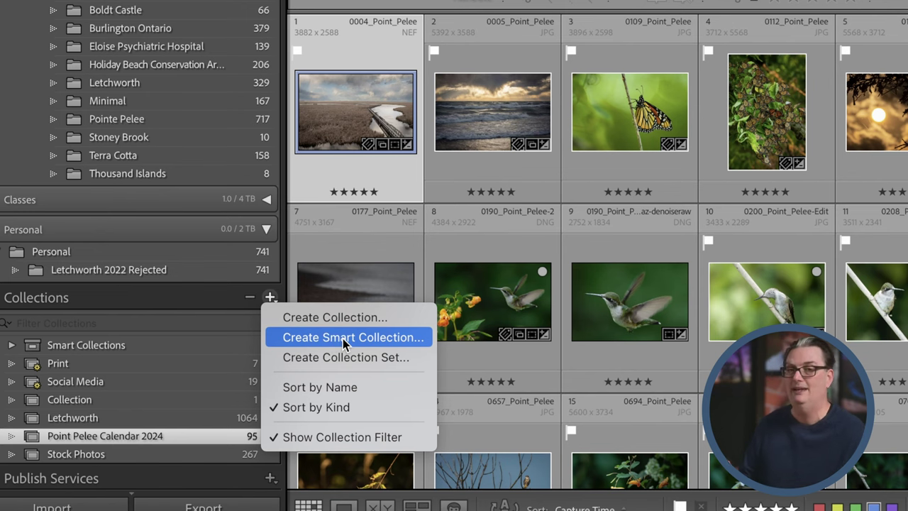
# Start a new smart collection and look through the criteria available for its Label Color rule
pyautogui.click(370, 339)
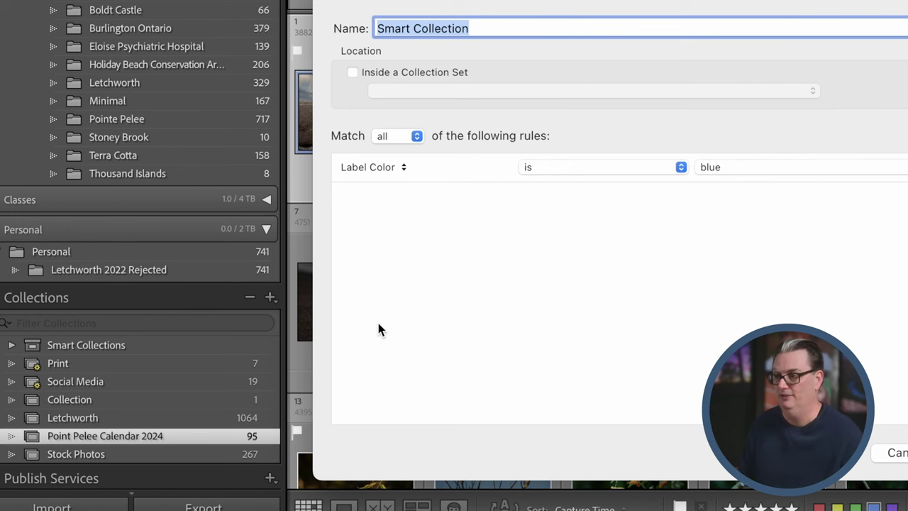
pyautogui.click(394, 166)
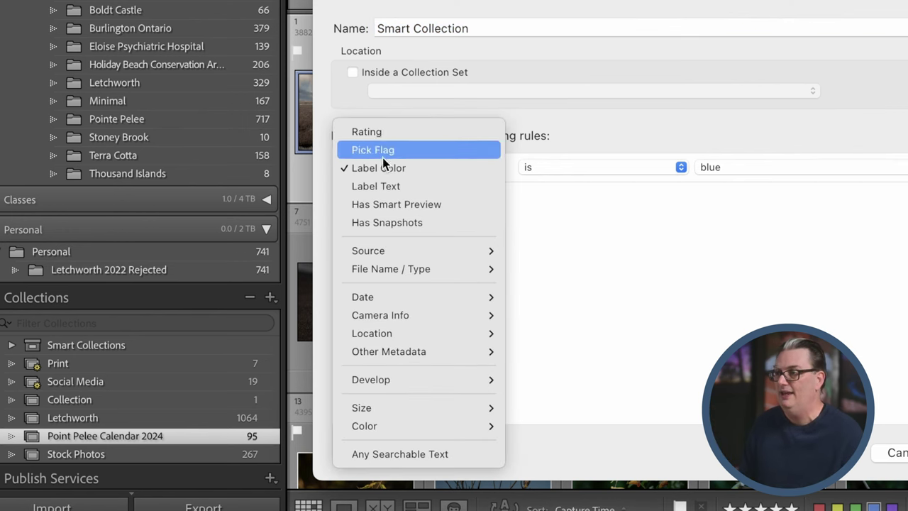
pyautogui.click(616, 327)
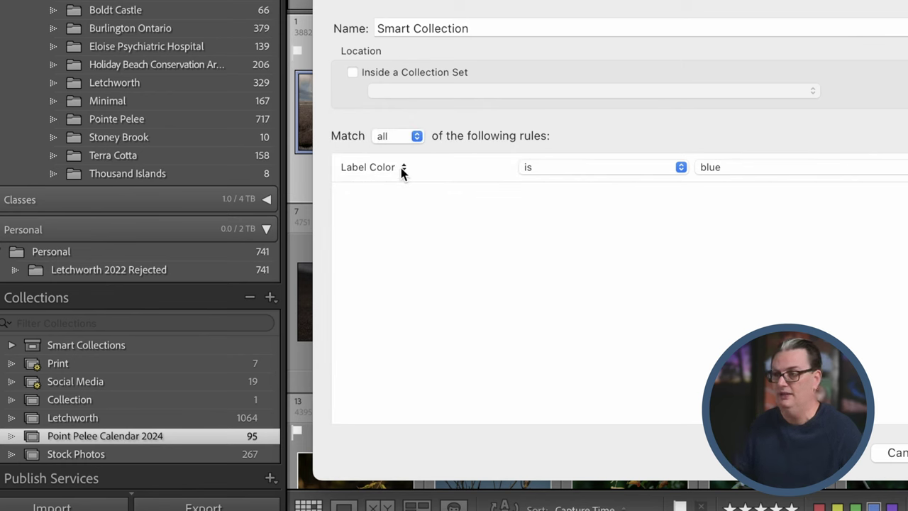
# Examine the operator, color and criterion choices for the smart collection's Label Color rule, and close the dialog without creating the collection
pyautogui.click(537, 164)
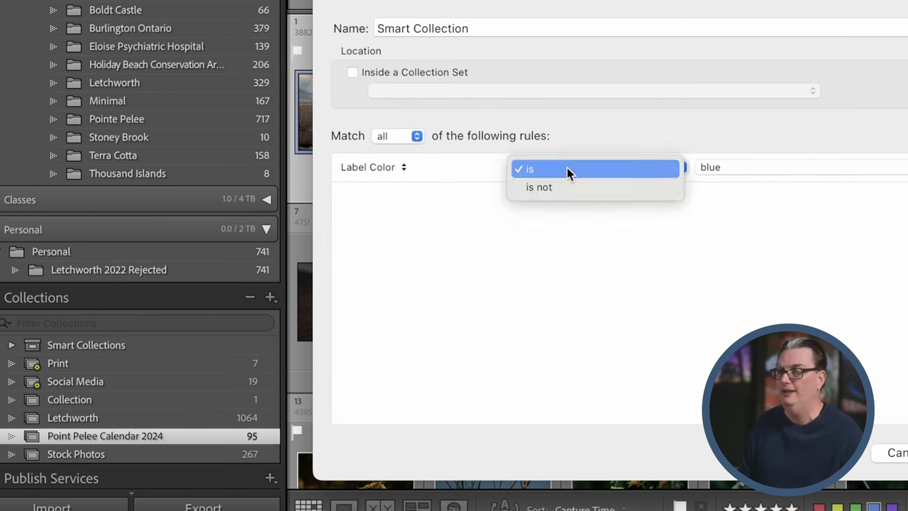
pyautogui.click(788, 178)
pyautogui.click(787, 173)
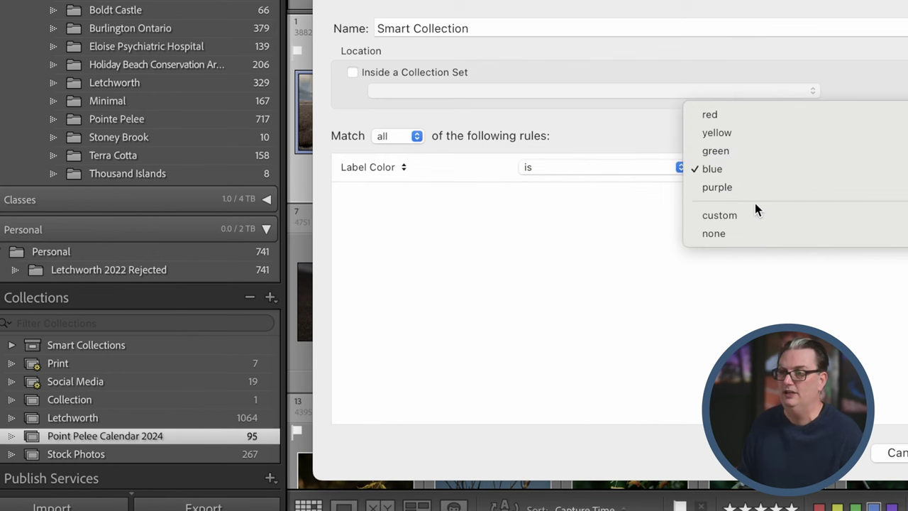
pyautogui.click(402, 174)
pyautogui.click(399, 170)
pyautogui.click(685, 246)
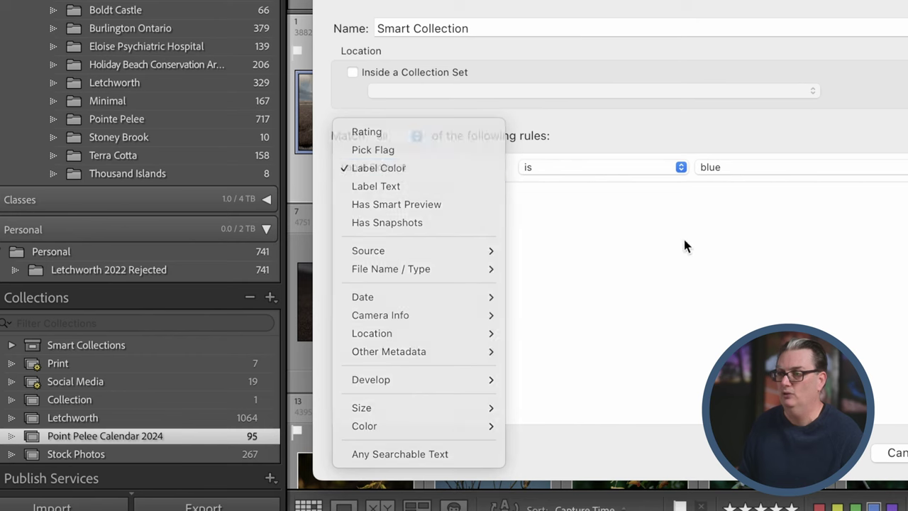
pyautogui.click(895, 451)
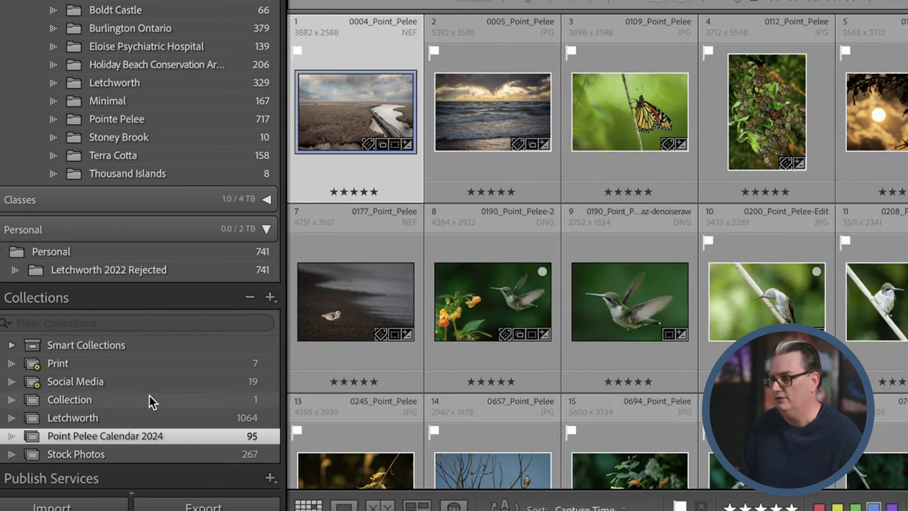
# View the photos in the Stock Photos collection and the Social Media smart collection
pyautogui.click(168, 454)
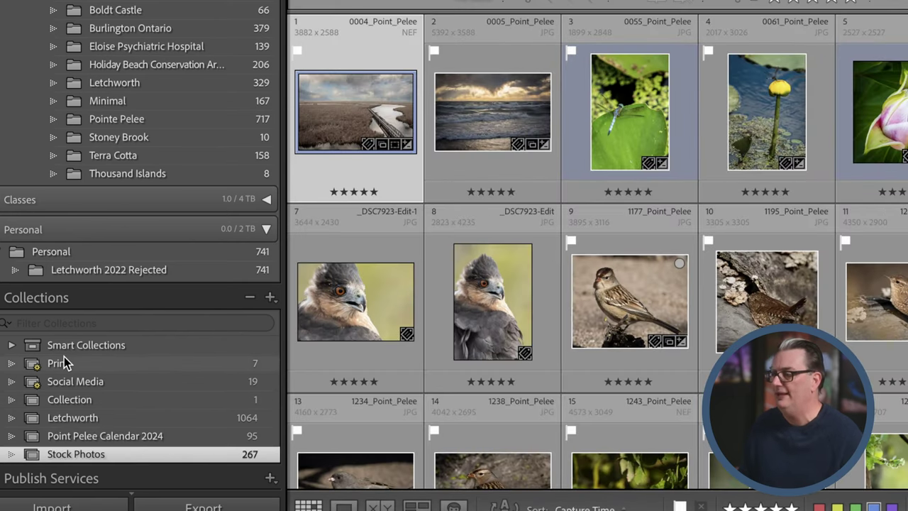
pyautogui.click(111, 381)
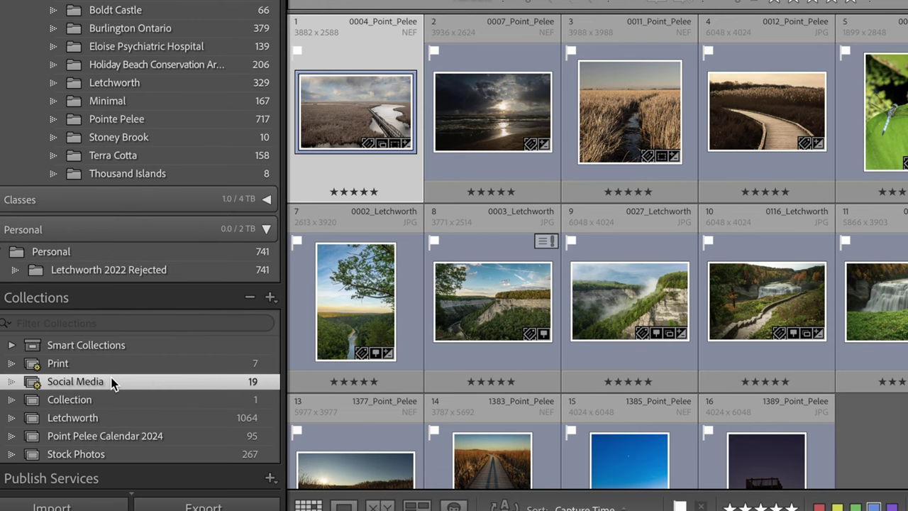
# Assign the blue color label to the forest photo _DSC4345 in the Terra Cotta folder
pyautogui.click(156, 150)
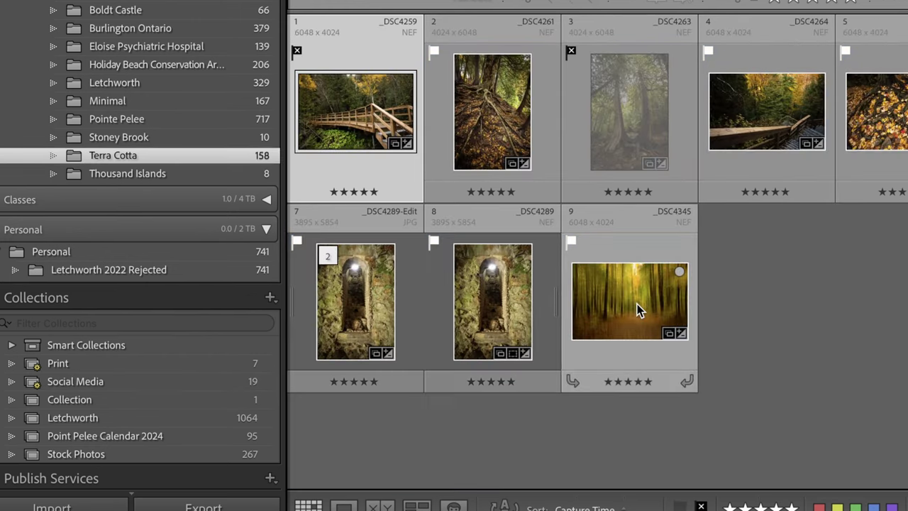
pyautogui.click(636, 309)
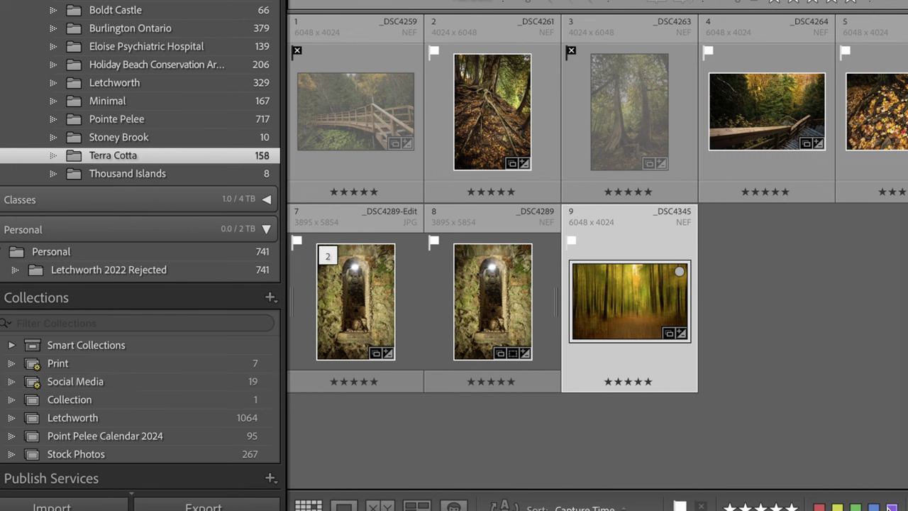
pyautogui.press('9')
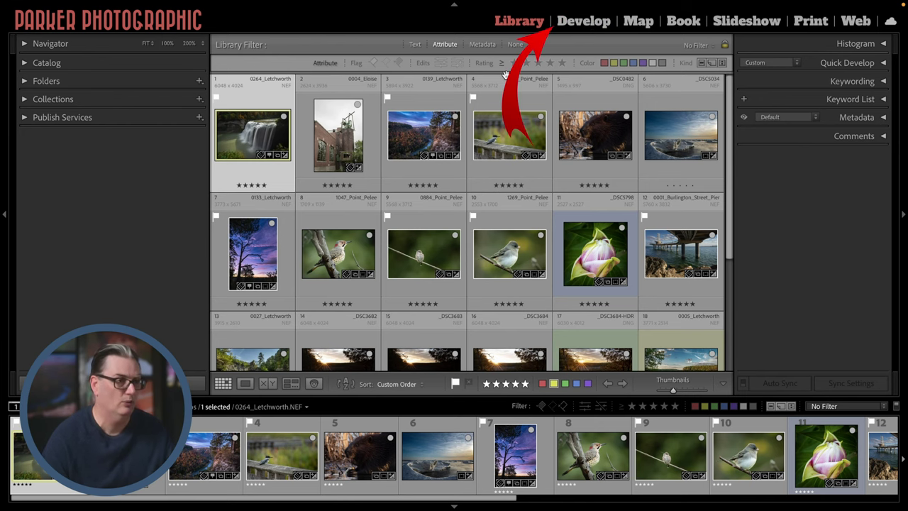
# Open the waterfall photo 0264_Letchworth in the Develop module and show the presets in Parker Photographic - Retro Collection
pyautogui.press('d')
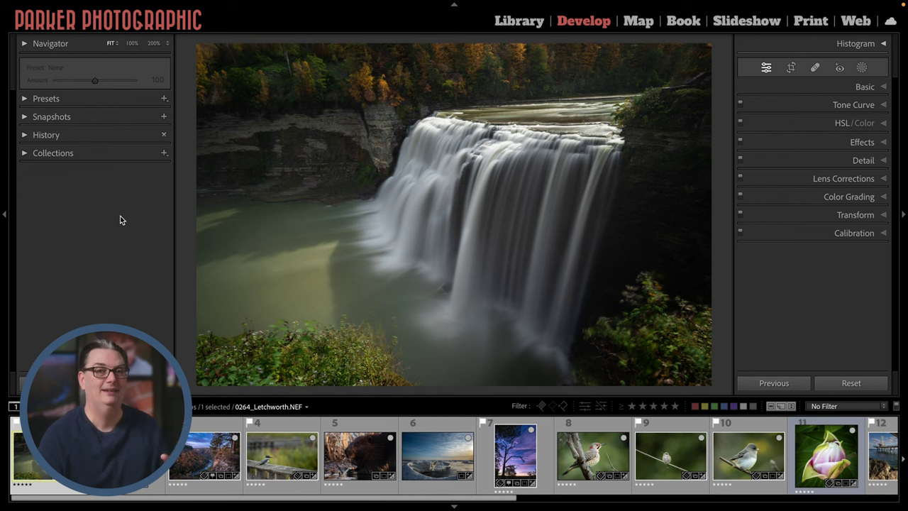
pyautogui.click(96, 98)
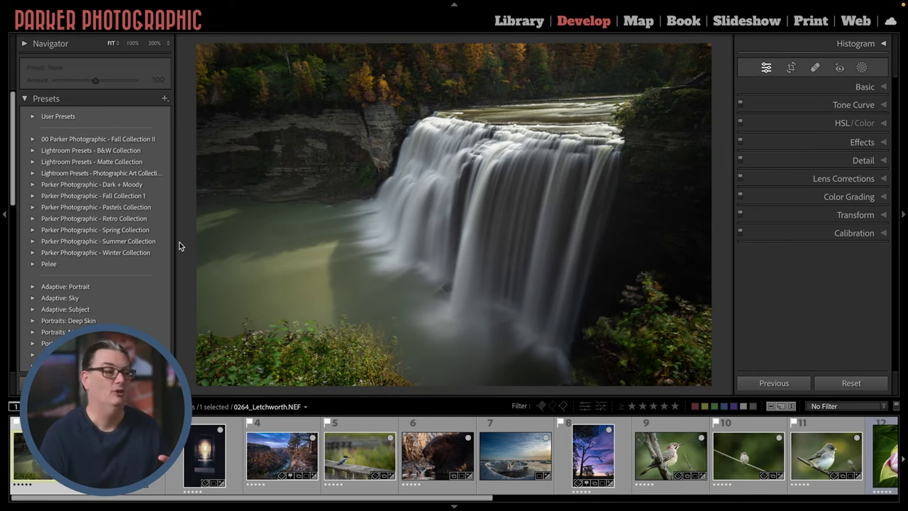
pyautogui.click(33, 219)
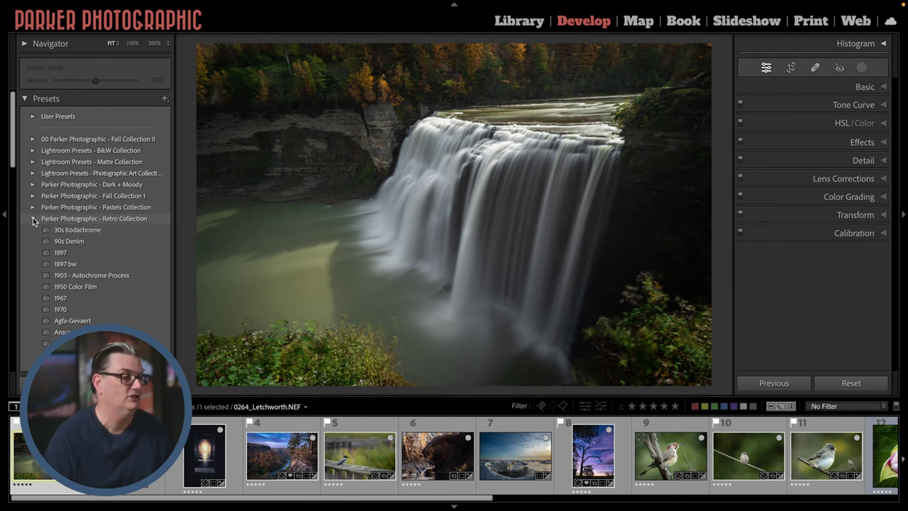
pyautogui.scroll(-3, 78, 255)
pyautogui.scroll(-2, 78, 259)
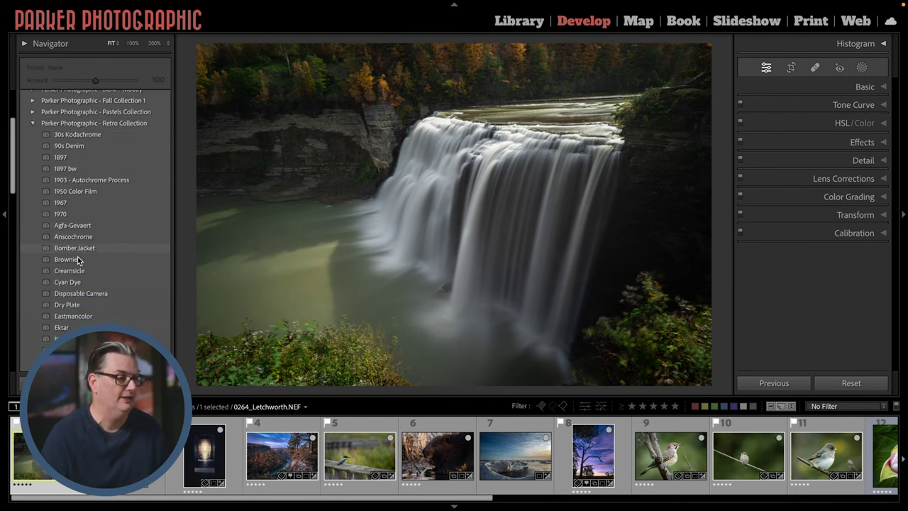
# Compare the before and after versions of the corridor photo 0009_Eloise side by side, and return to the single view
pyautogui.click(240, 453)
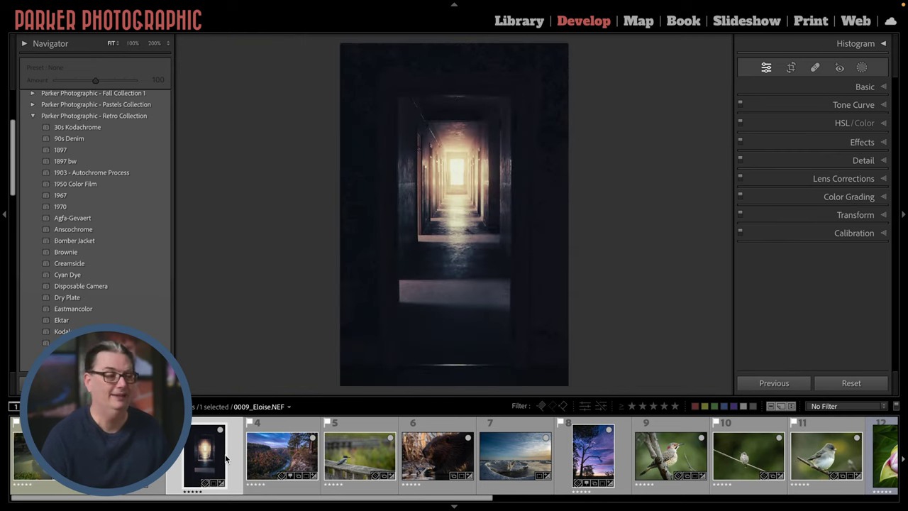
pyautogui.press('y')
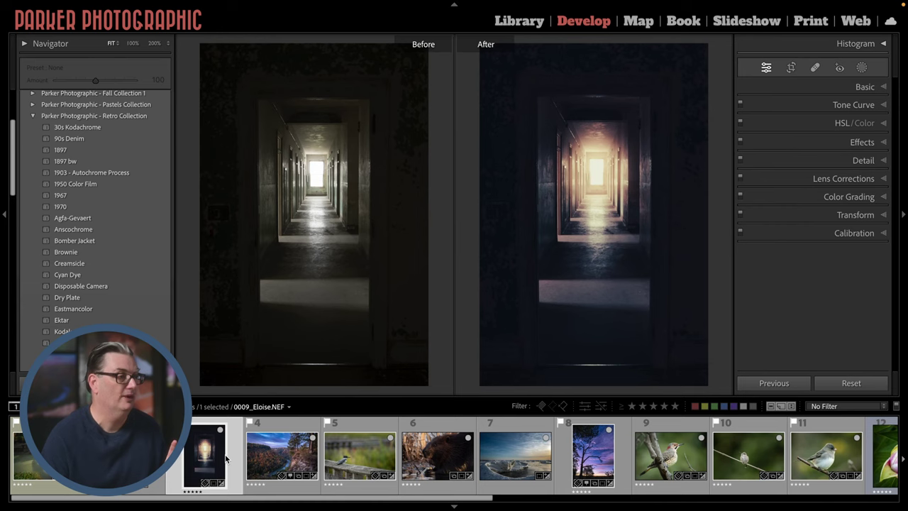
pyautogui.press('y')
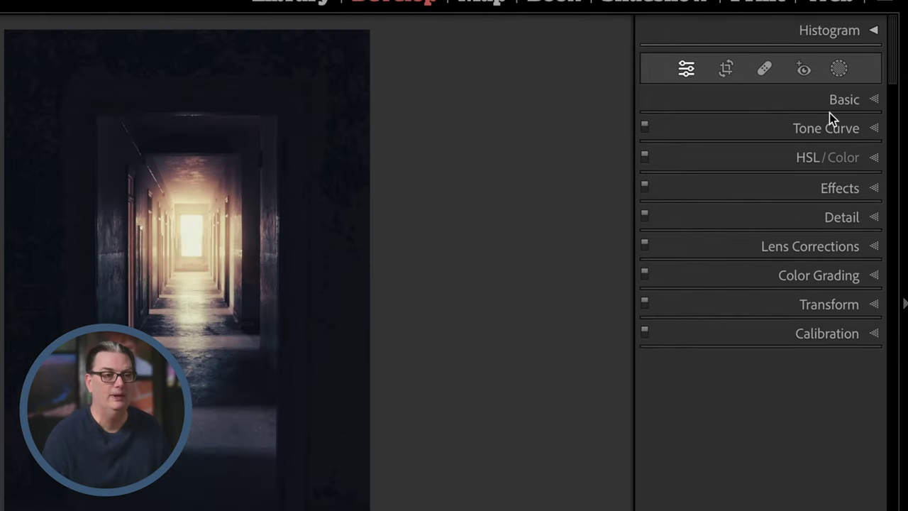
# Examine how different presets change the corridor photo's Basic adjustments
pyautogui.click(829, 106)
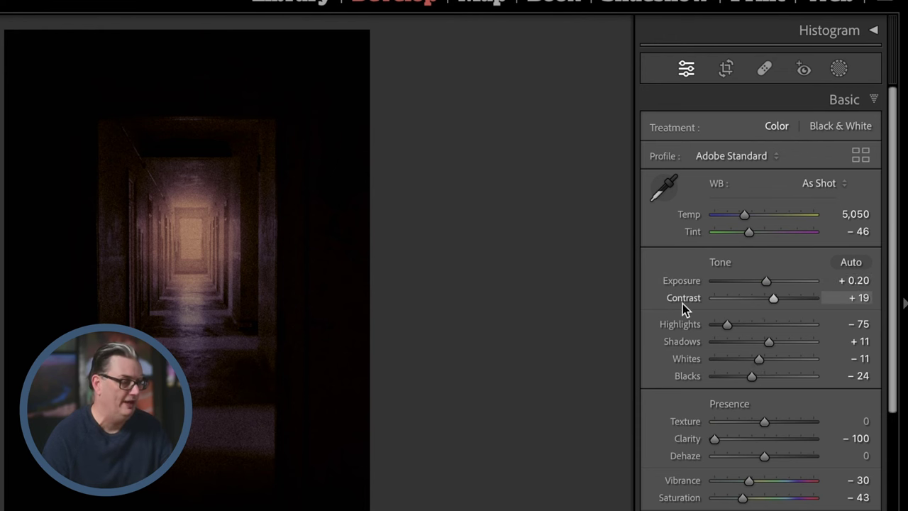
pyautogui.hotkey('ctrl', 'z')
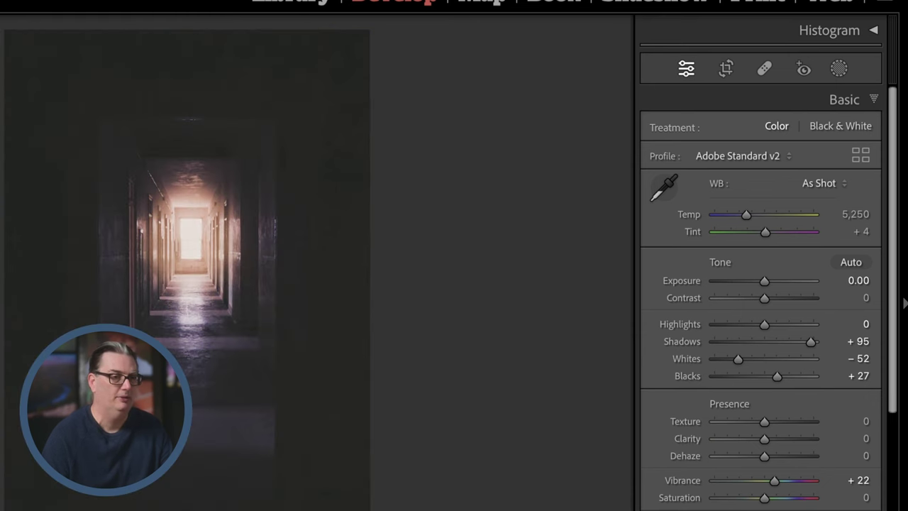
pyautogui.hotkey('ctrl', 'y')
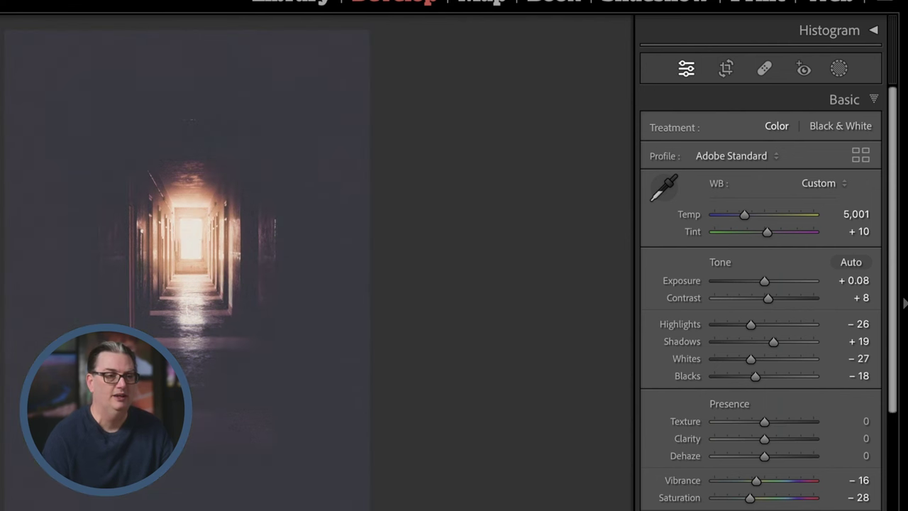
pyautogui.hotkey('ctrl', 'z')
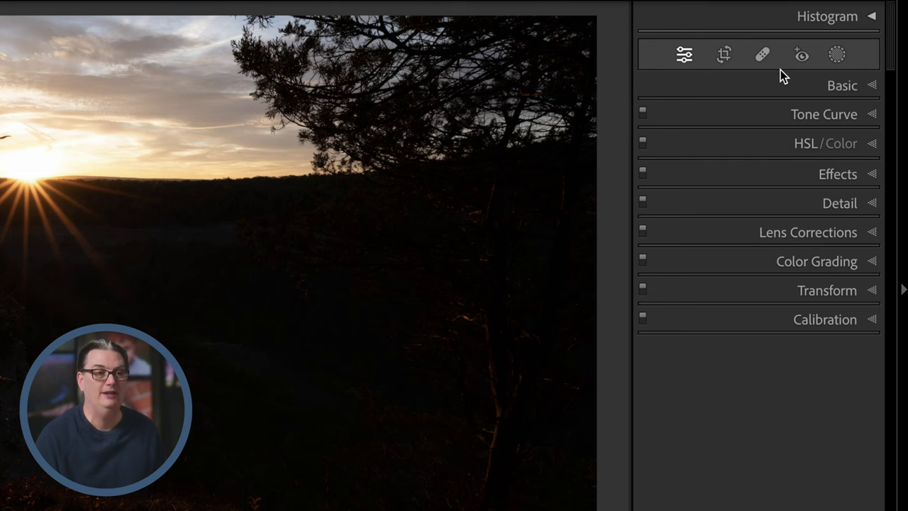
# Show the Histogram and the Basic adjustments for the dark sunset photo
pyautogui.click(837, 23)
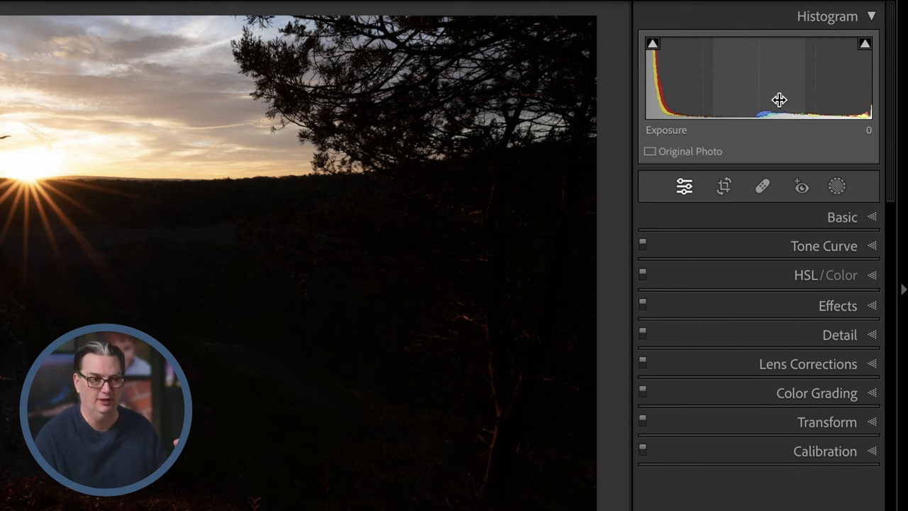
pyautogui.click(839, 219)
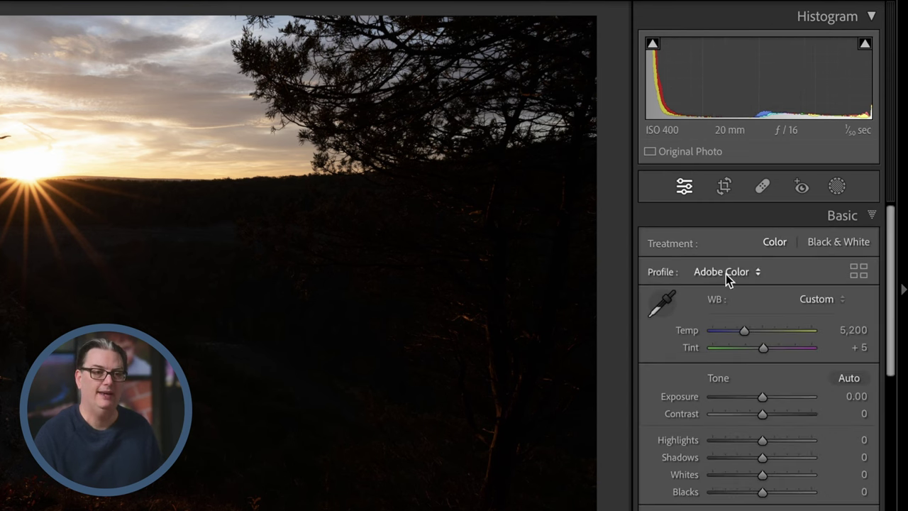
# Set the sunset photo's Shadows to +77, try Blacks at +16, and reset Blacks to 0
pyautogui.scroll(-2, 867, 350)
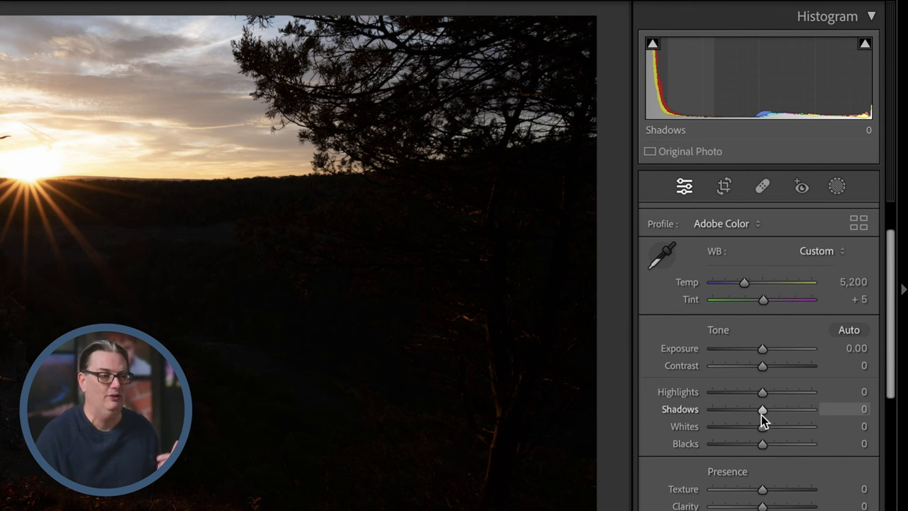
pyautogui.moveTo(763, 410); pyautogui.dragTo(801, 413)
pyautogui.moveTo(762, 444); pyautogui.dragTo(768, 444)
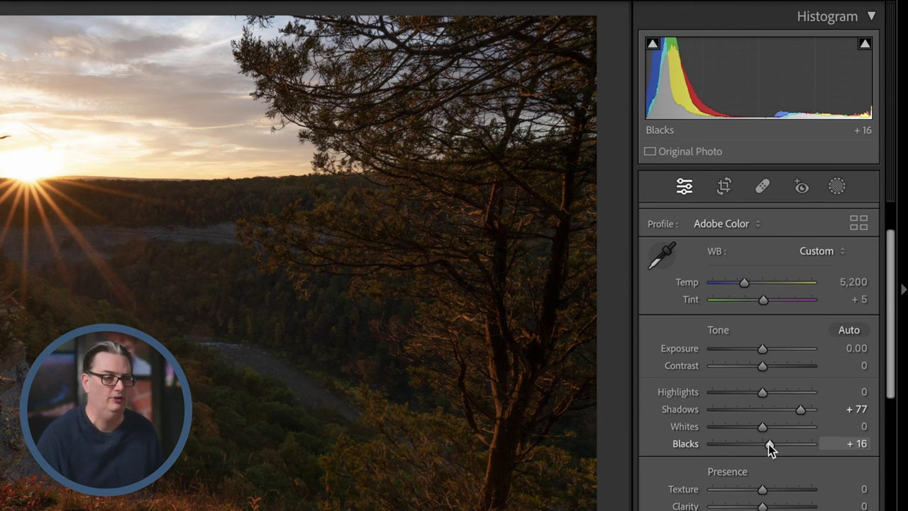
pyautogui.doubleClick(767, 444)
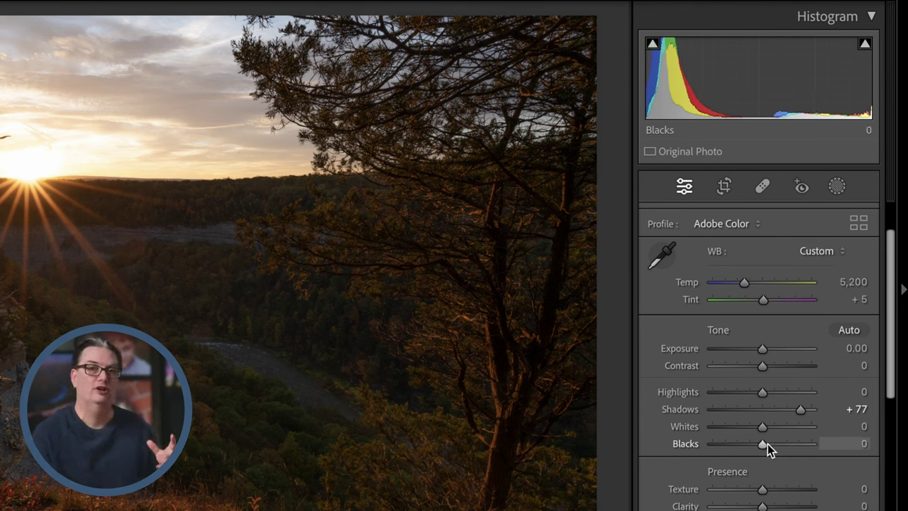
# Apply Auto tone to the sunset photo, and undo the Auto and Shadows adjustments
pyautogui.click(849, 331)
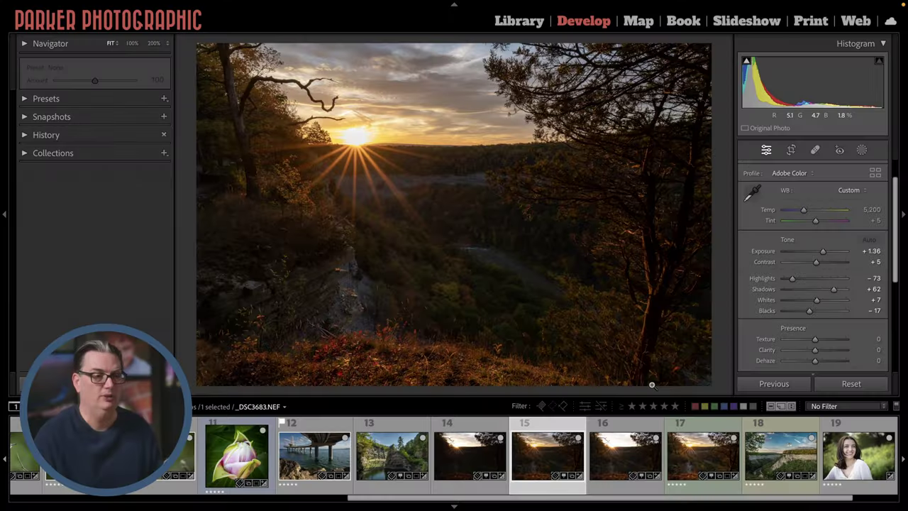
pyautogui.hotkey('ctrl', 'z')
pyautogui.hotkey('ctrl', 'z')
pyautogui.hotkey('ctrl', 'z')
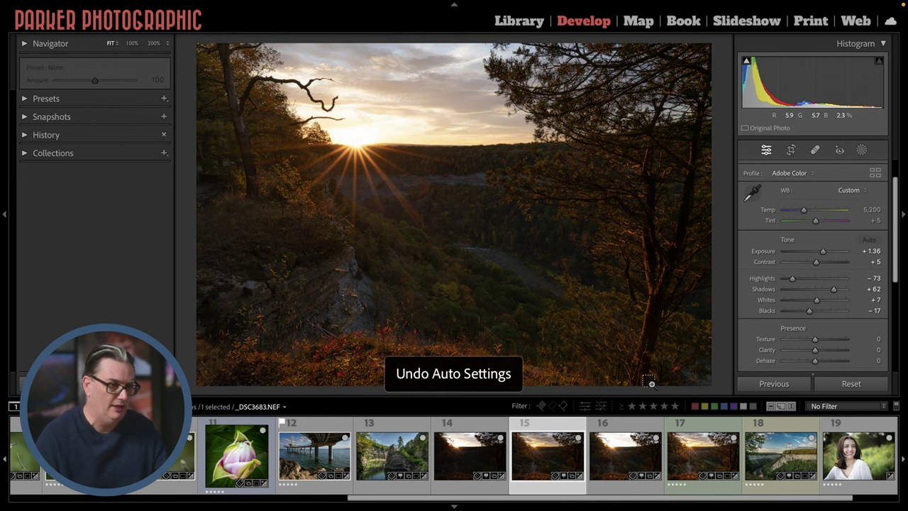
pyautogui.hotkey('ctrl', 'z')
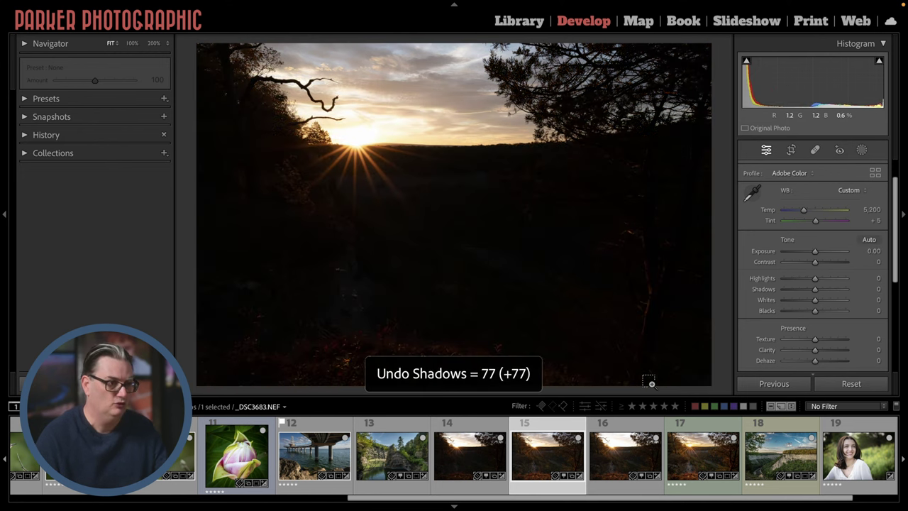
# Compare the three unedited exposures of the sunset scene, photos 14, 15 and 16 in the filmstrip
pyautogui.click(615, 426)
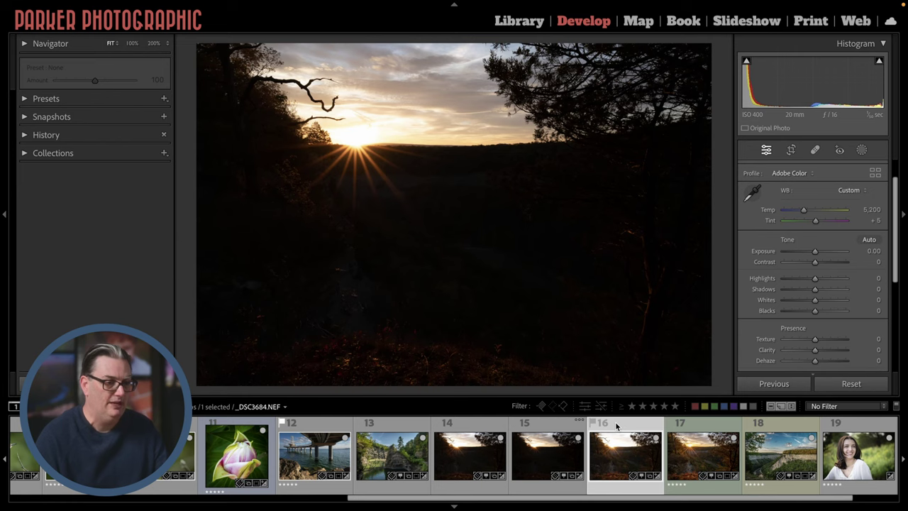
pyautogui.click(516, 423)
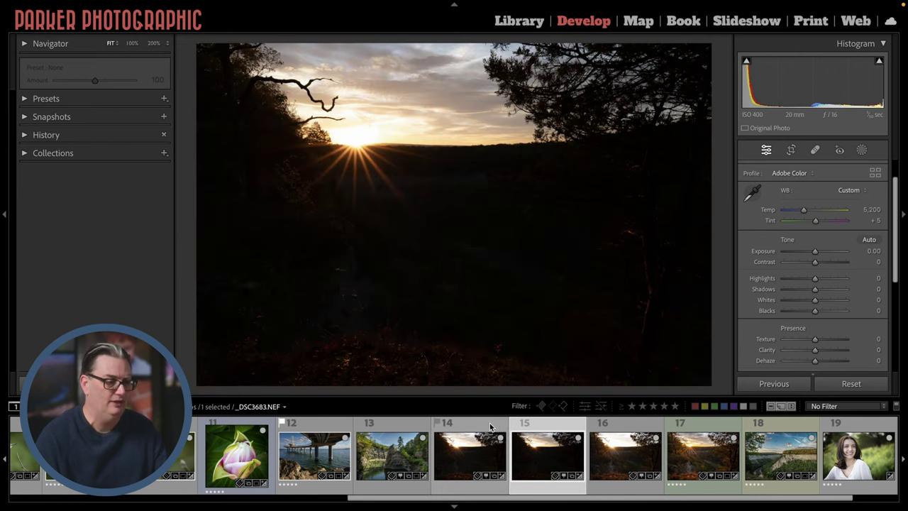
pyautogui.click(490, 423)
pyautogui.click(536, 426)
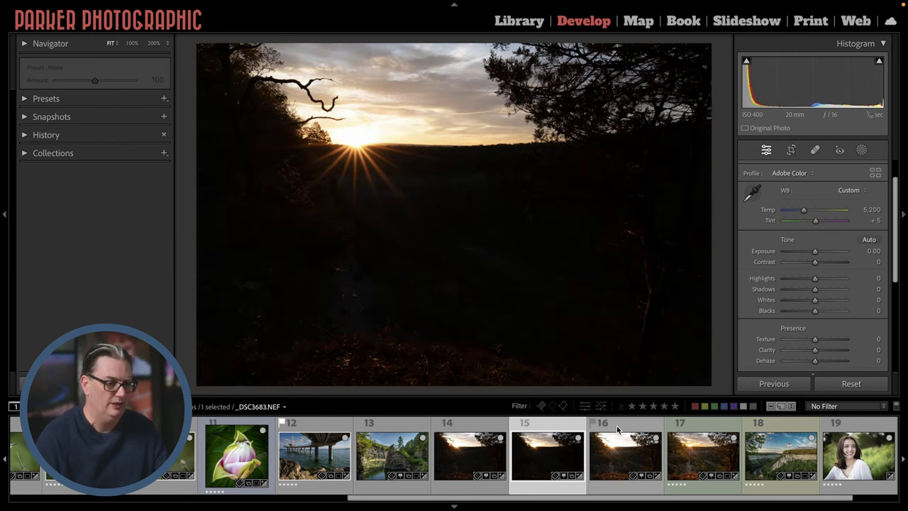
pyautogui.click(615, 425)
pyautogui.click(567, 426)
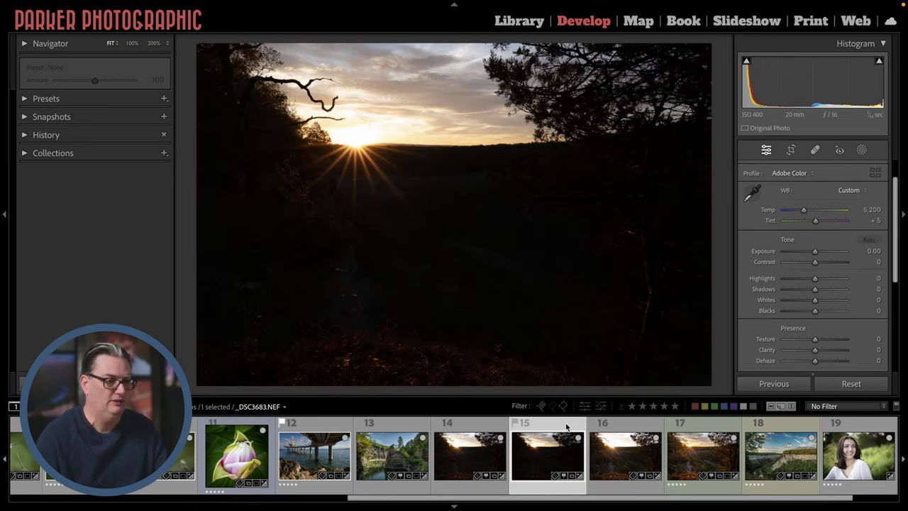
pyautogui.click(617, 425)
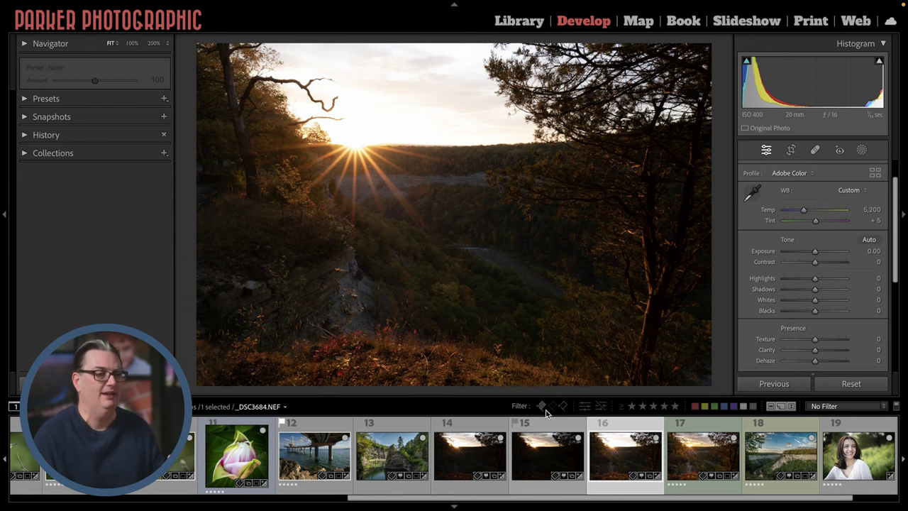
pyautogui.click(552, 430)
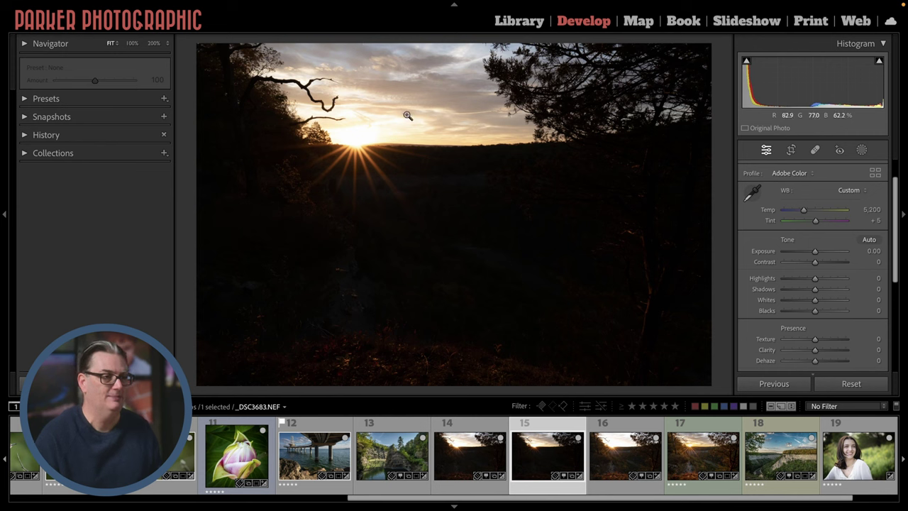
pyautogui.click(475, 428)
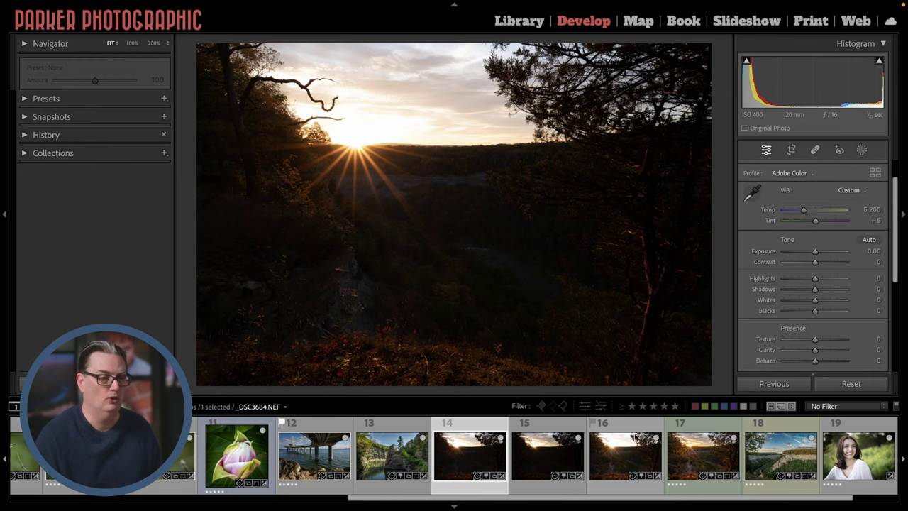
# Merge the three sunset exposures, photos 14, 15 and 16, into an HDR image
pyautogui.click(628, 427)
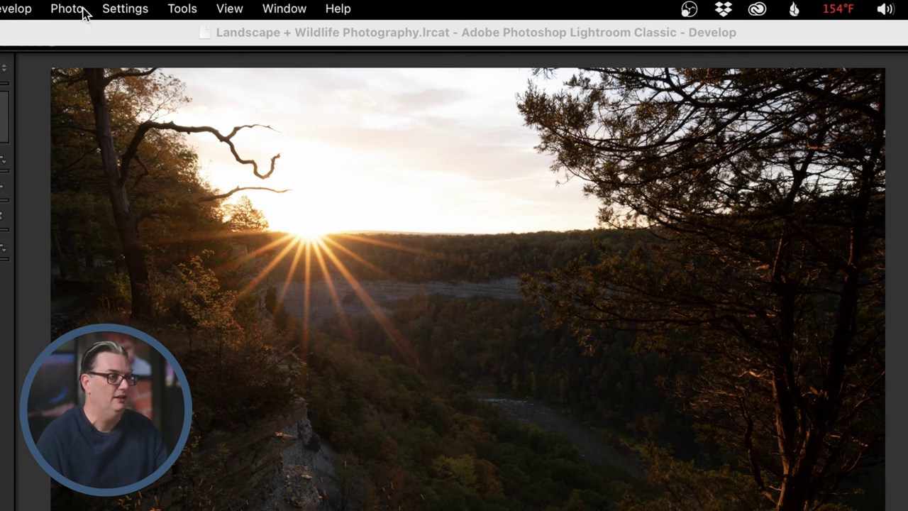
pyautogui.click(77, 9)
pyautogui.moveTo(96, 140)
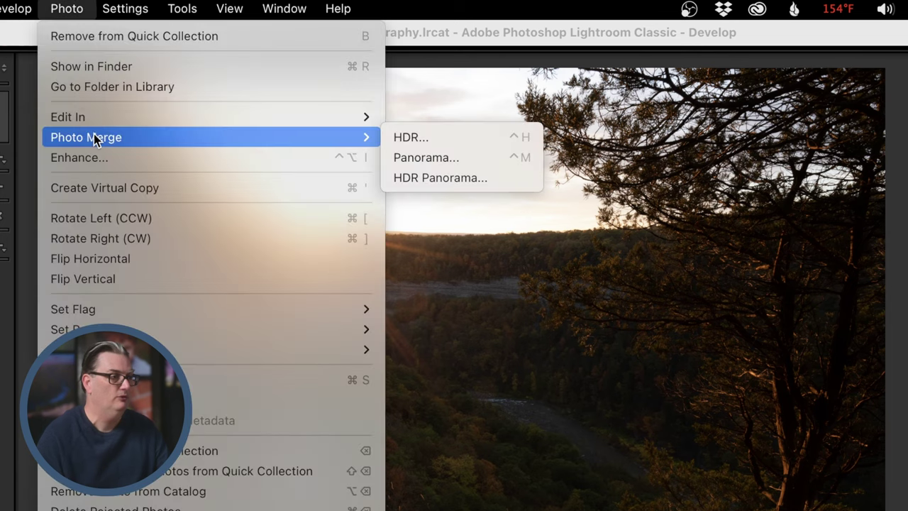
pyautogui.click(404, 137)
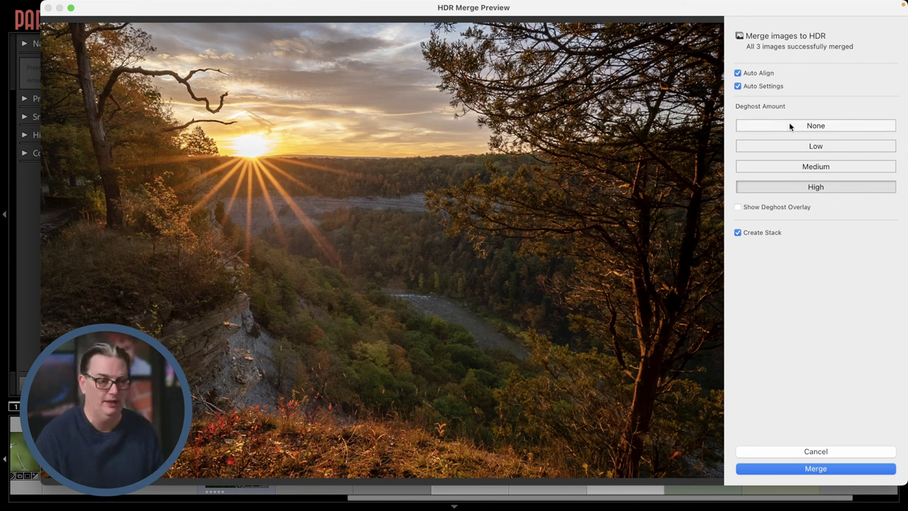
pyautogui.click(821, 467)
# Compare the merged HDR sunset, photo 17, with the single exposure in photo 15
pyautogui.click(714, 420)
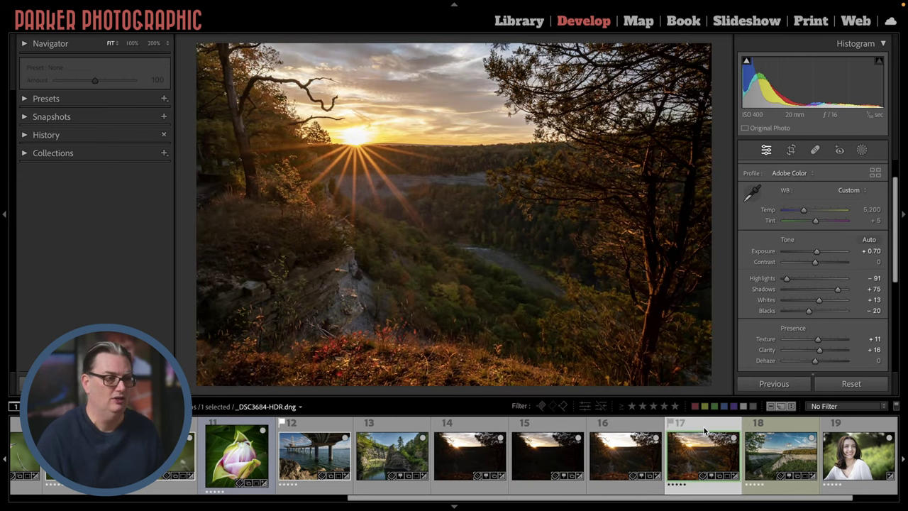
pyautogui.click(546, 426)
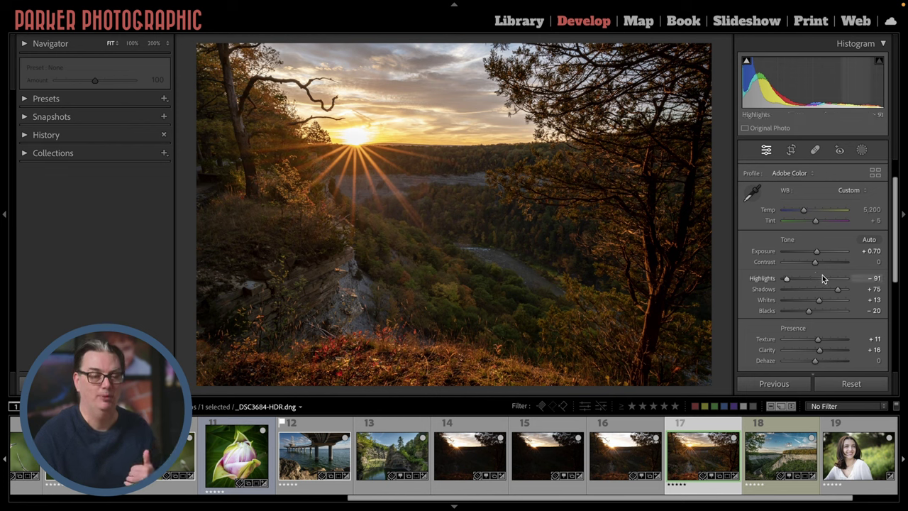
# Try the Black & White treatment on the HDR sunset photo, and switch it back to Color
pyautogui.scroll(2, 822, 274)
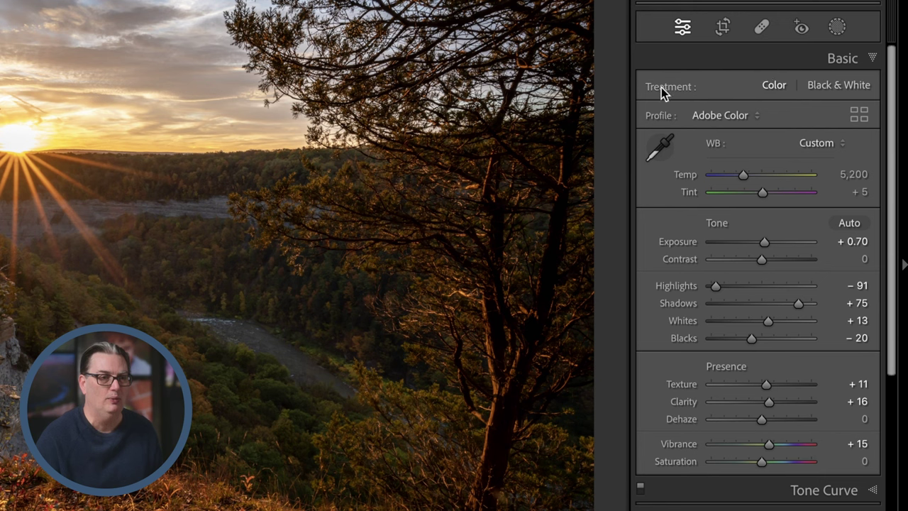
pyautogui.click(832, 84)
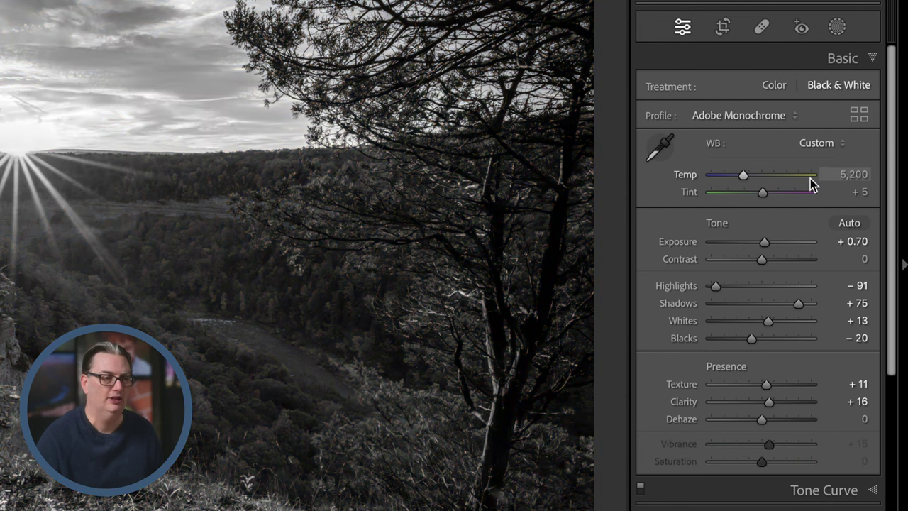
pyautogui.click(776, 86)
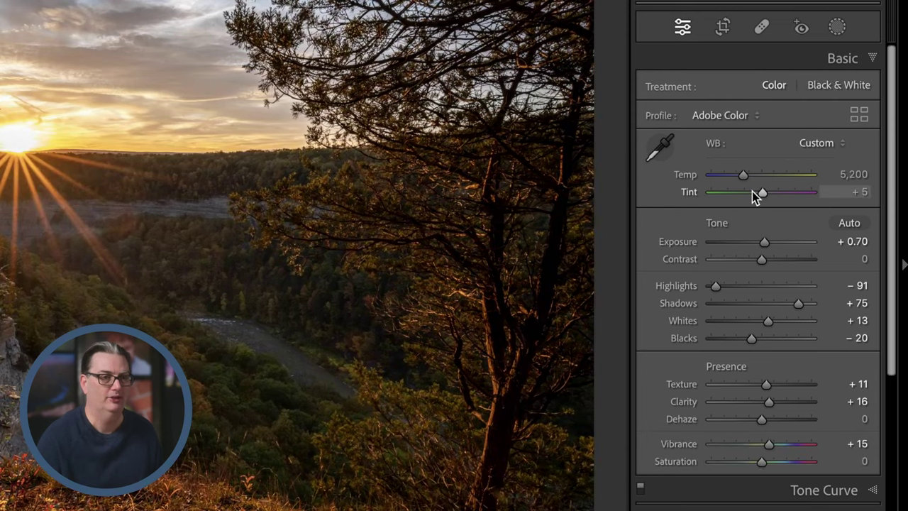
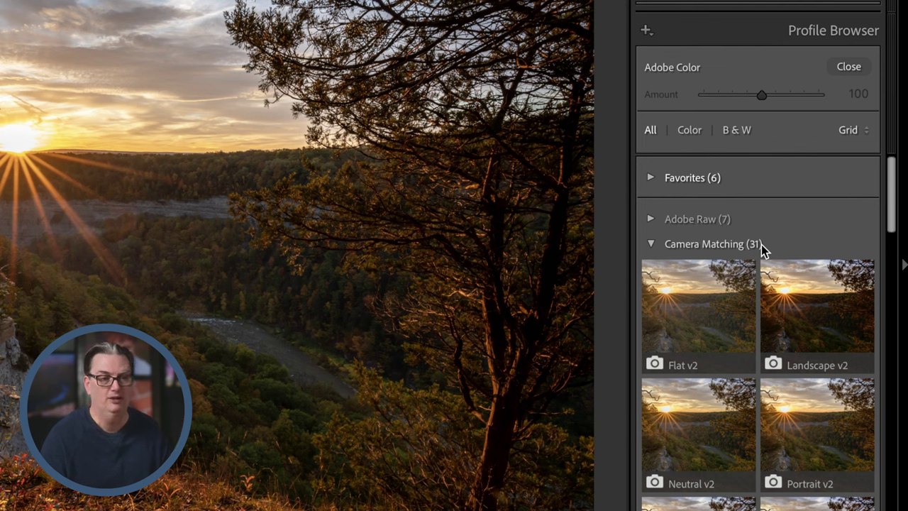
# Browse the Camera Matching profiles for the HDR sunset photo, and leave the Profile Browser without applying one
pyautogui.scroll(-3, 844, 224)
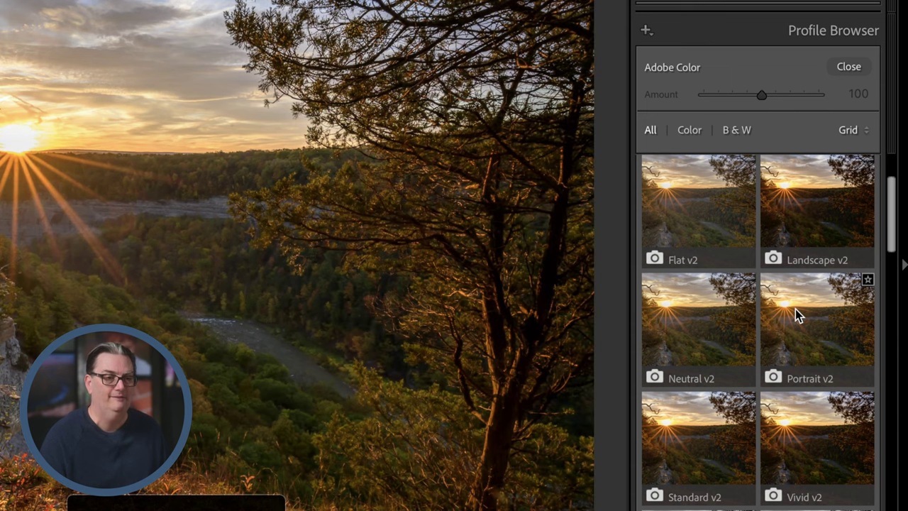
pyautogui.press('Escape')
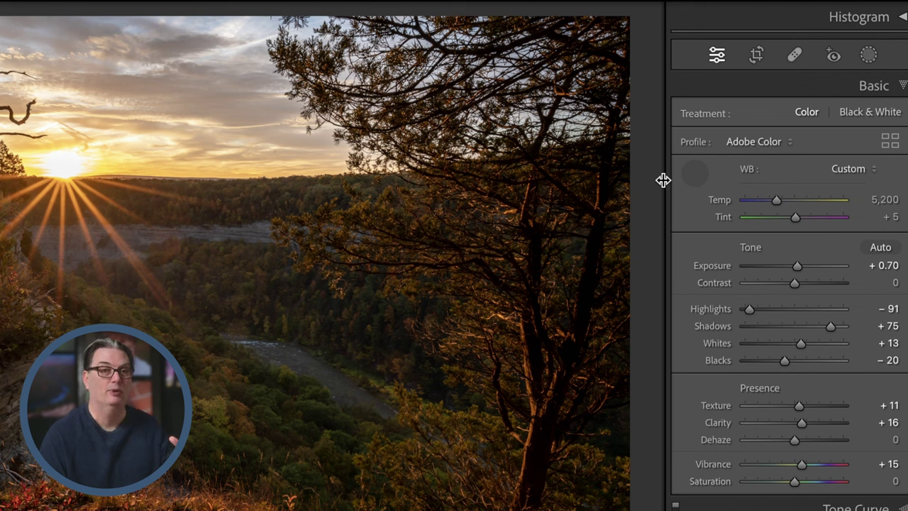
# Try sampling a neutral target in the sky for white balance, undo it, and put the White Balance Selector away
pyautogui.press('w')
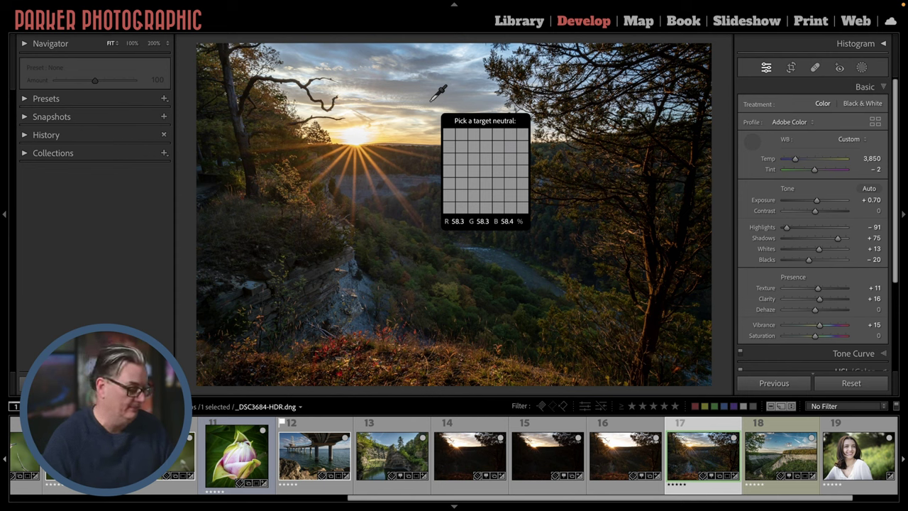
pyautogui.hotkey('ctrl', 'z')
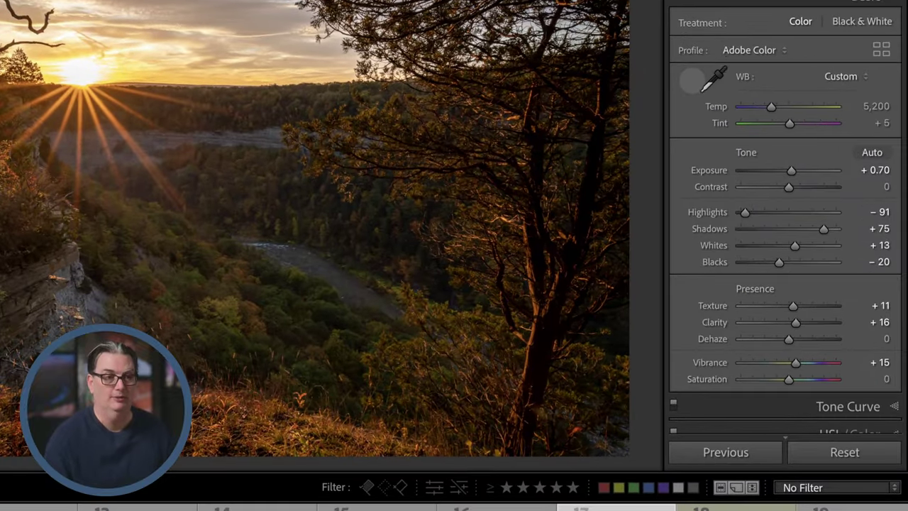
pyautogui.click(690, 80)
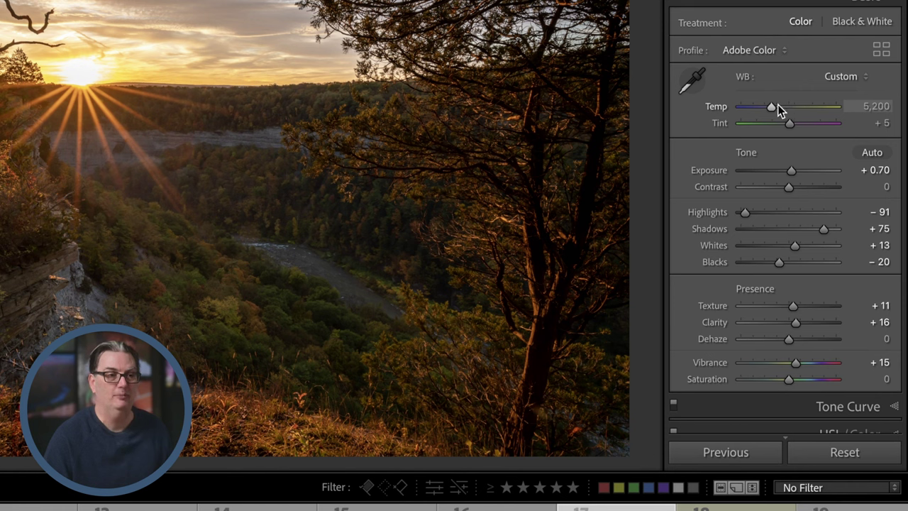
# Try a Temp of about 4,000 and a Tint of −20 on the HDR photo, undoing each change
pyautogui.moveTo(771, 107)
pyautogui.mouseDown()
pyautogui.moveTo(785, 107)
pyautogui.moveTo(760, 111)
pyautogui.mouseUp()
pyautogui.hotkey('ctrl', 'z')
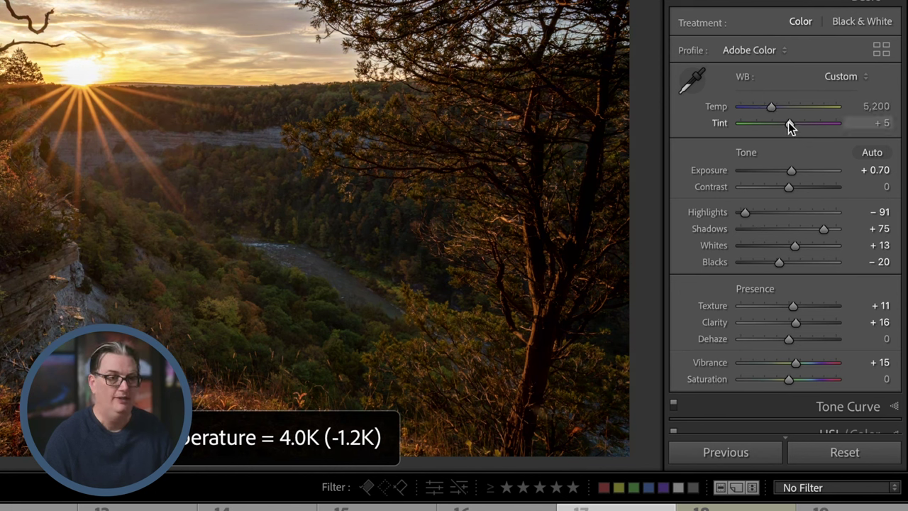
pyautogui.moveTo(790, 126)
pyautogui.mouseDown()
pyautogui.moveTo(798, 126)
pyautogui.moveTo(782, 126)
pyautogui.mouseUp()
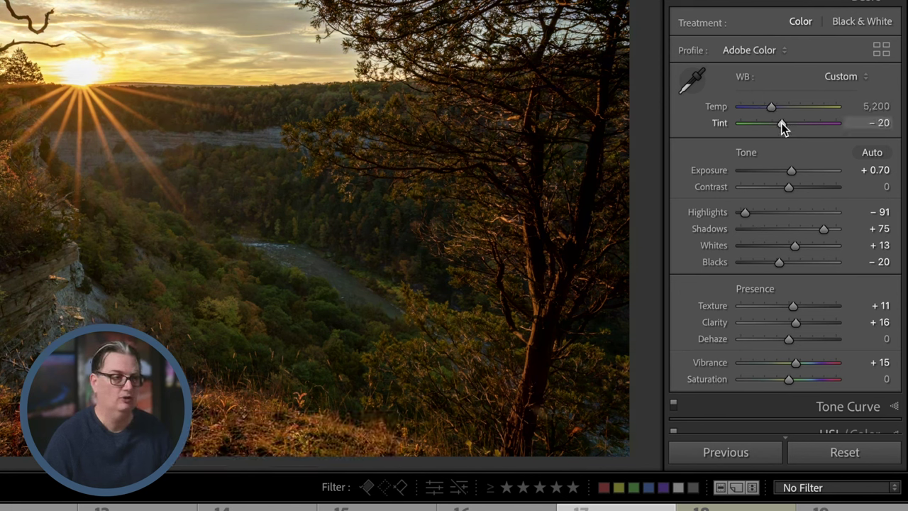
pyautogui.hotkey('ctrl', 'z')
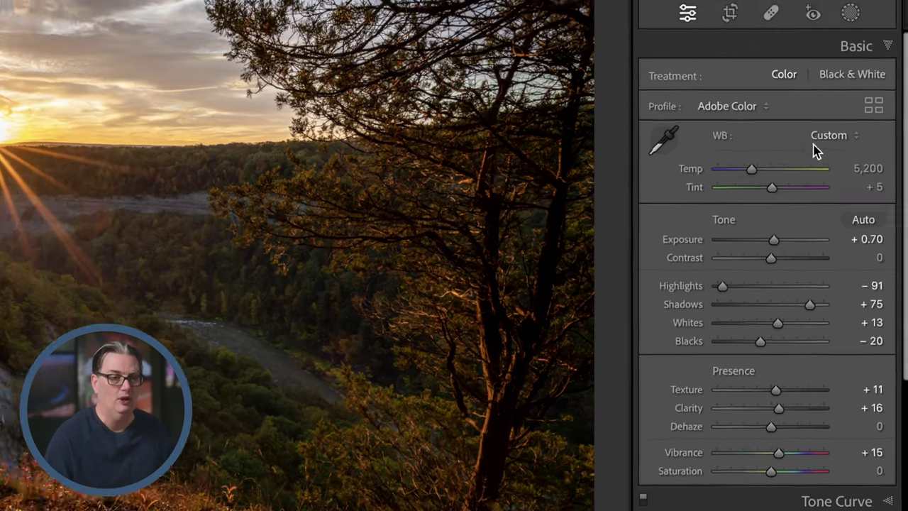
# Show the available white balance presets for the HDR photo without choosing one
pyautogui.click(841, 76)
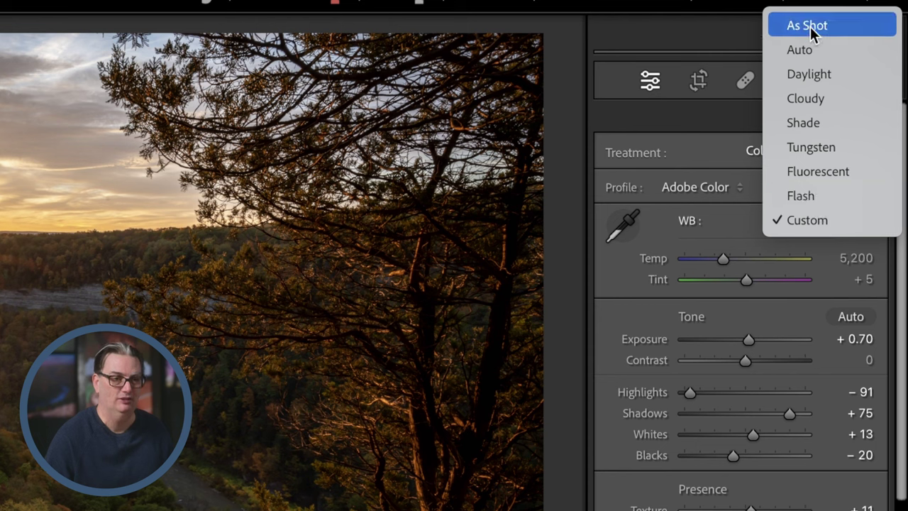
pyautogui.click(760, 210)
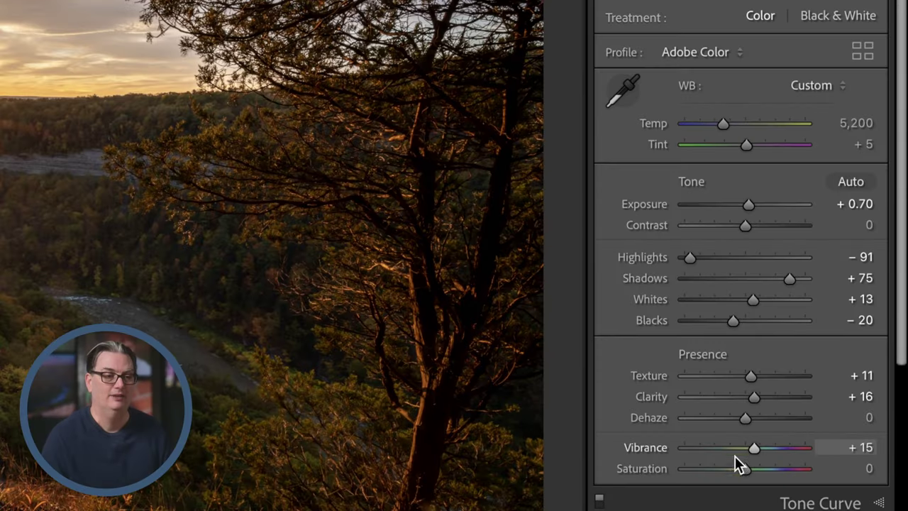
# Try Saturation near its maximum and at −100 on the HDR photo, and reset it to 0
pyautogui.moveTo(749, 470); pyautogui.dragTo(803, 477)
pyautogui.moveTo(808, 471); pyautogui.dragTo(728, 446)
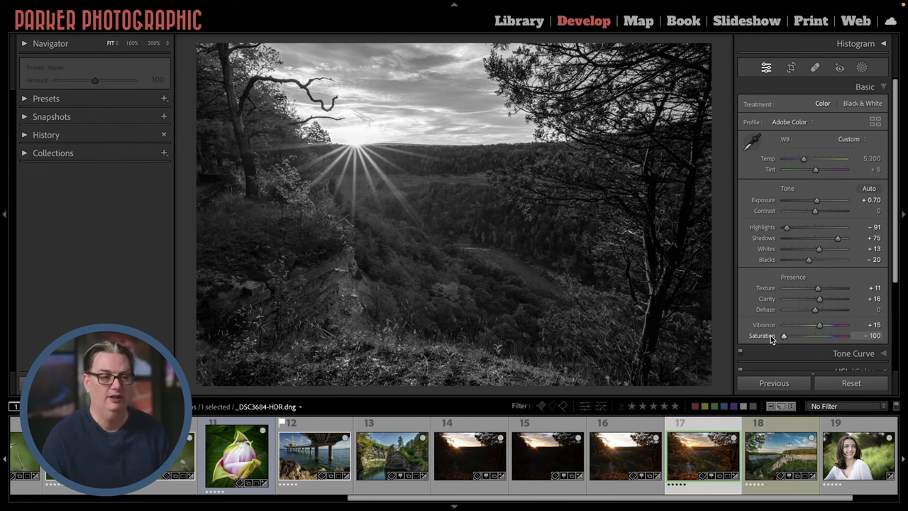
pyautogui.doubleClick(762, 336)
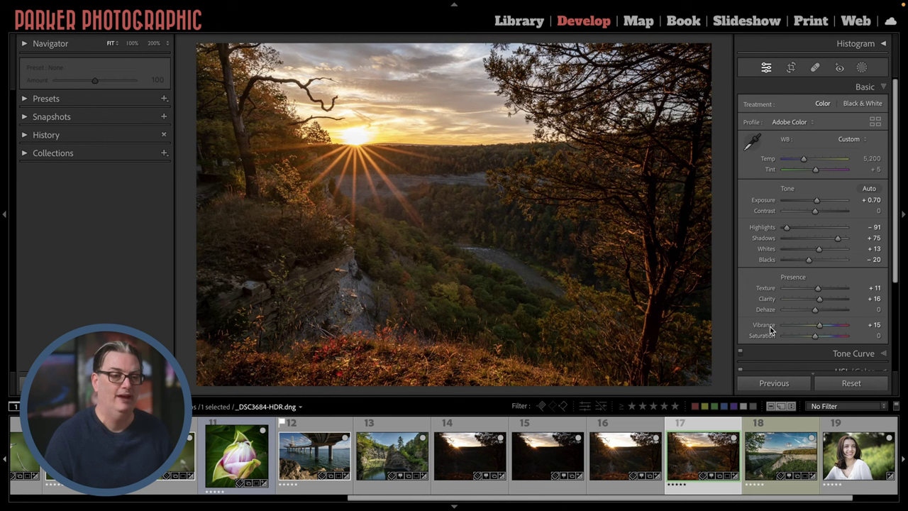
# Try Vibrance at +100 and near its minimum on the HDR photo
pyautogui.moveTo(819, 326); pyautogui.dragTo(846, 327)
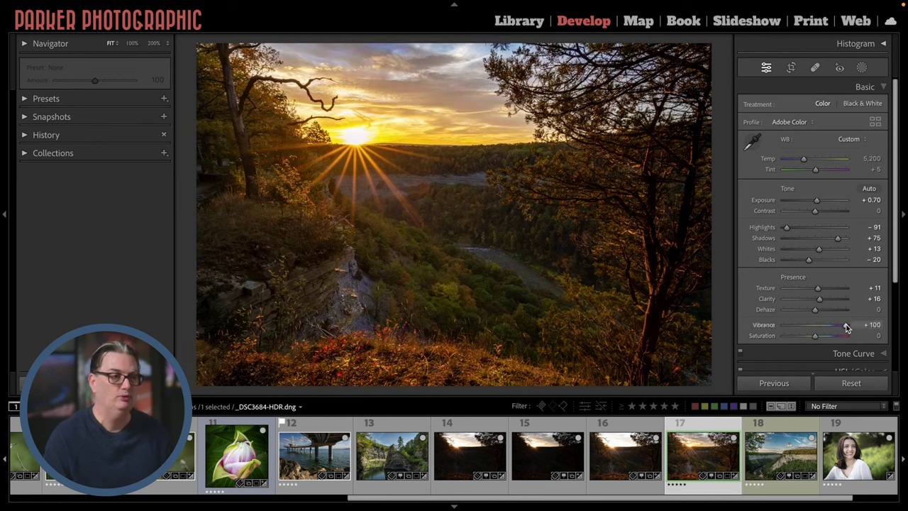
pyautogui.moveTo(847, 327); pyautogui.dragTo(781, 327)
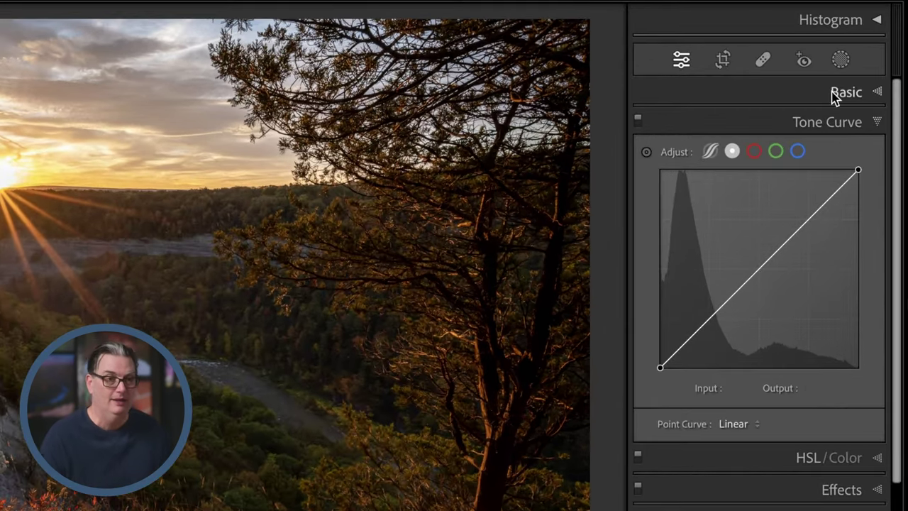
# Add a midtone point to the Tone Curve, raise it to 118/152, and return it near the diagonal at 131/132
pyautogui.click(835, 98)
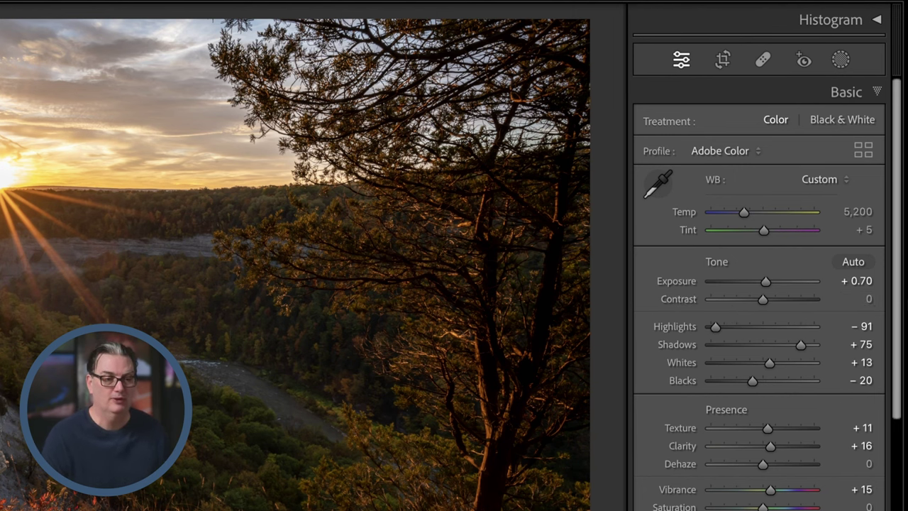
pyautogui.hotkey('ctrl', '2')
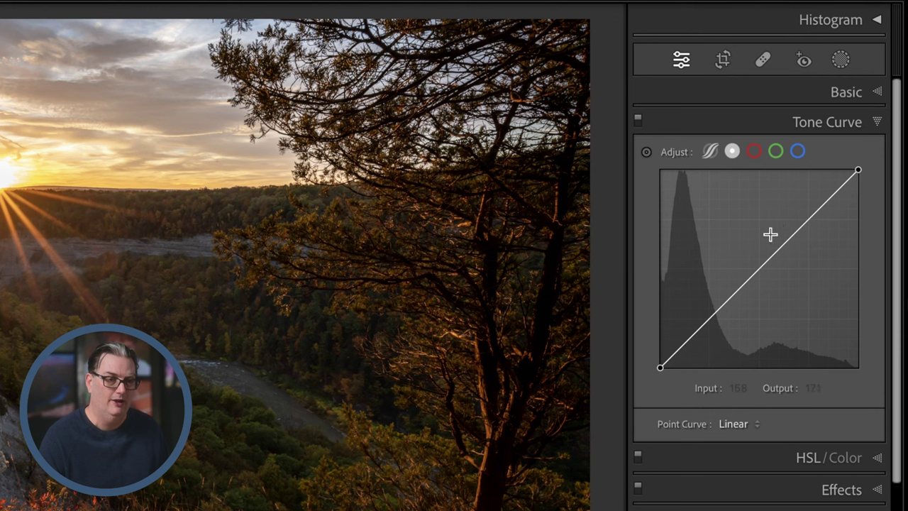
pyautogui.click(760, 268)
pyautogui.moveTo(760, 268); pyautogui.dragTo(752, 251)
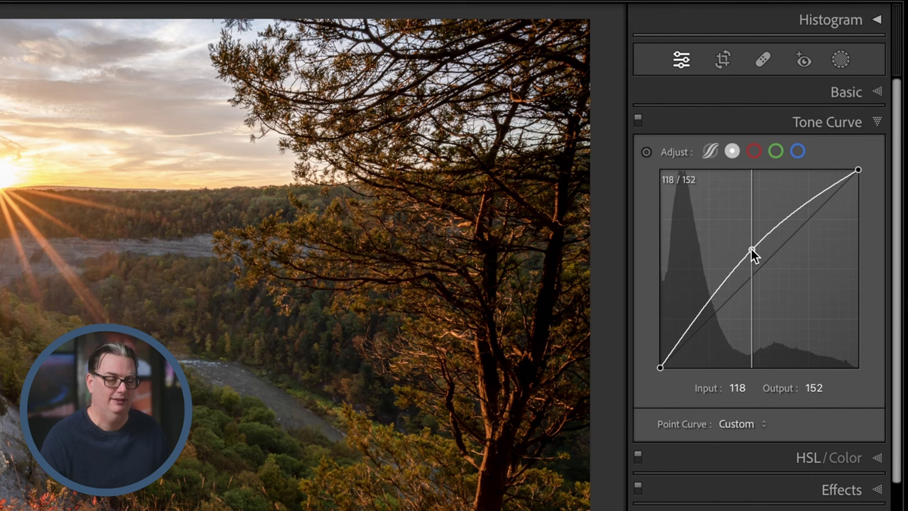
pyautogui.moveTo(751, 252)
pyautogui.mouseDown()
pyautogui.moveTo(744, 243)
pyautogui.moveTo(778, 296)
pyautogui.moveTo(761, 264)
pyautogui.mouseUp()
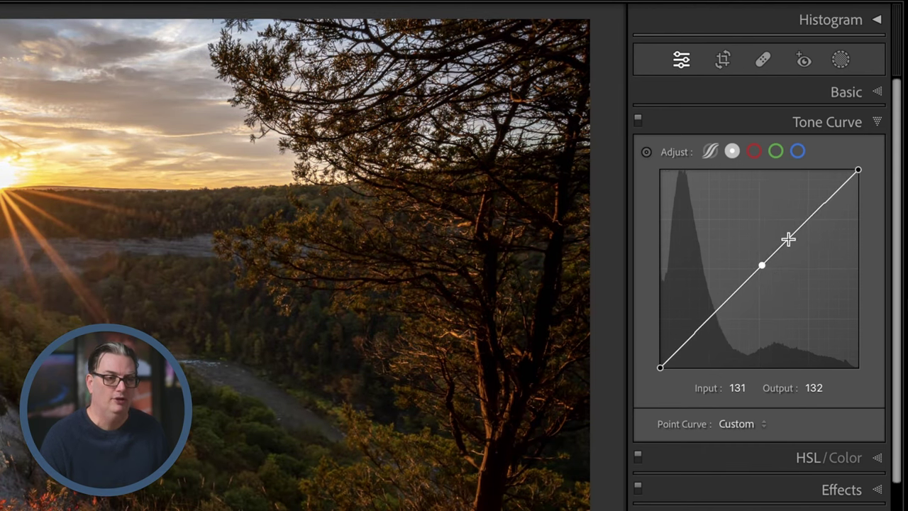
# Form an S-shaped tone curve by adding a highlight point raised to 184/198 and a shadow point lowered to 70/54
pyautogui.click(806, 220)
pyautogui.click(708, 318)
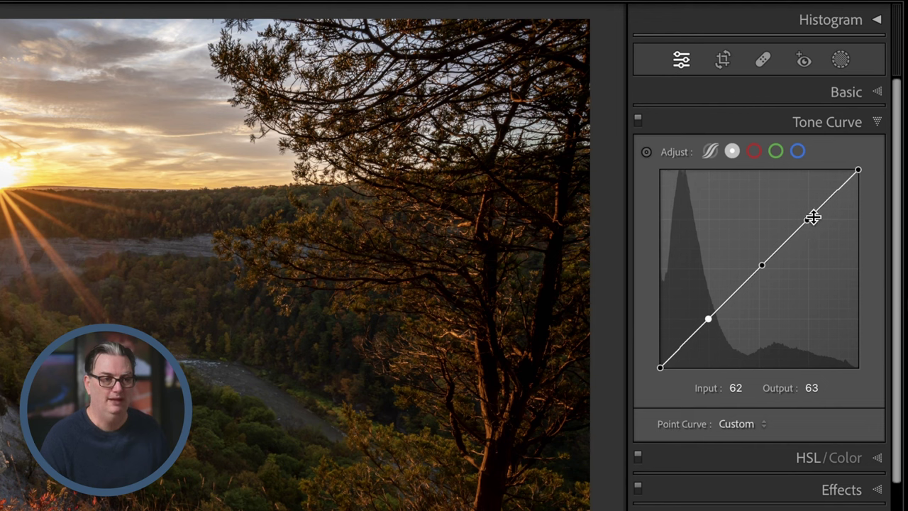
pyautogui.moveTo(808, 218); pyautogui.dragTo(802, 213)
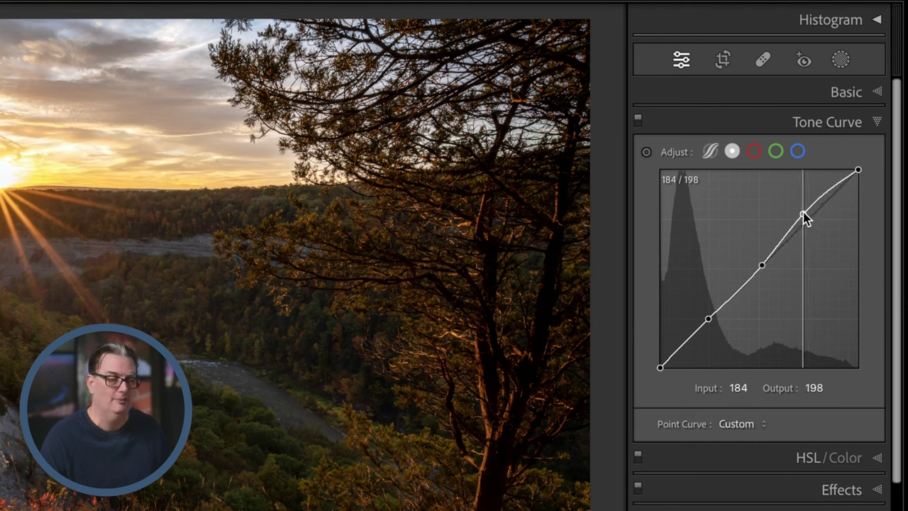
pyautogui.click(708, 320)
pyautogui.moveTo(708, 319); pyautogui.dragTo(714, 327)
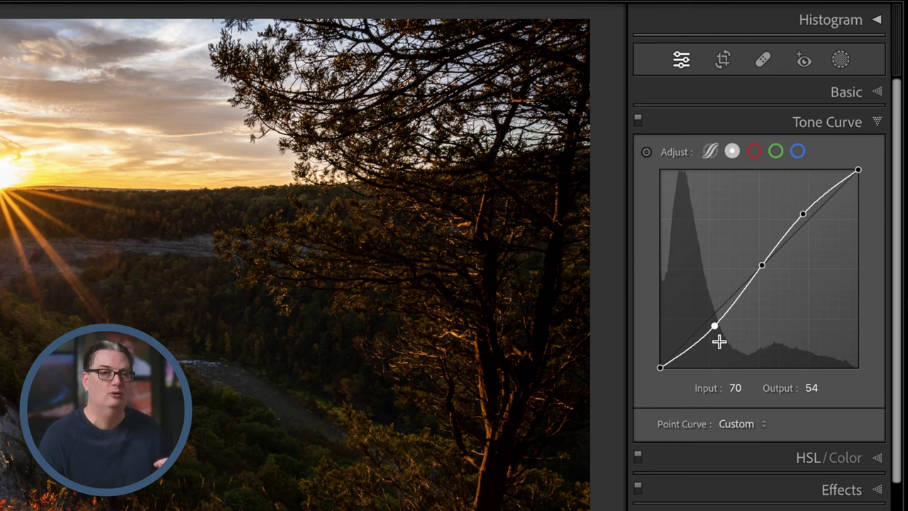
# Try lowering the shadow point to 76/45, and soften the S-curve by raising it and setting the highlight point to 186/196
pyautogui.moveTo(715, 330); pyautogui.dragTo(719, 334)
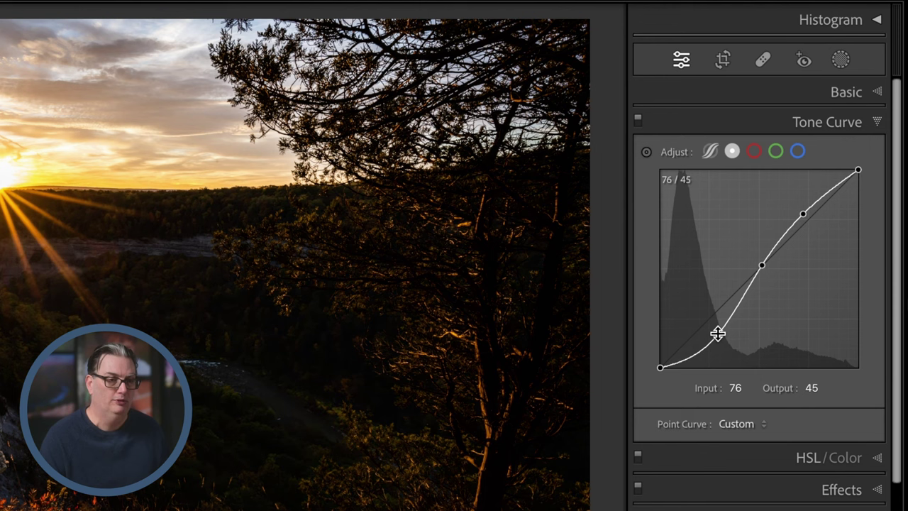
pyautogui.moveTo(802, 213); pyautogui.dragTo(800, 208)
pyautogui.moveTo(718, 324)
pyautogui.mouseDown()
pyautogui.moveTo(719, 332)
pyautogui.moveTo(720, 312)
pyautogui.mouseUp()
pyautogui.moveTo(800, 208); pyautogui.dragTo(805, 214)
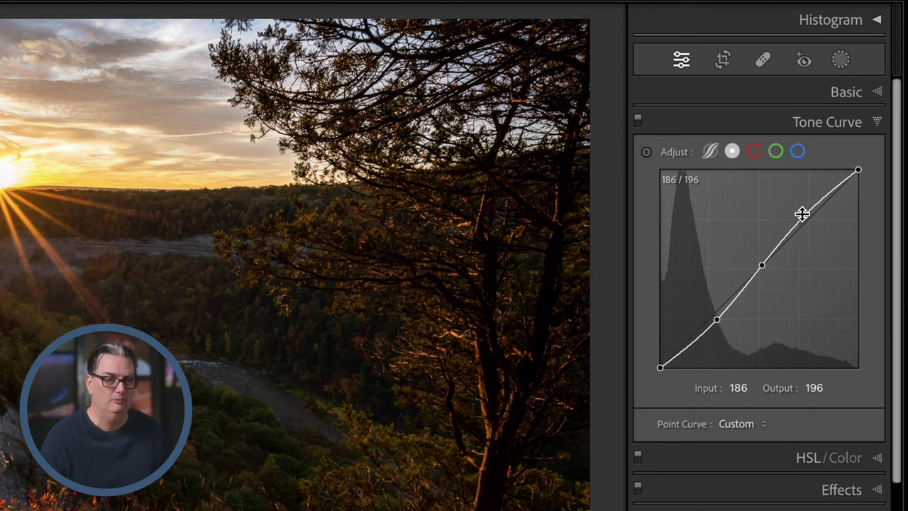
# Show the separate red, green and blue channel tone curves, and return to the red channel
pyautogui.click(732, 151)
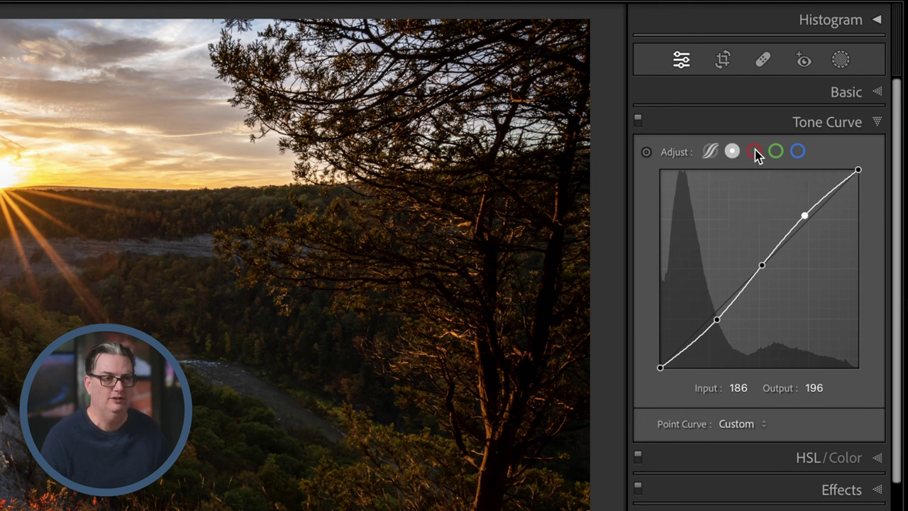
pyautogui.click(754, 151)
pyautogui.click(775, 151)
pyautogui.click(798, 153)
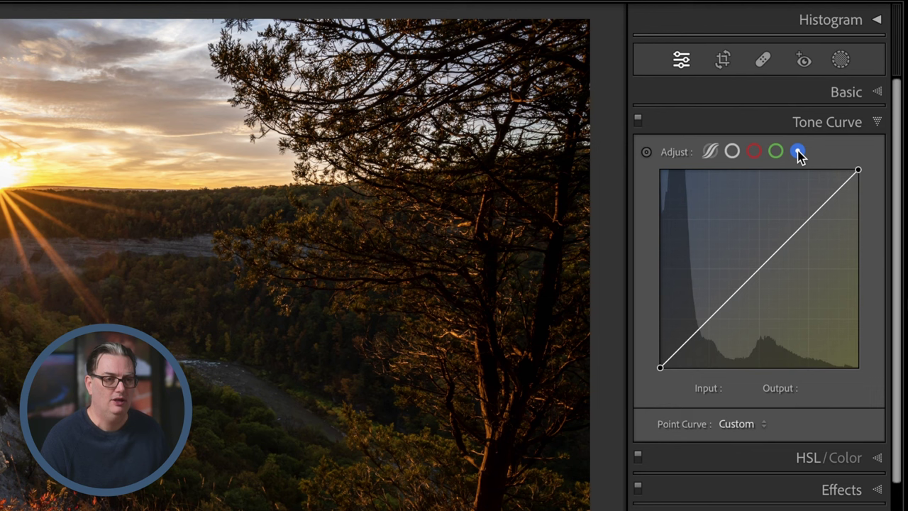
pyautogui.click(753, 152)
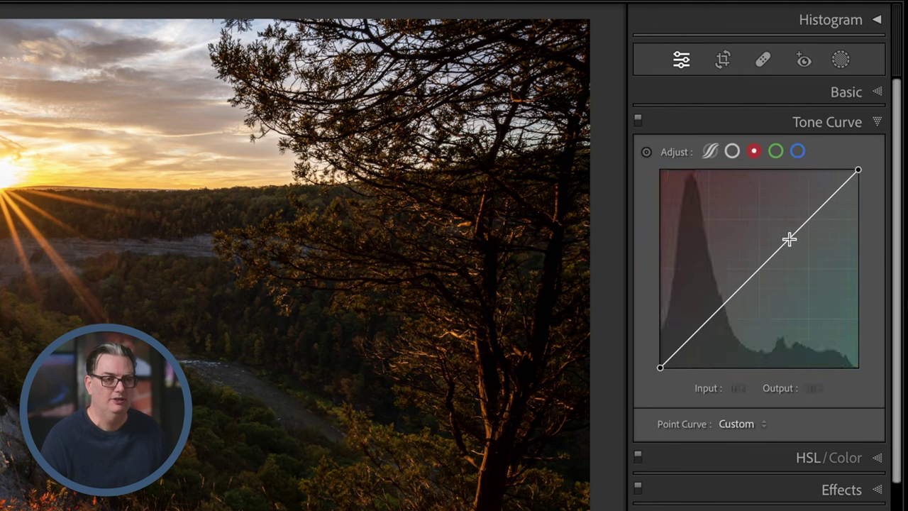
# Try reshaping the red channel tone curve with four points, raising the highlights and placing the shadow point at 65/65
pyautogui.moveTo(781, 247); pyautogui.dragTo(773, 235)
pyautogui.moveTo(814, 197); pyautogui.dragTo(813, 190)
pyautogui.moveTo(756, 251); pyautogui.dragTo(758, 259)
pyautogui.moveTo(717, 326); pyautogui.dragTo(710, 317)
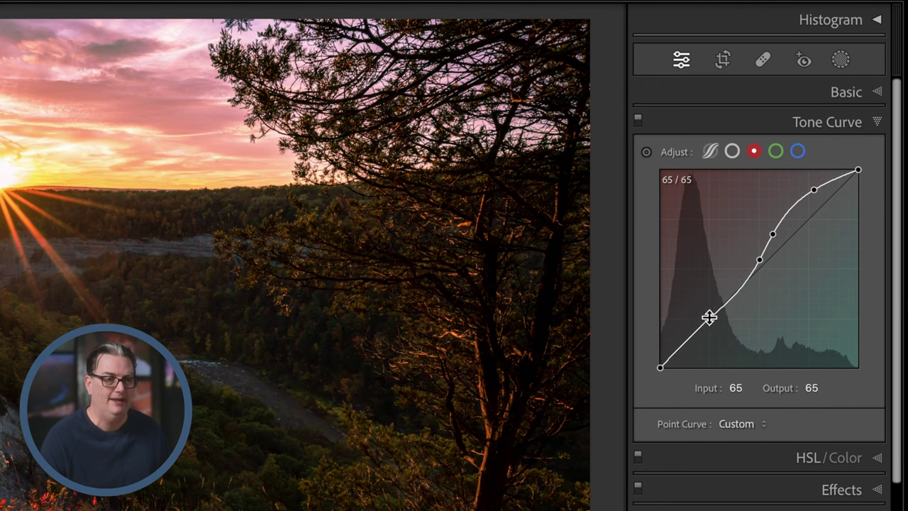
# Reset the point curve to Linear and return to the combined RGB channel curve
pyautogui.rightClick(785, 218)
pyautogui.click(852, 251)
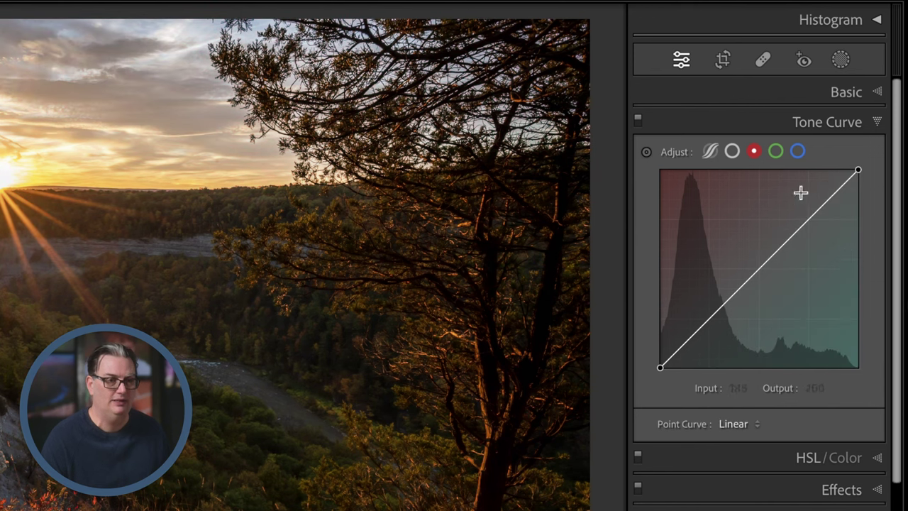
pyautogui.click(733, 151)
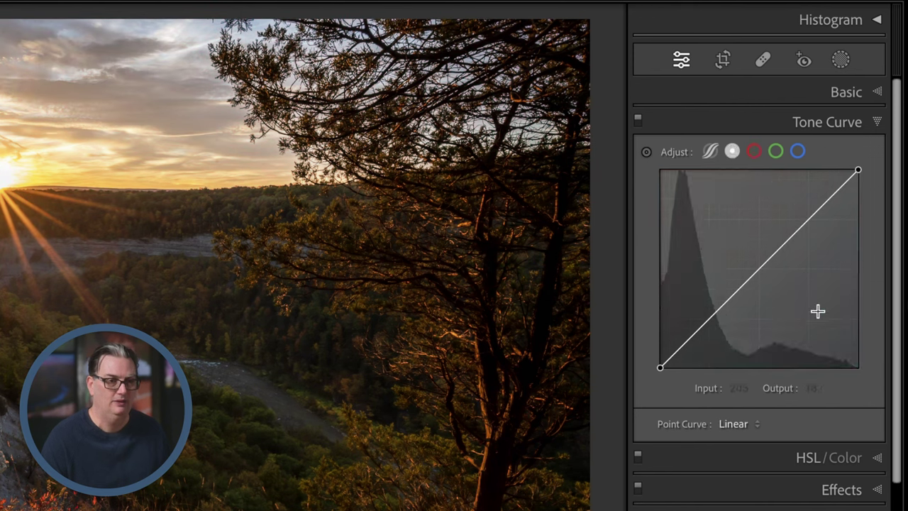
# Try shifting the Red hue up and adjusting the Orange hue in HSL / Color, resetting each one
pyautogui.click(837, 126)
pyautogui.click(760, 159)
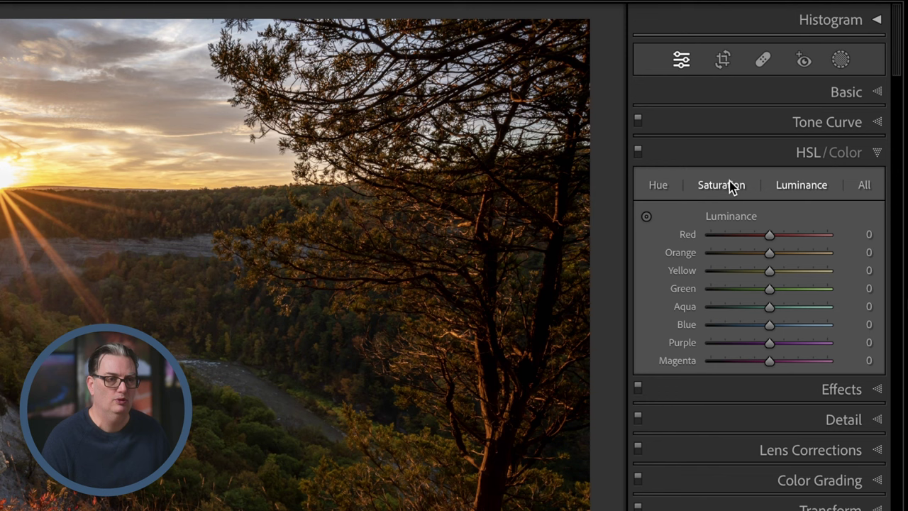
pyautogui.click(654, 185)
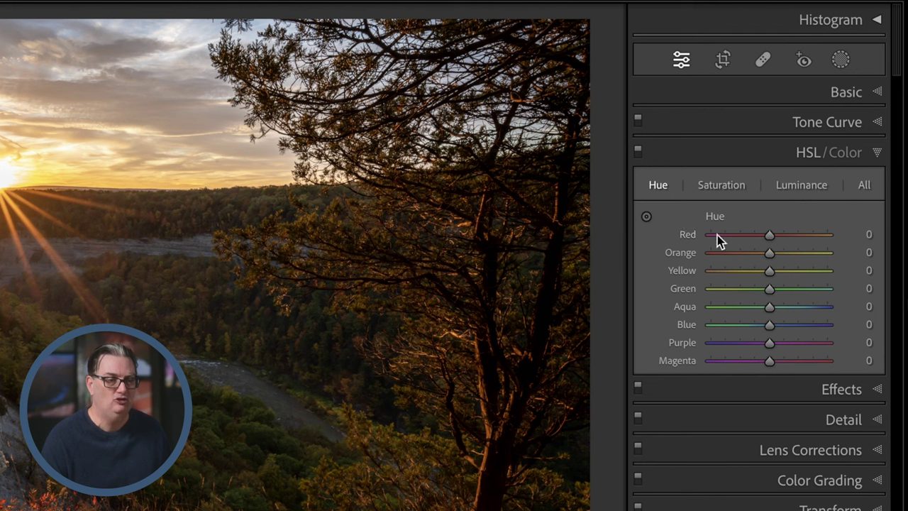
pyautogui.moveTo(768, 236); pyautogui.dragTo(828, 248)
pyautogui.doubleClick(825, 237)
pyautogui.moveTo(768, 253); pyautogui.dragTo(740, 257)
pyautogui.doubleClick(788, 253)
# Try lowering Orange saturation to -79 and darkening Orange luminance, resetting each to 0
pyautogui.click(721, 184)
pyautogui.moveTo(787, 258); pyautogui.dragTo(727, 263)
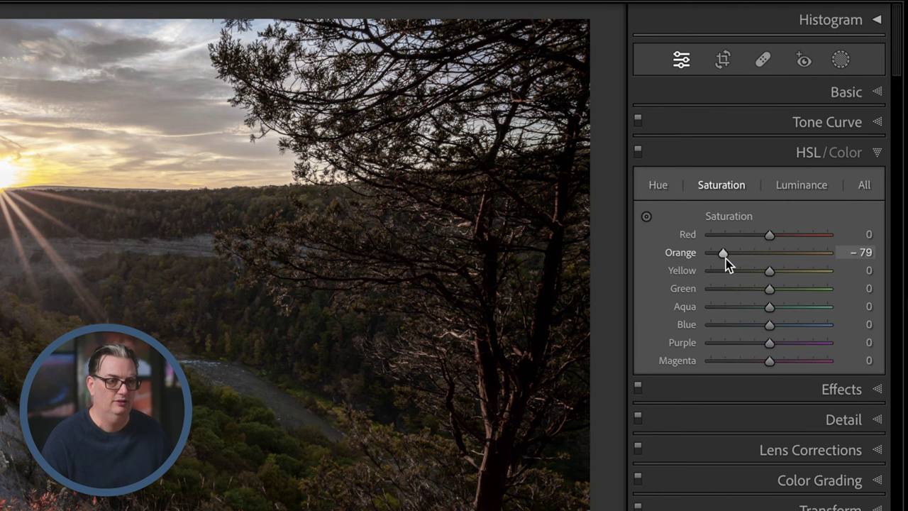
pyautogui.doubleClick(723, 255)
pyautogui.click(795, 185)
pyautogui.moveTo(769, 250); pyautogui.dragTo(729, 257)
pyautogui.doubleClick(729, 256)
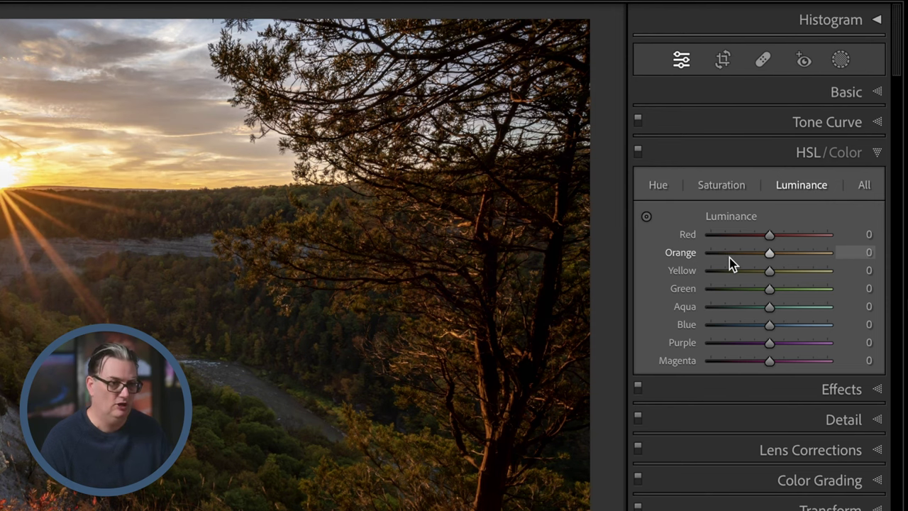
# Try a Black & White treatment with Red +32 and Orange +27 in the mix, and switch the photo back to color
pyautogui.click(875, 95)
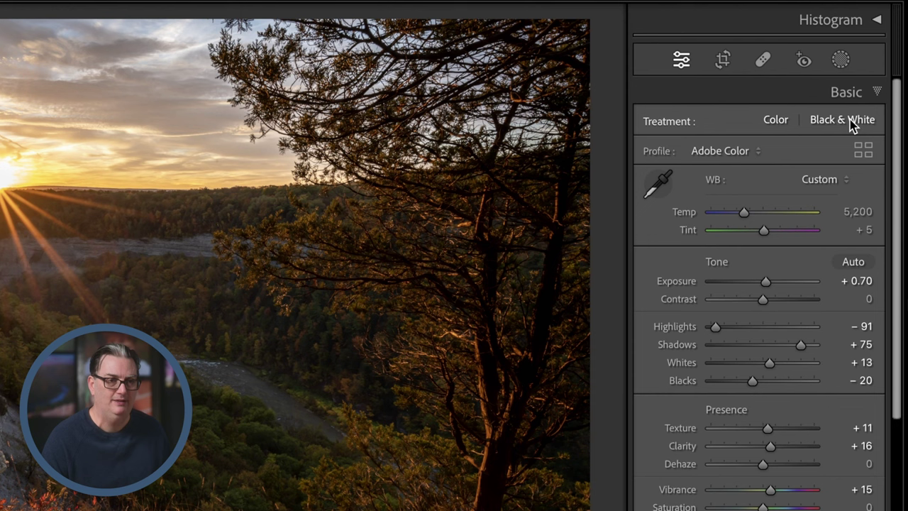
pyautogui.click(850, 120)
pyautogui.moveTo(897, 132); pyautogui.dragTo(898, 277)
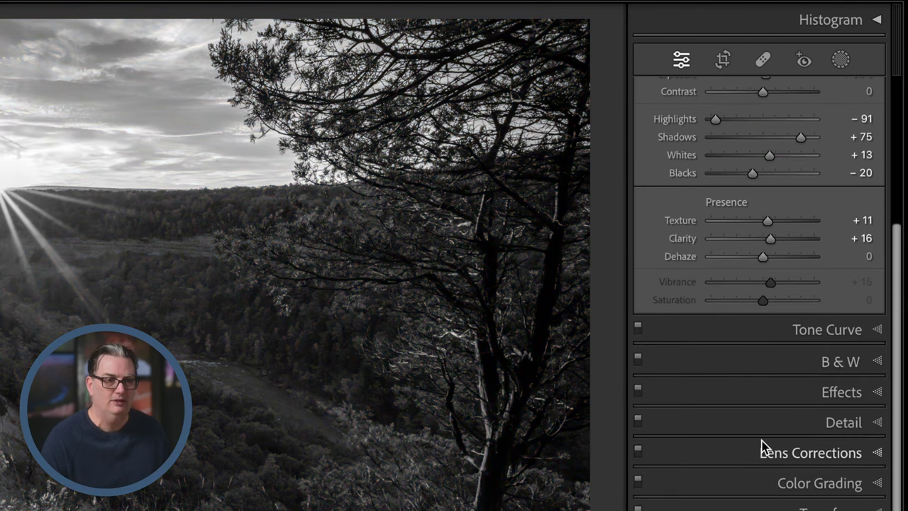
pyautogui.click(848, 363)
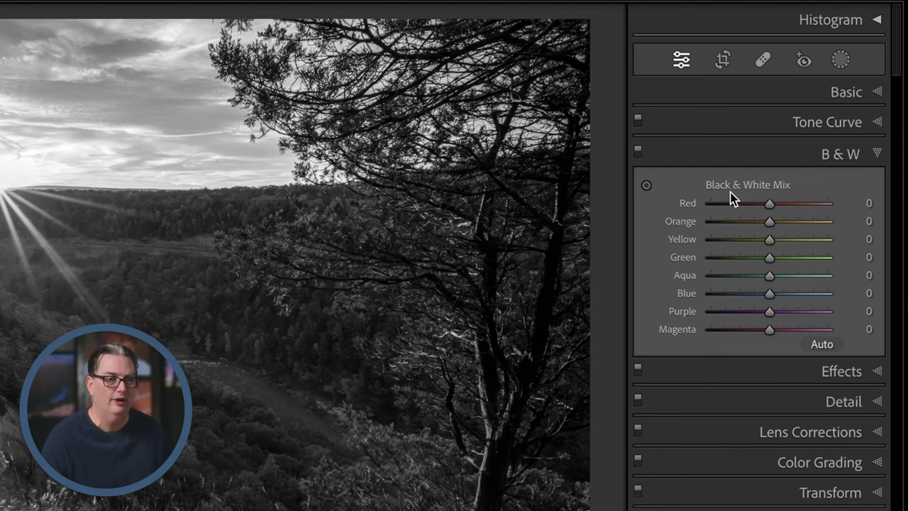
pyautogui.moveTo(770, 203); pyautogui.dragTo(788, 220)
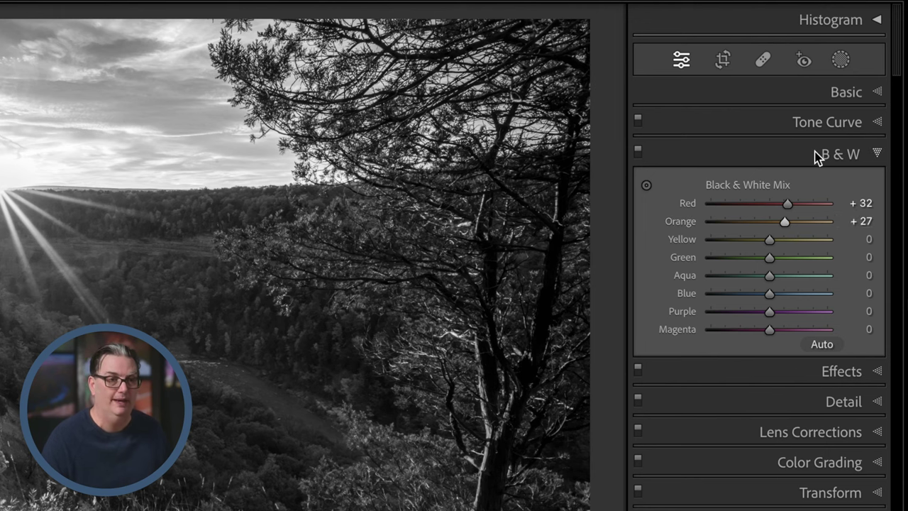
pyautogui.press('v')
# Try a post-crop vignetting amount of -2 and bring it back to -9, keeping the Highlight Priority style
pyautogui.click(813, 187)
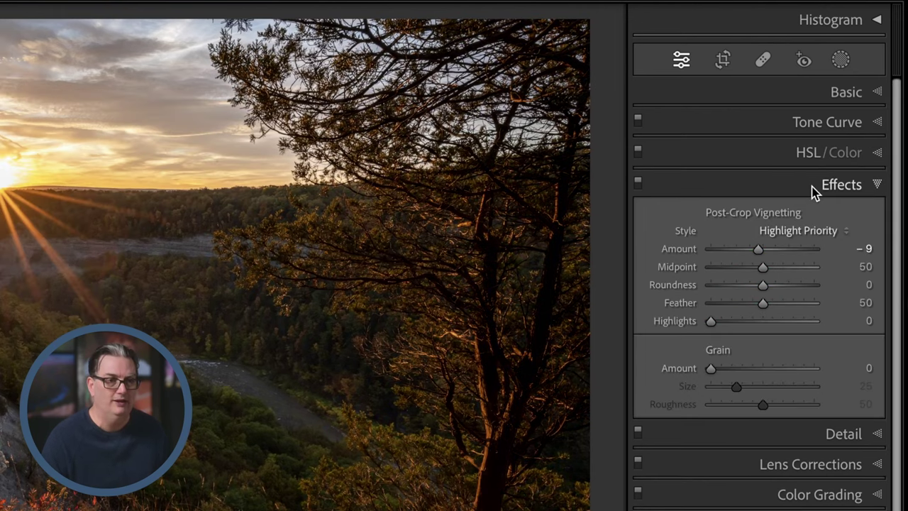
pyautogui.click(798, 232)
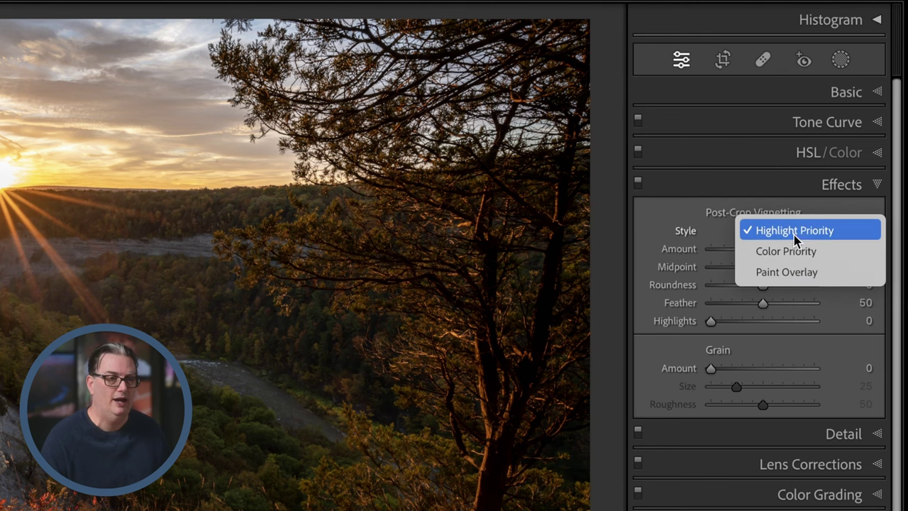
pyautogui.click(698, 229)
pyautogui.moveTo(770, 251)
pyautogui.mouseDown()
pyautogui.moveTo(740, 251)
pyautogui.moveTo(796, 251)
pyautogui.moveTo(760, 250)
pyautogui.mouseUp()
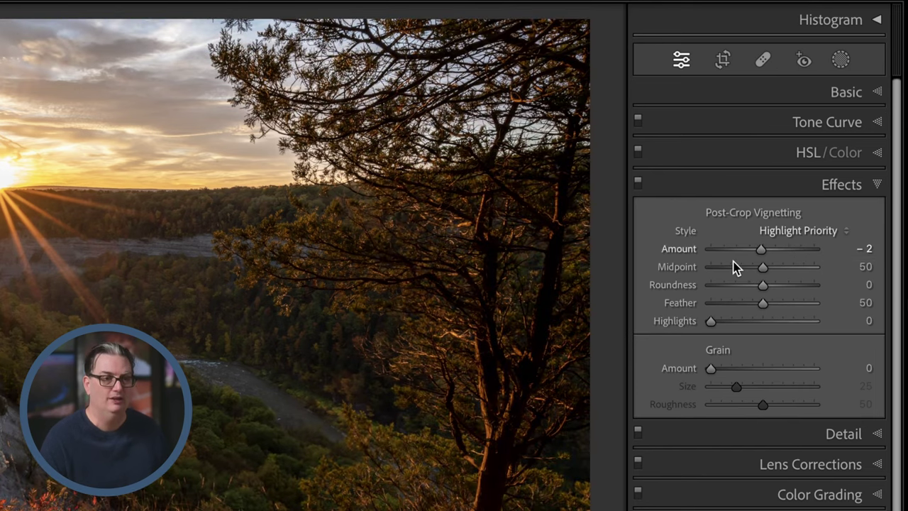
pyautogui.press('Down')
pyautogui.press('Down')
pyautogui.press('Down')
pyautogui.press('Down')
pyautogui.press('Down')
pyautogui.press('Down')
pyautogui.press('Down')
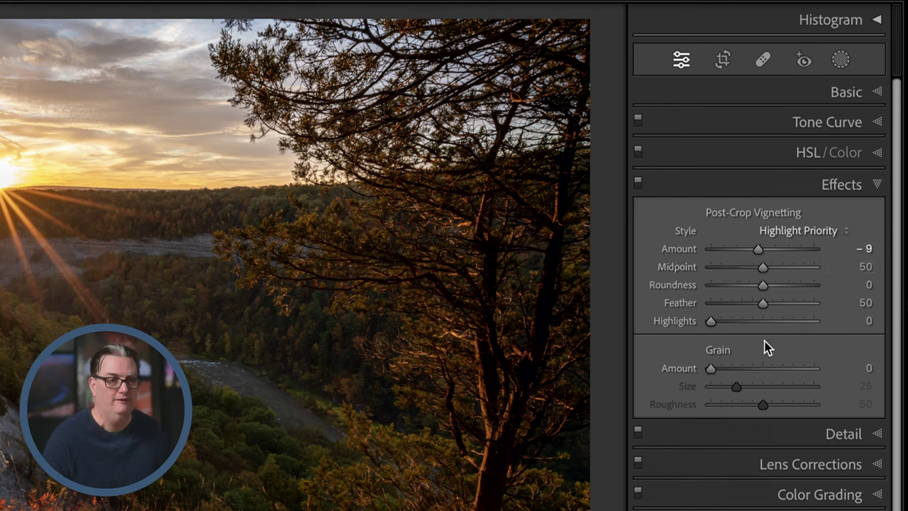
# Try adding grain with an amount of 19, and undo it
pyautogui.moveTo(711, 371); pyautogui.dragTo(732, 371)
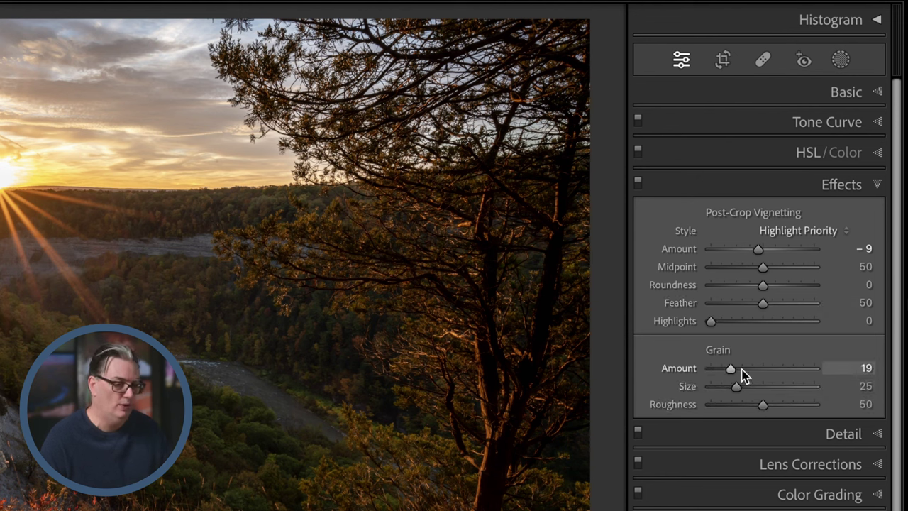
pyautogui.hotkey('ctrl', 'z')
# Set the Sharpening amount to 150 on the portrait photo, inspecting the eyes at 200% zoom
pyautogui.click(837, 432)
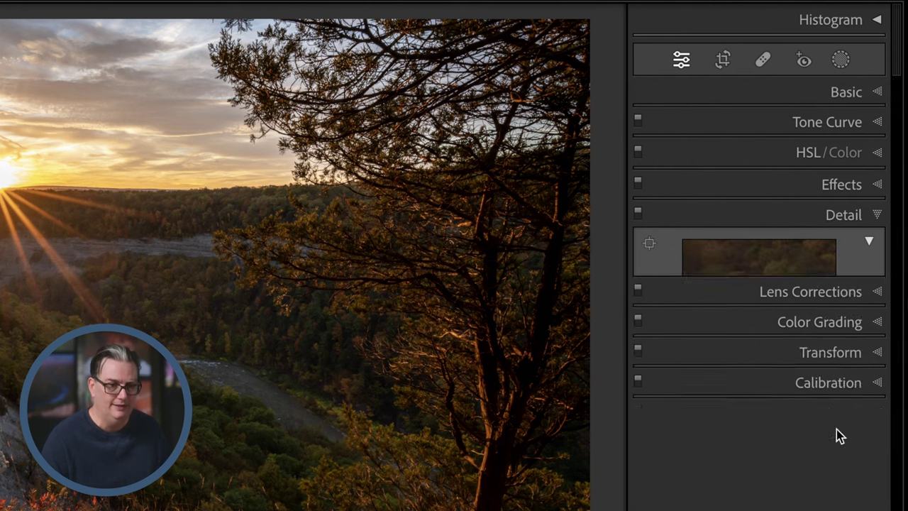
pyautogui.moveTo(898, 202); pyautogui.dragTo(898, 213)
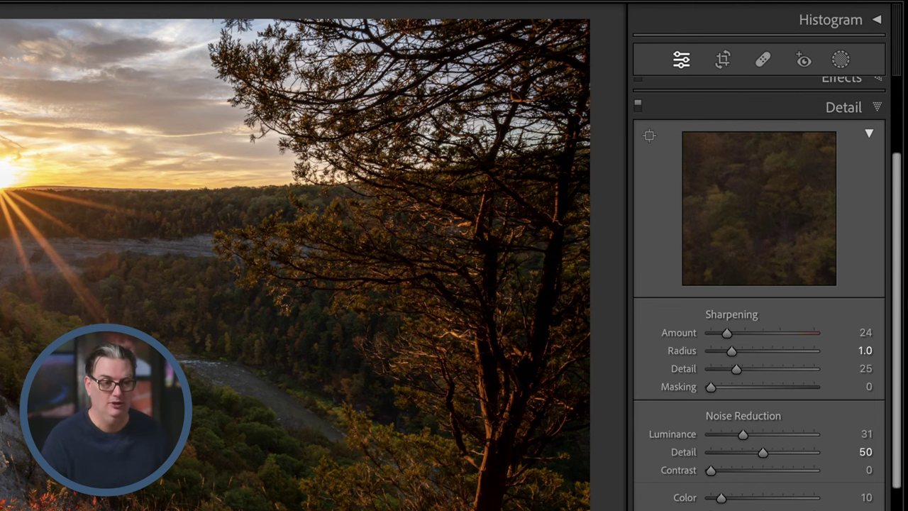
pyautogui.press('Right')
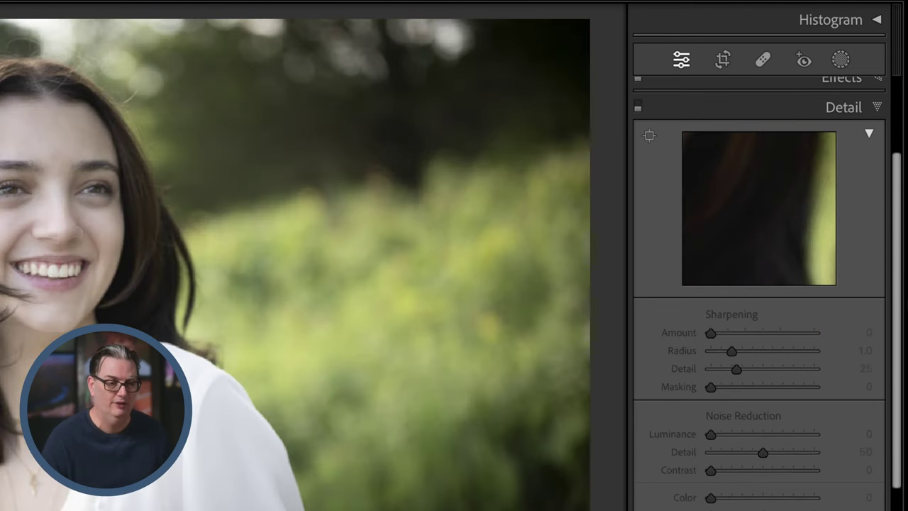
pyautogui.moveTo(710, 333); pyautogui.dragTo(779, 336)
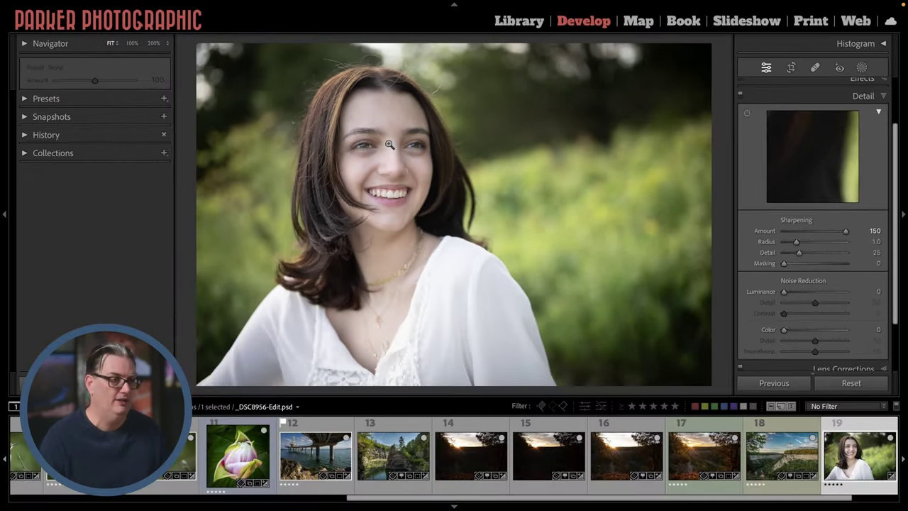
pyautogui.click(207, 166)
pyautogui.moveTo(388, 144); pyautogui.dragTo(494, 181)
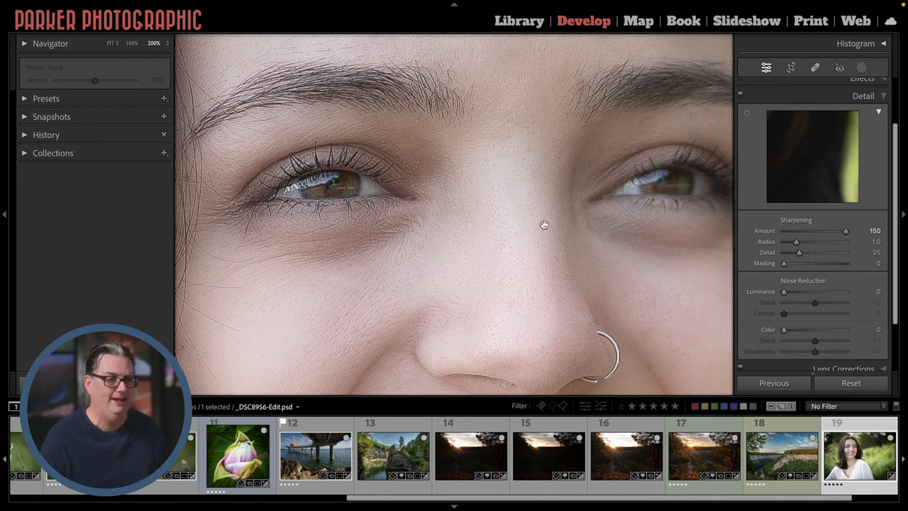
pyautogui.moveTo(814, 231); pyautogui.dragTo(851, 230)
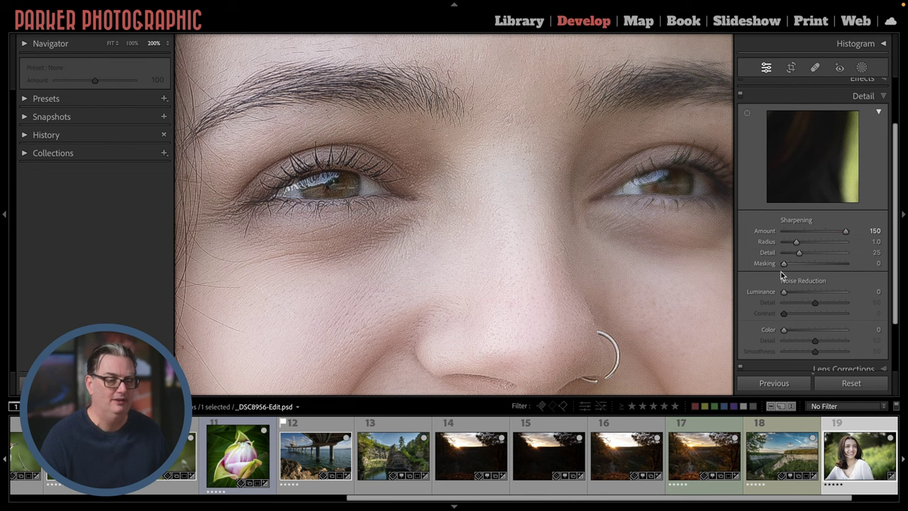
# Preview the sharpening mask and set Masking to 100, checking the sharpened eye and hair
pyautogui.moveTo(784, 264)
pyautogui.mouseDown()
pyautogui.moveTo(833, 266)
pyautogui.moveTo(778, 268)
pyautogui.mouseUp()
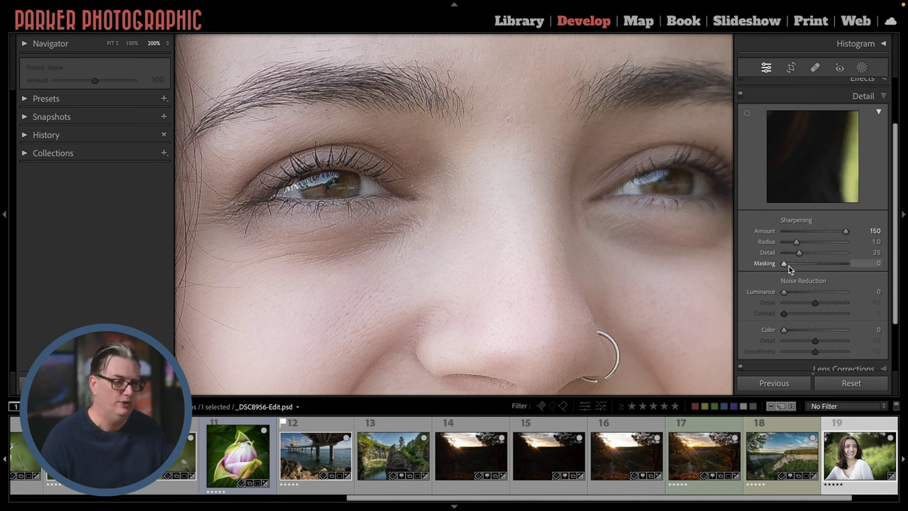
pyautogui.press('alt')
pyautogui.keyDown('alt'); pyautogui.click(784, 265); pyautogui.keyUp('alt')
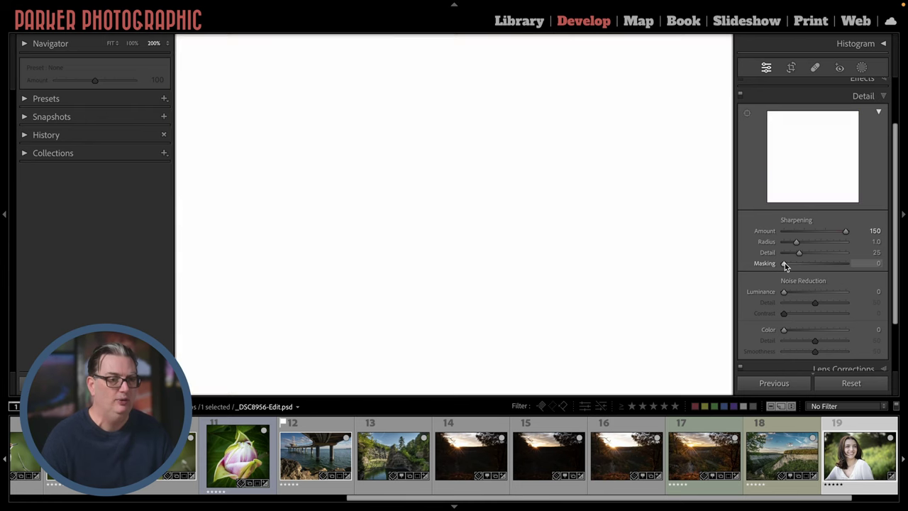
pyautogui.moveTo(785, 265); pyautogui.dragTo(849, 264)
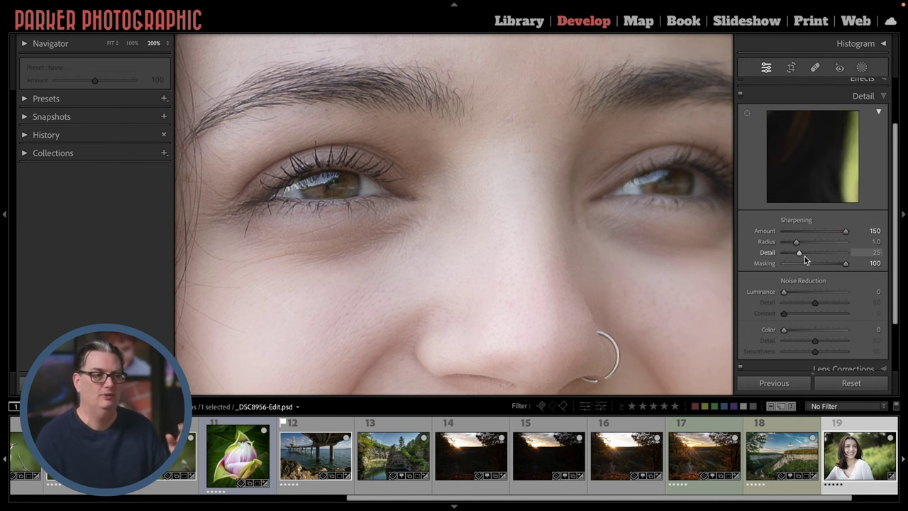
pyautogui.moveTo(375, 155); pyautogui.dragTo(490, 202)
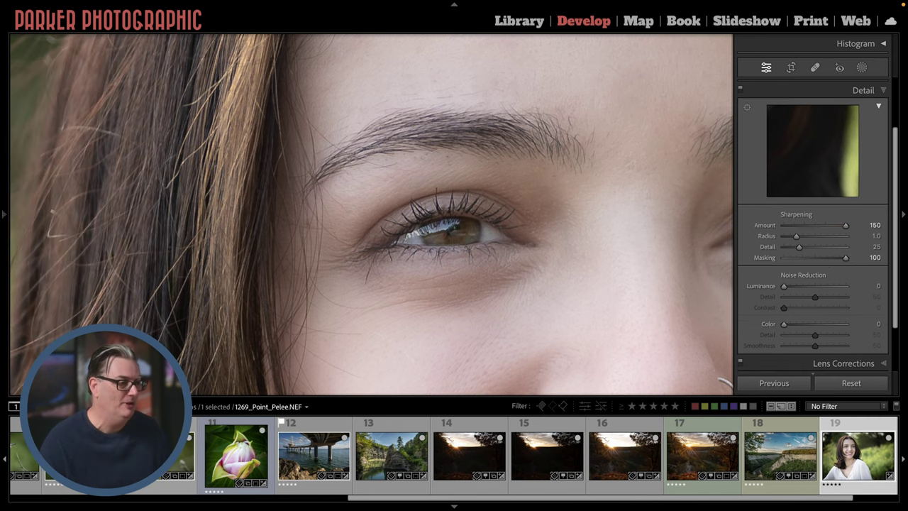
# Show the whole bird photo 1269_Point_Pelee.NEF, and display its shooting info overlay briefly to check the ISO
pyautogui.click(162, 454)
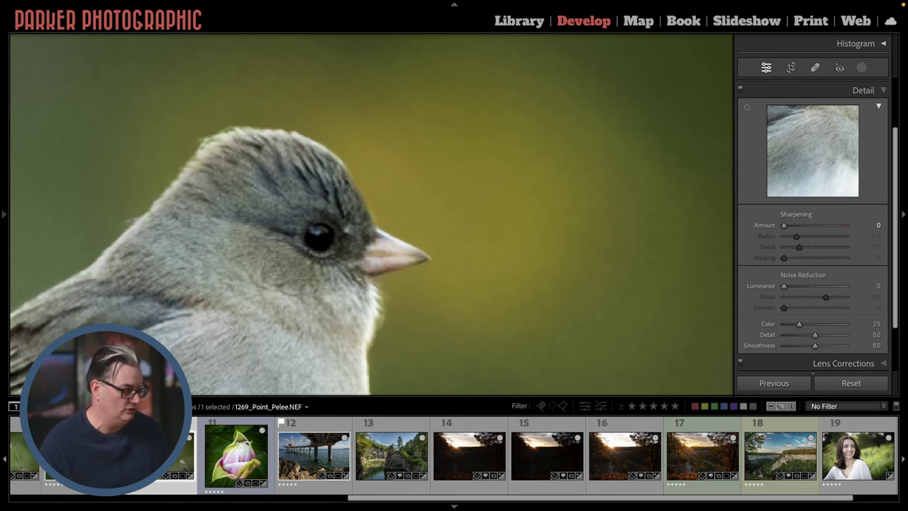
pyautogui.press('z')
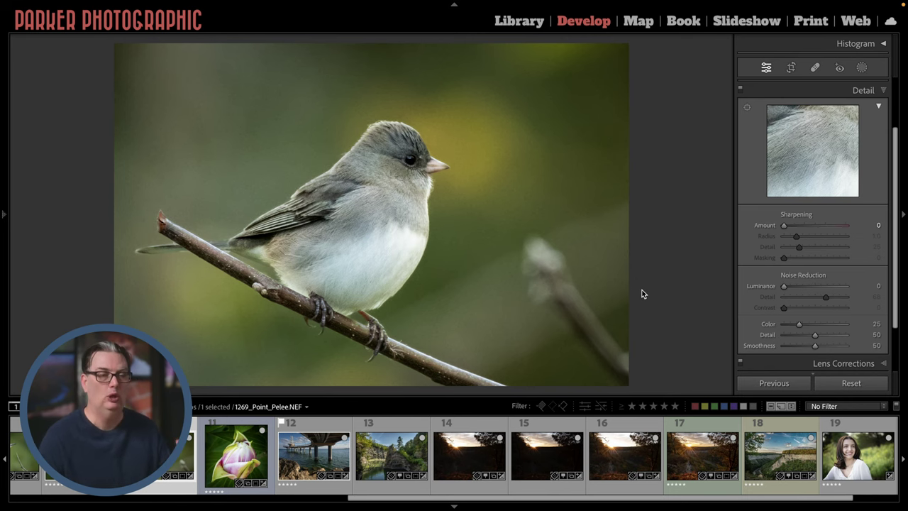
pyautogui.press('i')
pyautogui.press('i')
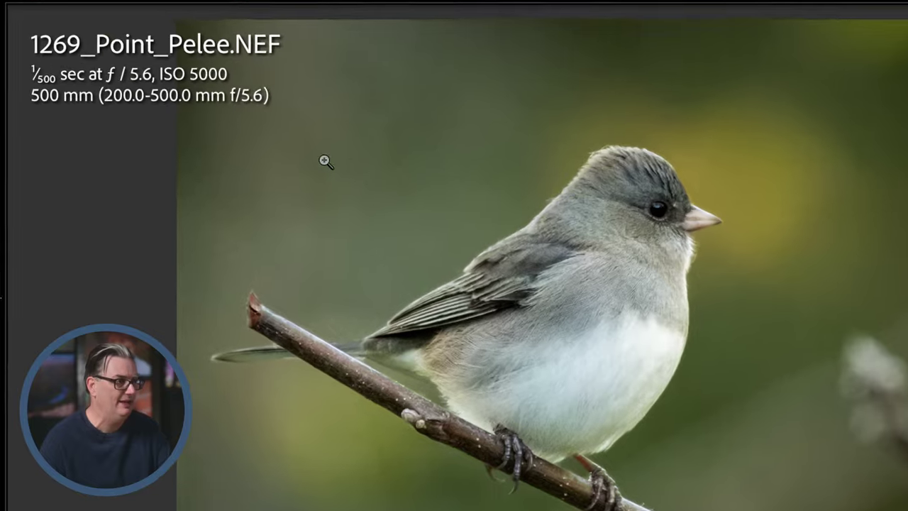
pyautogui.press('i')
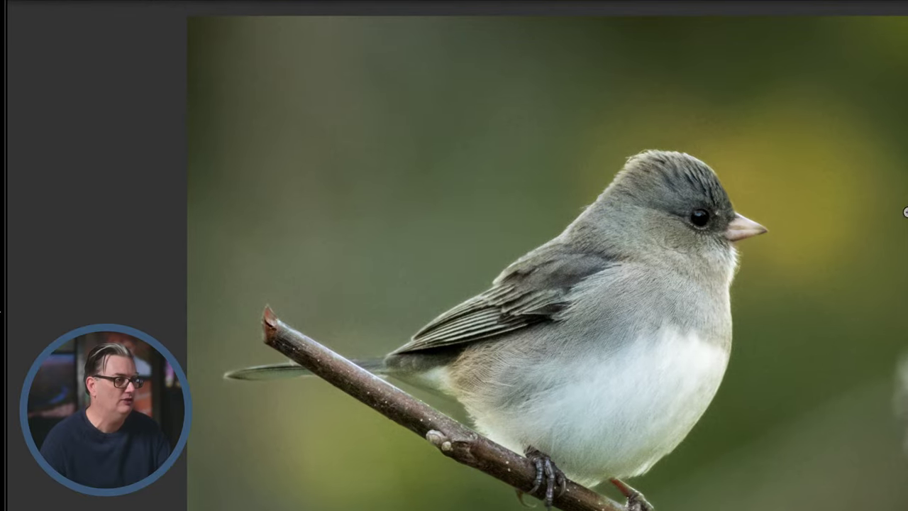
# Try noise reduction on the enlarged bird with Color at 0 and Luminance at 63, returning them to 25 and 0
pyautogui.click(828, 165)
pyautogui.moveTo(854, 274); pyautogui.dragTo(868, 245)
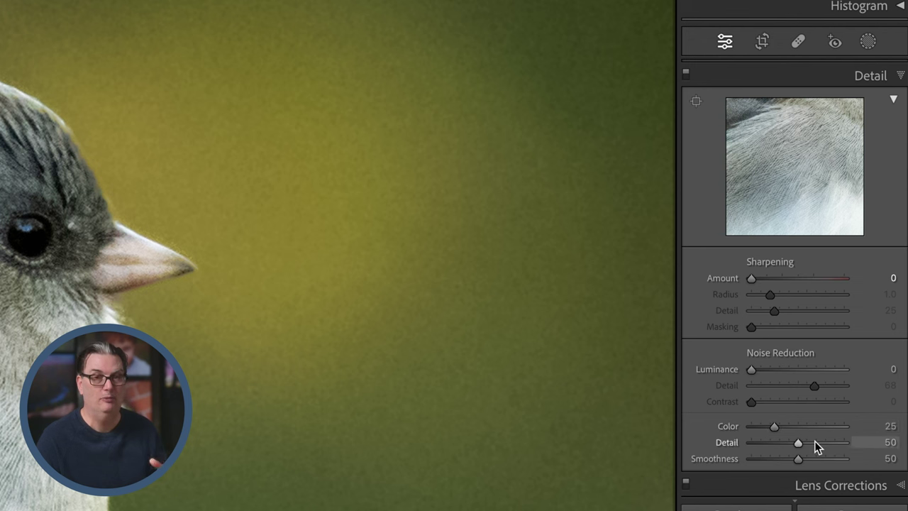
pyautogui.moveTo(773, 429); pyautogui.dragTo(748, 429)
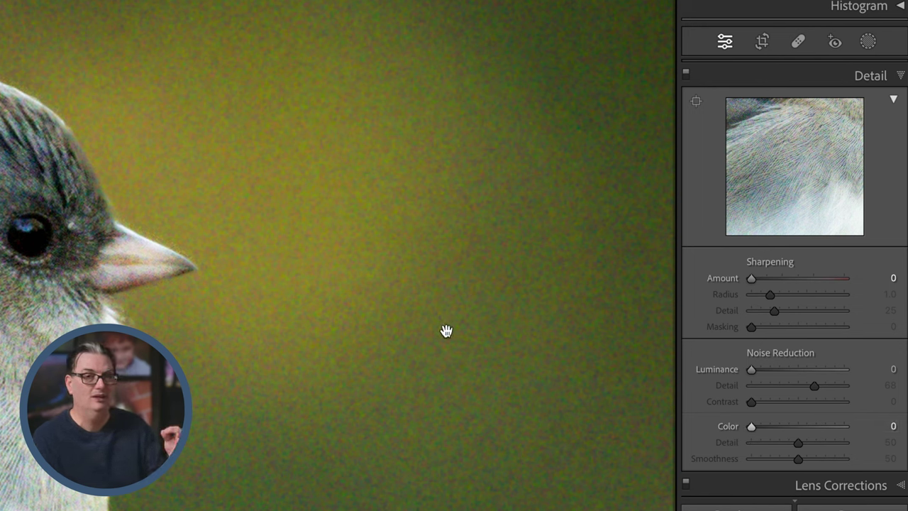
pyautogui.doubleClick(726, 429)
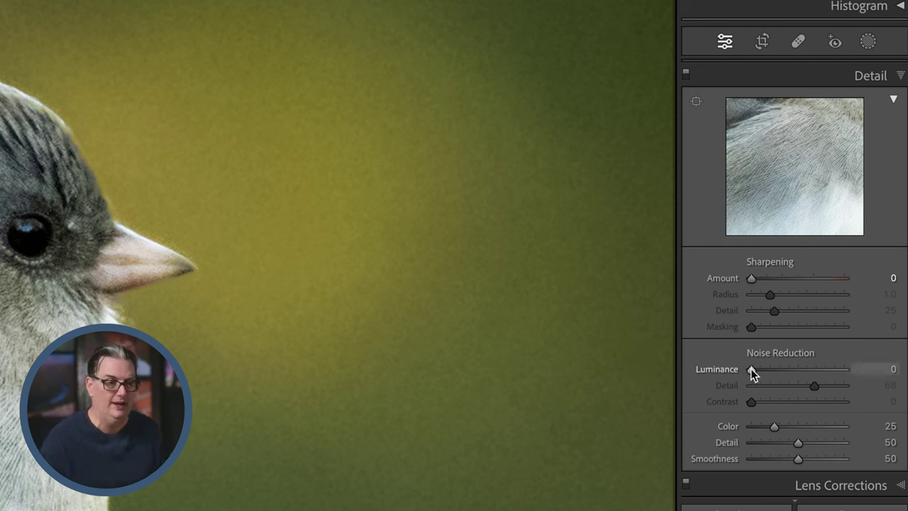
pyautogui.moveTo(751, 370); pyautogui.dragTo(805, 369)
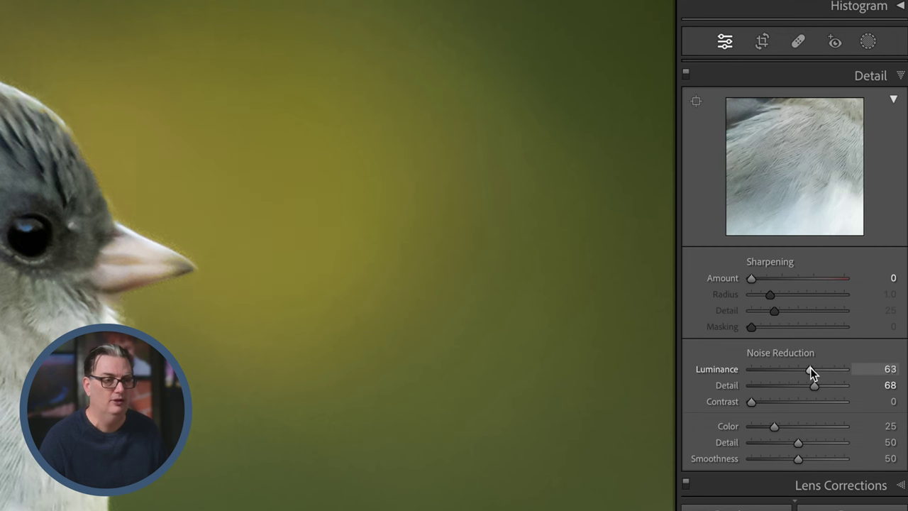
pyautogui.moveTo(825, 370); pyautogui.dragTo(740, 370)
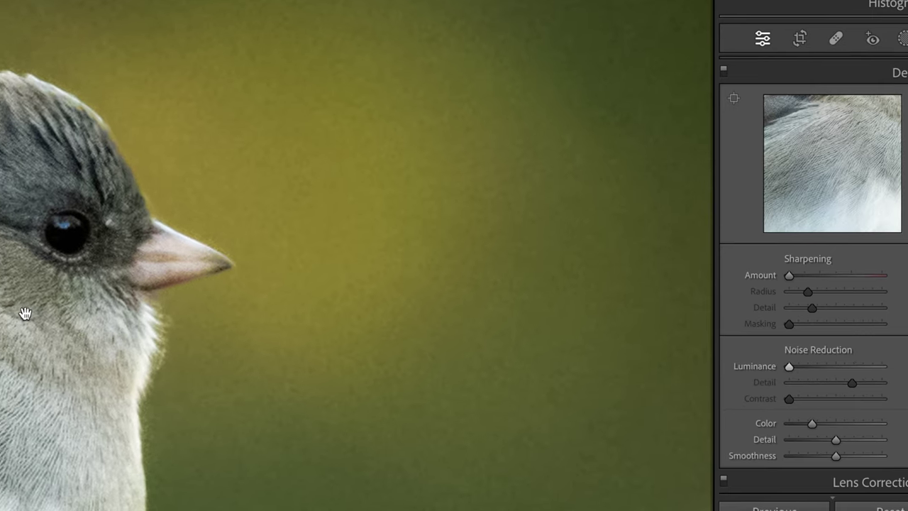
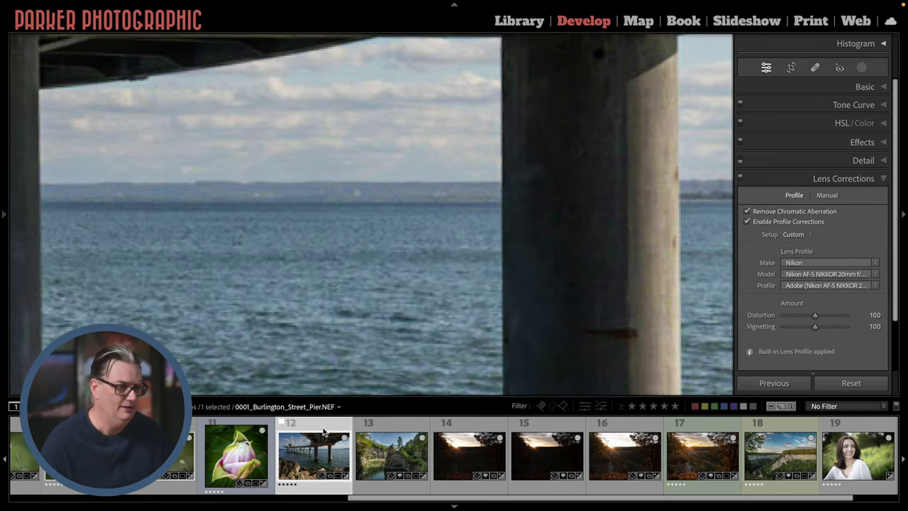
# Show the whole pier photo 0001_Burlington_Street_Pier.NEF, and turn Remove Chromatic Aberration off and back on to compare
pyautogui.click(441, 320)
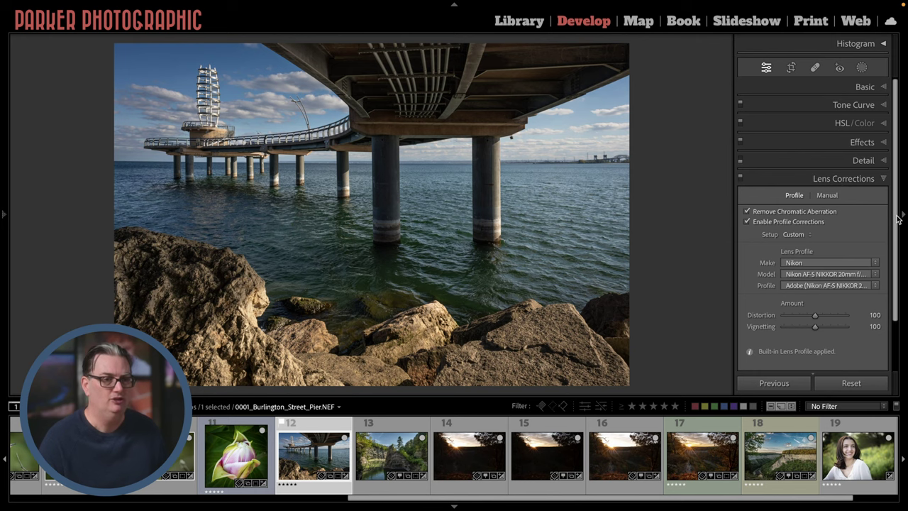
pyautogui.scroll(-2, 902, 248)
pyautogui.scroll(2, 902, 241)
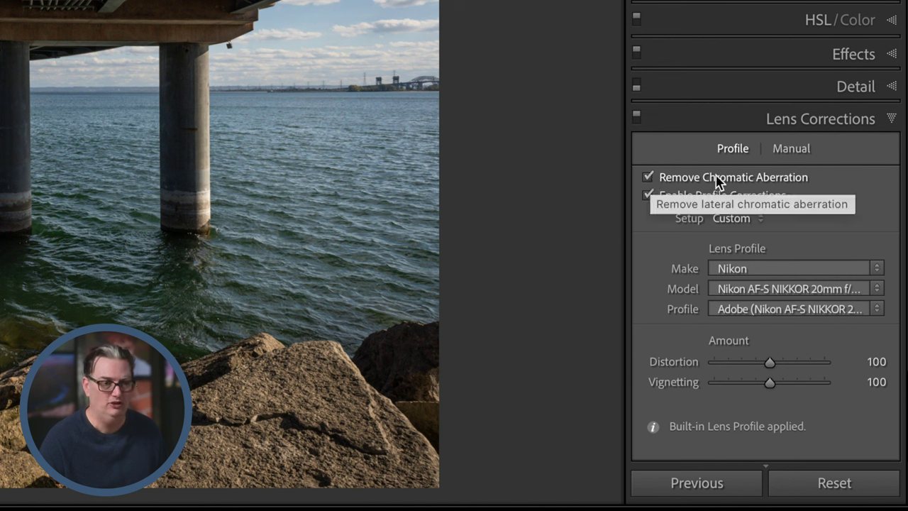
pyautogui.click(648, 177)
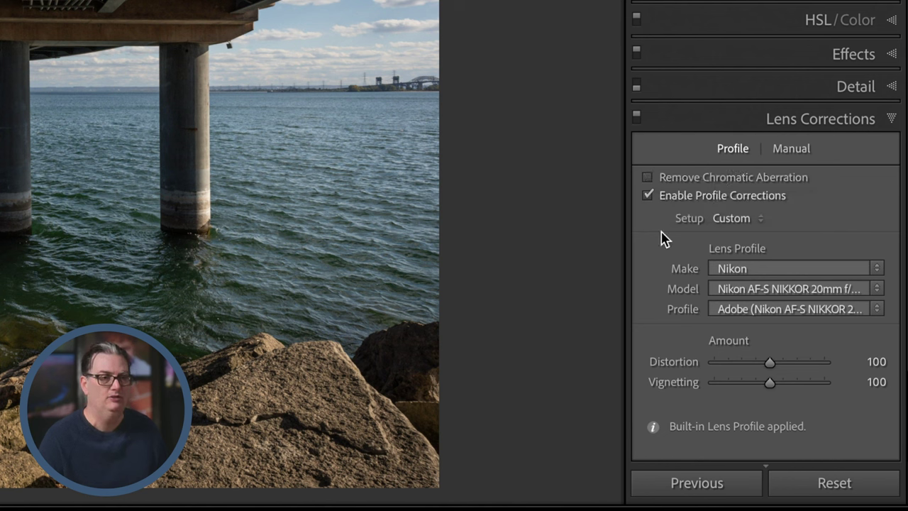
pyautogui.click(648, 177)
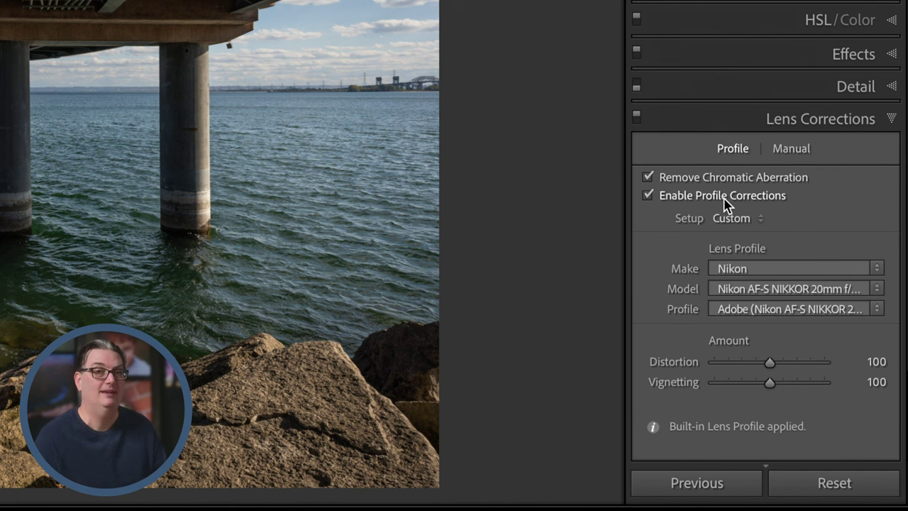
# Compare the pier photo with and without Enable Profile Corrections several times, leaving the option enabled
pyautogui.click(647, 196)
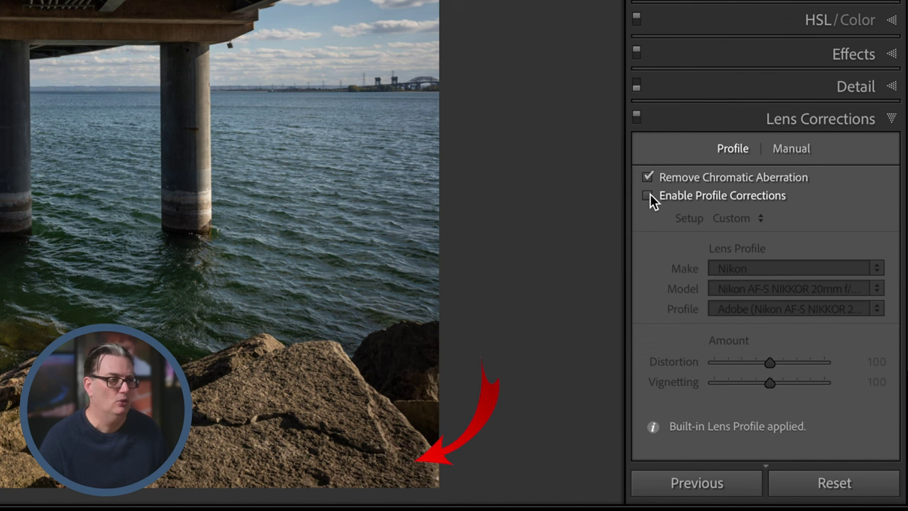
pyautogui.click(647, 196)
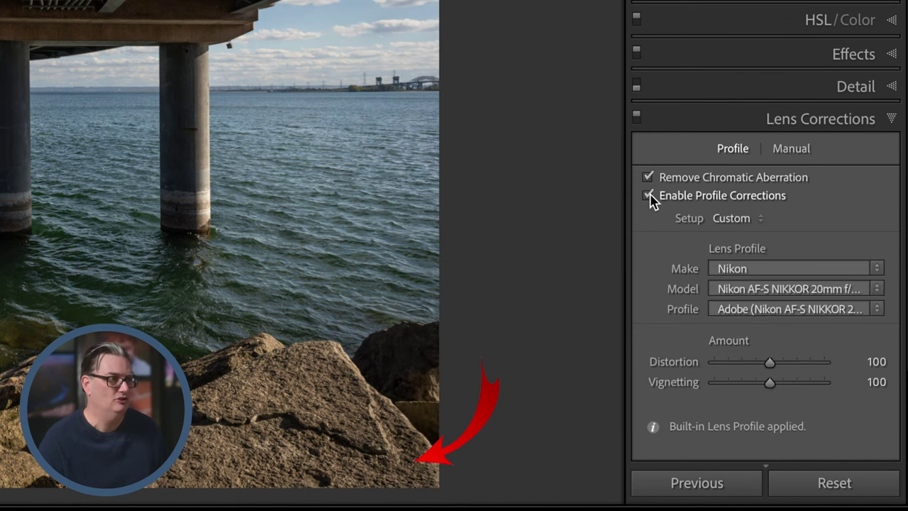
pyautogui.click(648, 195)
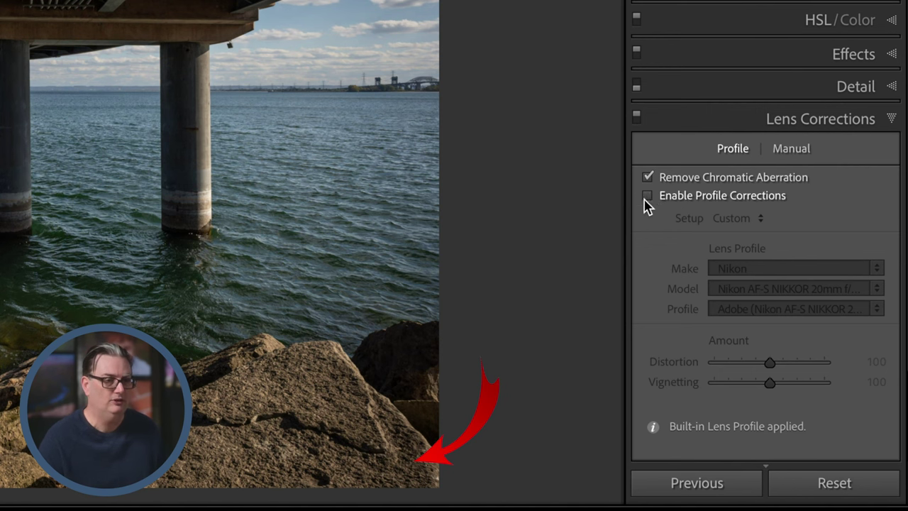
pyautogui.click(646, 197)
pyautogui.click(647, 197)
pyautogui.click(648, 196)
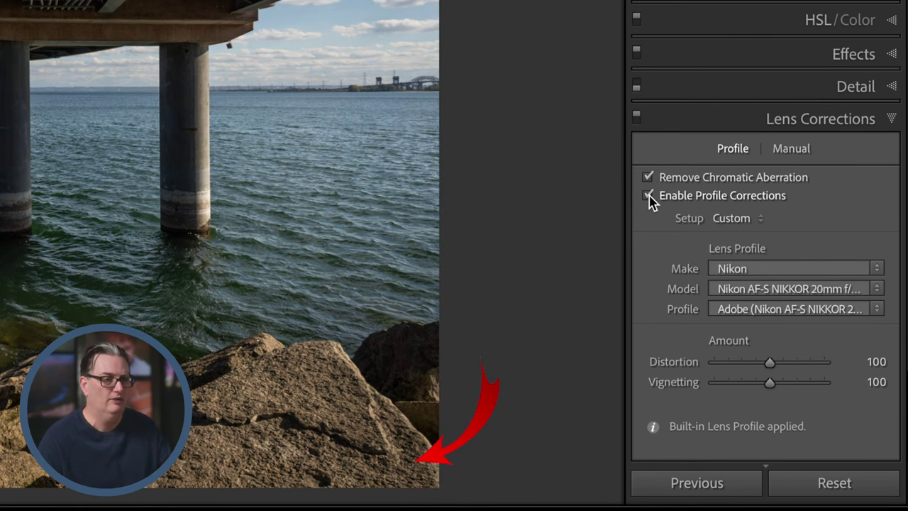
pyautogui.click(648, 196)
pyautogui.click(648, 197)
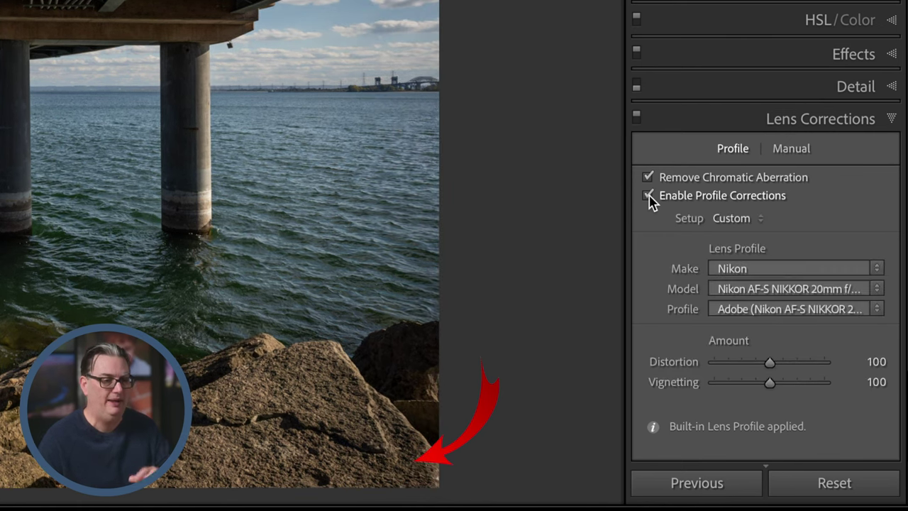
pyautogui.click(648, 197)
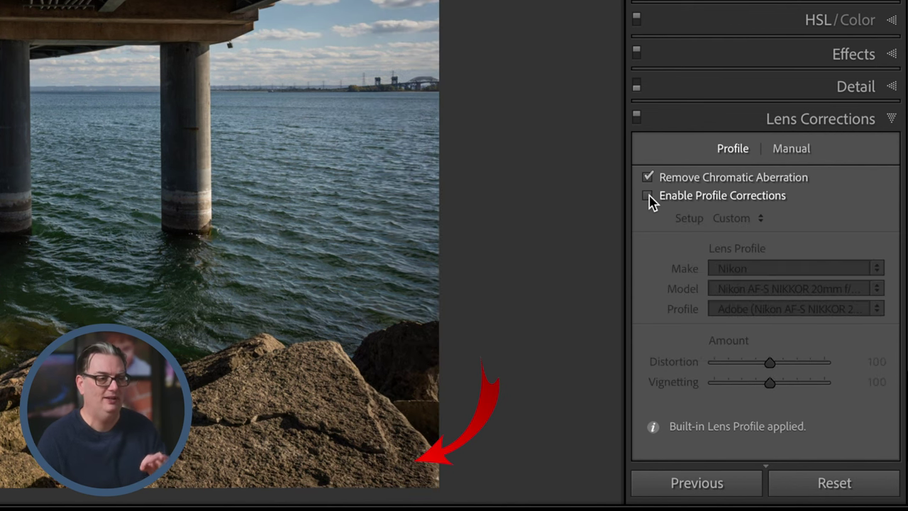
pyautogui.click(648, 196)
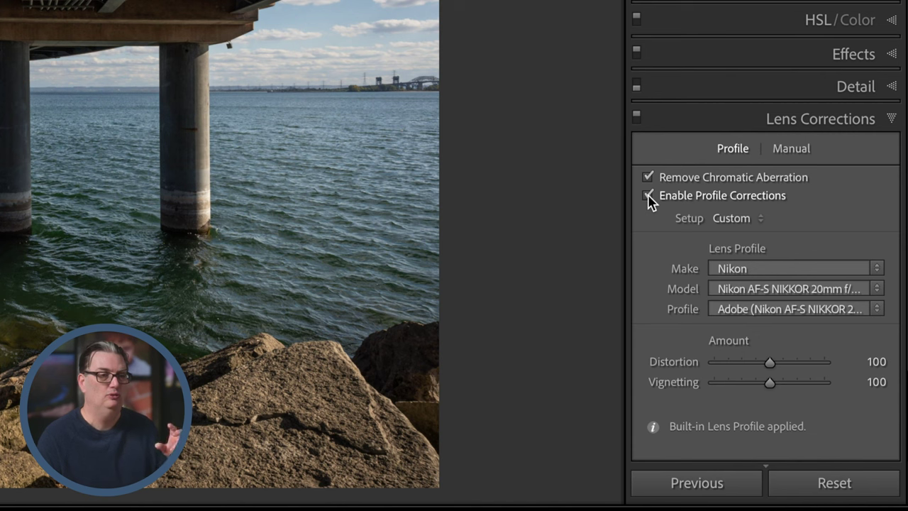
# Inspect the available lens profile makes, models and profiles, keeping the Nikon AF-S NIKKOR 20mm f/1.8G ED profile
pyautogui.click(756, 270)
pyautogui.click(756, 268)
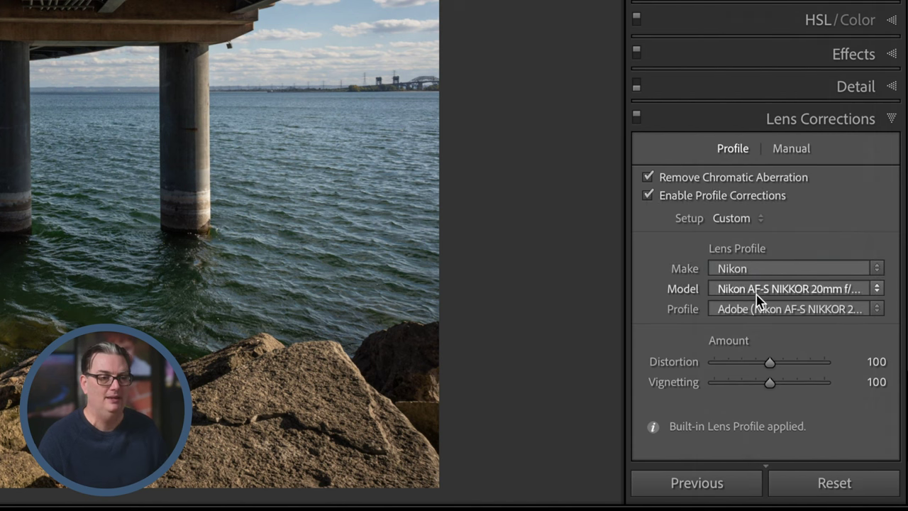
pyautogui.click(756, 293)
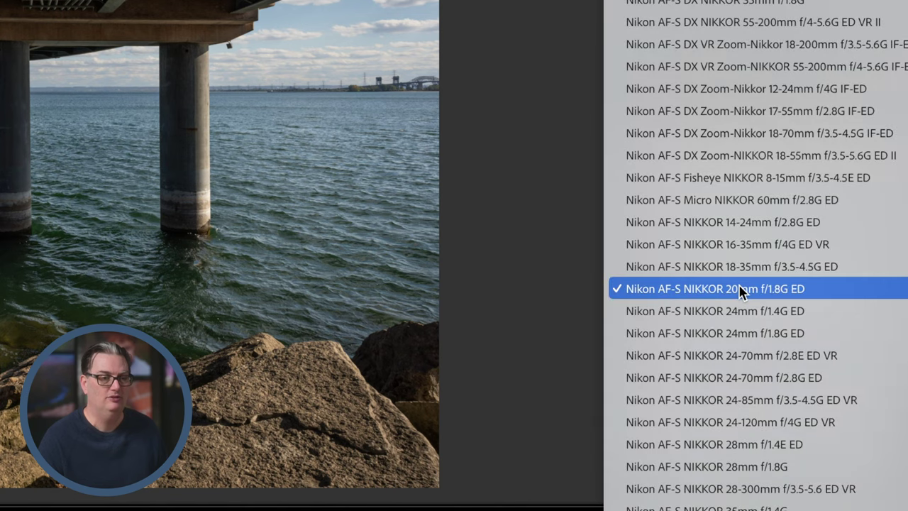
pyautogui.click(739, 290)
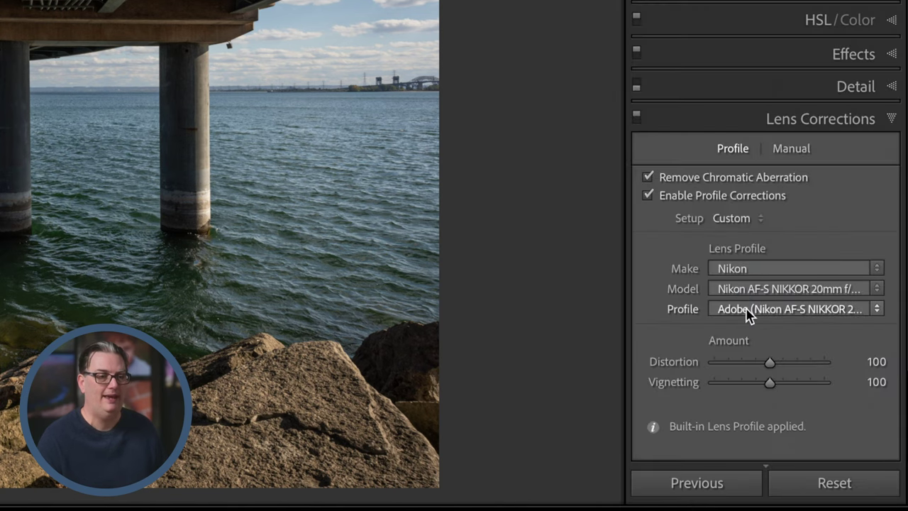
pyautogui.click(746, 312)
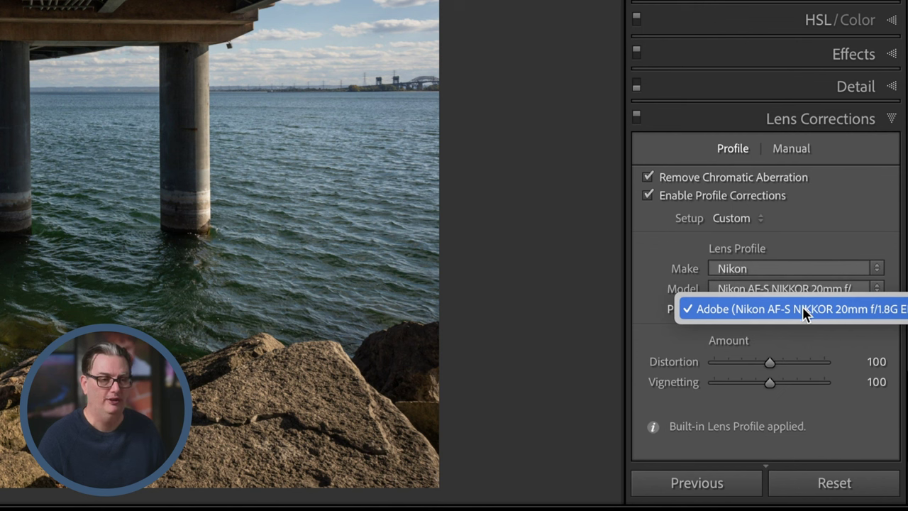
pyautogui.click(641, 312)
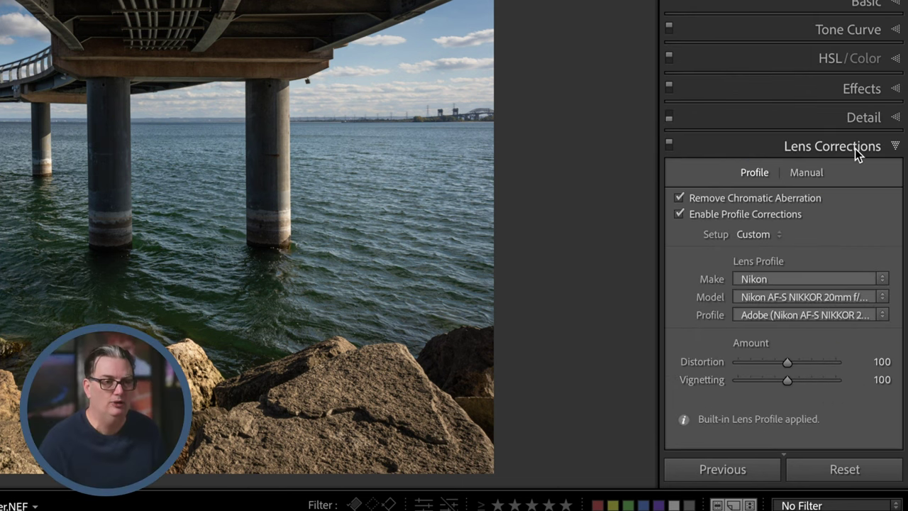
# Review the Transform settings and compare the pier photo with the transform corrections off and back on
pyautogui.click(855, 148)
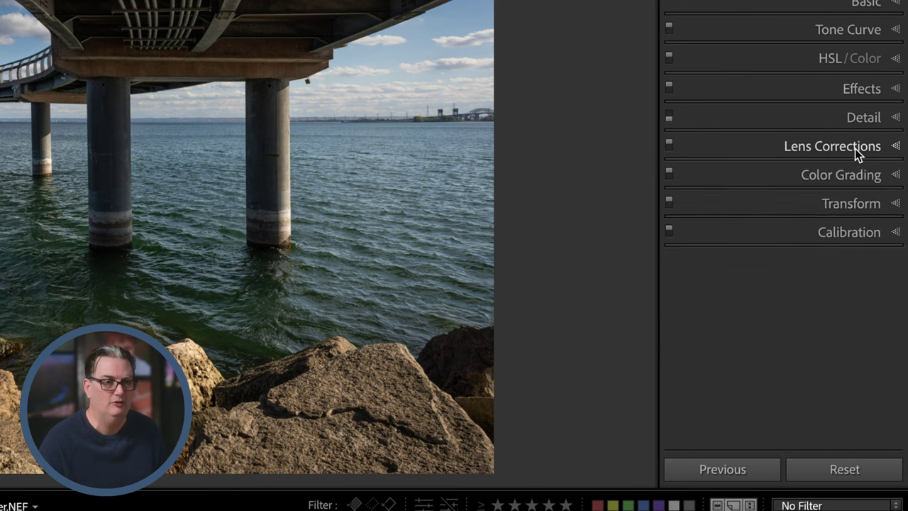
pyautogui.click(871, 203)
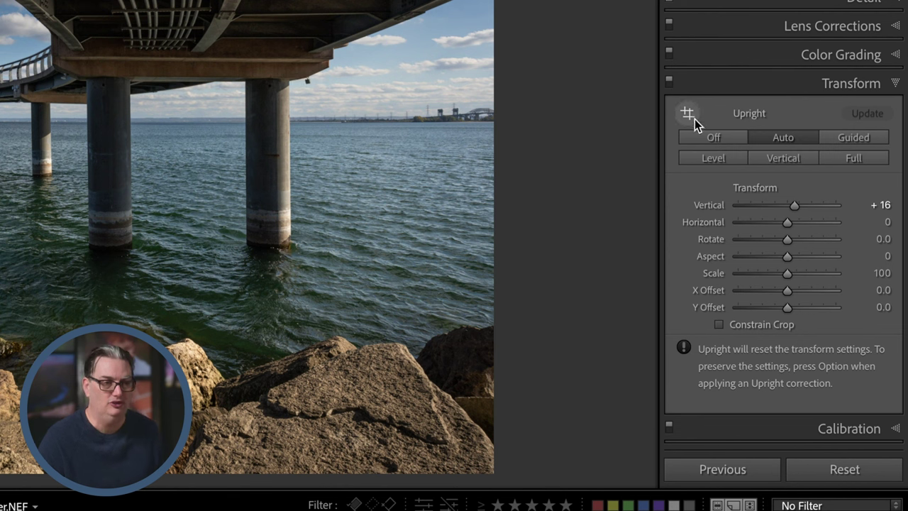
pyautogui.click(670, 79)
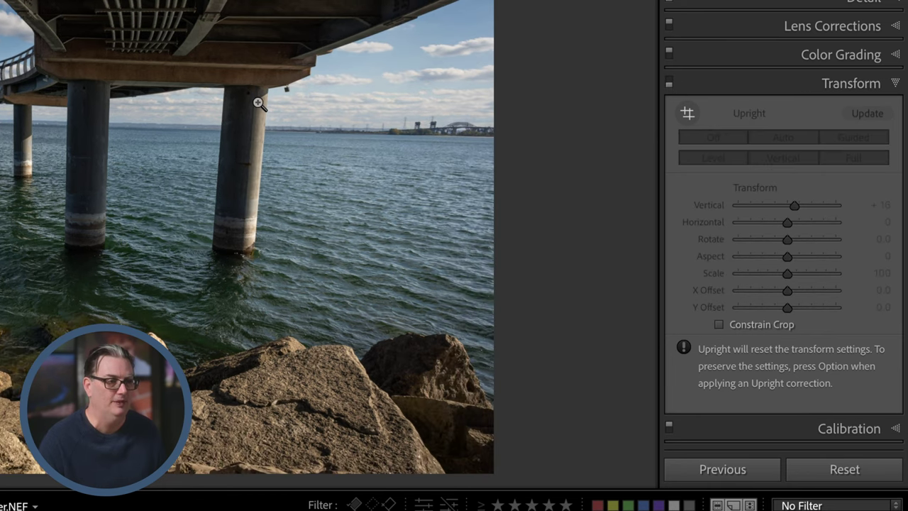
pyautogui.click(669, 81)
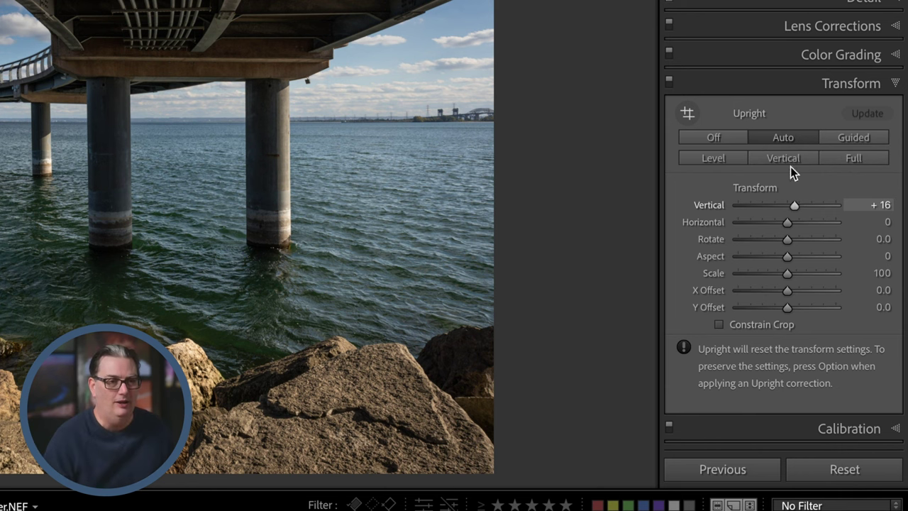
pyautogui.click(814, 86)
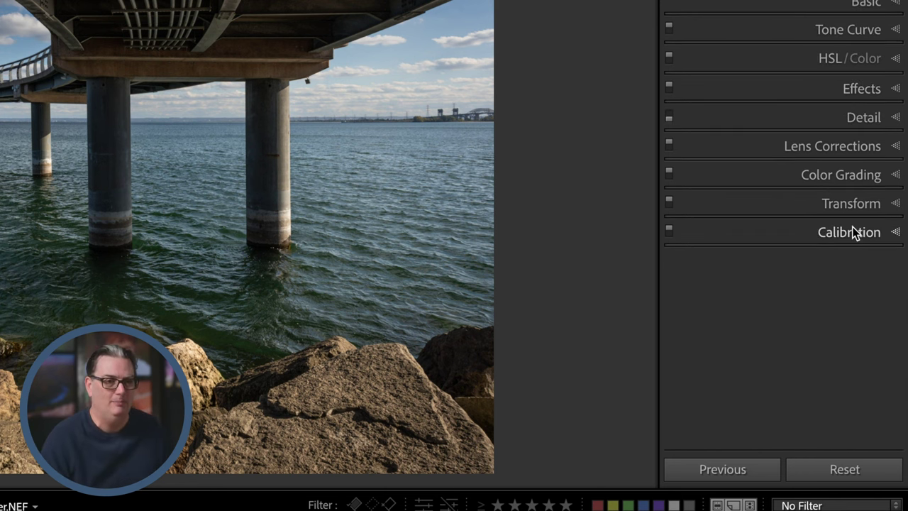
# Try calibration Process Version 1 on the pier photo, review its Basic adjustments, and restore Version 5 (Current)
pyautogui.click(854, 233)
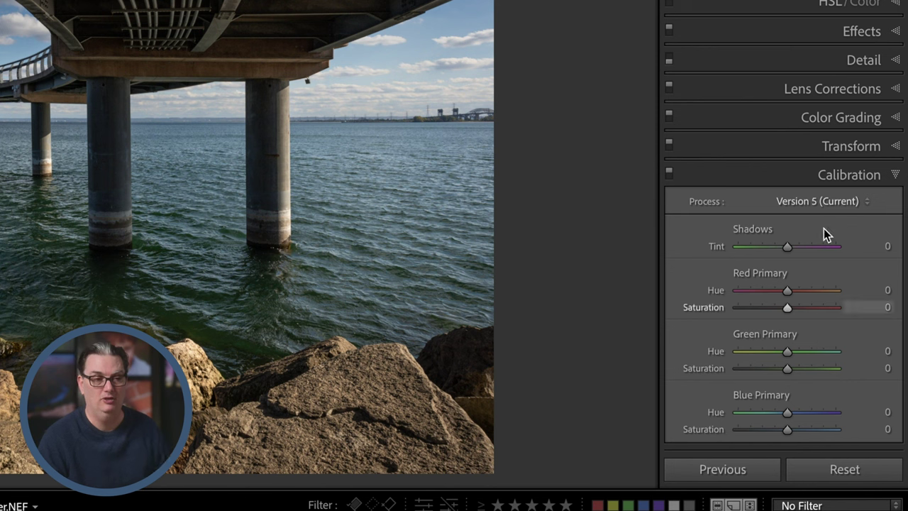
pyautogui.click(815, 203)
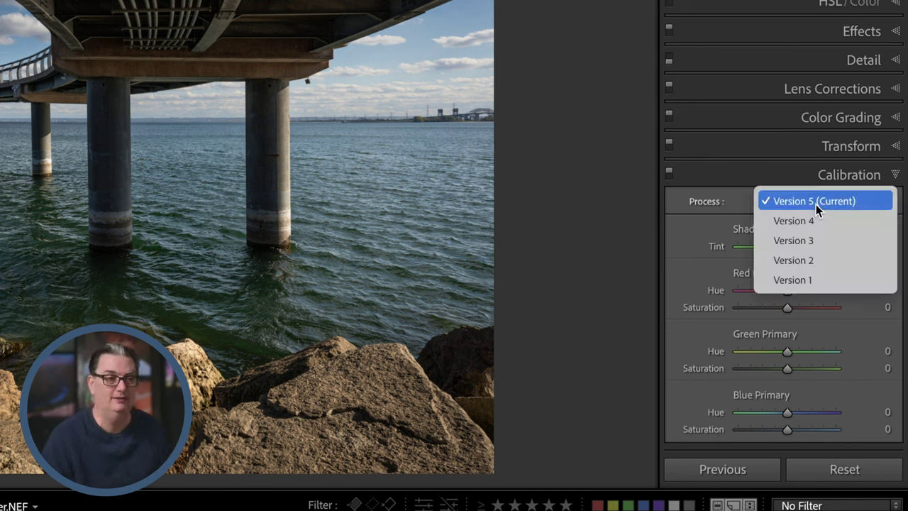
pyautogui.click(822, 278)
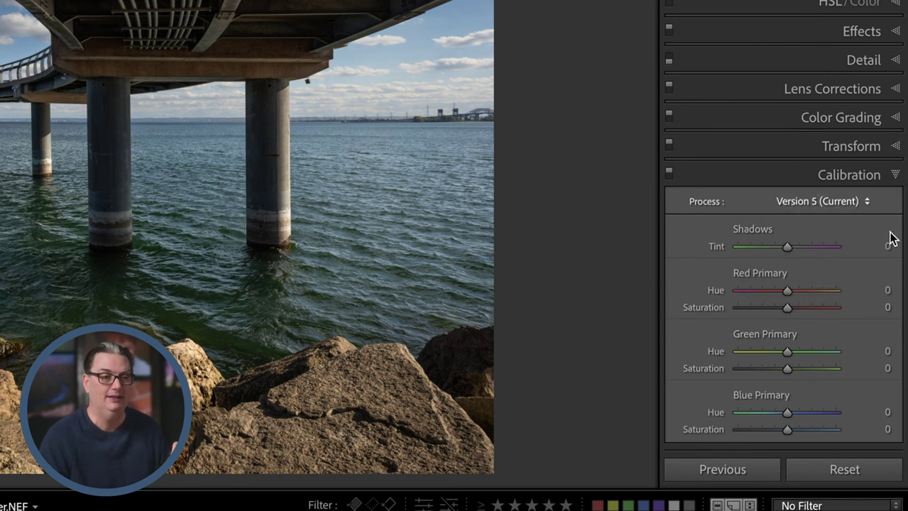
pyautogui.scroll(3, 888, 127)
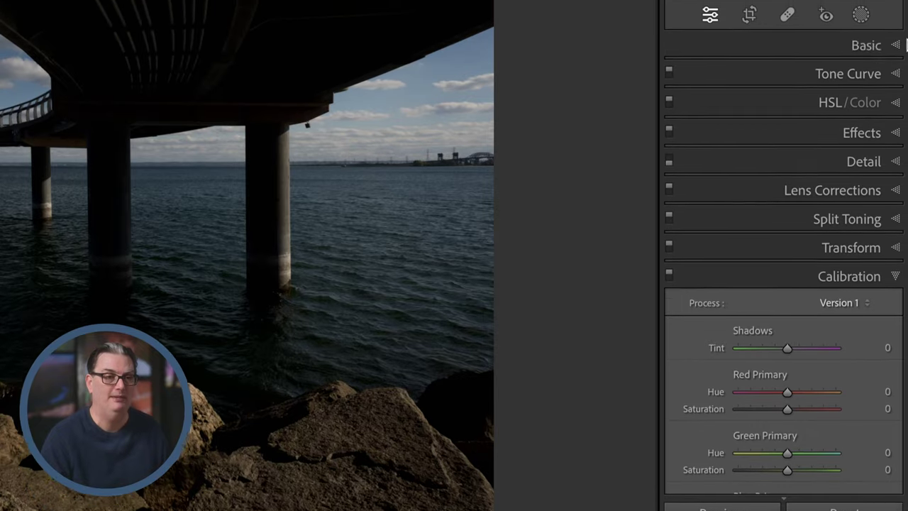
pyautogui.click(851, 53)
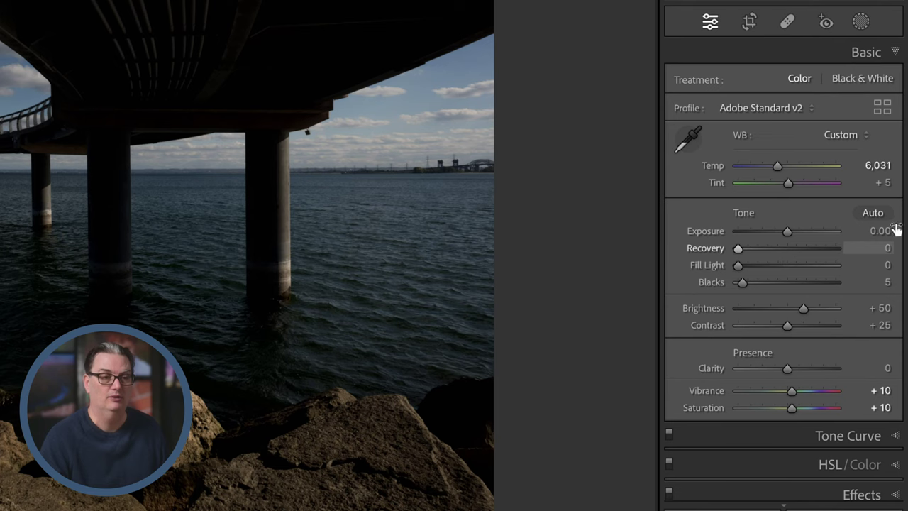
pyautogui.scroll(-5, 851, 445)
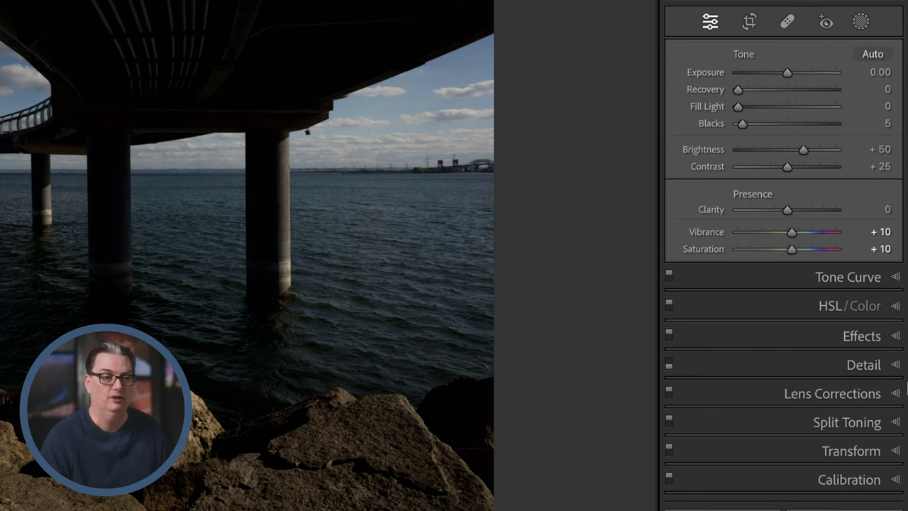
pyautogui.click(879, 482)
pyautogui.click(844, 260)
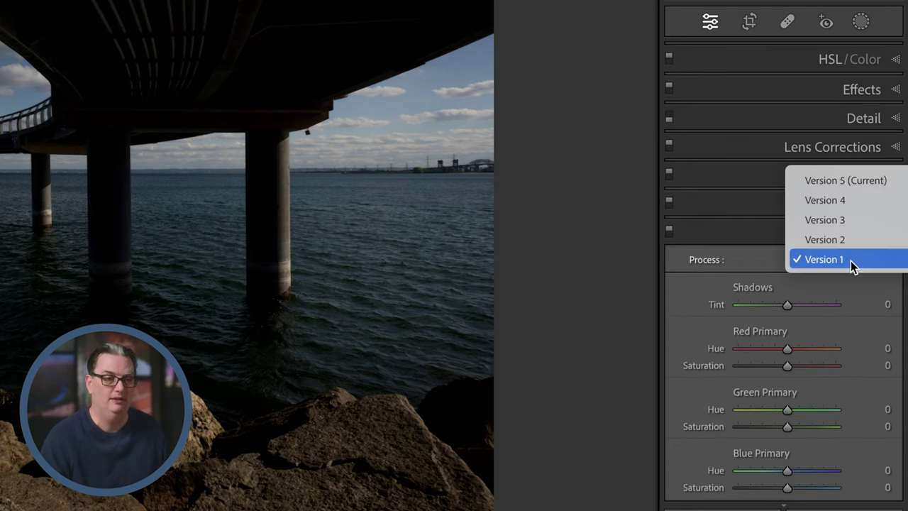
pyautogui.click(857, 185)
pyautogui.click(836, 234)
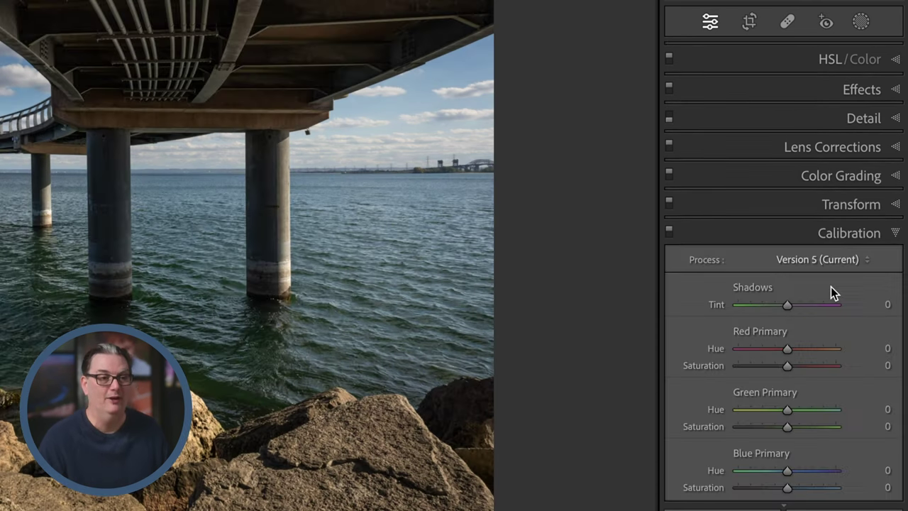
pyautogui.click(841, 234)
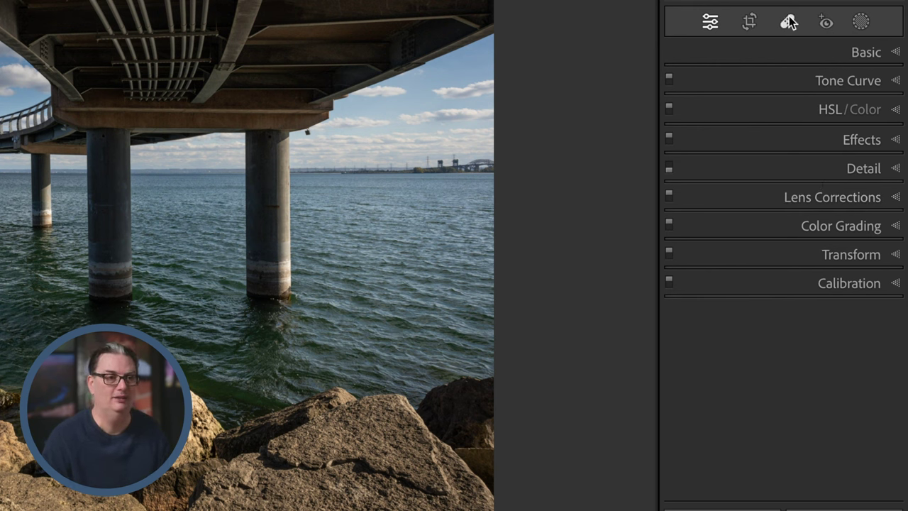
# Display the Crop & Straighten tool options twice, returning to the edit adjustments without changing the crop
pyautogui.click(749, 22)
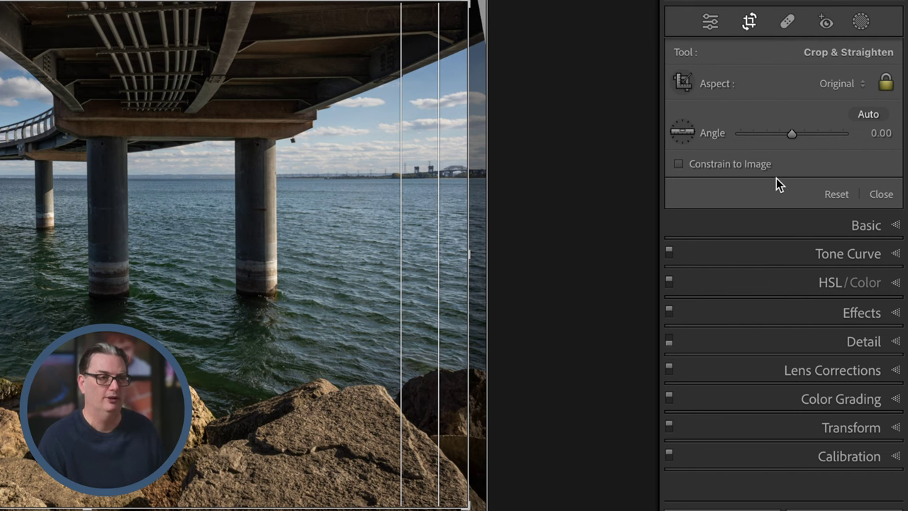
pyautogui.click(710, 22)
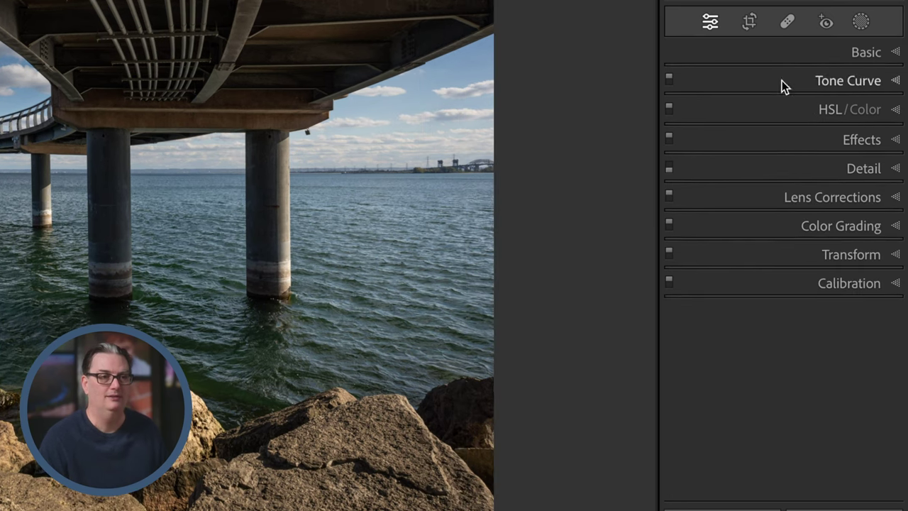
pyautogui.click(749, 22)
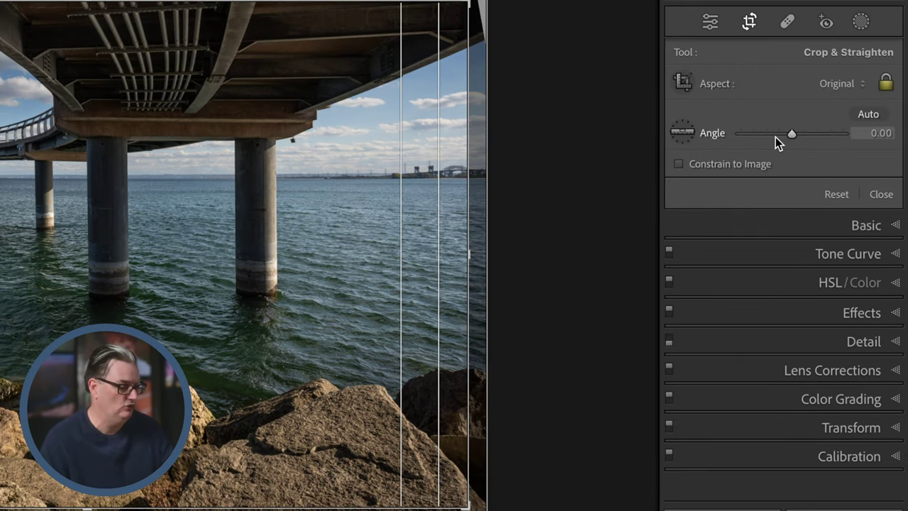
pyautogui.press('e')
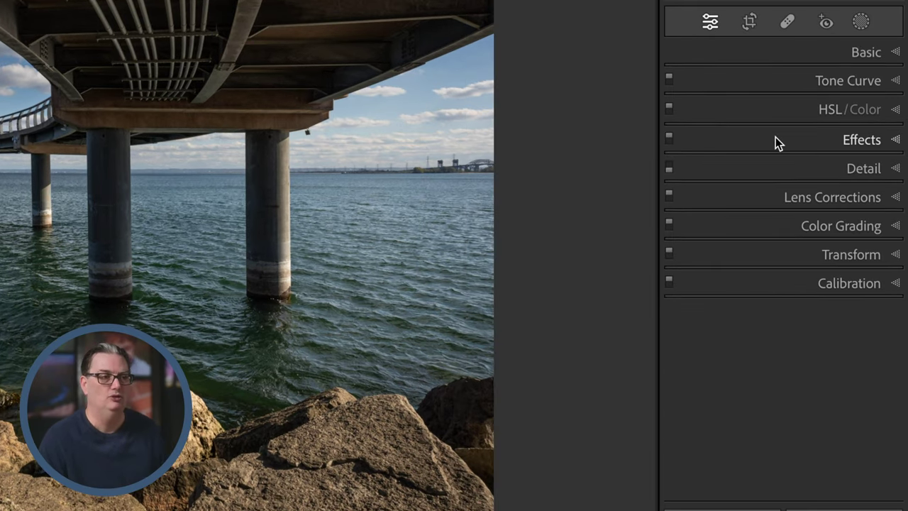
# Start Crop & Straighten on the pier photo and cycle through the thirds, diagonal, triangle, golden spiral and aspect ratio guide overlays
pyautogui.click(749, 22)
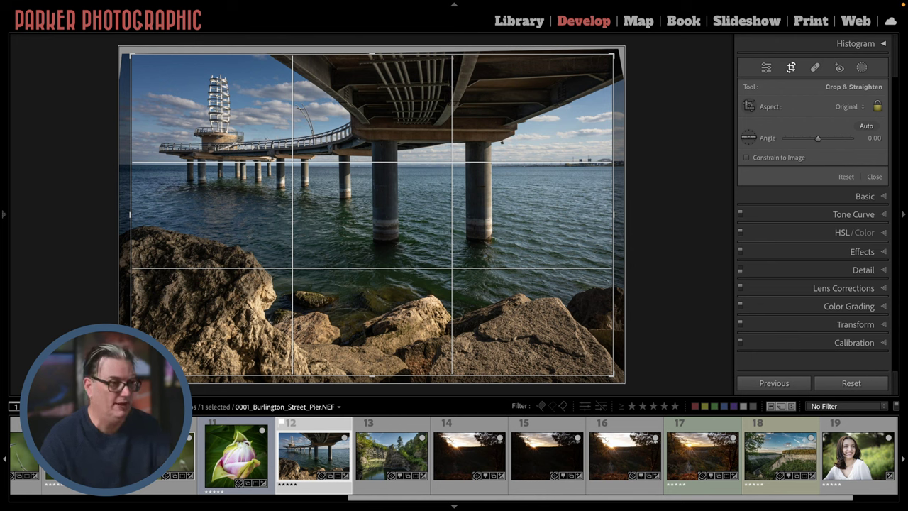
pyautogui.press('o')
pyautogui.press('o')
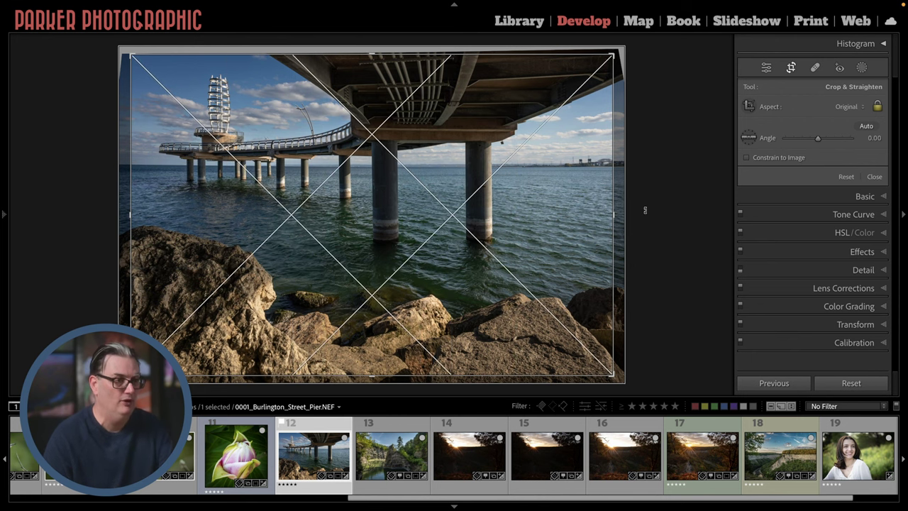
pyautogui.press('o')
pyautogui.press('o')
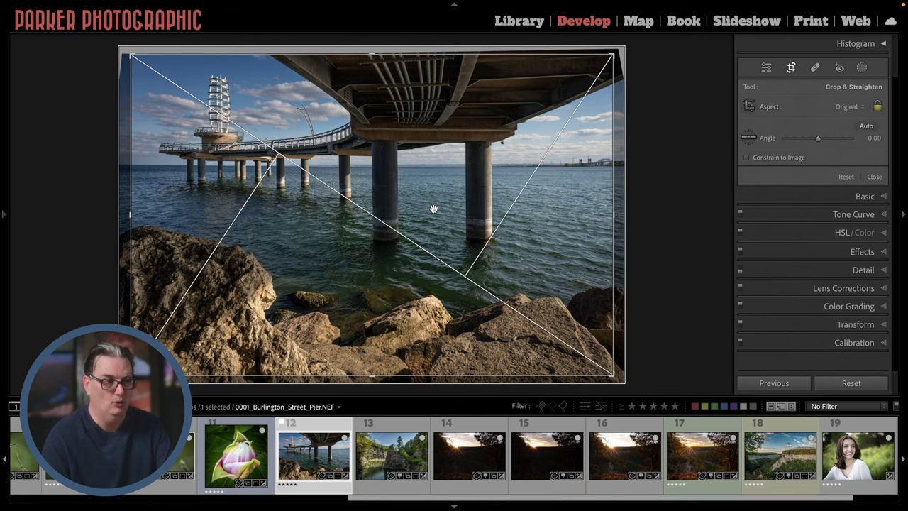
pyautogui.press('o')
pyautogui.press('o')
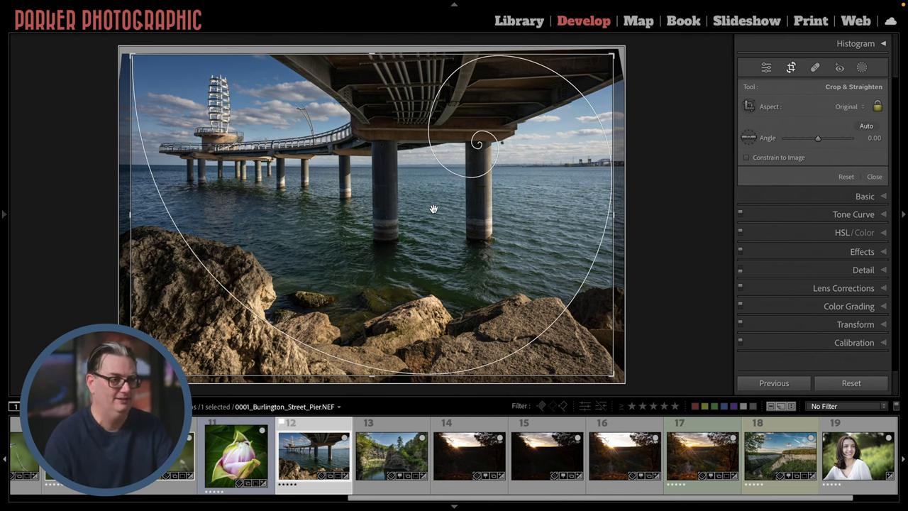
pyautogui.press('o')
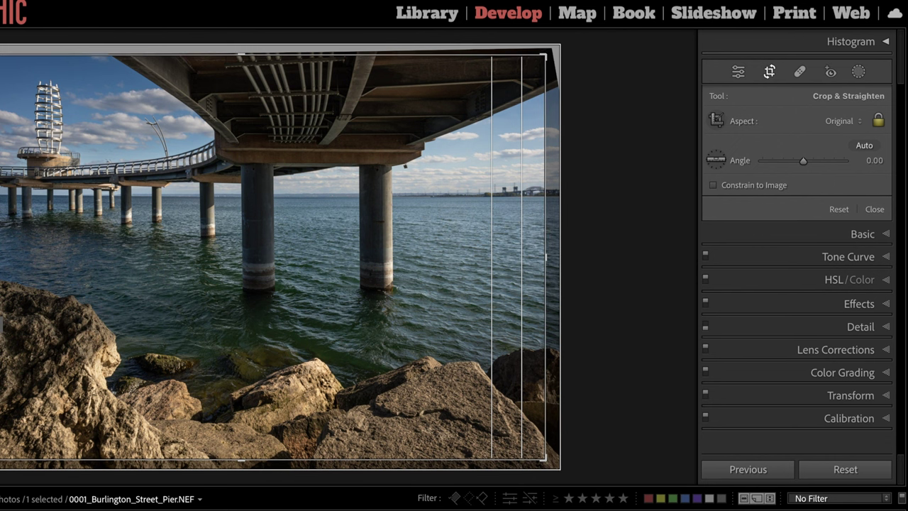
# Try the 5 x 7 and 4 x 5 crop aspects on the pier photo, returning to As Shot
pyautogui.click(844, 121)
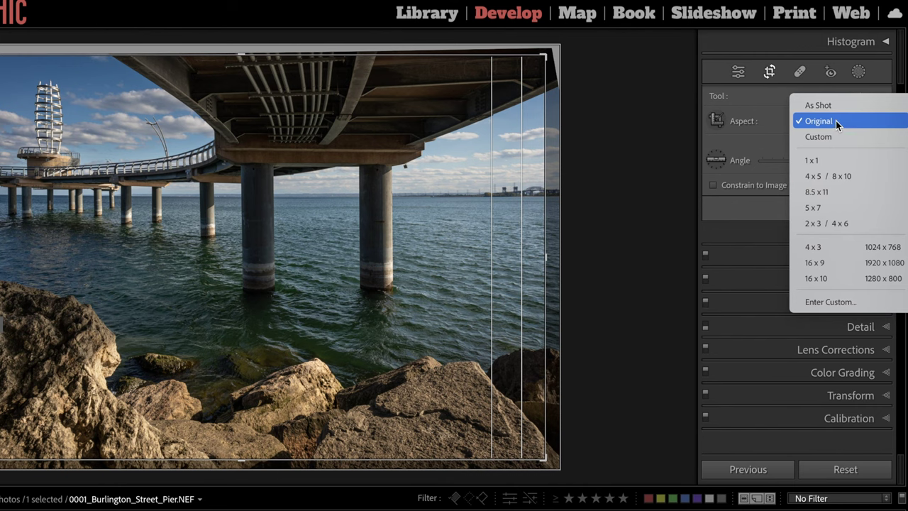
pyautogui.click(836, 207)
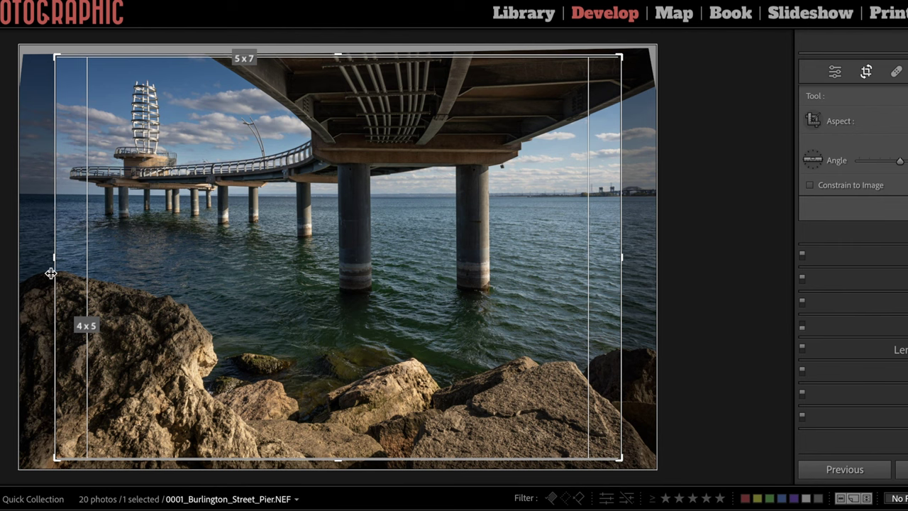
pyautogui.click(904, 121)
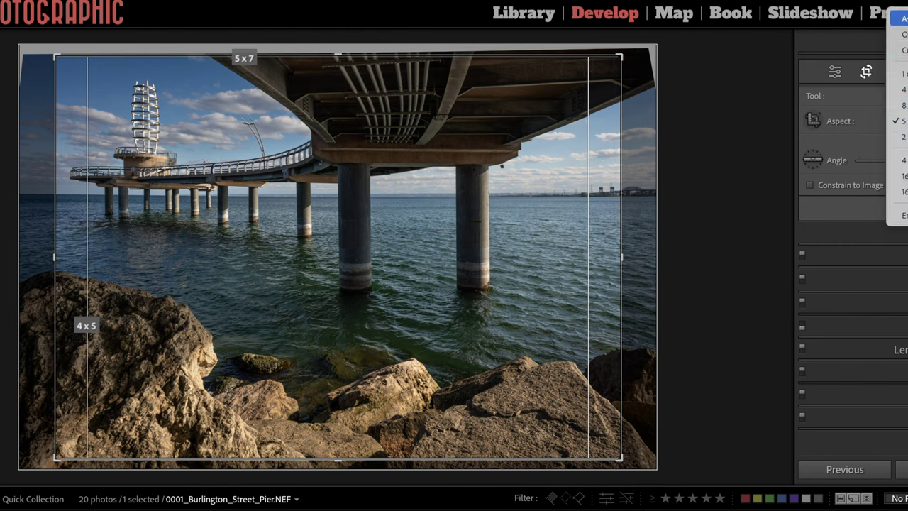
pyautogui.click(904, 18)
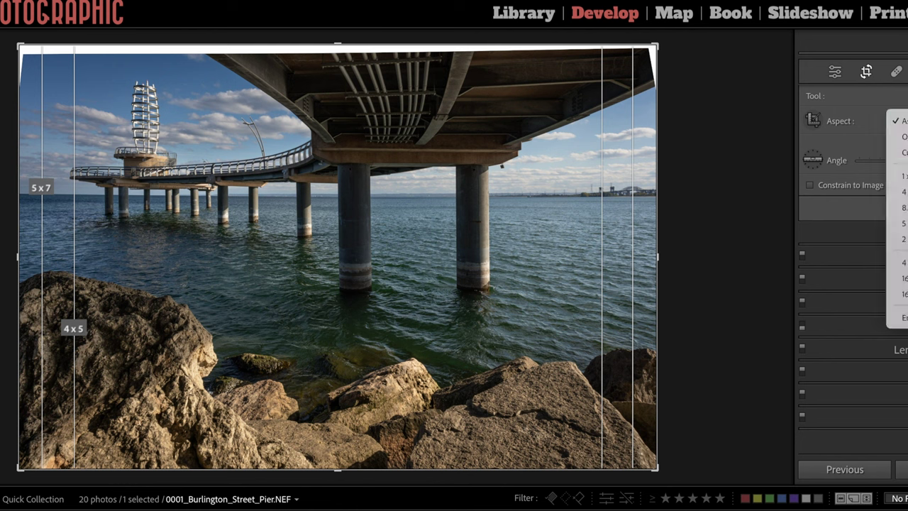
pyautogui.click(901, 192)
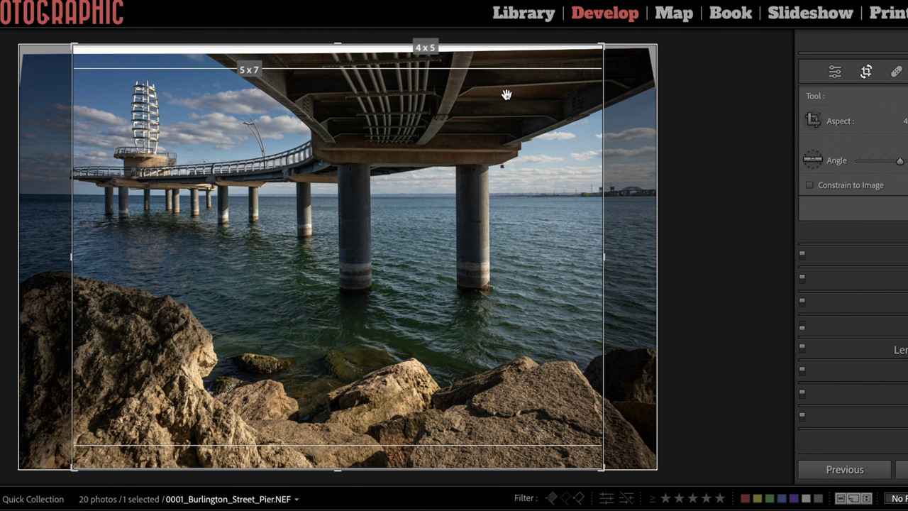
pyautogui.click(904, 120)
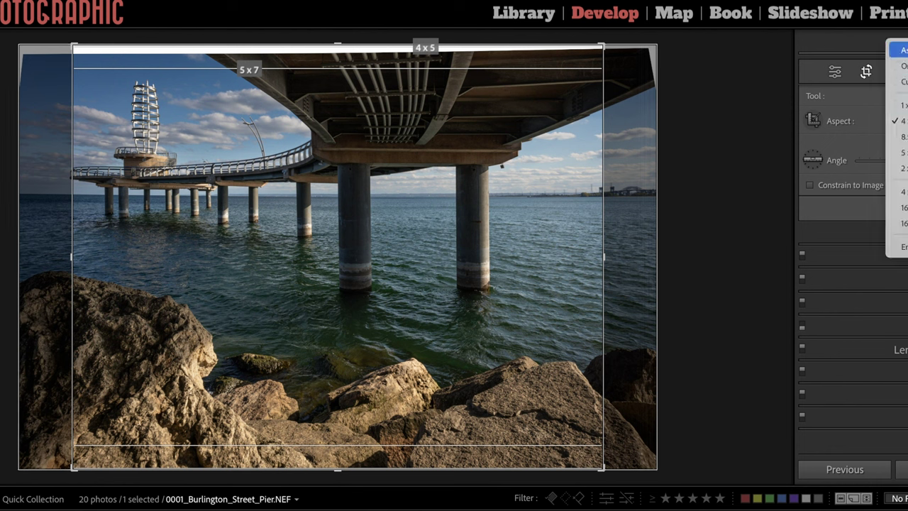
pyautogui.click(899, 49)
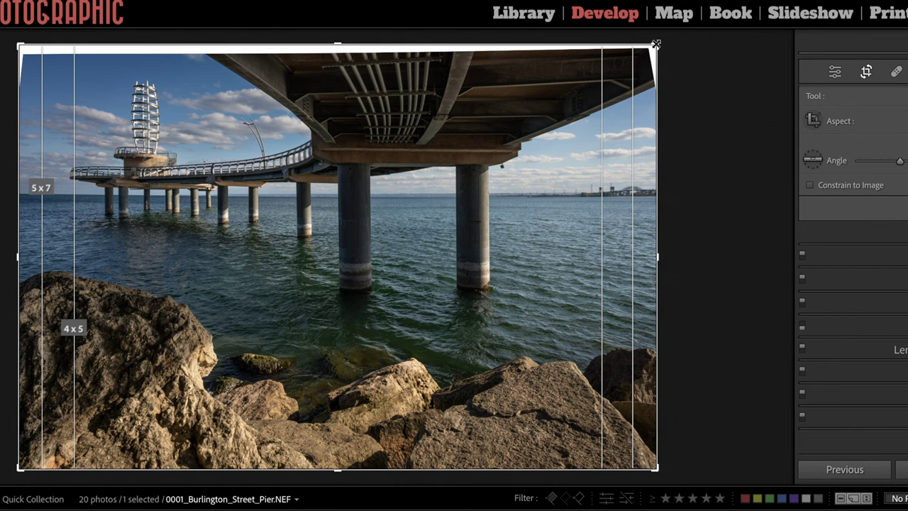
# Shrink the pier photo's crop frame, reposition the image inside it, and tilt it slightly clockwise
pyautogui.moveTo(656, 44); pyautogui.dragTo(551, 111)
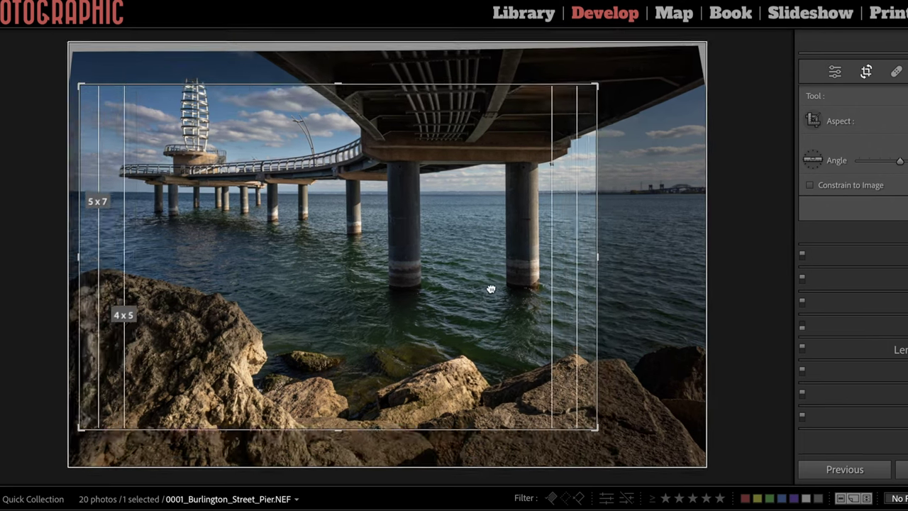
pyautogui.moveTo(490, 288); pyautogui.dragTo(470, 320)
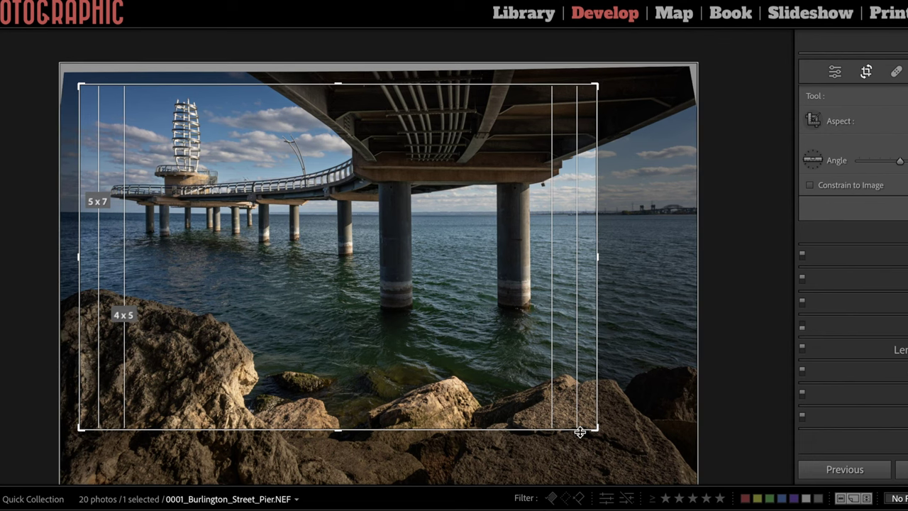
pyautogui.moveTo(603, 439); pyautogui.dragTo(605, 449)
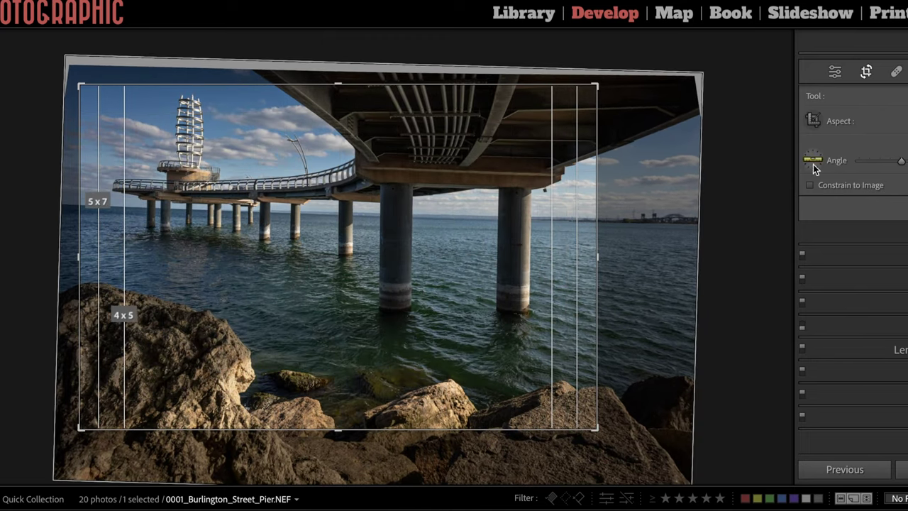
pyautogui.moveTo(900, 162); pyautogui.dragTo(902, 163)
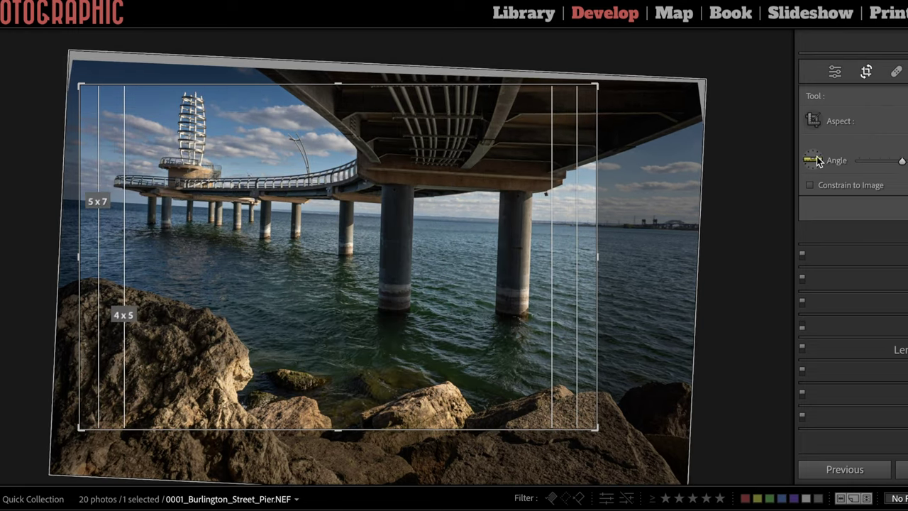
# Straighten the pier photo along the water's horizon and apply the crop
pyautogui.click(813, 161)
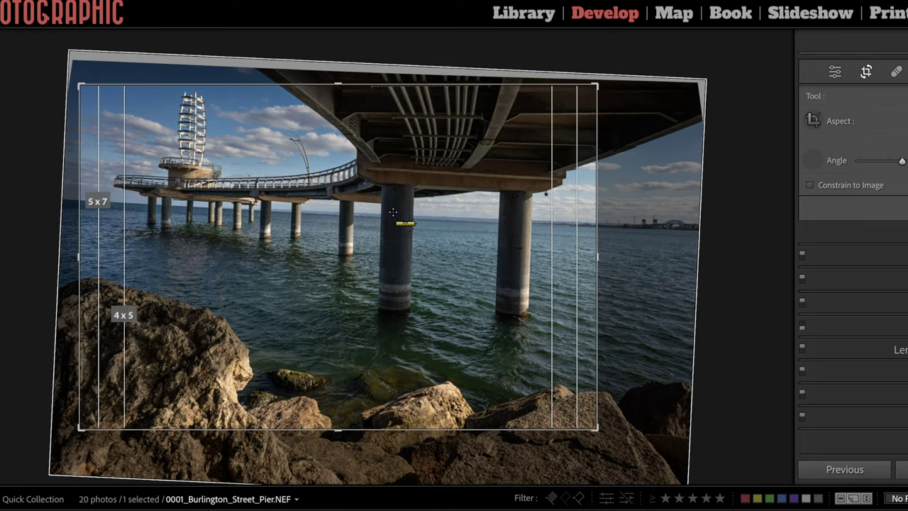
pyautogui.moveTo(282, 211); pyautogui.dragTo(526, 222)
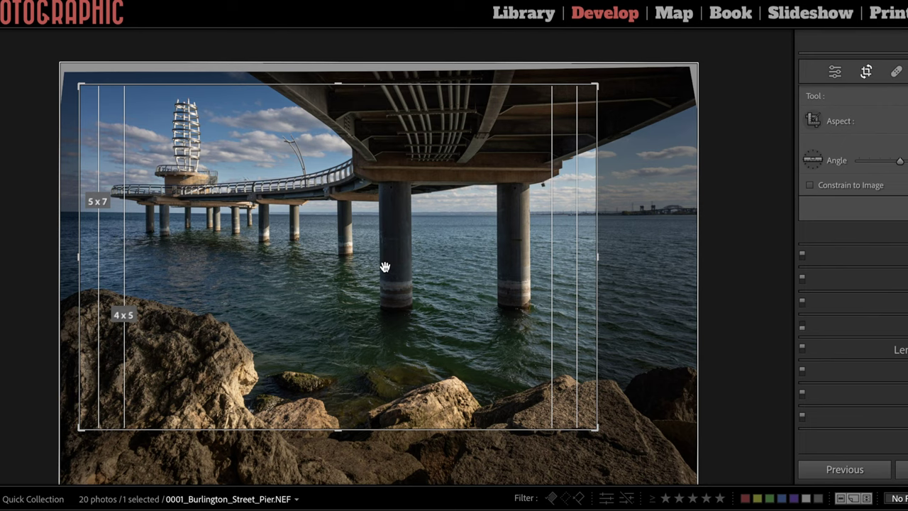
pyautogui.press('Return')
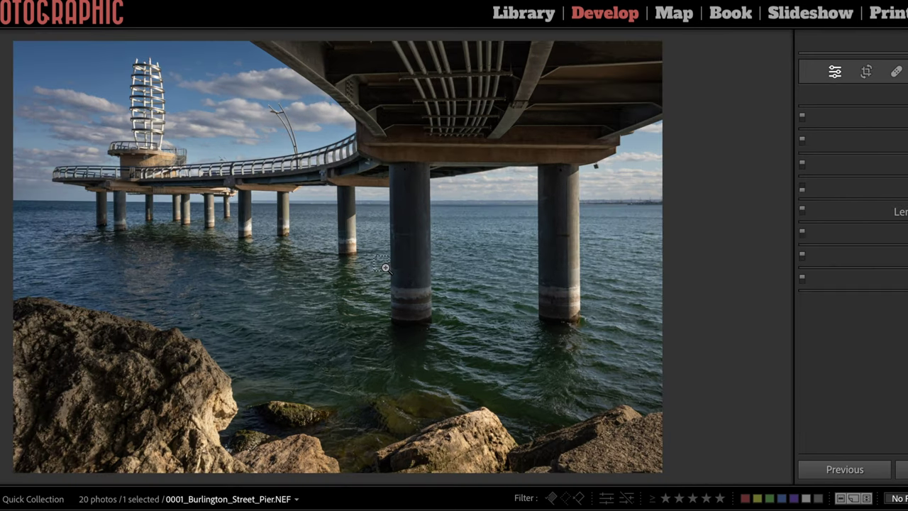
# Undo the cropping and straightening changes made to the pier photo
pyautogui.hotkey('ctrl', 'z')
pyautogui.hotkey('ctrl', 'z')
pyautogui.hotkey('ctrl', 'z')
pyautogui.hotkey('ctrl', 'z')
pyautogui.hotkey('ctrl', 'z')
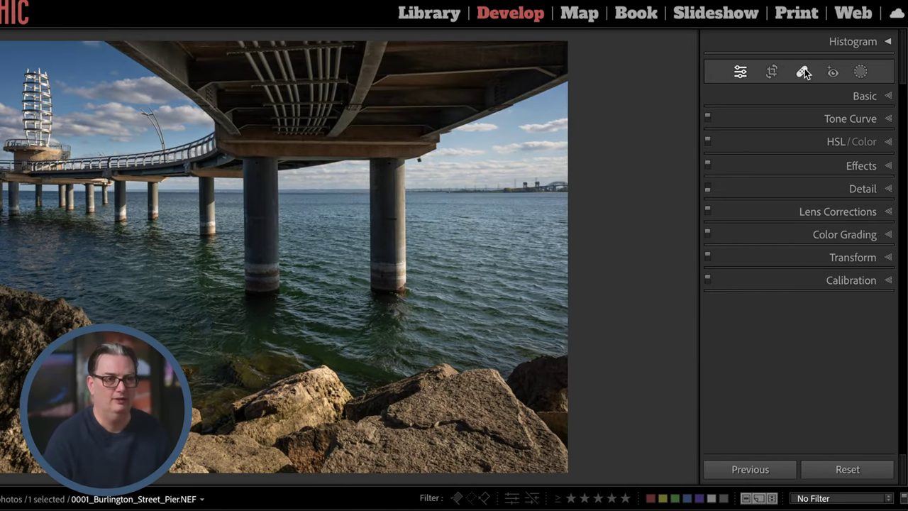
# Review the healing tool options, and the Red Eye and Pet Eye modes of Red Eye Correction on BoldRedEye.jpg
pyautogui.click(803, 71)
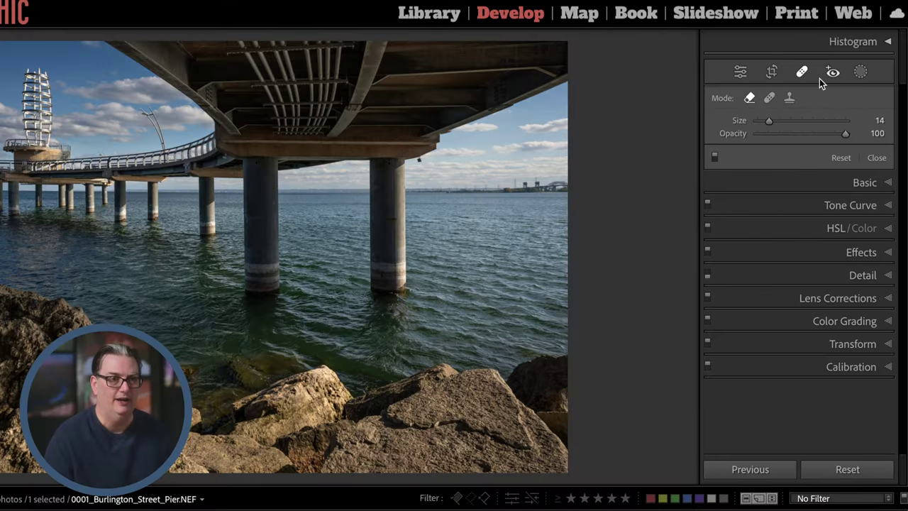
pyautogui.click(832, 74)
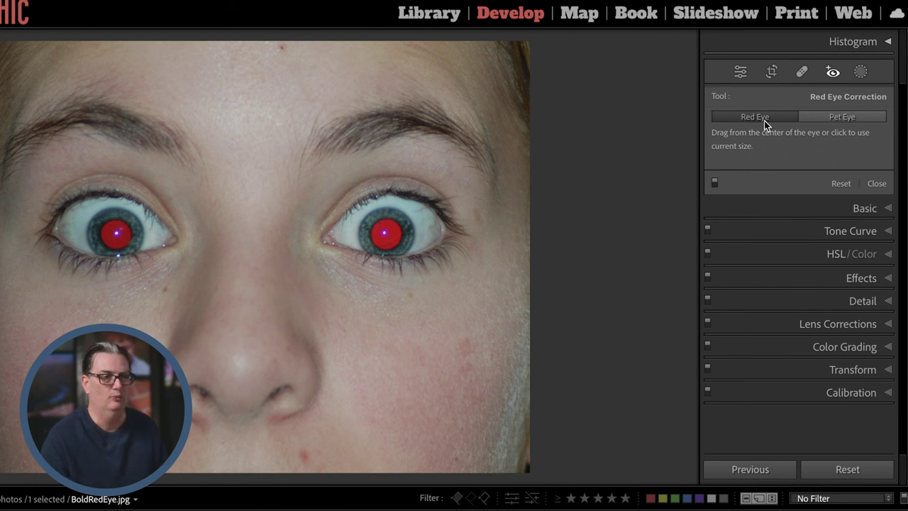
pyautogui.click(855, 114)
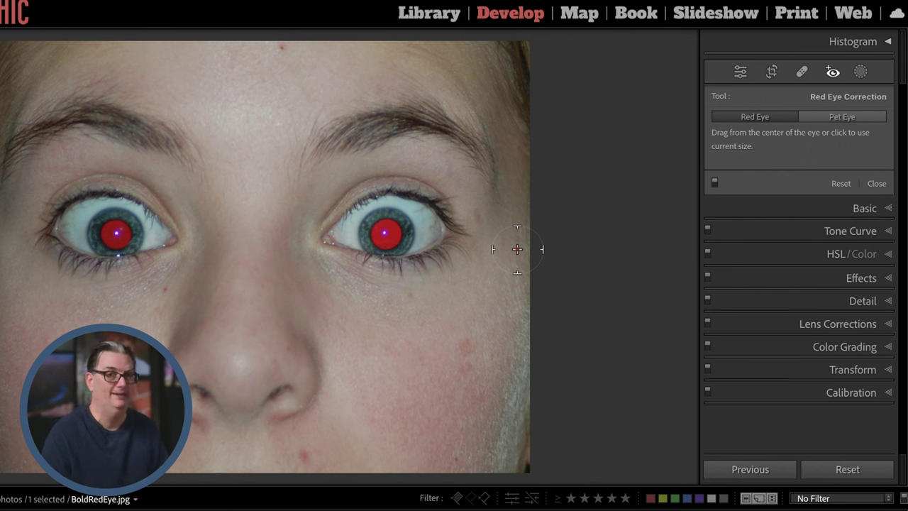
pyautogui.click(841, 117)
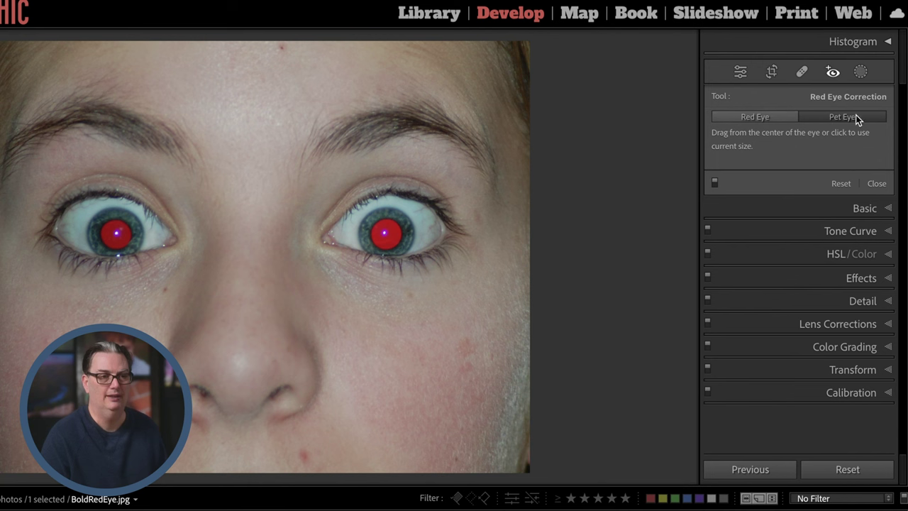
# Correct the red pupil of the eye on the image's right side in BoldRedEye.jpg using Red Eye mode
pyautogui.click(770, 119)
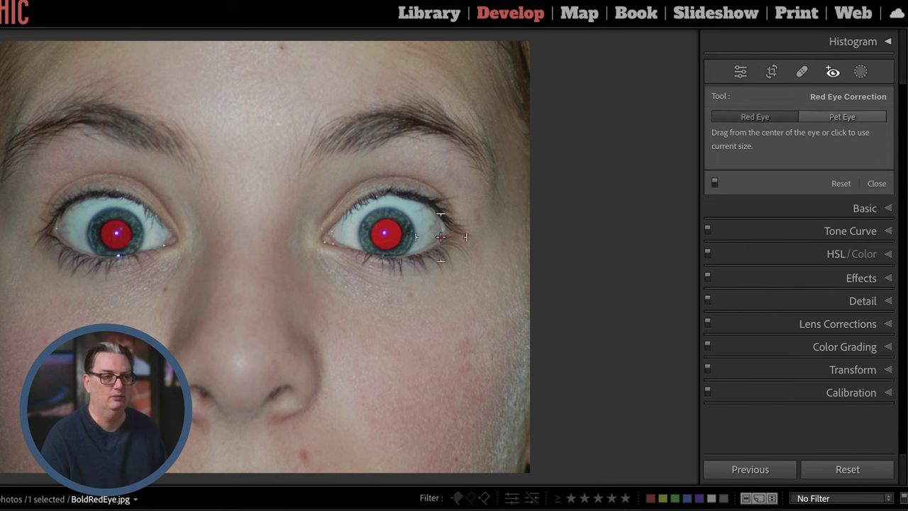
pyautogui.click(383, 232)
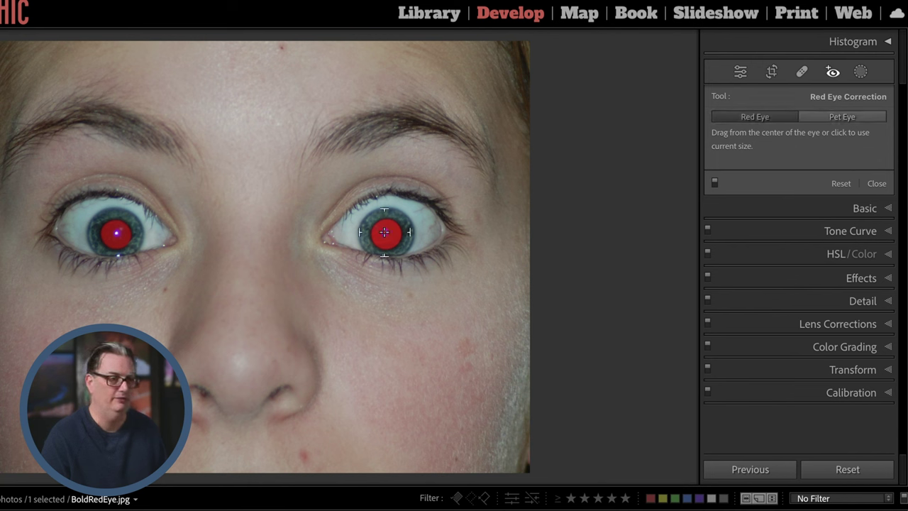
pyautogui.moveTo(393, 239); pyautogui.dragTo(425, 274)
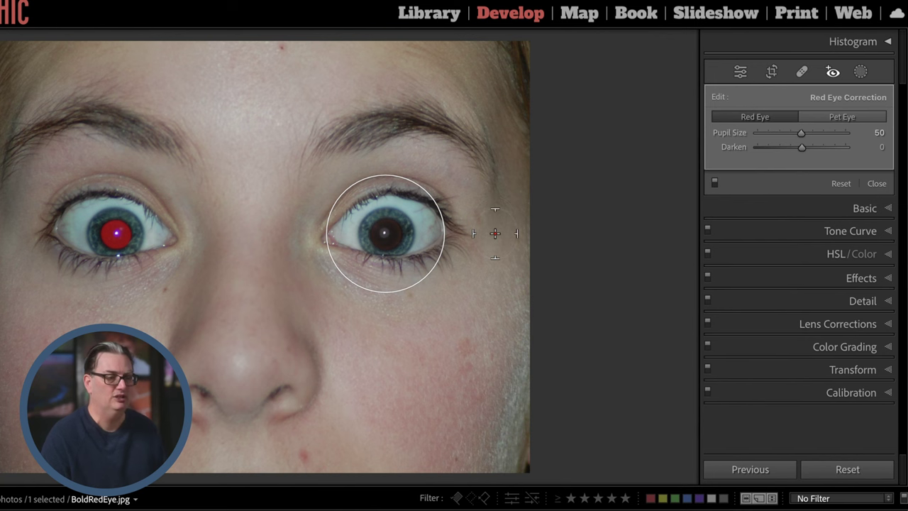
# Open masking on the portrait _DSC8956-Edit.psd and try a Subject mask, undoing it
pyautogui.press('Right')
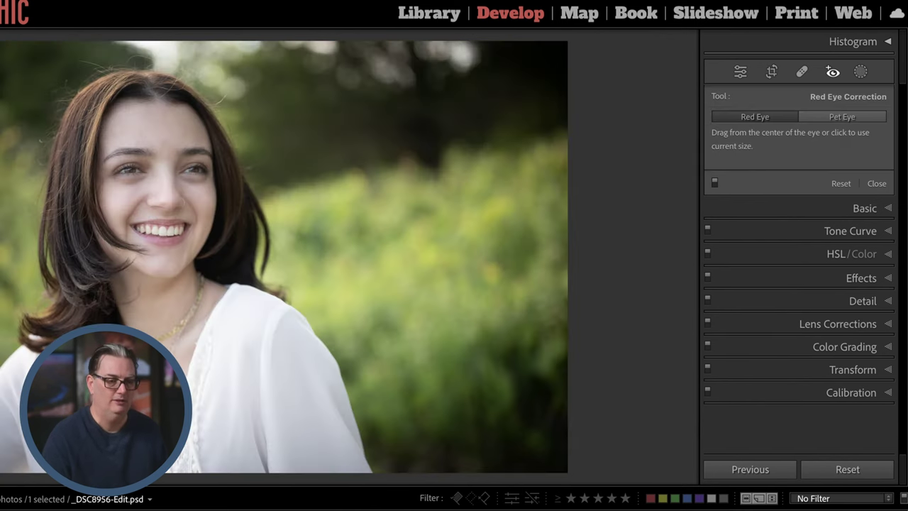
pyautogui.click(860, 72)
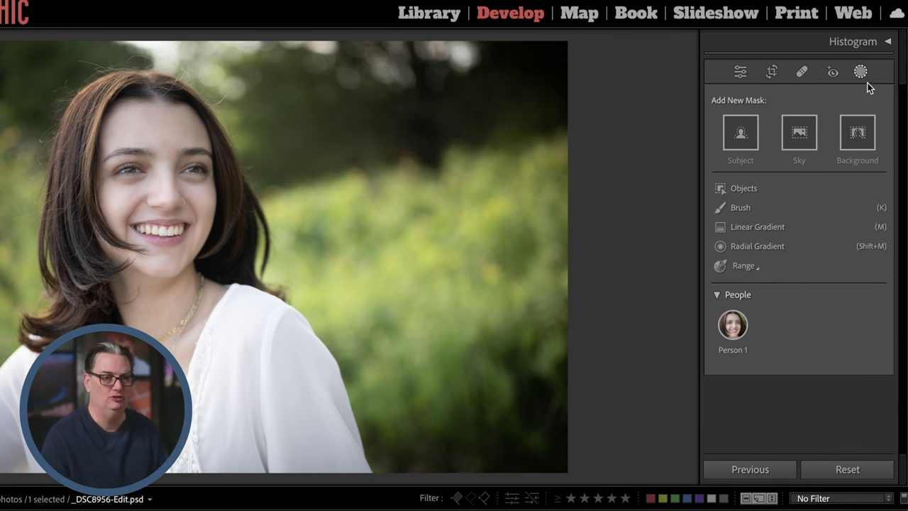
pyautogui.click(741, 132)
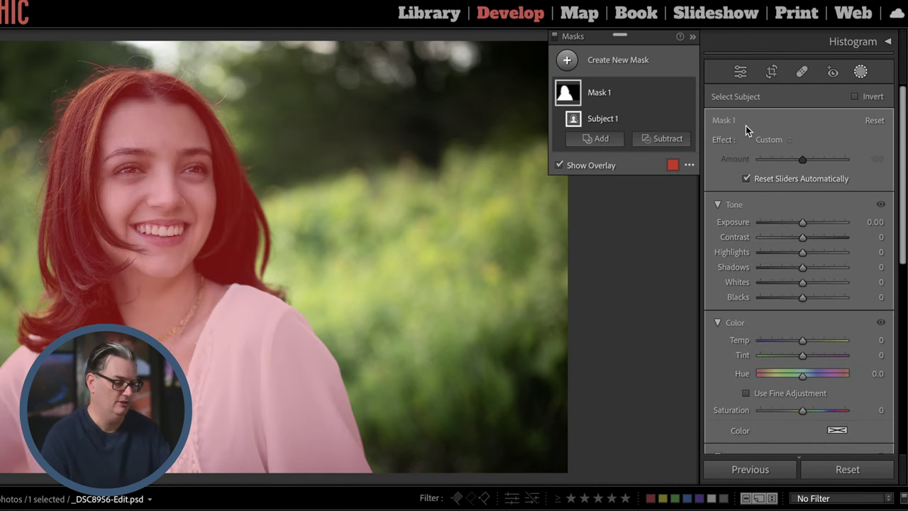
pyautogui.hotkey('ctrl', 'z')
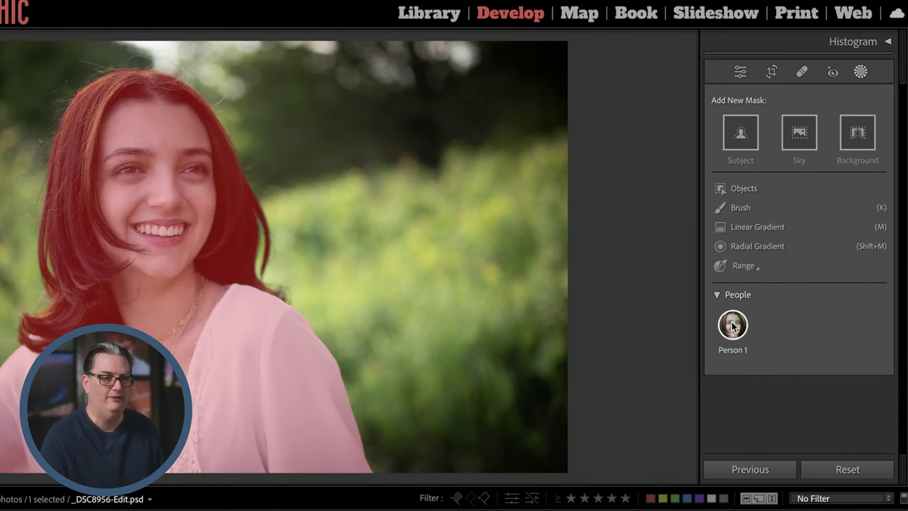
# Create separate Person 1 masks for Face Skin, Body Skin, Eyebrows, Eye Sclera, Iris and Pupil, Lips, Teeth and Hair
pyautogui.click(733, 325)
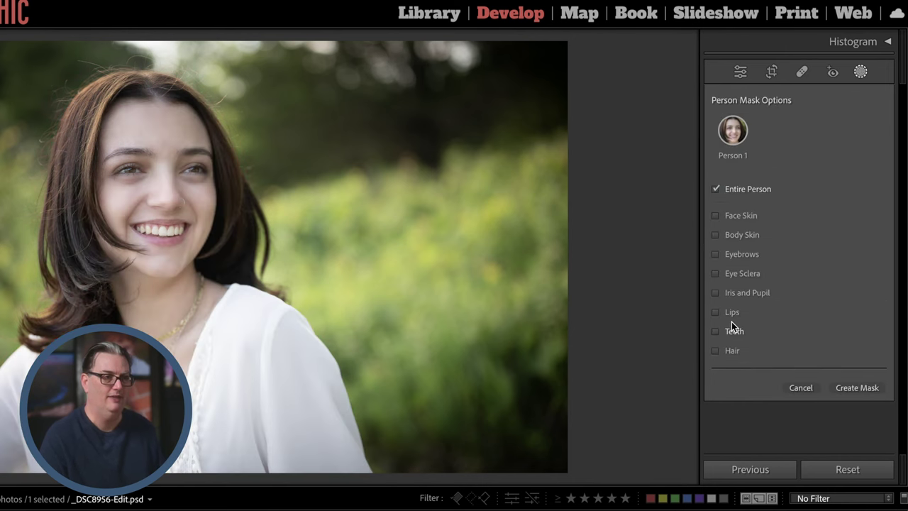
pyautogui.click(717, 215)
pyautogui.click(717, 234)
pyautogui.click(717, 254)
pyautogui.click(716, 273)
pyautogui.click(715, 292)
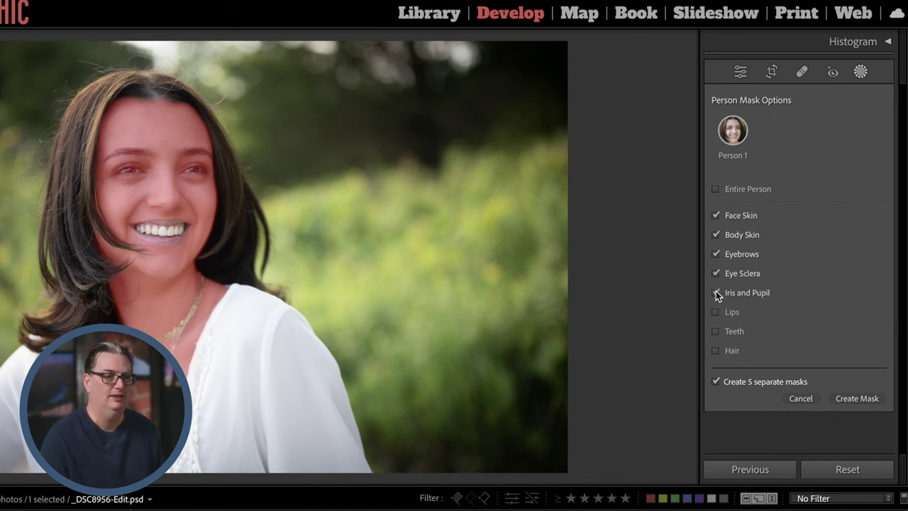
pyautogui.click(718, 311)
pyautogui.click(716, 330)
pyautogui.click(715, 350)
pyautogui.click(864, 401)
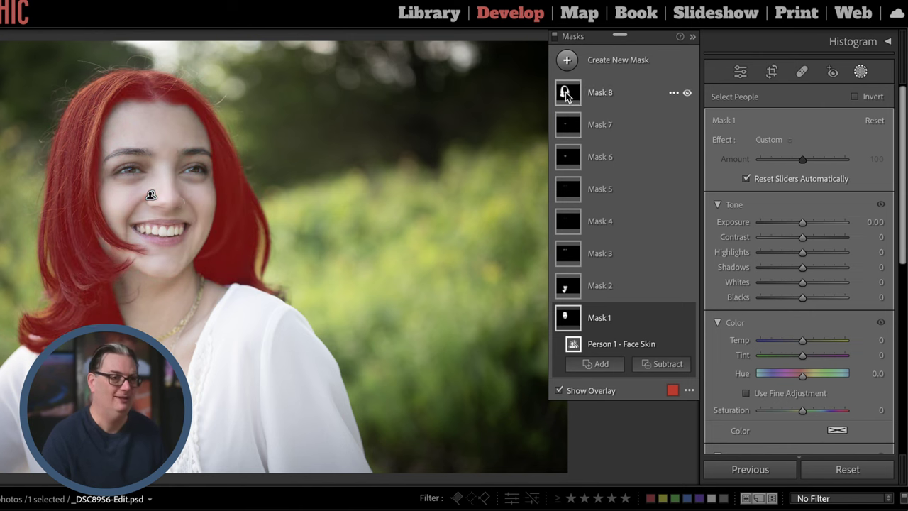
# Select the portrait's hair mask and examine its available tone, color and presence adjustments
pyautogui.click(617, 92)
pyautogui.moveTo(905, 110); pyautogui.dragTo(905, 206)
pyautogui.scroll(5, 798, 225)
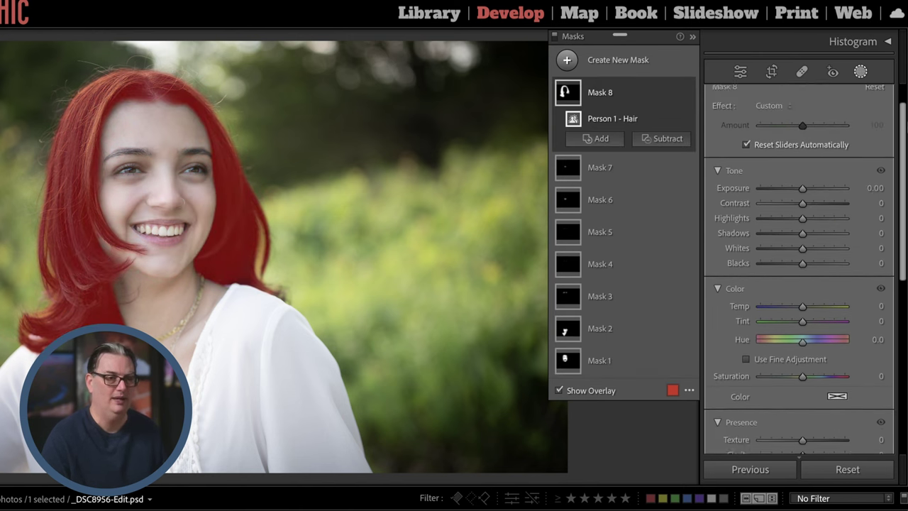
# Try Exposure 0.42, Texture 12, Clarity 10 and Dehaze 5 on the portrait's hair mask
pyautogui.moveTo(800, 192); pyautogui.dragTo(805, 198)
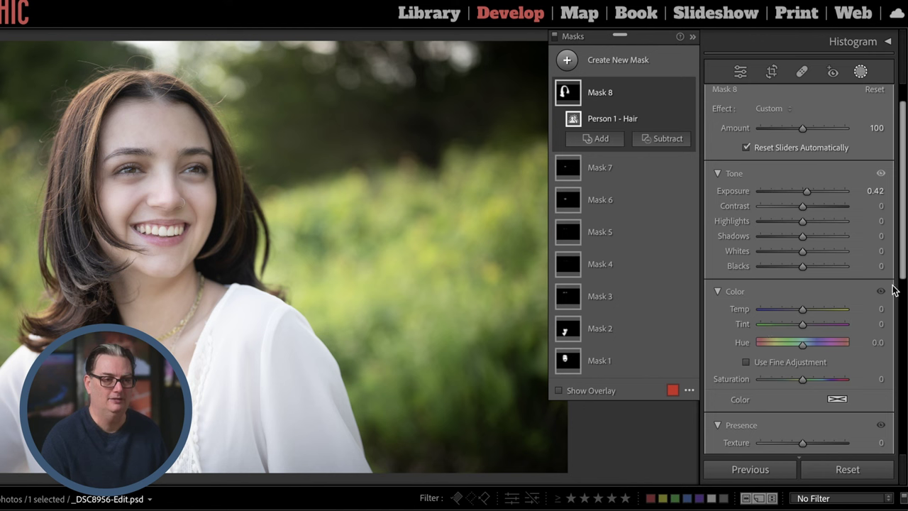
pyautogui.scroll(-2, 895, 293)
pyautogui.moveTo(803, 394); pyautogui.dragTo(805, 422)
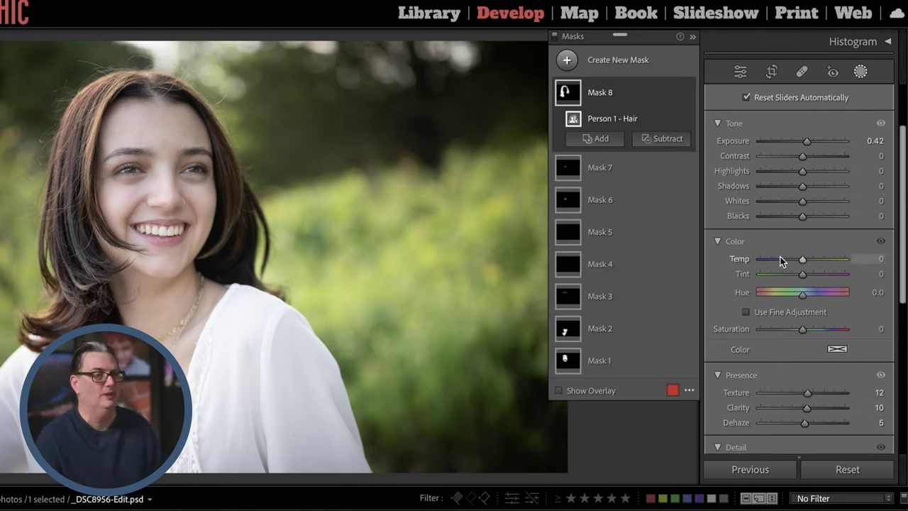
# Delete all masks from the portrait
pyautogui.click(670, 93)
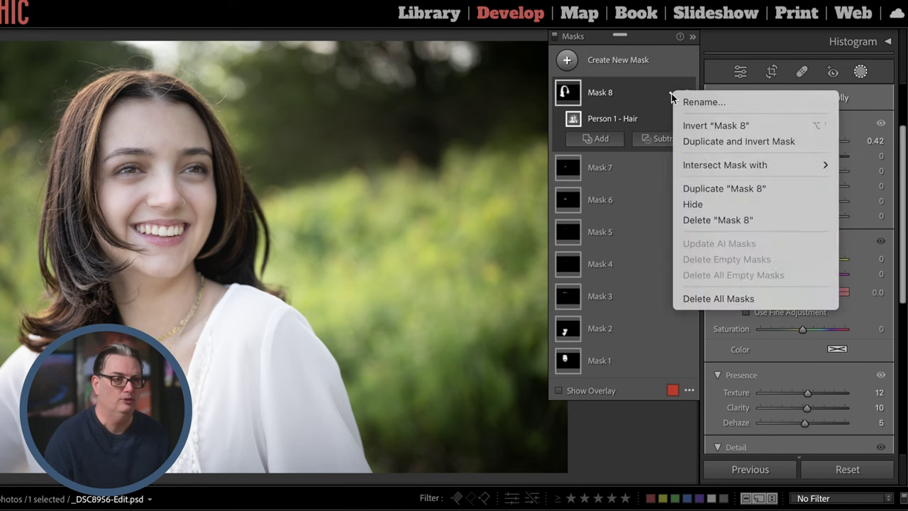
pyautogui.click(734, 298)
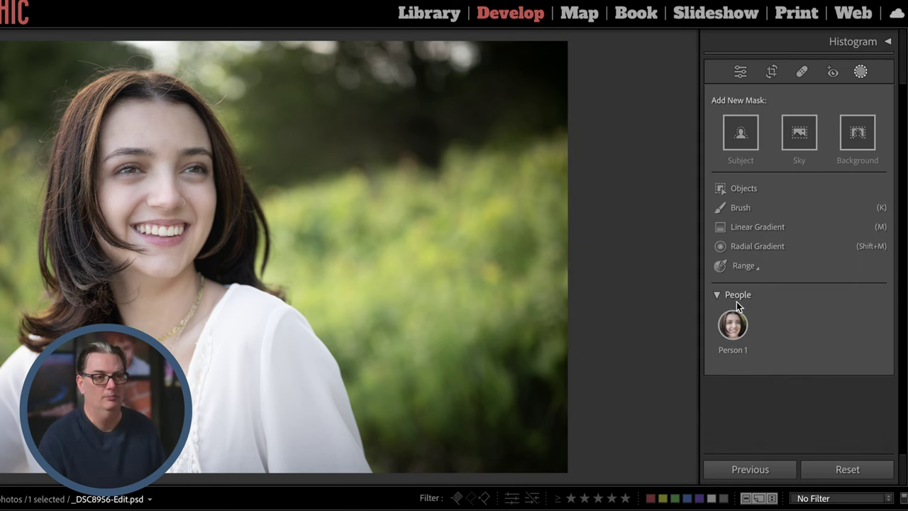
# Try a Sky mask with Exposure 0.18 on 0005_Letchworth.NEF, undoing the exposure and deleting the new mask
pyautogui.press('Left')
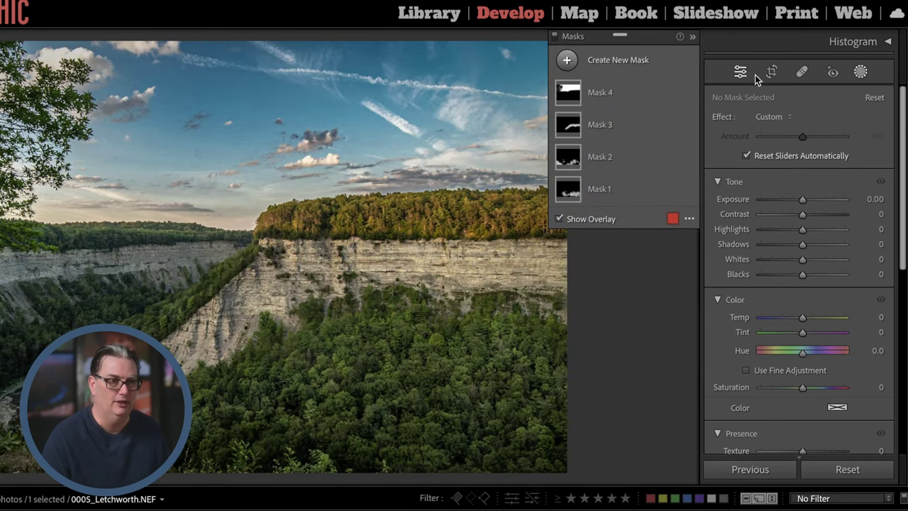
pyautogui.click(566, 59)
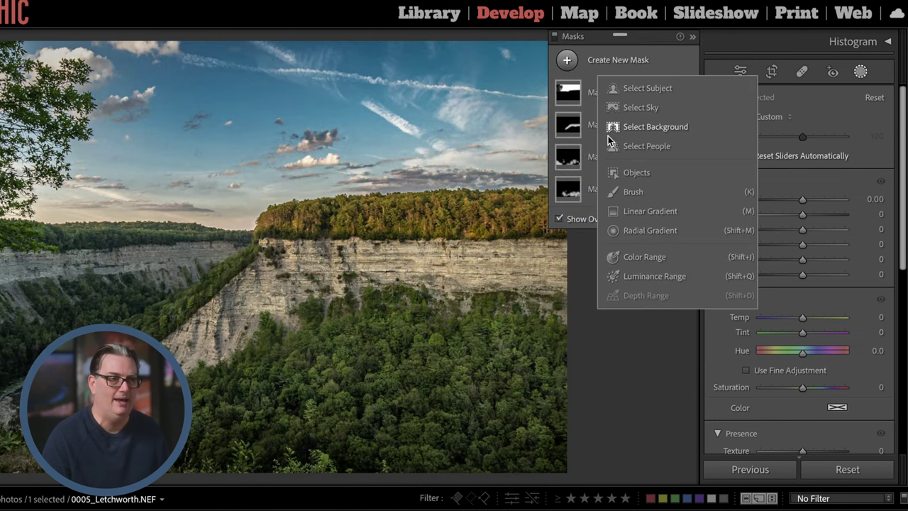
pyautogui.click(651, 108)
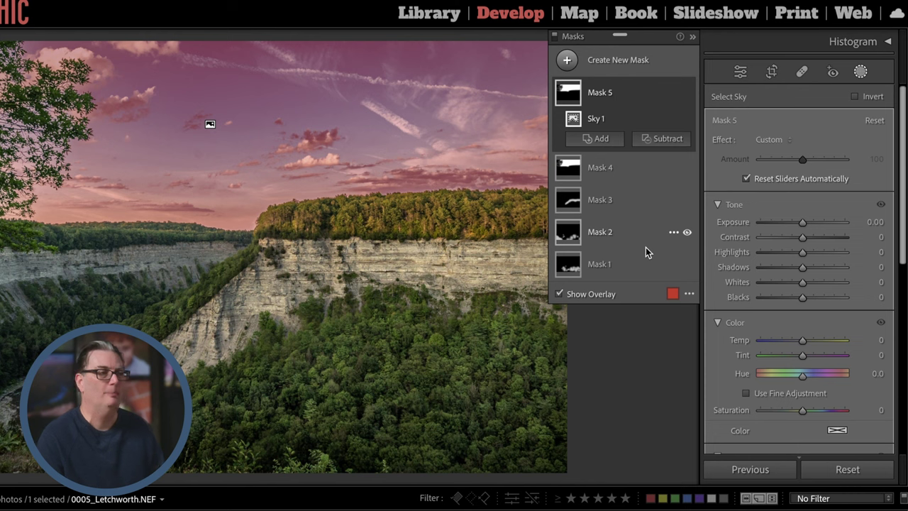
pyautogui.moveTo(805, 220); pyautogui.dragTo(805, 222)
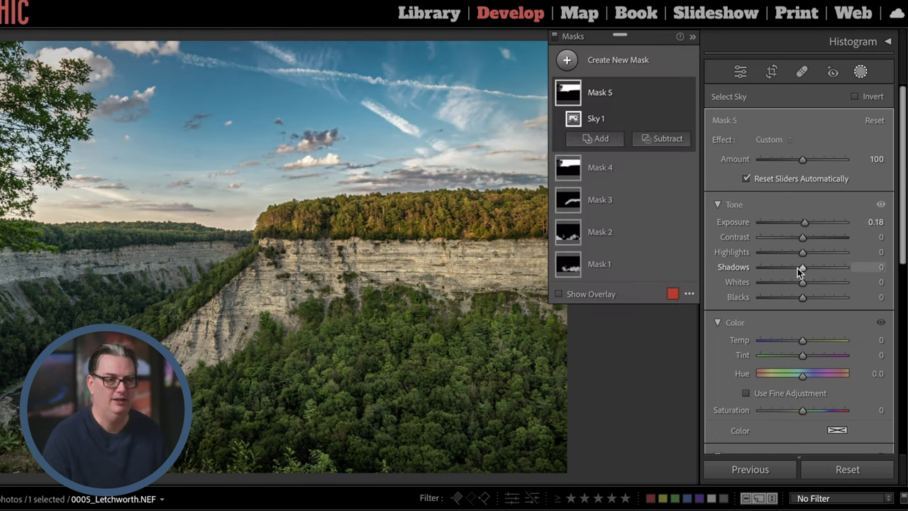
pyautogui.hotkey('ctrl', 'z')
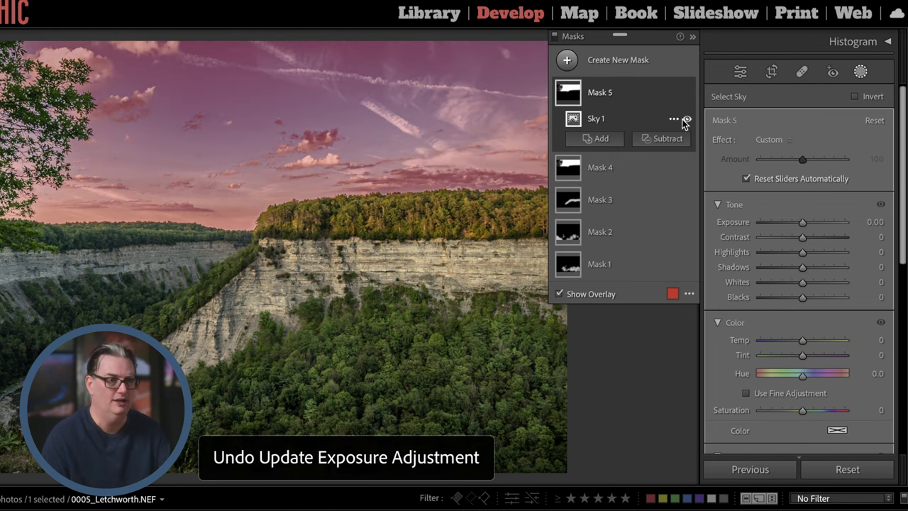
pyautogui.click(673, 93)
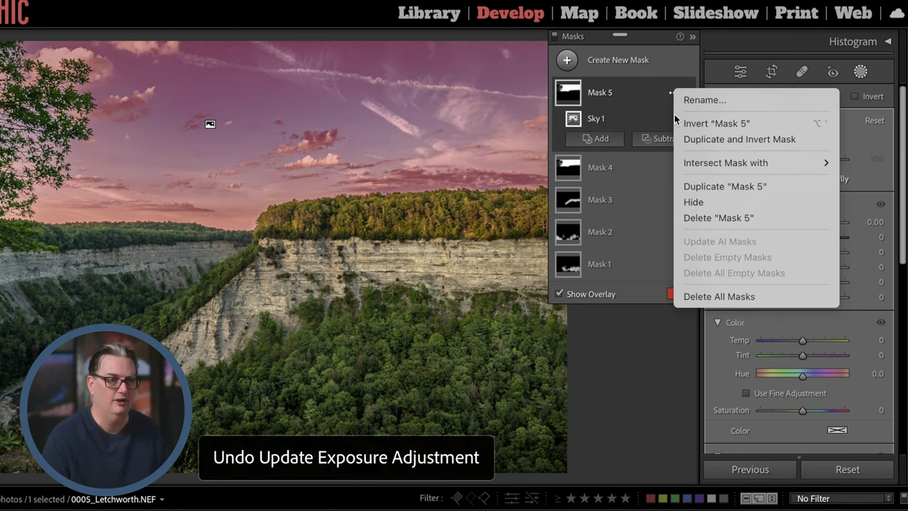
pyautogui.click(715, 216)
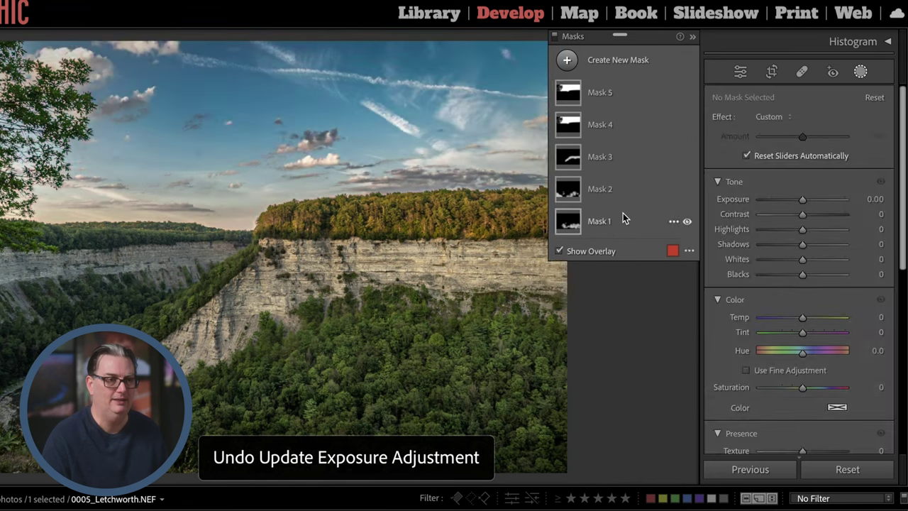
# Try a Background mask with Exposure -0.72 on 0884_Point_Pelee.NEF, undoing both the adjustment and the mask
pyautogui.click(565, 62)
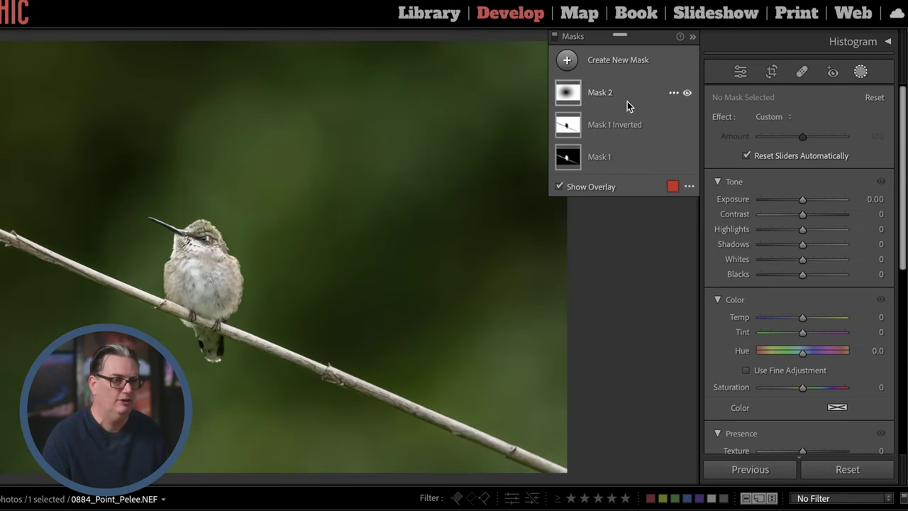
pyautogui.click(567, 59)
pyautogui.press('Escape')
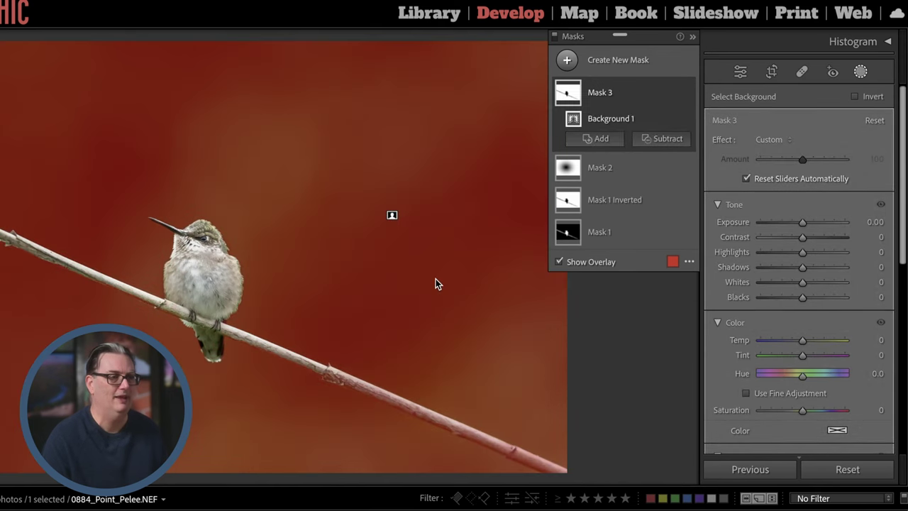
pyautogui.moveTo(802, 221); pyautogui.dragTo(795, 221)
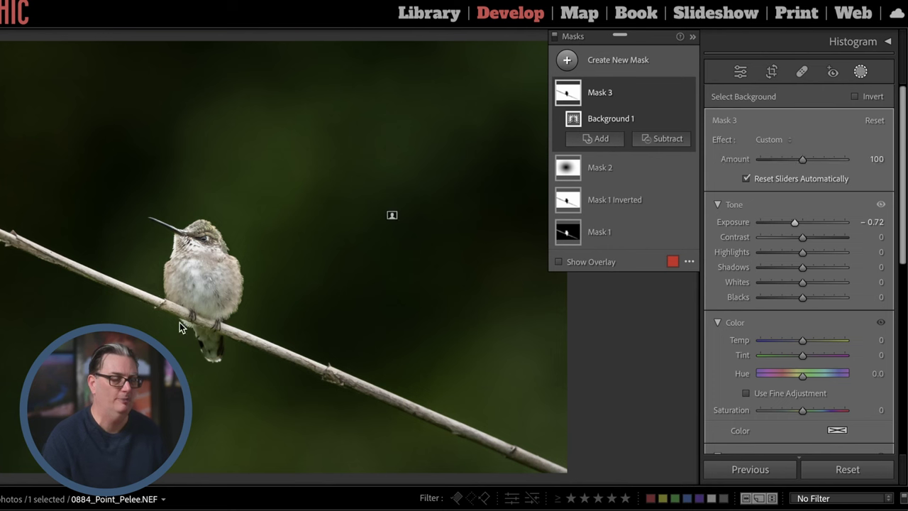
pyautogui.hotkey('ctrl', 'z')
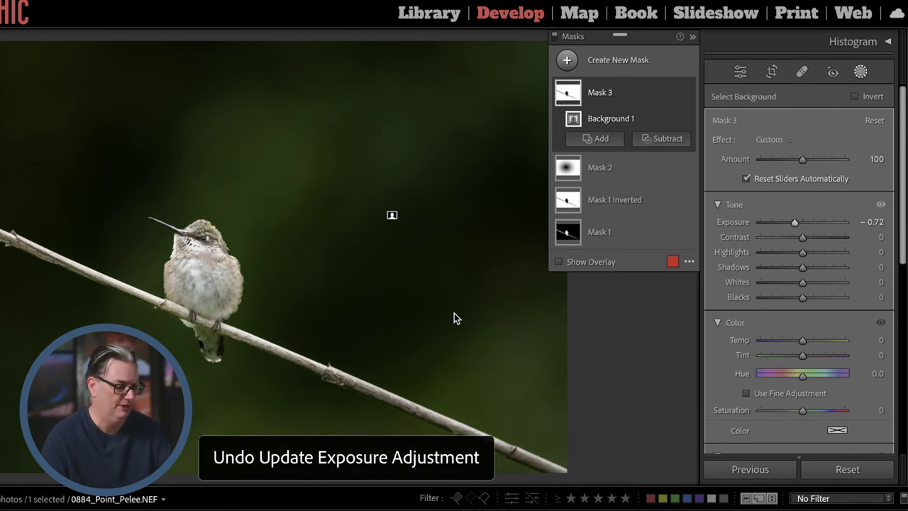
pyautogui.press('o')
pyautogui.hotkey('ctrl', 'z')
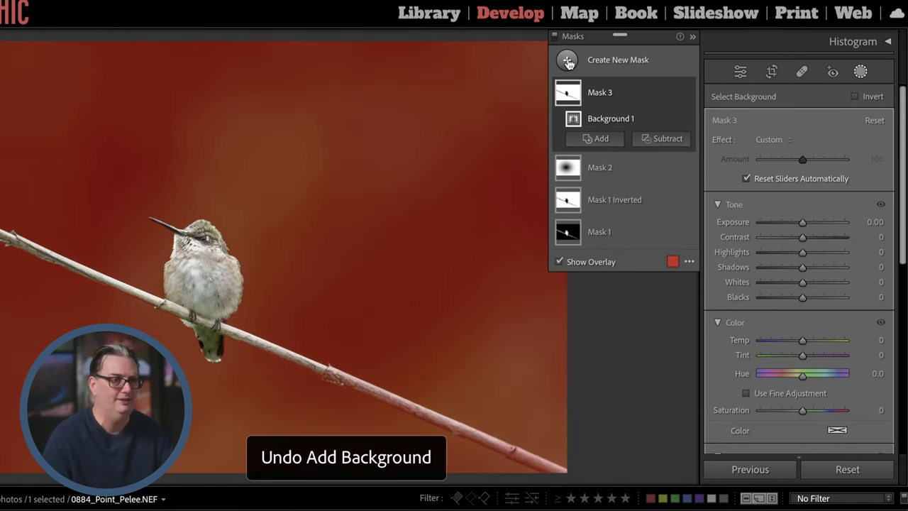
# Try a Linear Gradient mask fading downward over the upper part of the hummingbird photo, undoing it
pyautogui.click(567, 61)
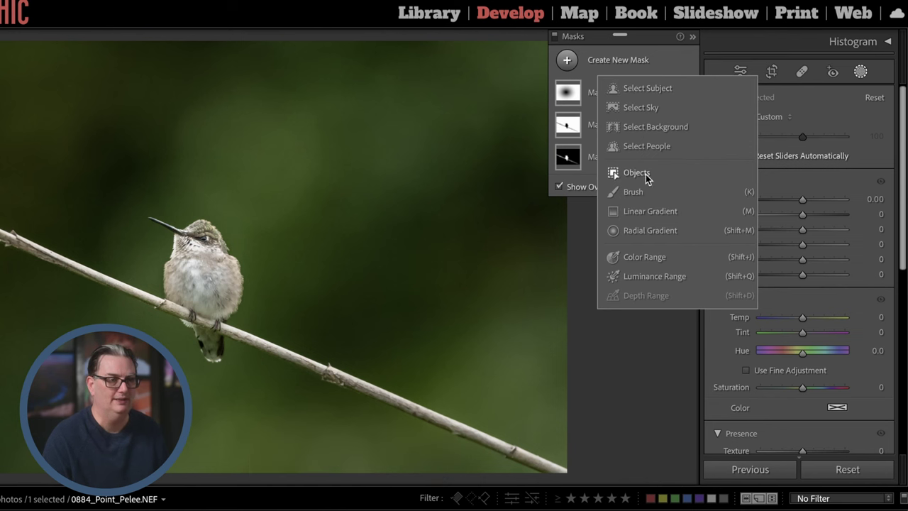
pyautogui.click(648, 215)
pyautogui.moveTo(339, 111); pyautogui.dragTo(348, 324)
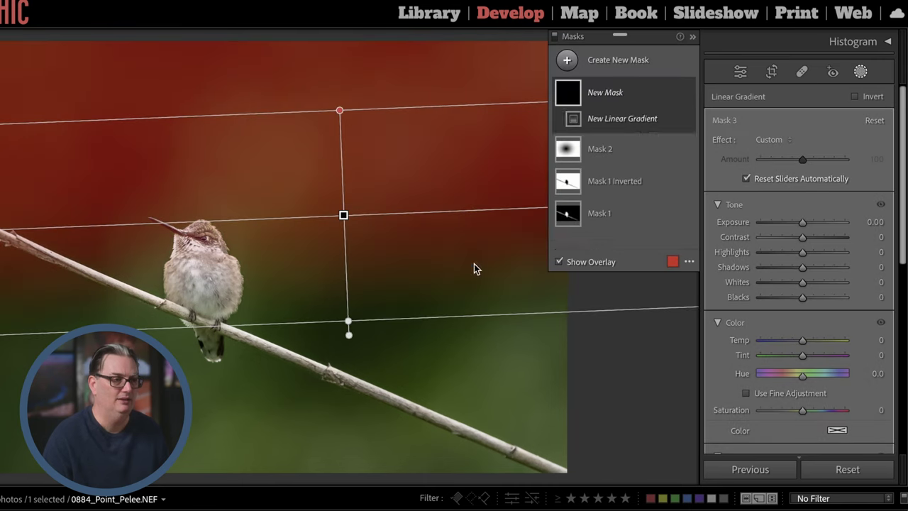
pyautogui.hotkey('ctrl', 'z')
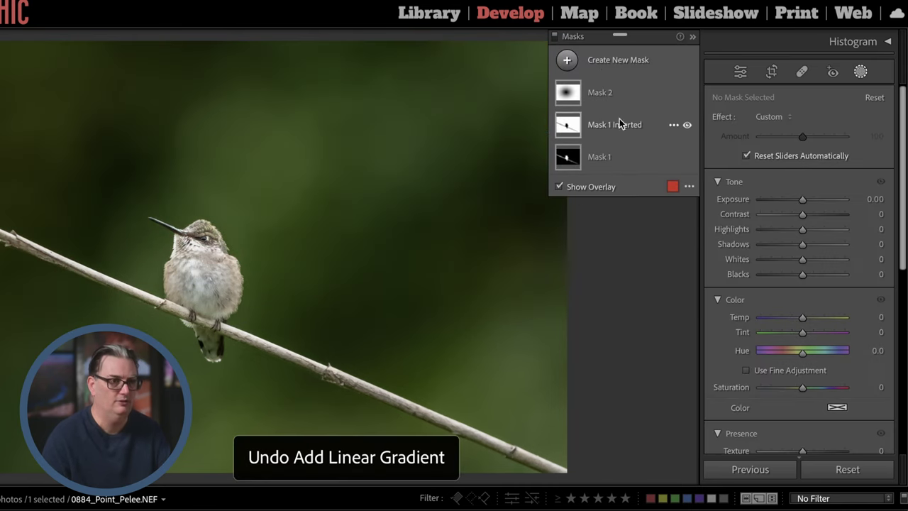
# Try a Color Range mask sampled from the green background above the hummingbird, undoing it
pyautogui.click(571, 60)
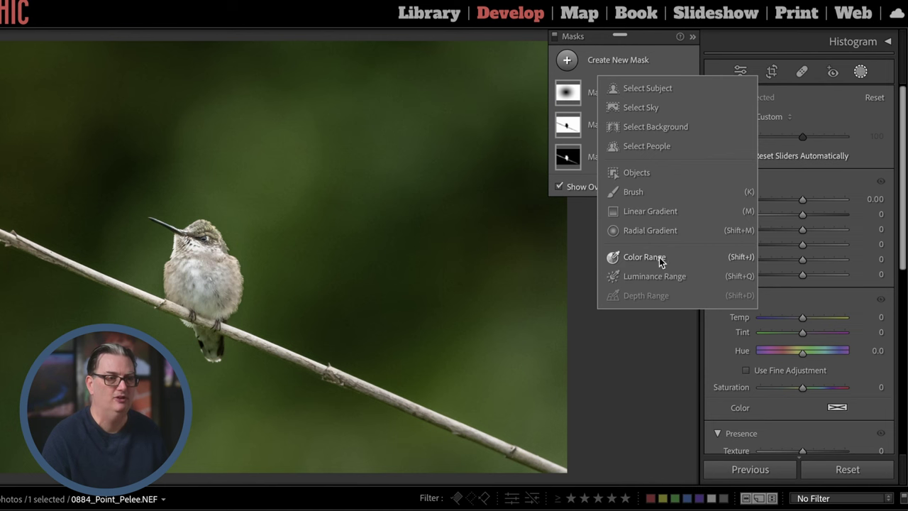
pyautogui.click(622, 256)
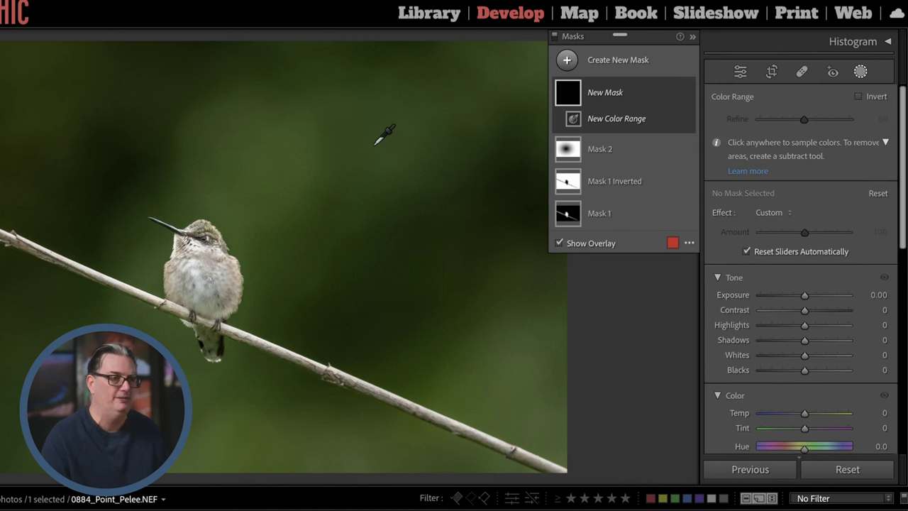
pyautogui.click(377, 146)
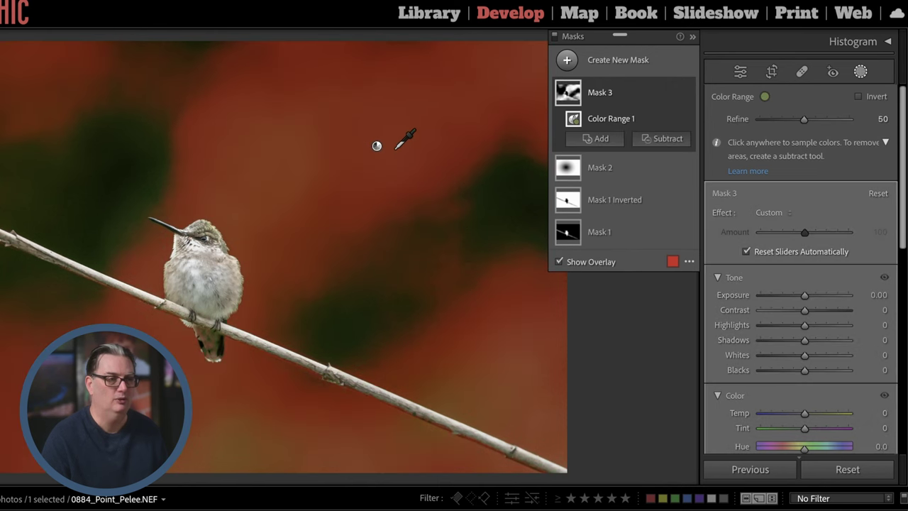
pyautogui.hotkey('ctrl', 'z')
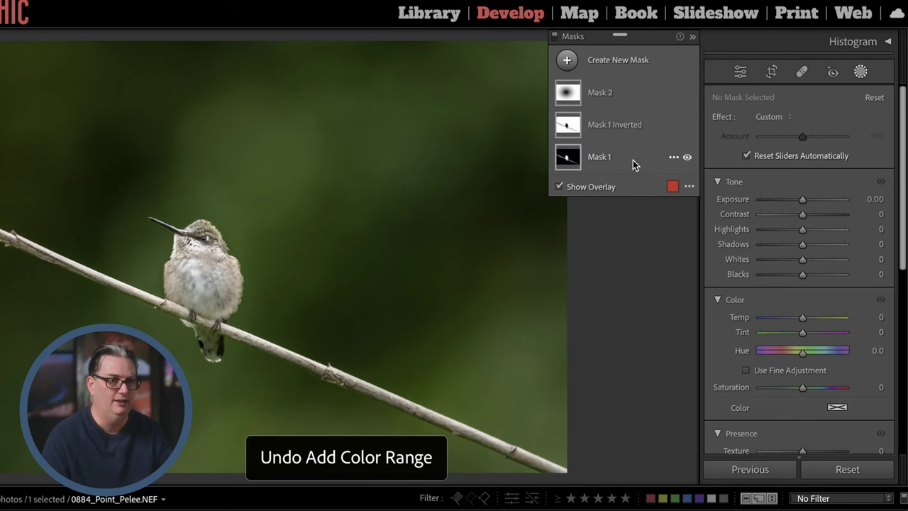
# Start a Luminance Range mask on the hummingbird photo without sampling, and review the available mask types again
pyautogui.click(607, 61)
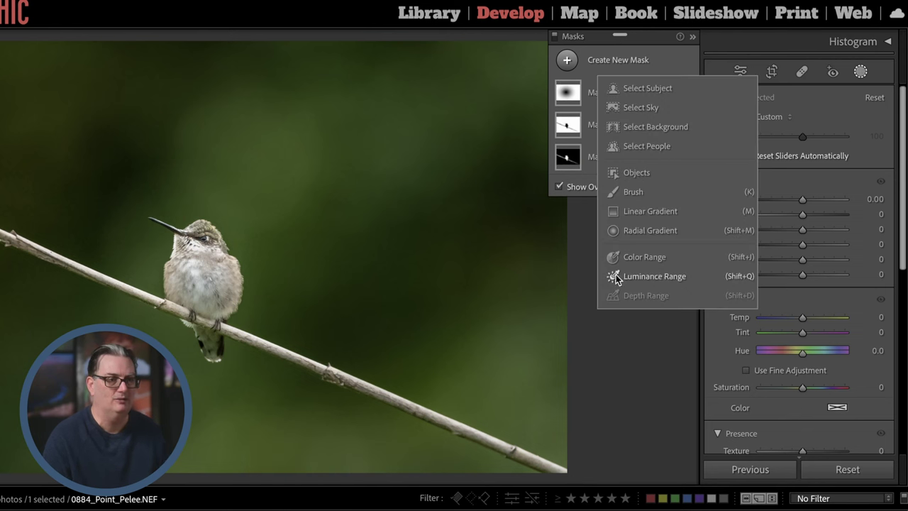
pyautogui.click(656, 276)
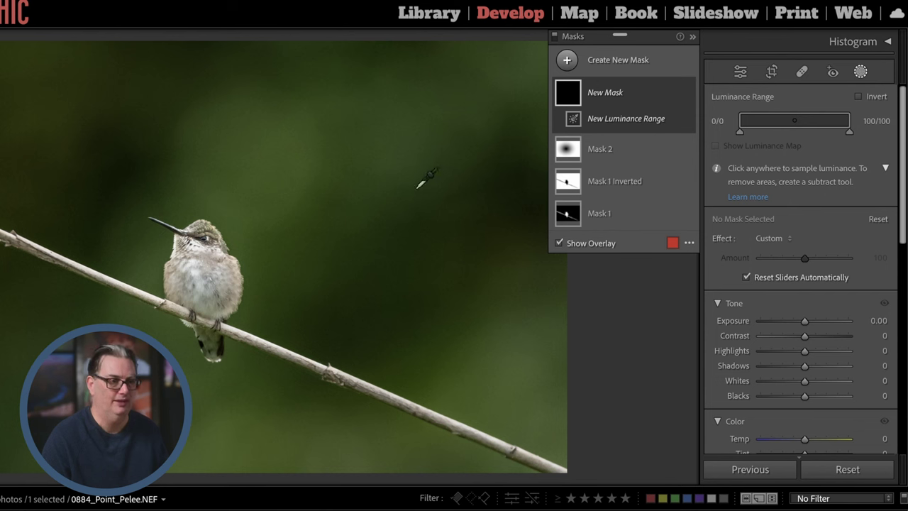
pyautogui.click(567, 61)
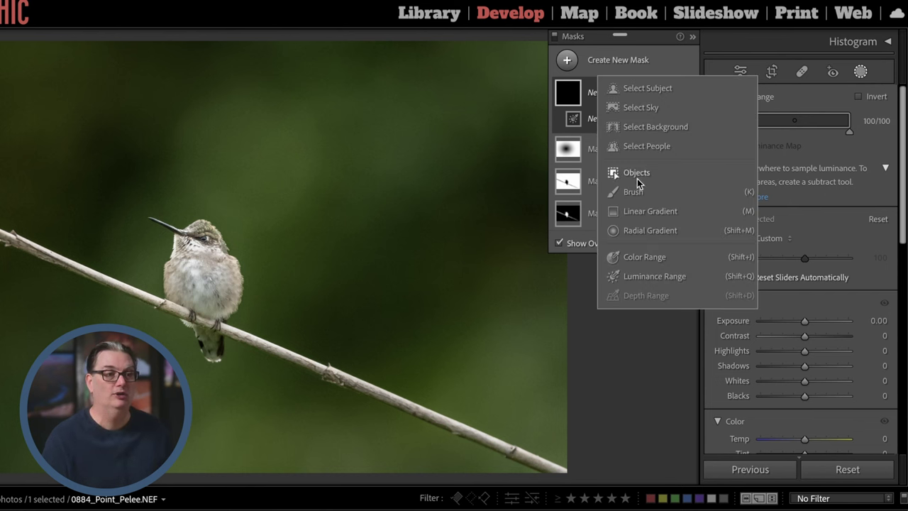
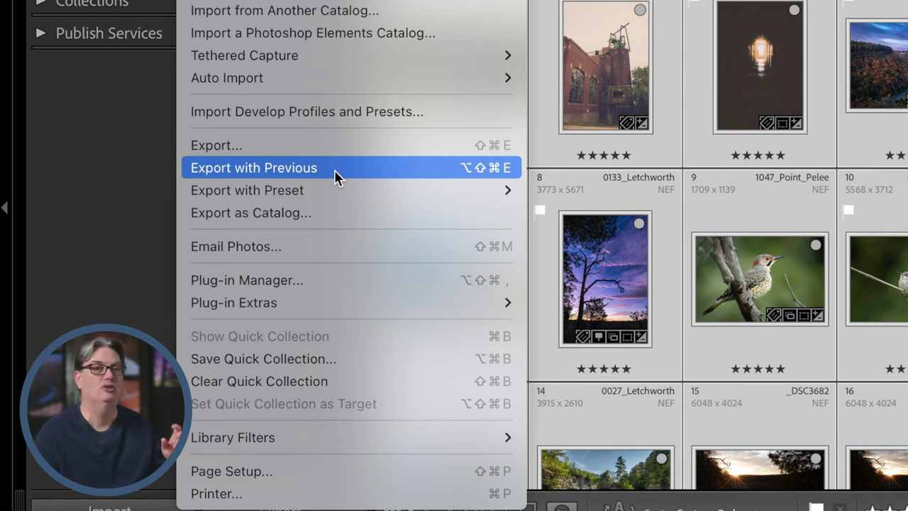
# Open the export settings for the selected library photos and show the Export Location options
pyautogui.moveTo(296, 188)
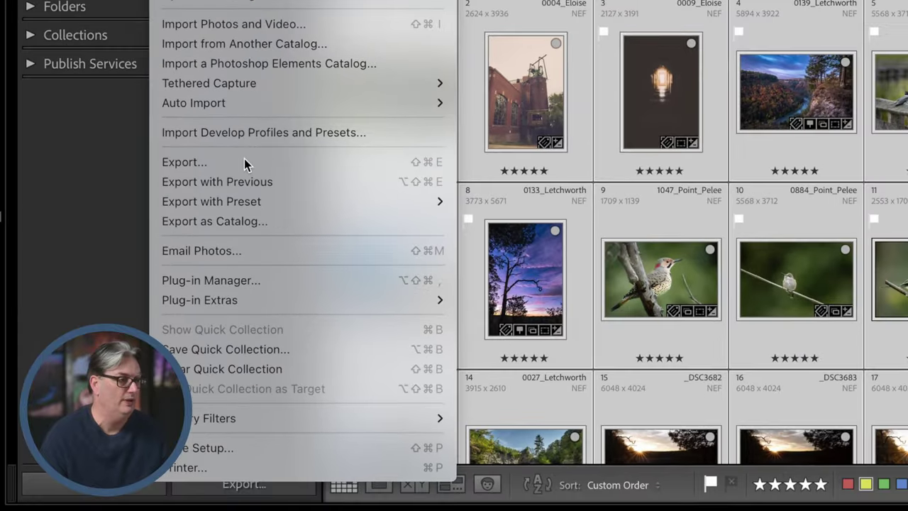
pyautogui.click(605, 195)
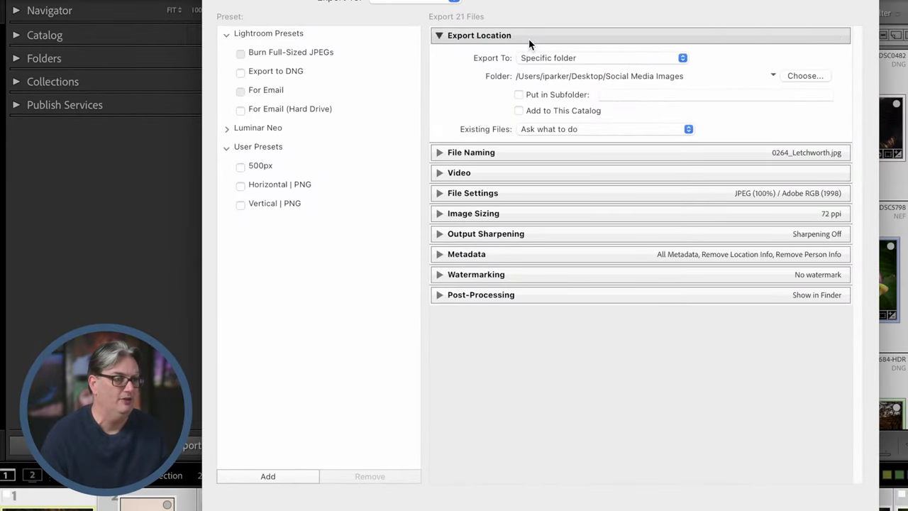
pyautogui.click(528, 39)
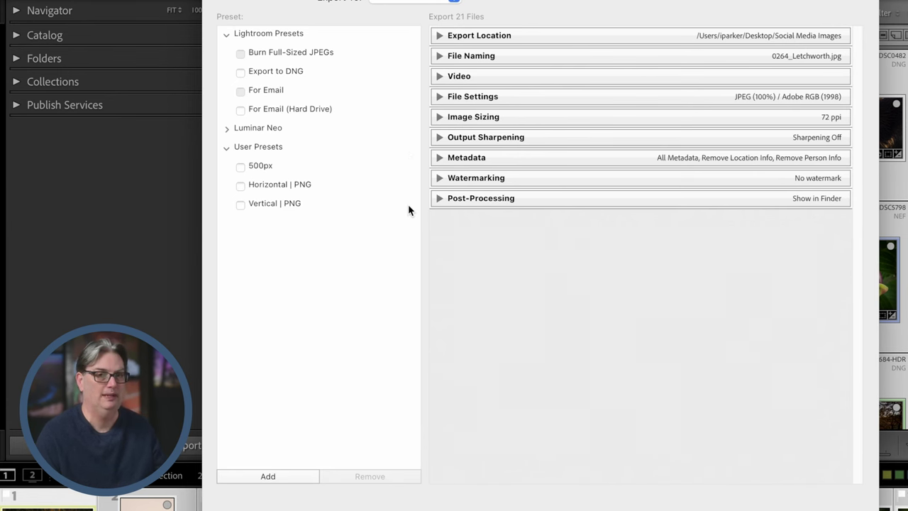
pyautogui.click(564, 40)
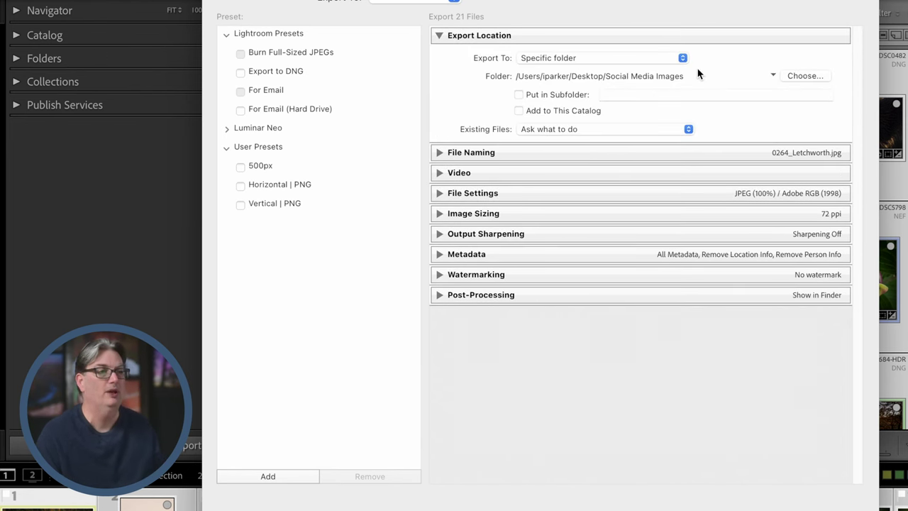
# Keep Specific folder as the export destination, leave Put in Subfolder off and enable Add to This Catalog
pyautogui.click(597, 59)
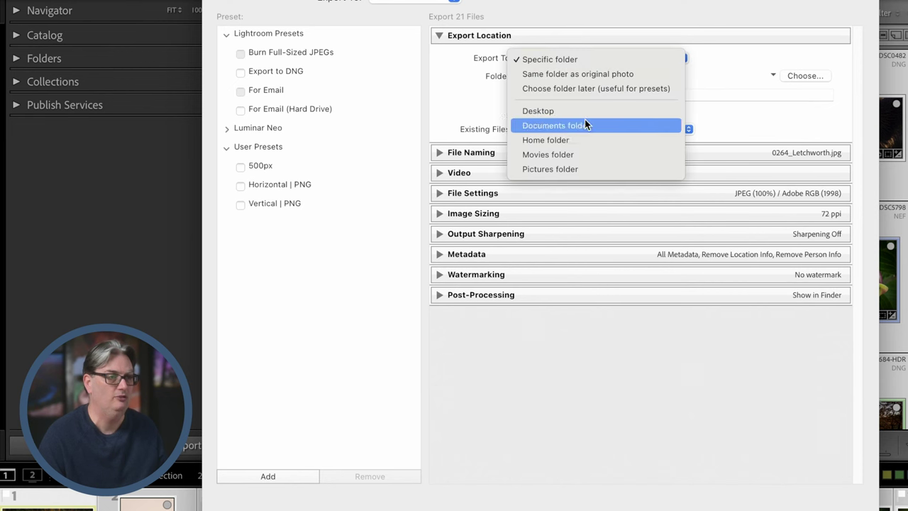
pyautogui.click(734, 57)
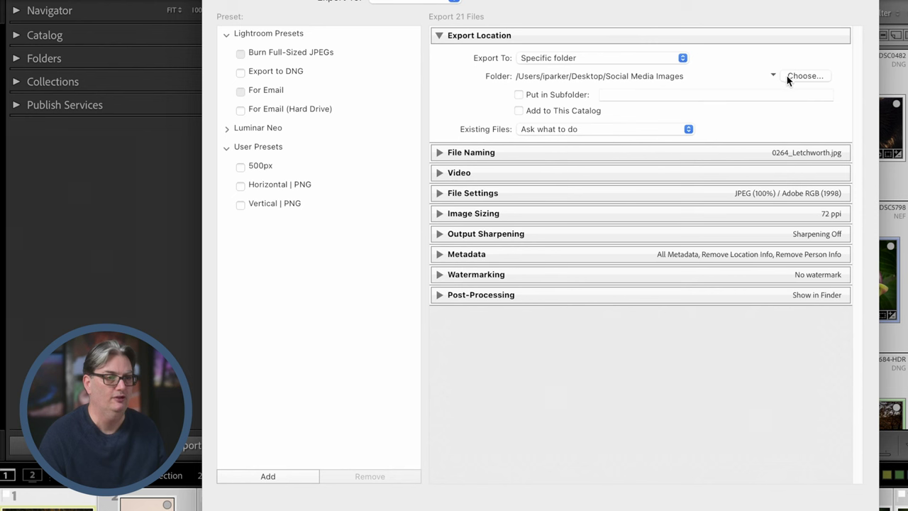
pyautogui.click(517, 95)
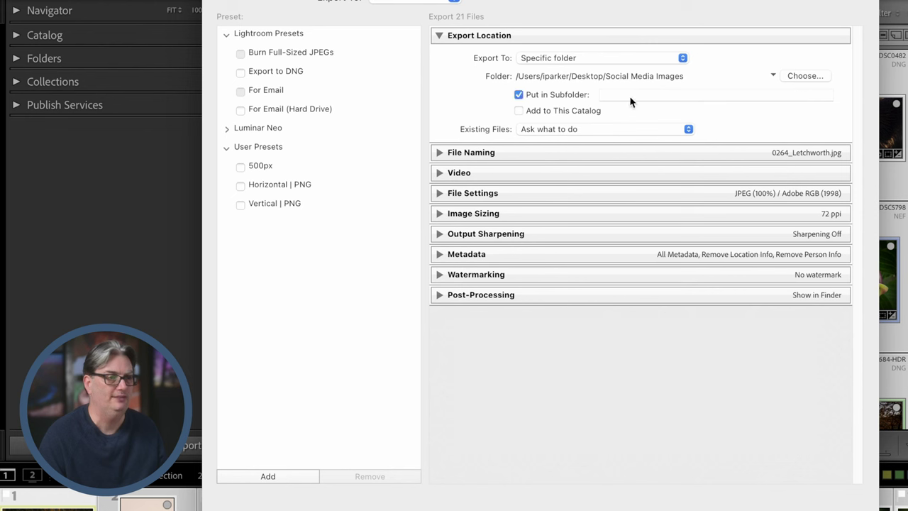
pyautogui.click(518, 95)
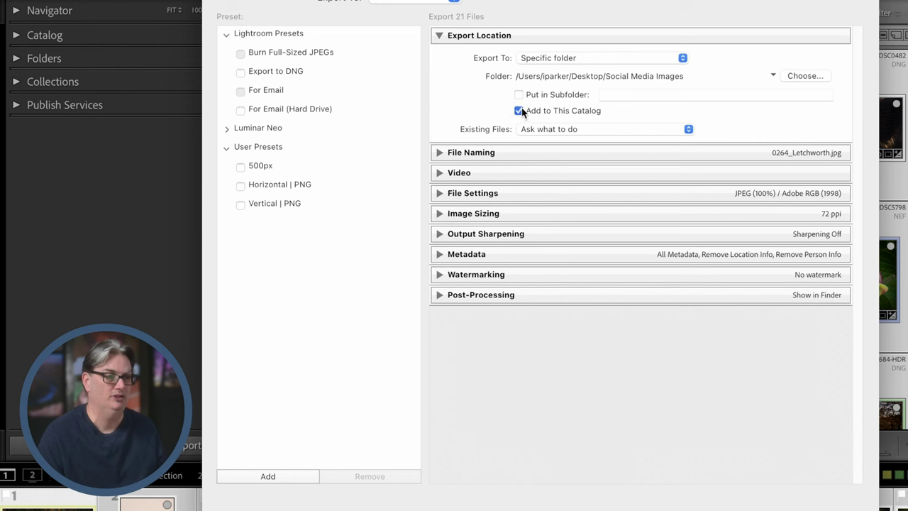
# Turn off Add to This Catalog and review the Existing Files options, keeping Ask what to do
pyautogui.click(520, 110)
pyautogui.click(551, 129)
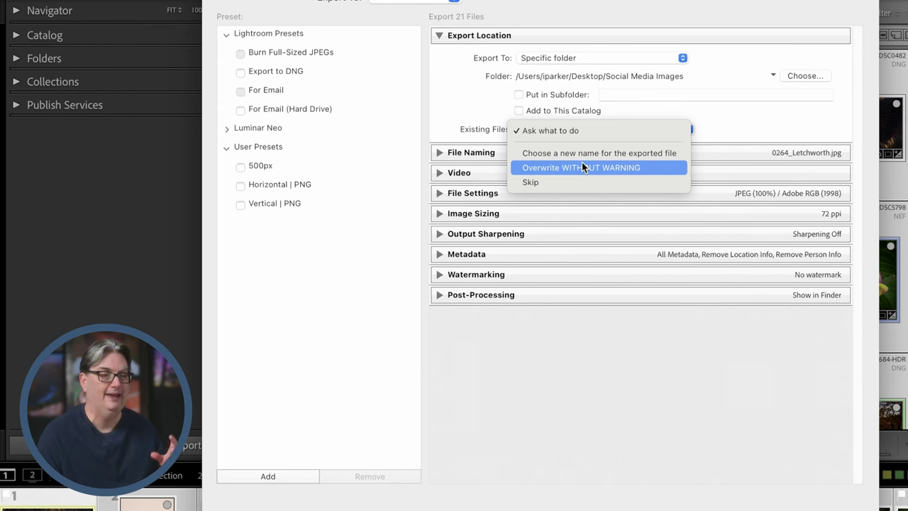
pyautogui.click(487, 166)
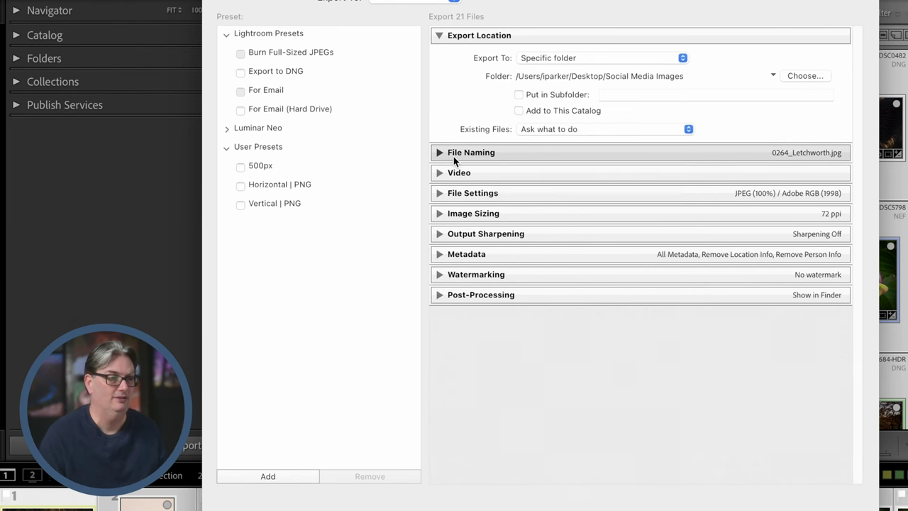
# Review the File Naming options, keeping Rename To set to Filename, and look at the Video export section
pyautogui.click(466, 152)
pyautogui.click(471, 175)
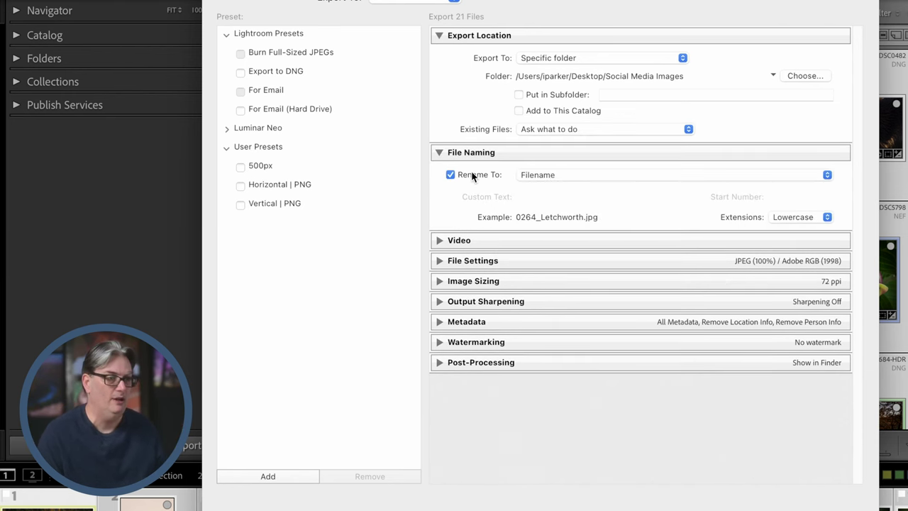
pyautogui.click(553, 178)
pyautogui.click(618, 175)
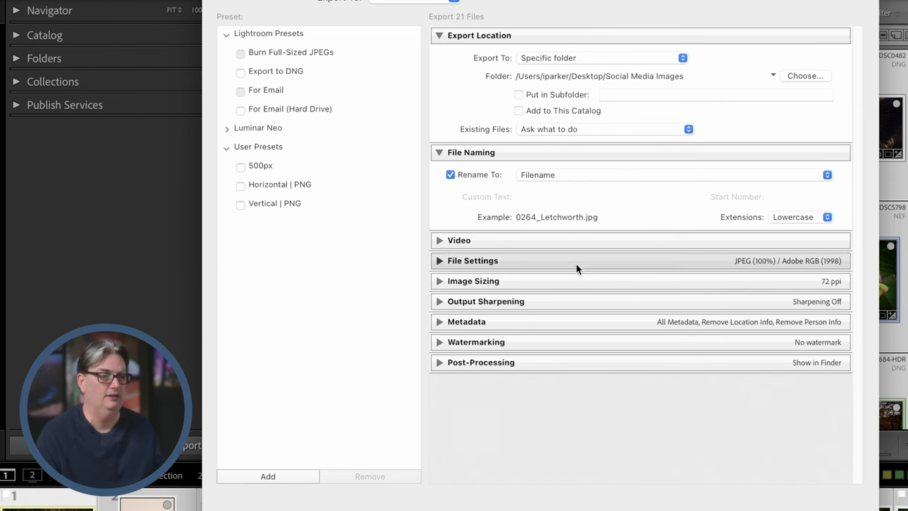
pyautogui.click(559, 152)
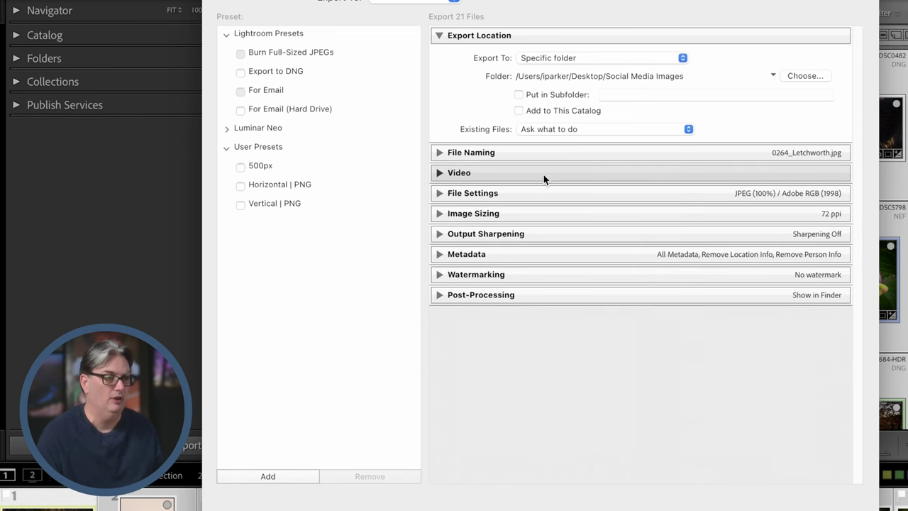
pyautogui.click(543, 175)
pyautogui.click(594, 174)
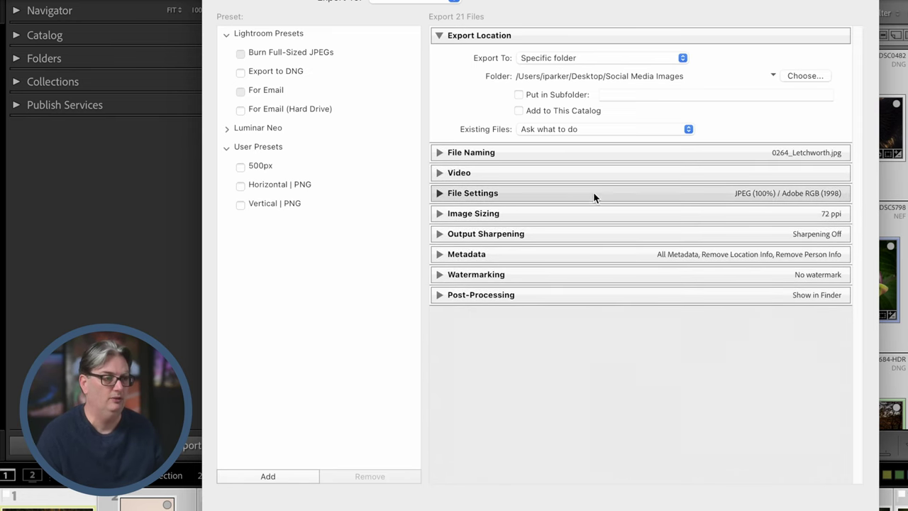
# Show the File Settings, try PNG as the image format and return it to JPEG
pyautogui.click(595, 199)
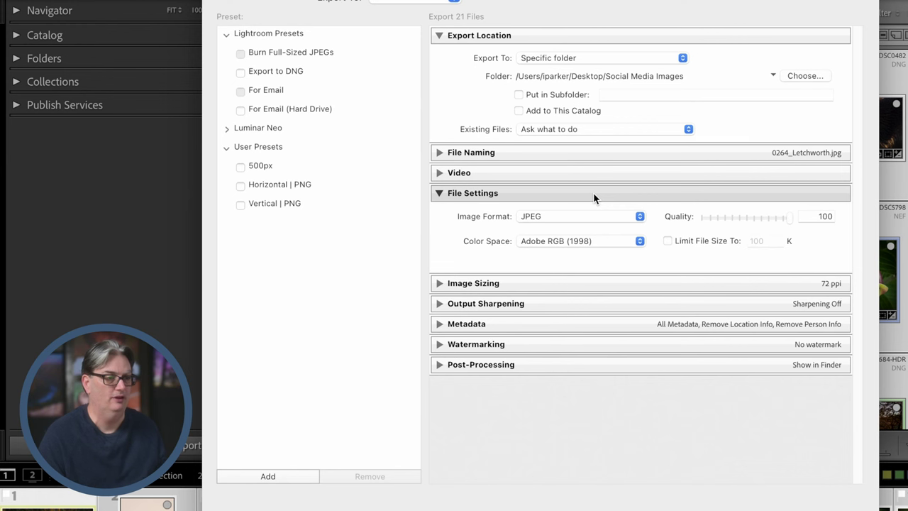
pyautogui.click(554, 216)
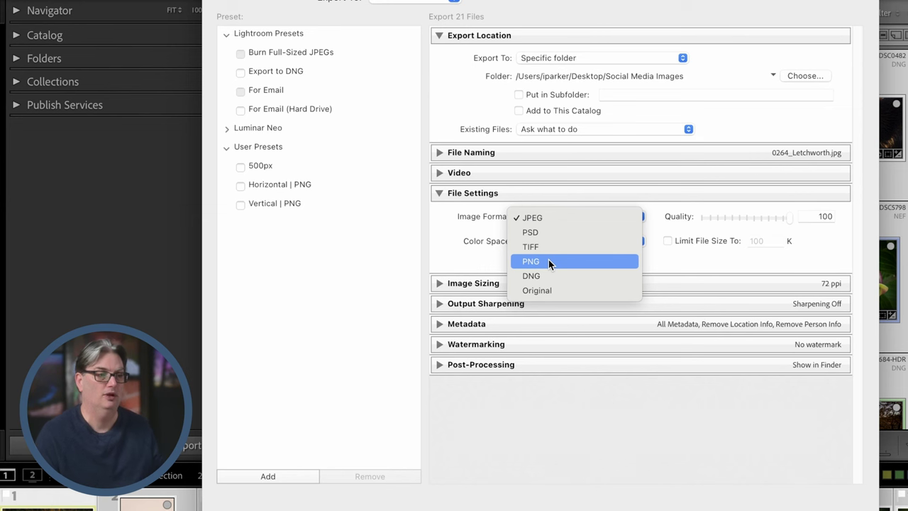
pyautogui.click(466, 248)
pyautogui.click(562, 224)
pyautogui.click(552, 260)
pyautogui.click(596, 217)
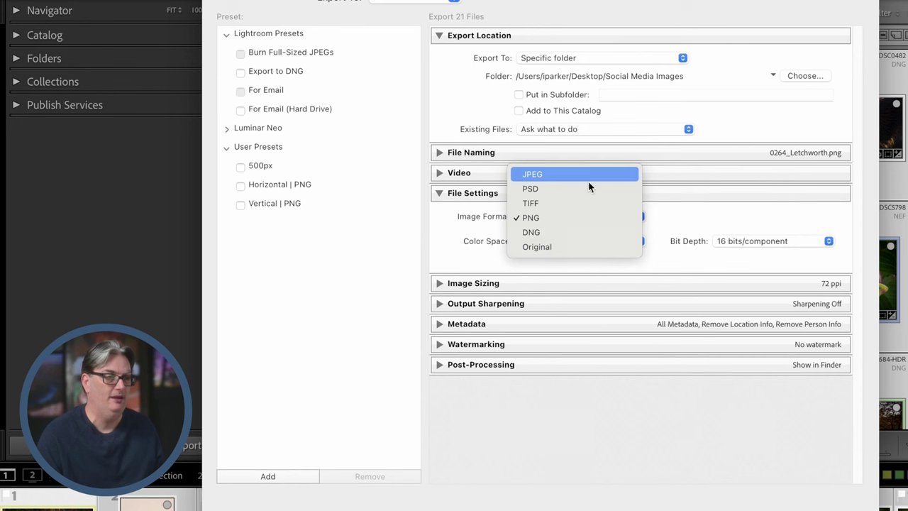
pyautogui.click(587, 177)
# Try JPEG quality 80 and a 100 K file size limit, restoring quality 100 with the limit off
pyautogui.click(824, 217)
pyautogui.press('BackSpace')
pyautogui.write('80')
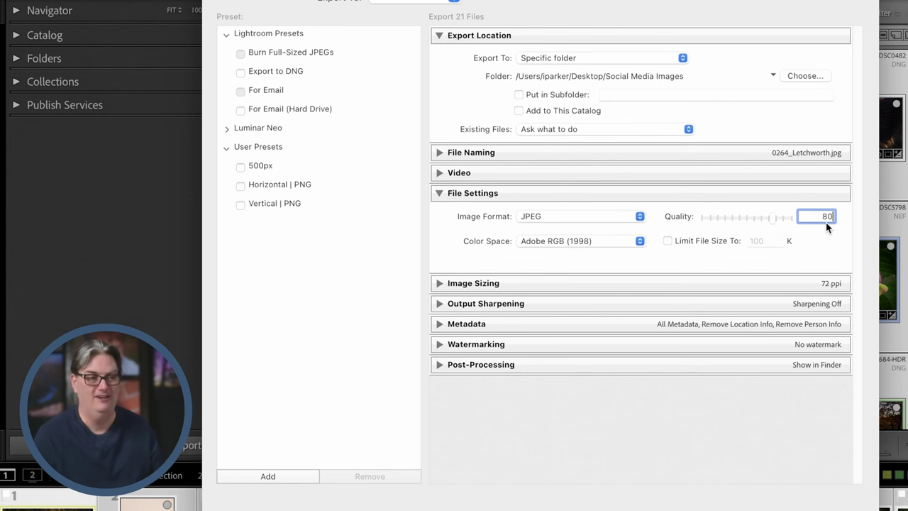
pyautogui.click(708, 240)
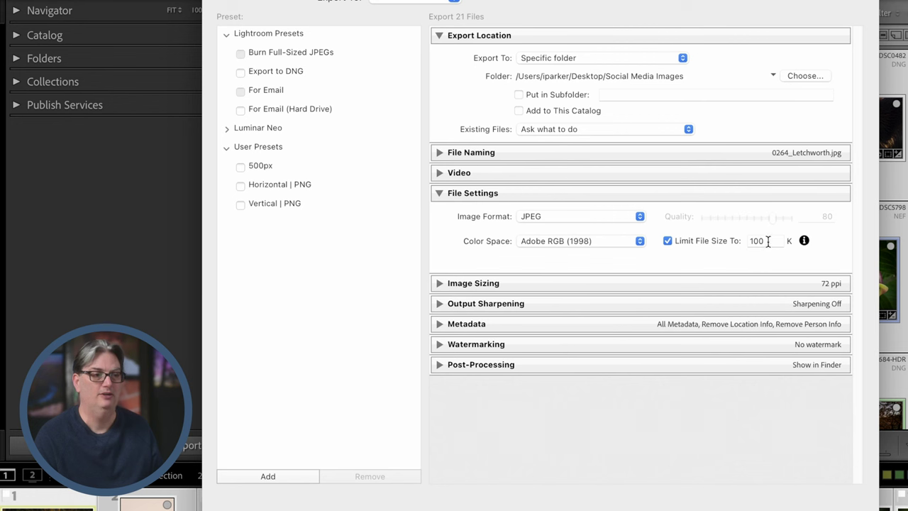
pyautogui.click(767, 240)
pyautogui.click(699, 240)
pyautogui.click(598, 216)
pyautogui.click(598, 177)
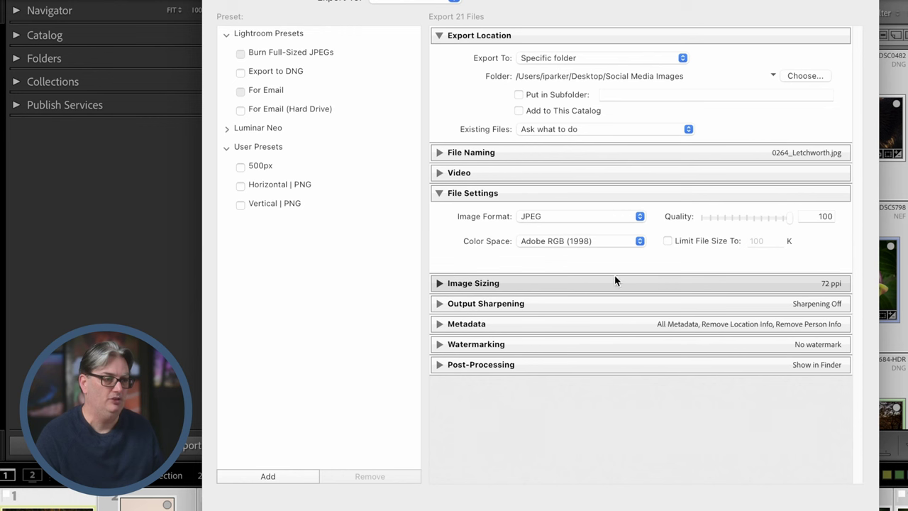
# Set the export color space to sRGB and collapse the File Settings section
pyautogui.click(568, 241)
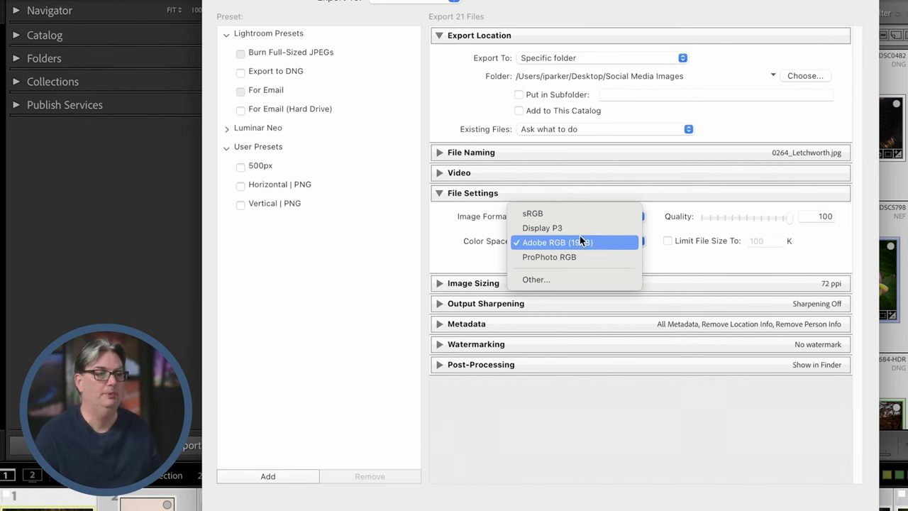
pyautogui.click(574, 216)
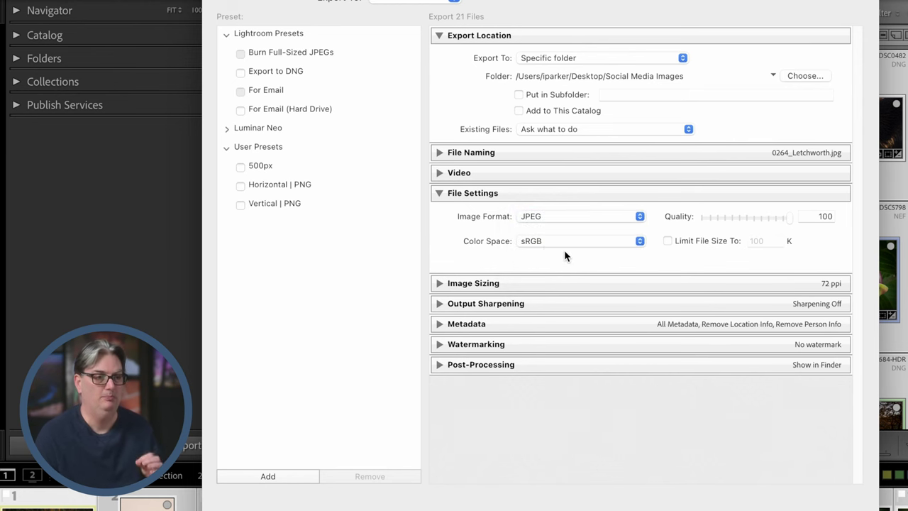
pyautogui.click(572, 194)
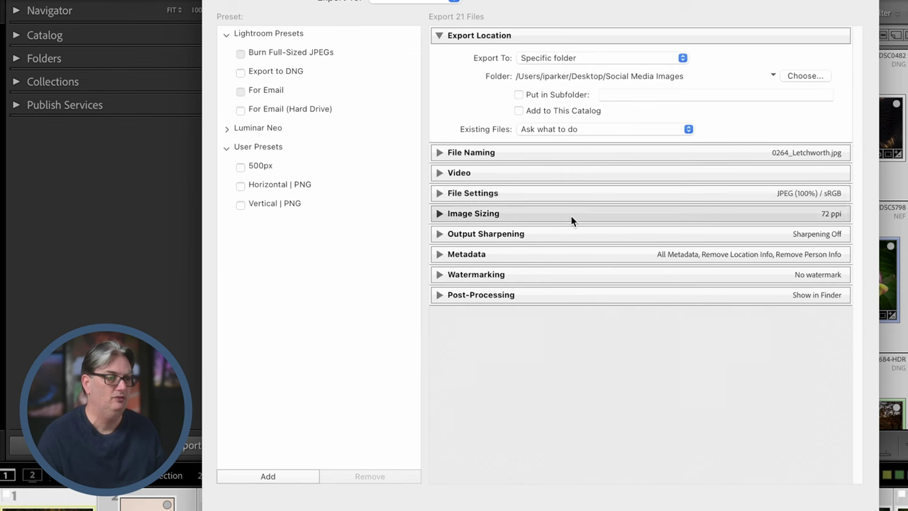
# Enable Resize to Fit in Image Sizing and keep Width & Height as the method, reviewing its width and height fields
pyautogui.click(568, 212)
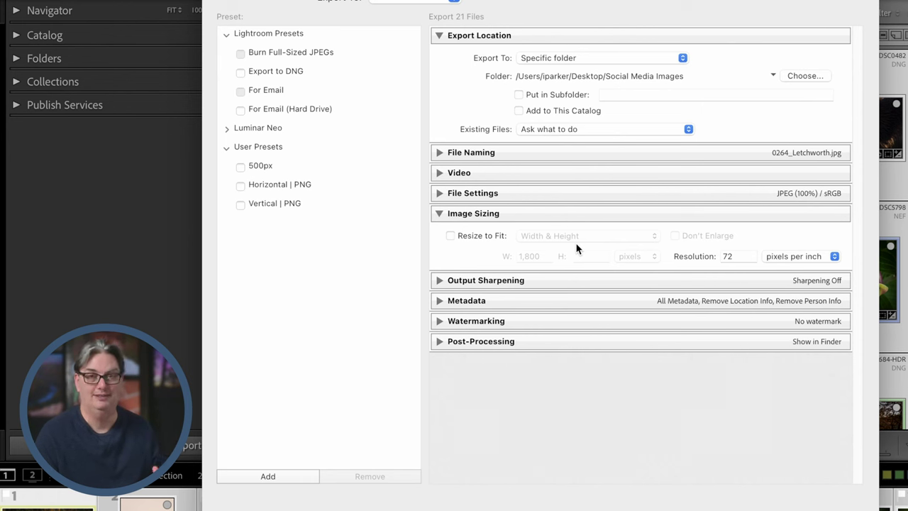
pyautogui.click(477, 239)
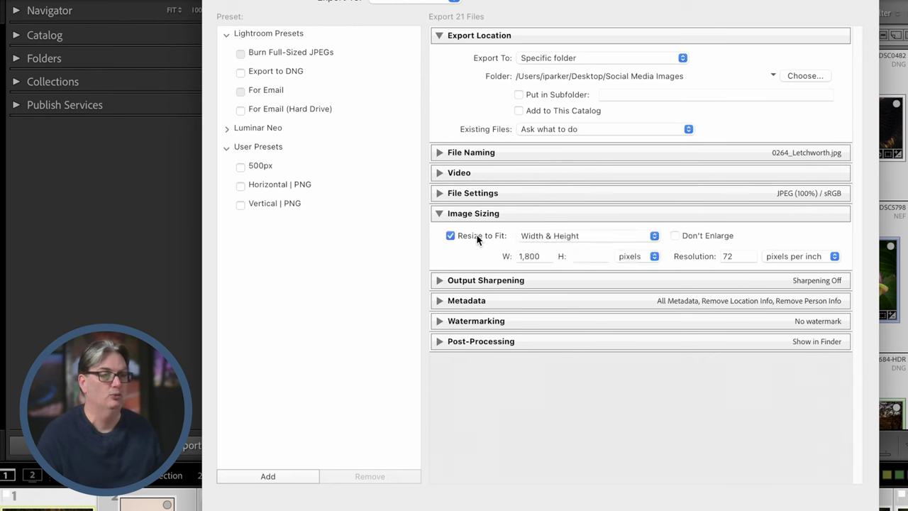
pyautogui.click(552, 236)
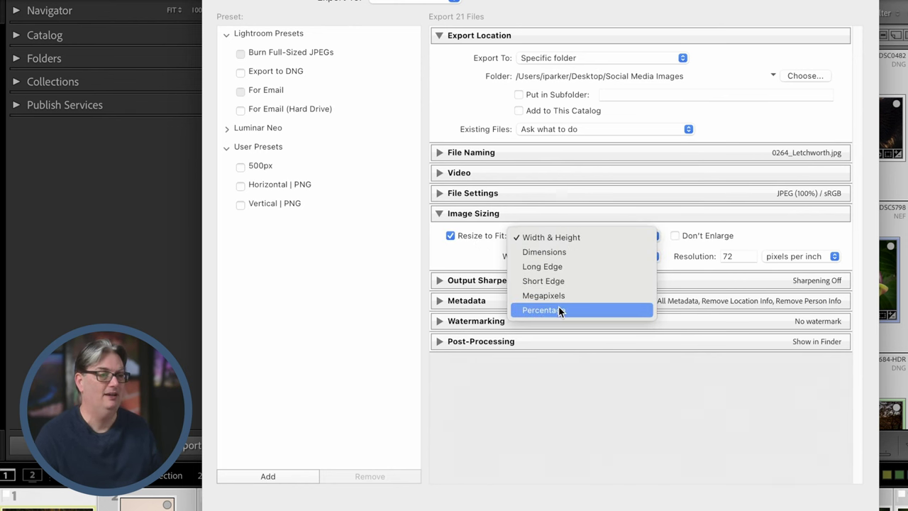
pyautogui.click(482, 252)
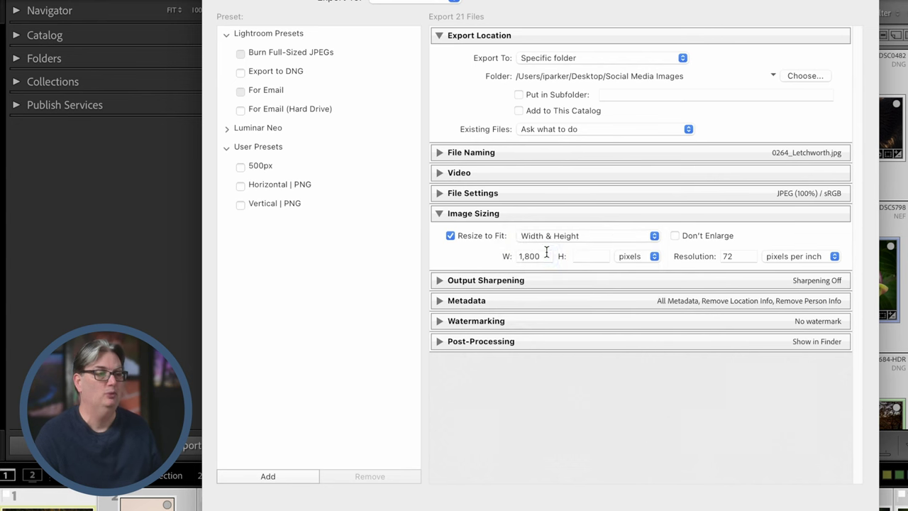
pyautogui.doubleClick(545, 254)
pyautogui.click(582, 256)
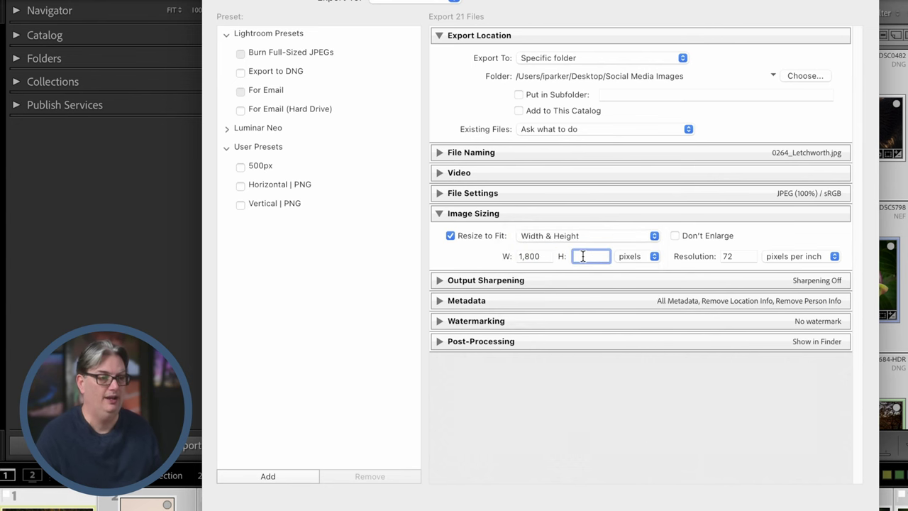
# Try Dimensions and Short Edge as the Resize to Fit method, returning to Width & Height
pyautogui.click(559, 237)
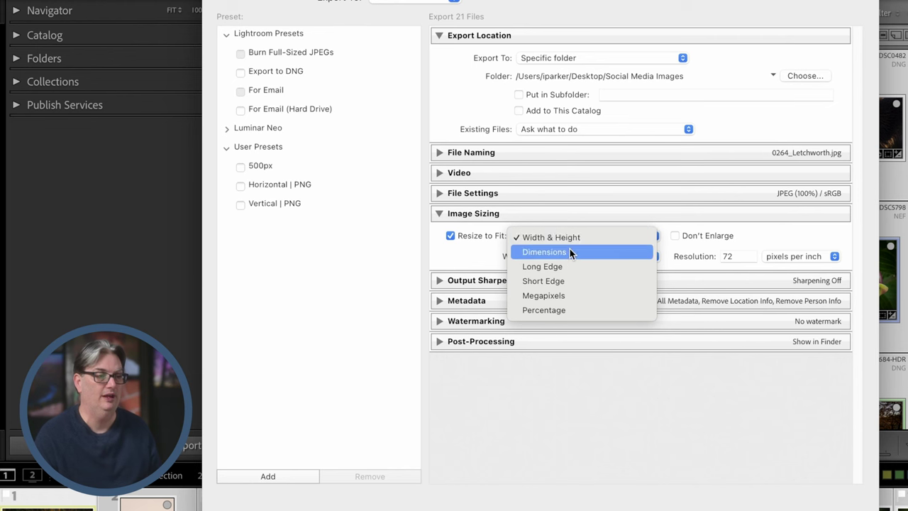
pyautogui.click(570, 252)
pyautogui.click(578, 235)
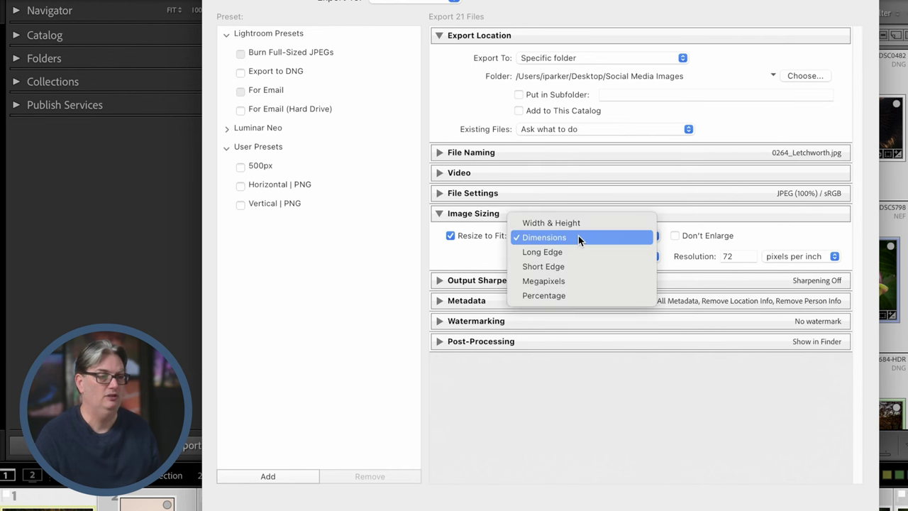
pyautogui.click(575, 266)
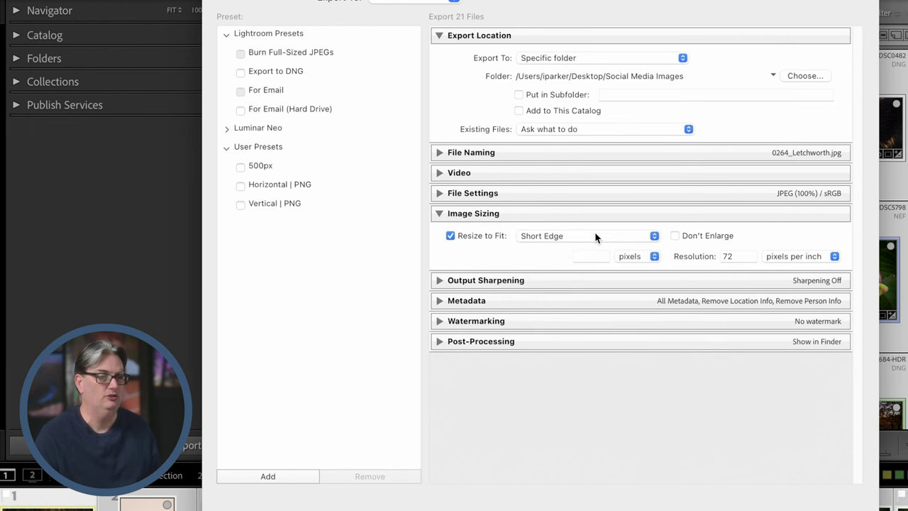
pyautogui.click(595, 235)
pyautogui.click(584, 194)
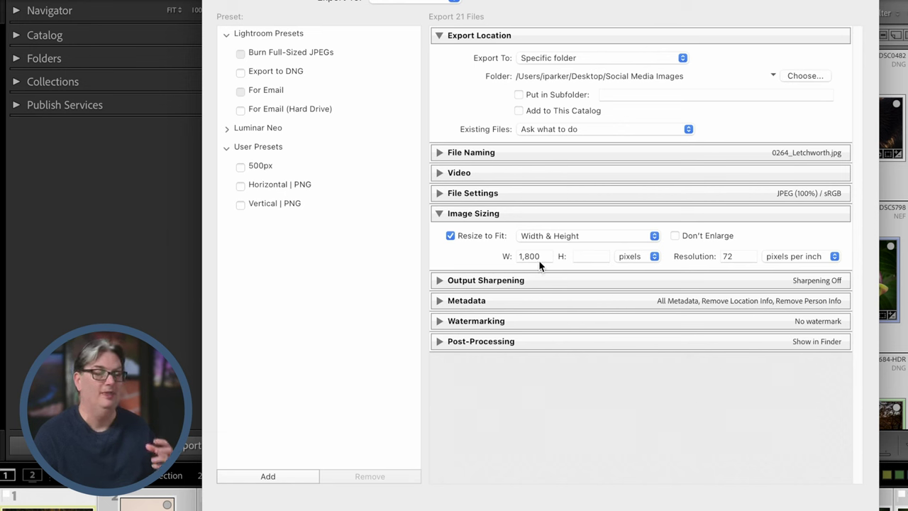
# Apply the Horizontal | PNG user preset followed by Vertical | PNG, comparing their width, height and resolution settings
pyautogui.click(741, 255)
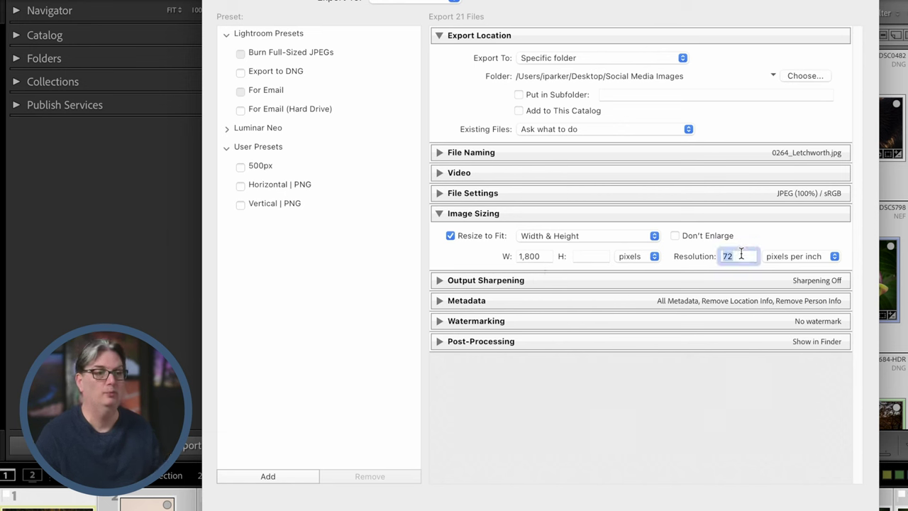
pyautogui.click(550, 255)
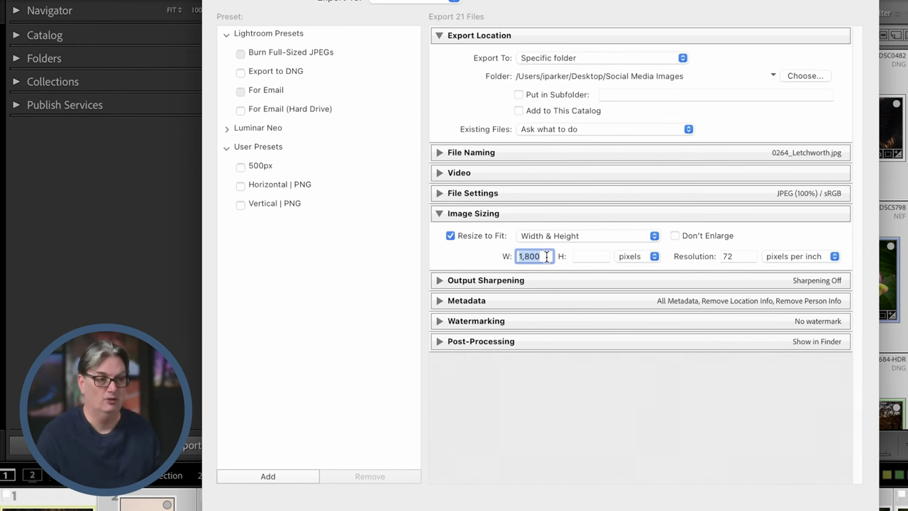
pyautogui.click(329, 184)
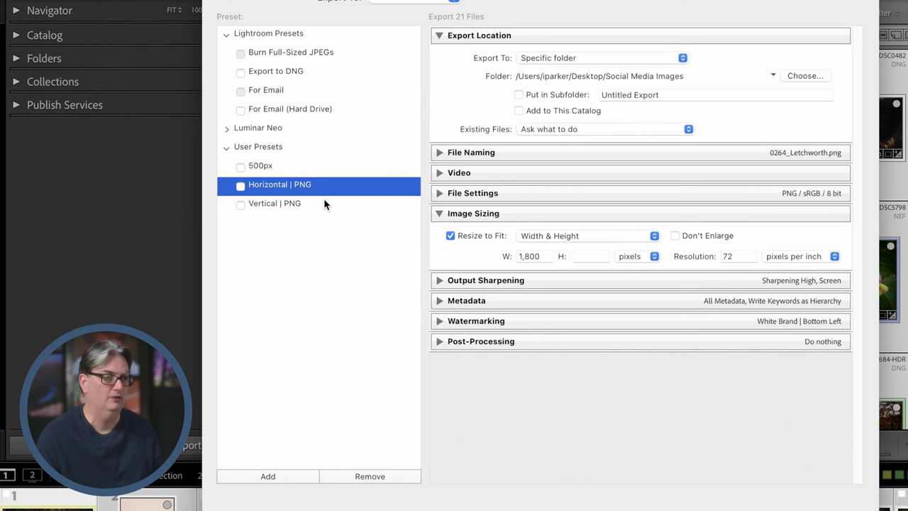
pyautogui.click(324, 203)
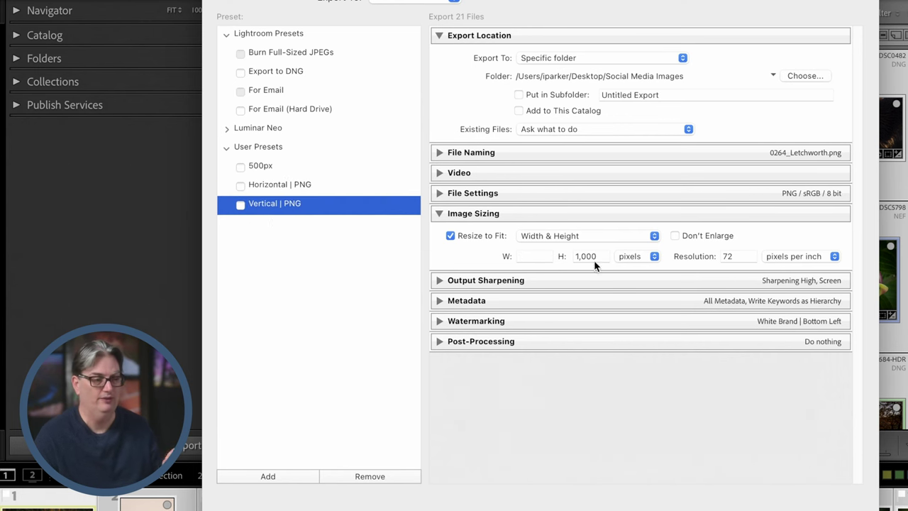
pyautogui.click(735, 257)
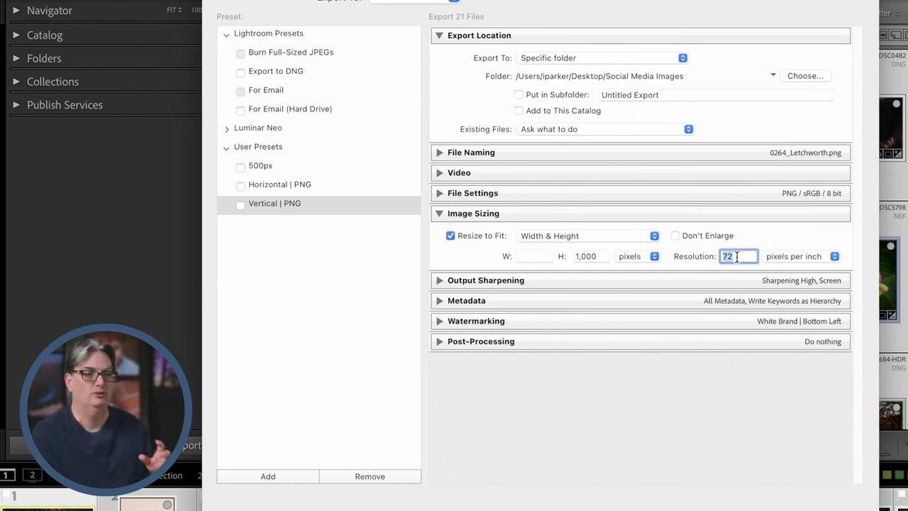